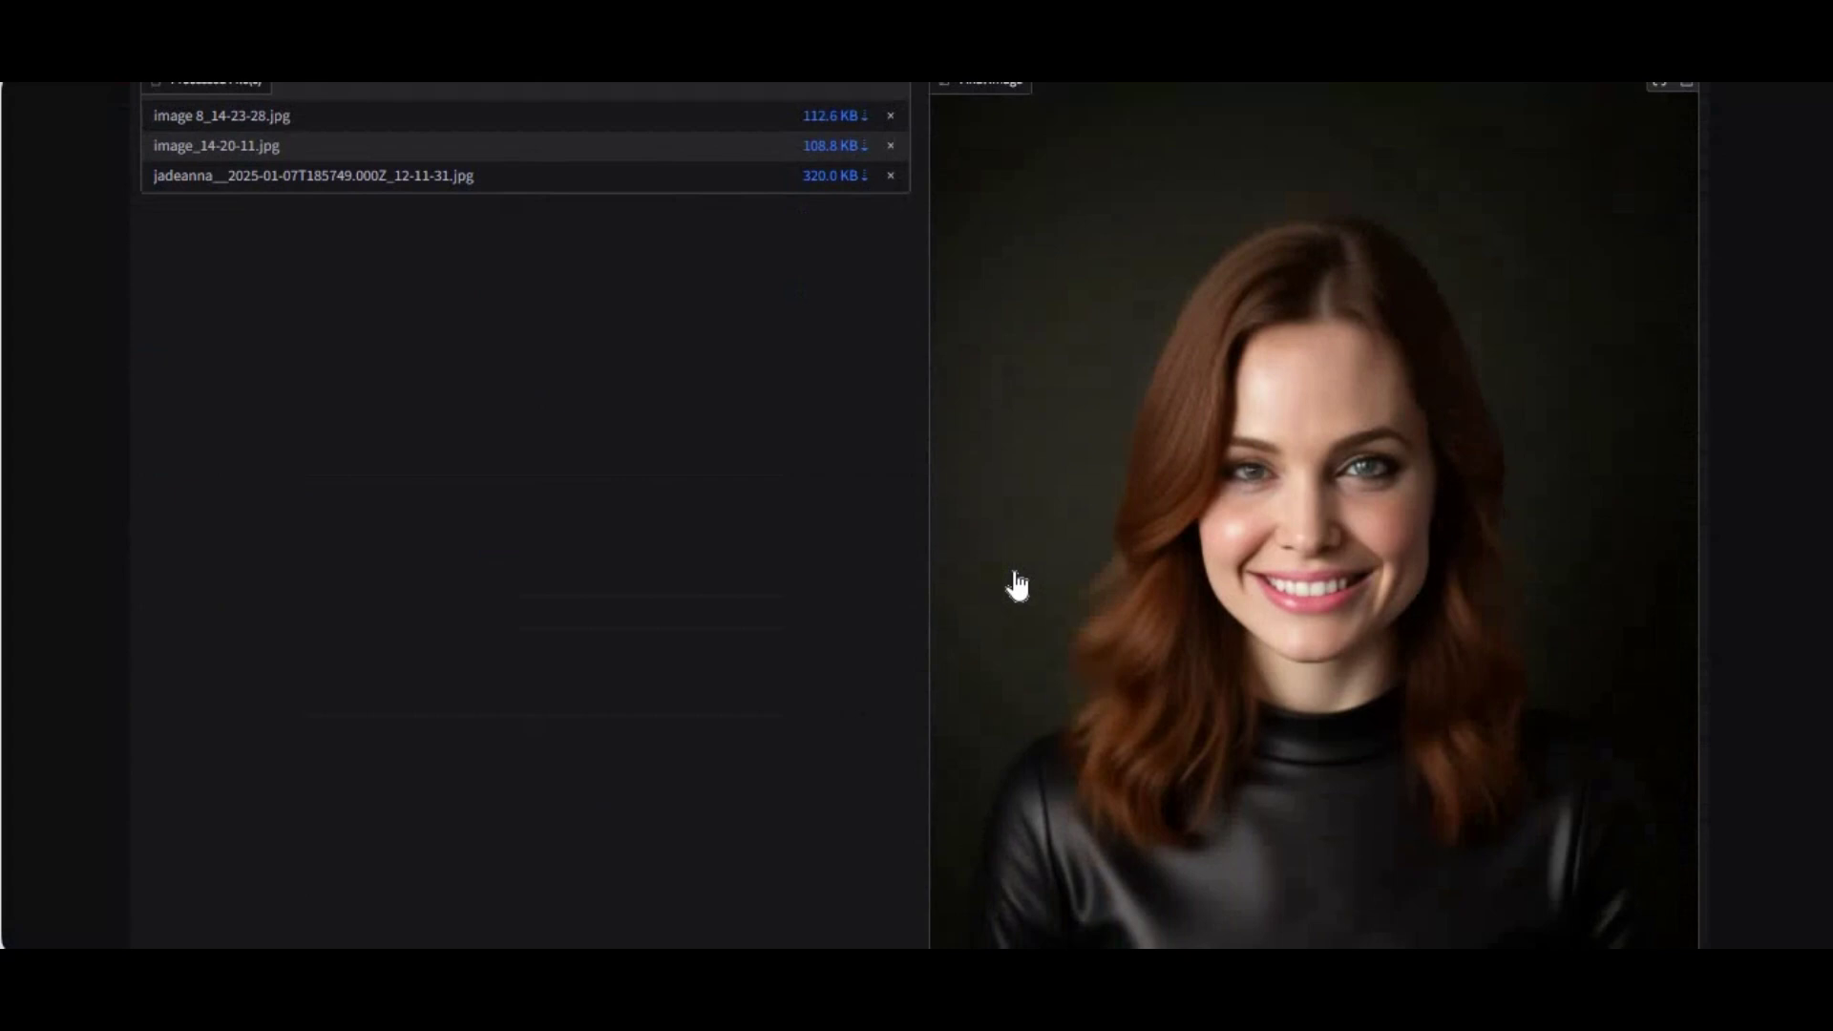
Browse the Live Cam, Face Sets, Extras and Settings pages, then return to Face Swap.
scroll(1018, 584, up, 20)
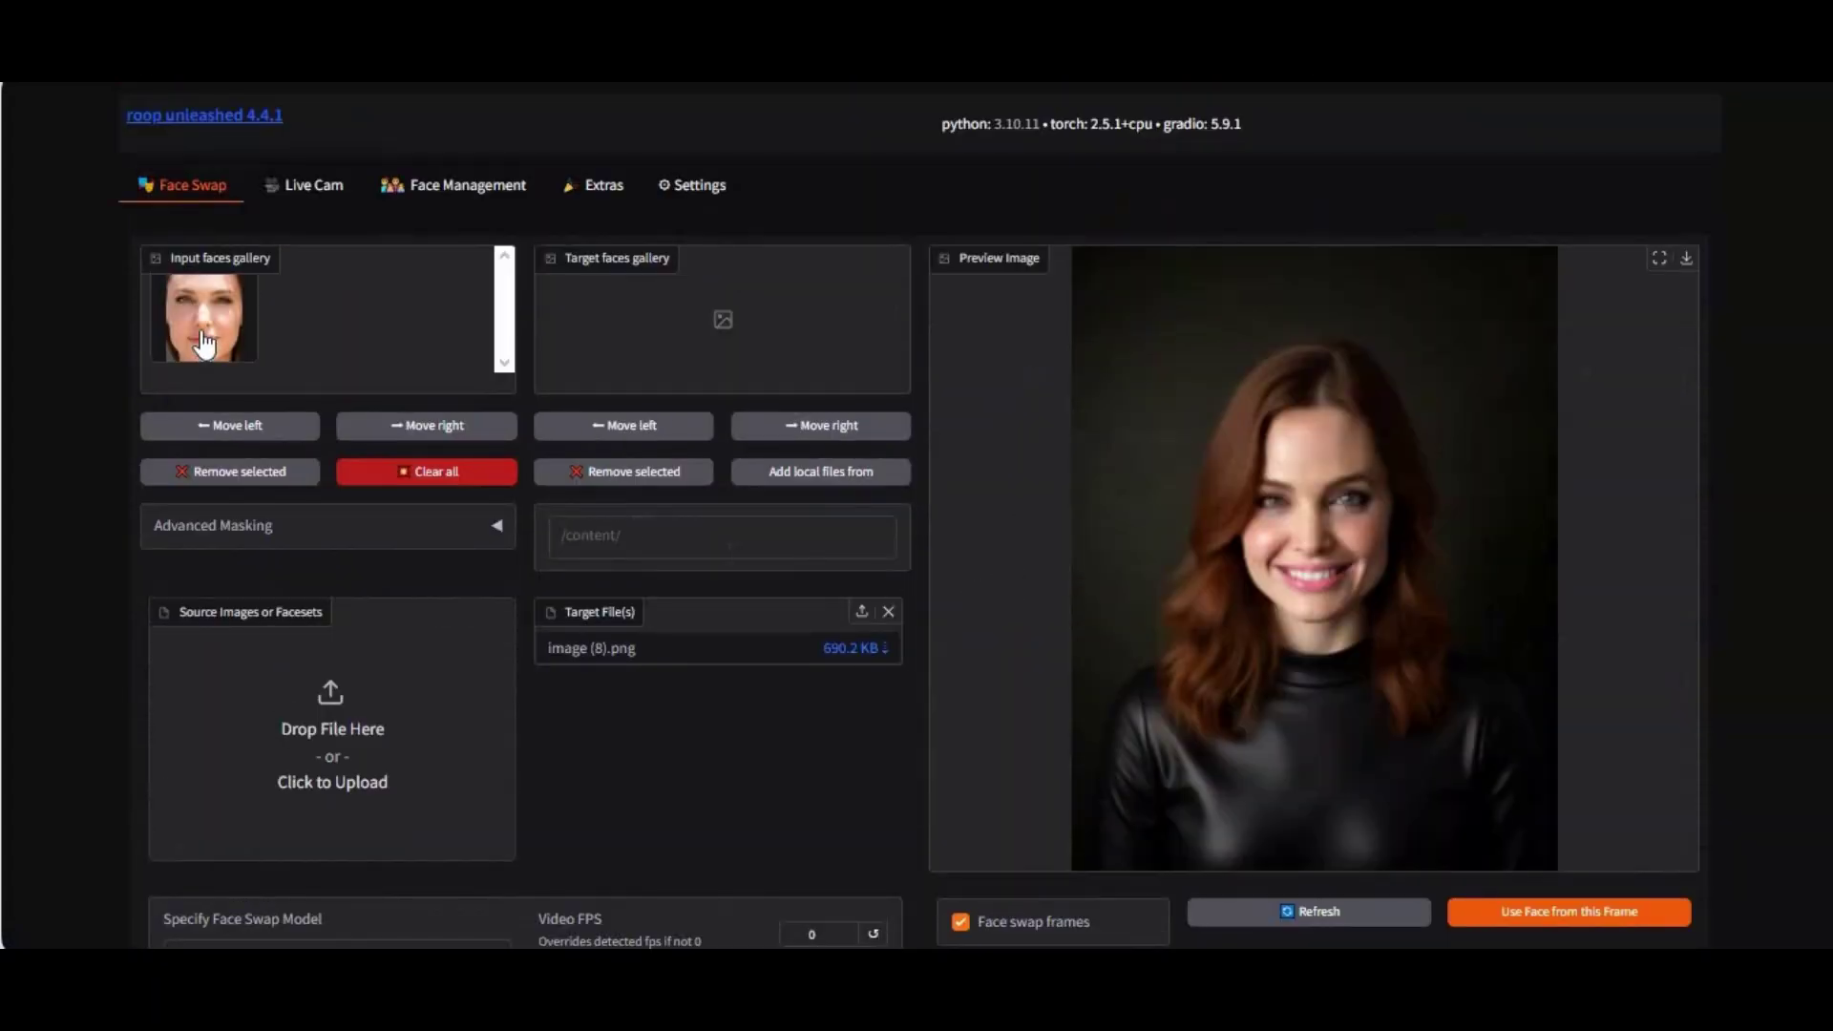
click(315, 194)
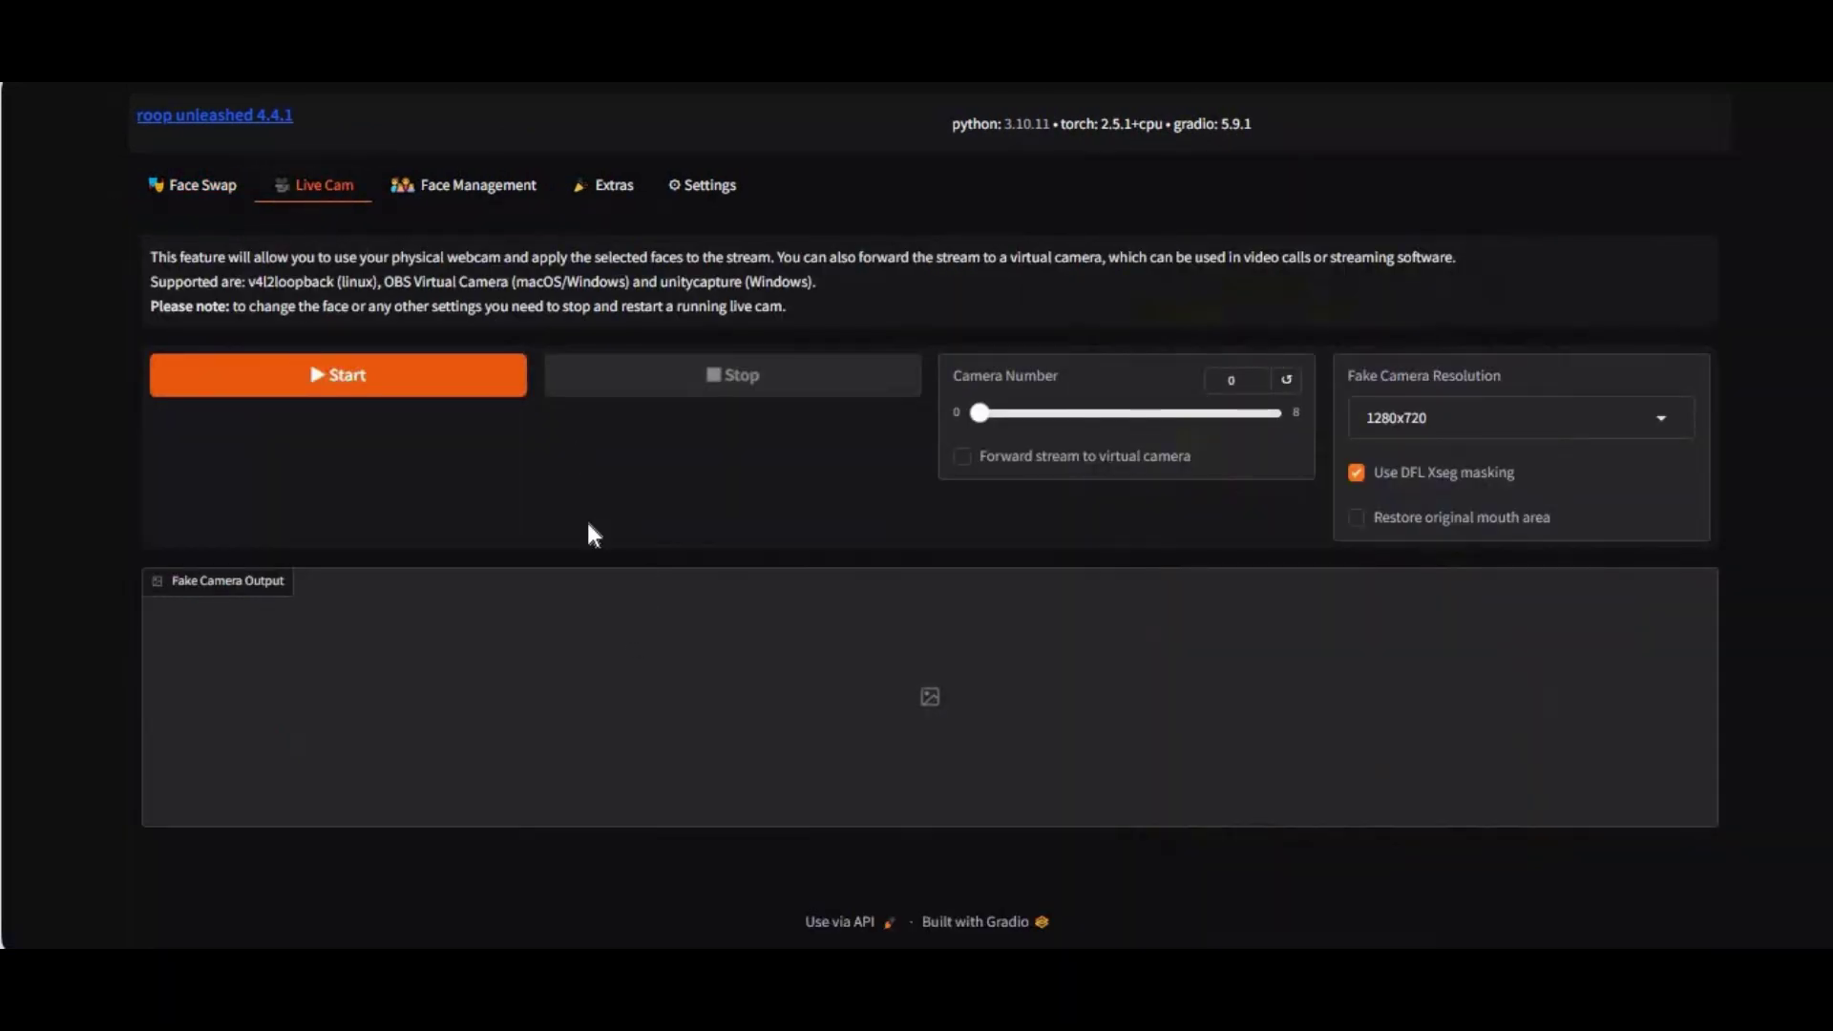
click(499, 194)
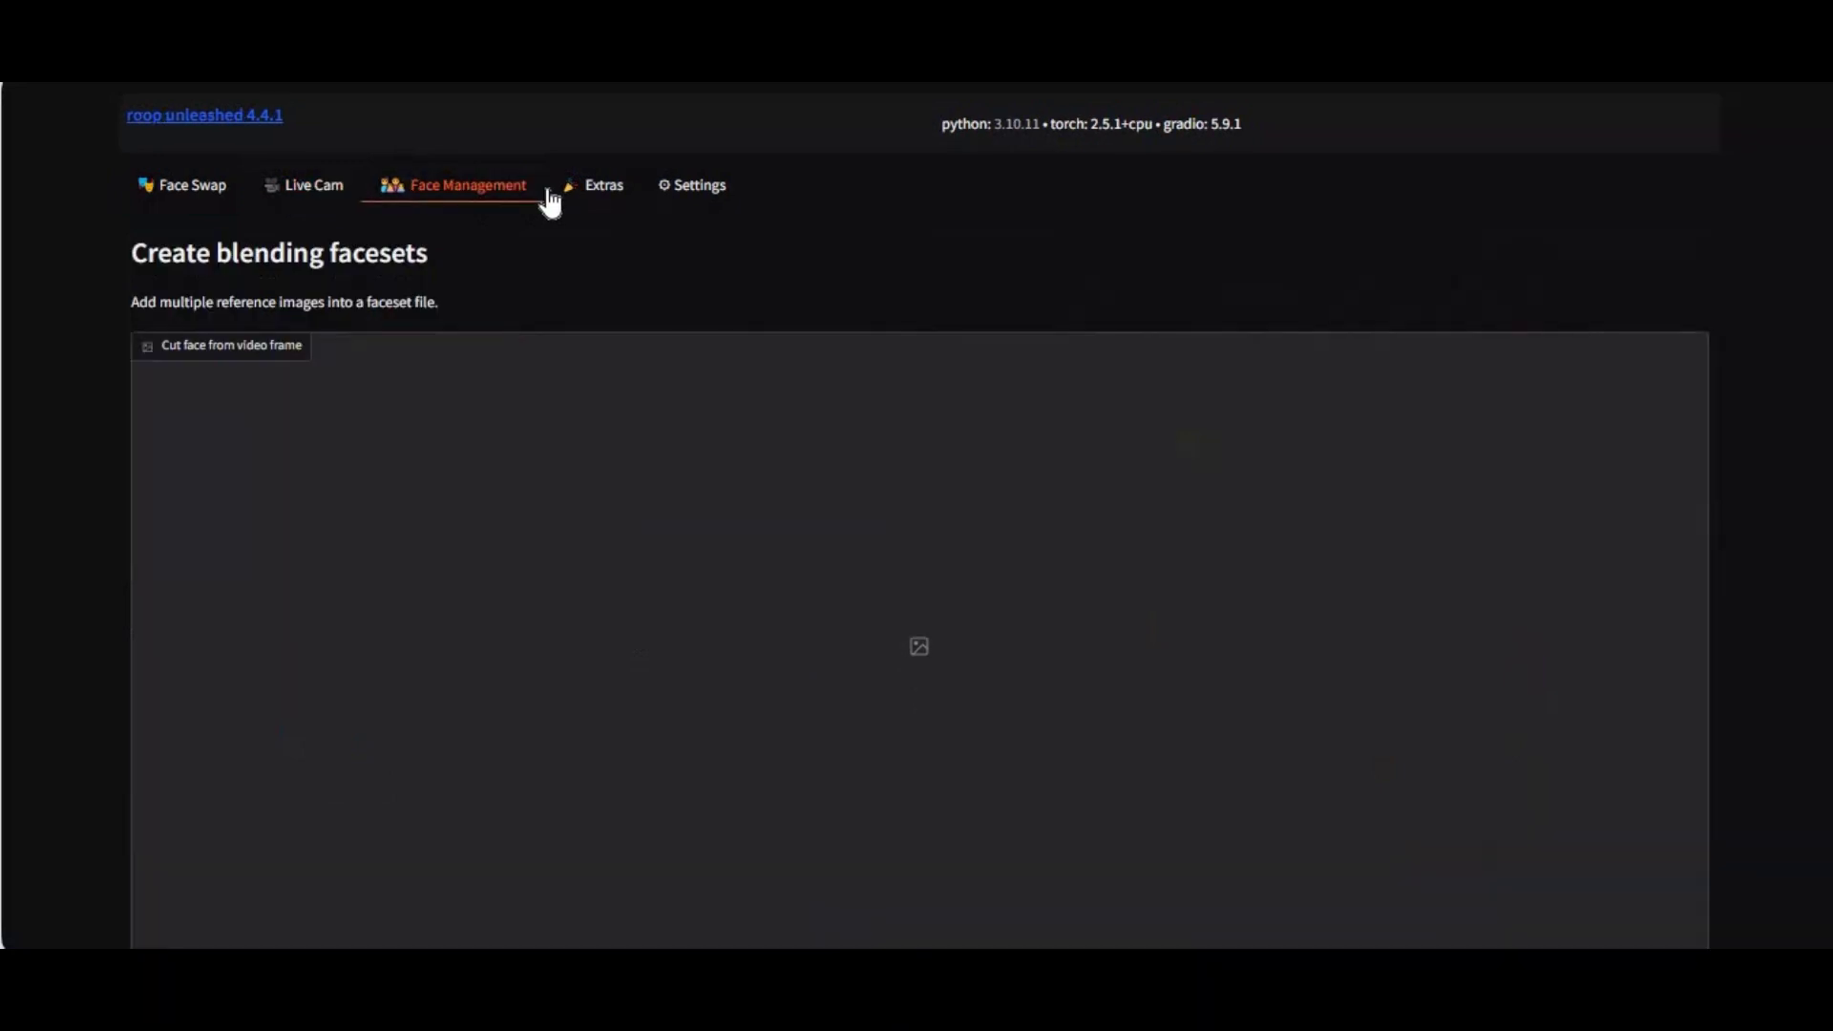
click(602, 199)
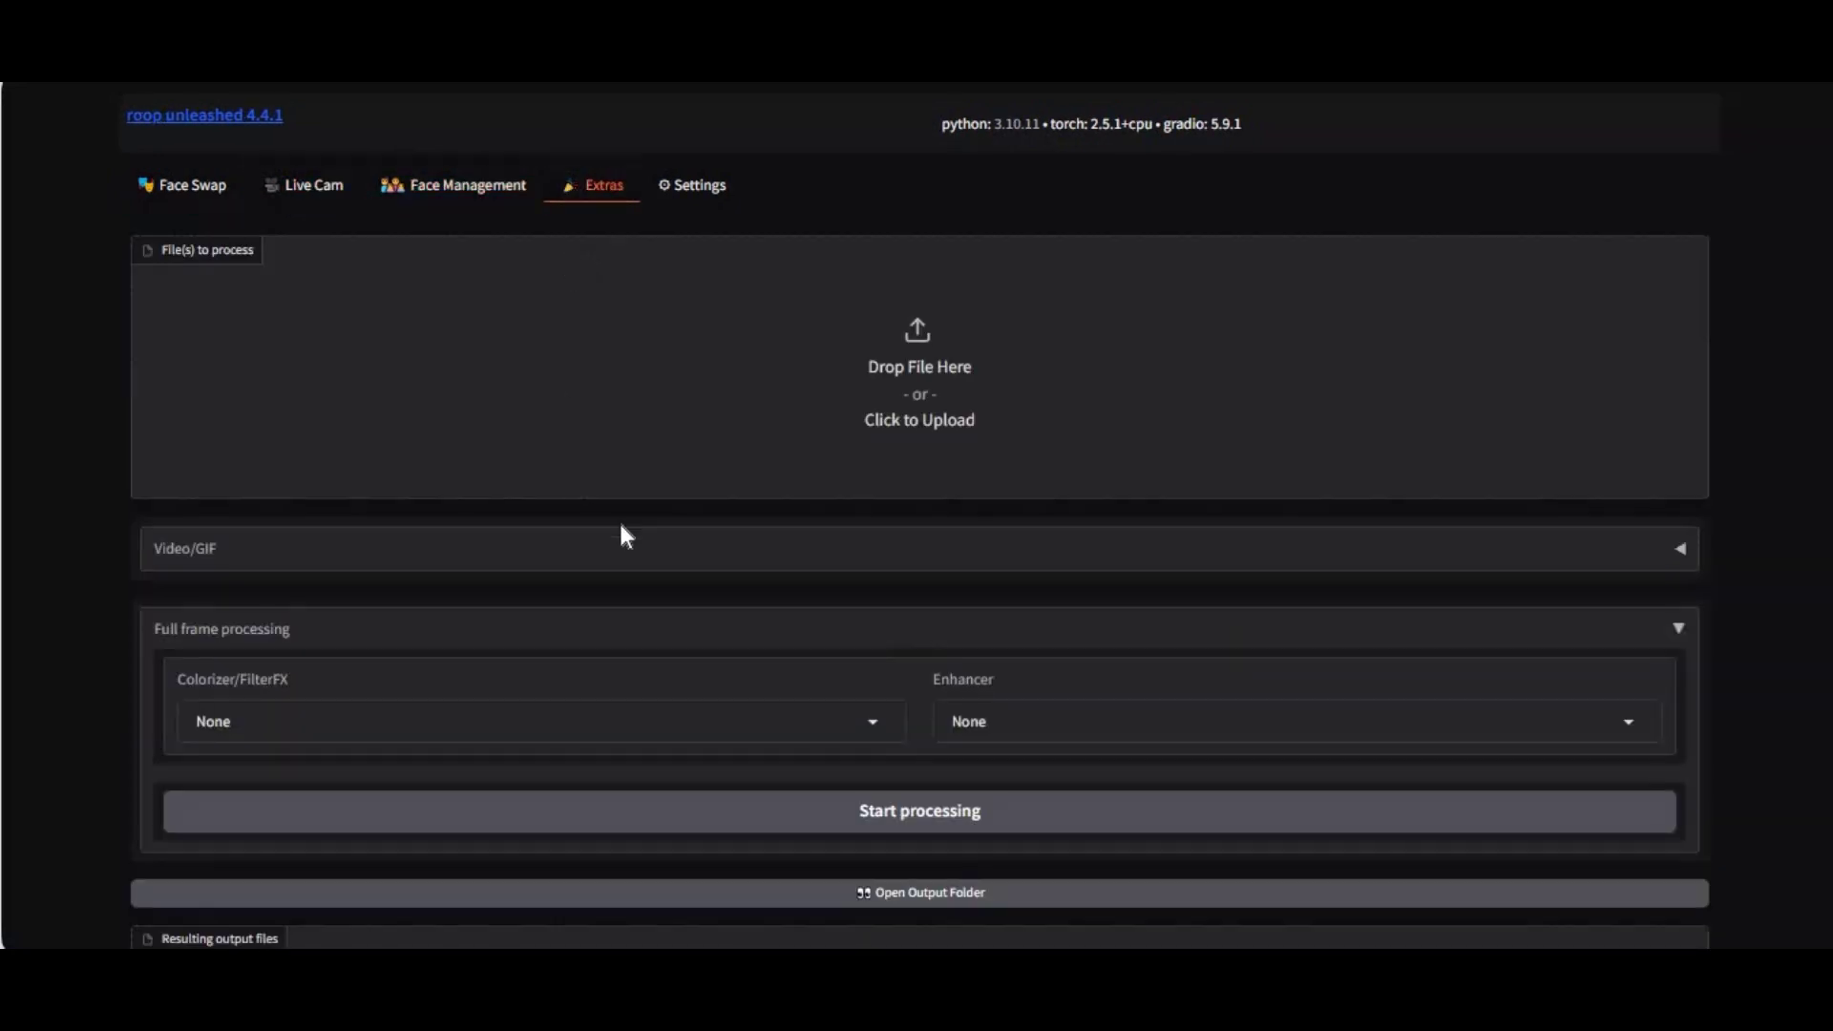
click(844, 720)
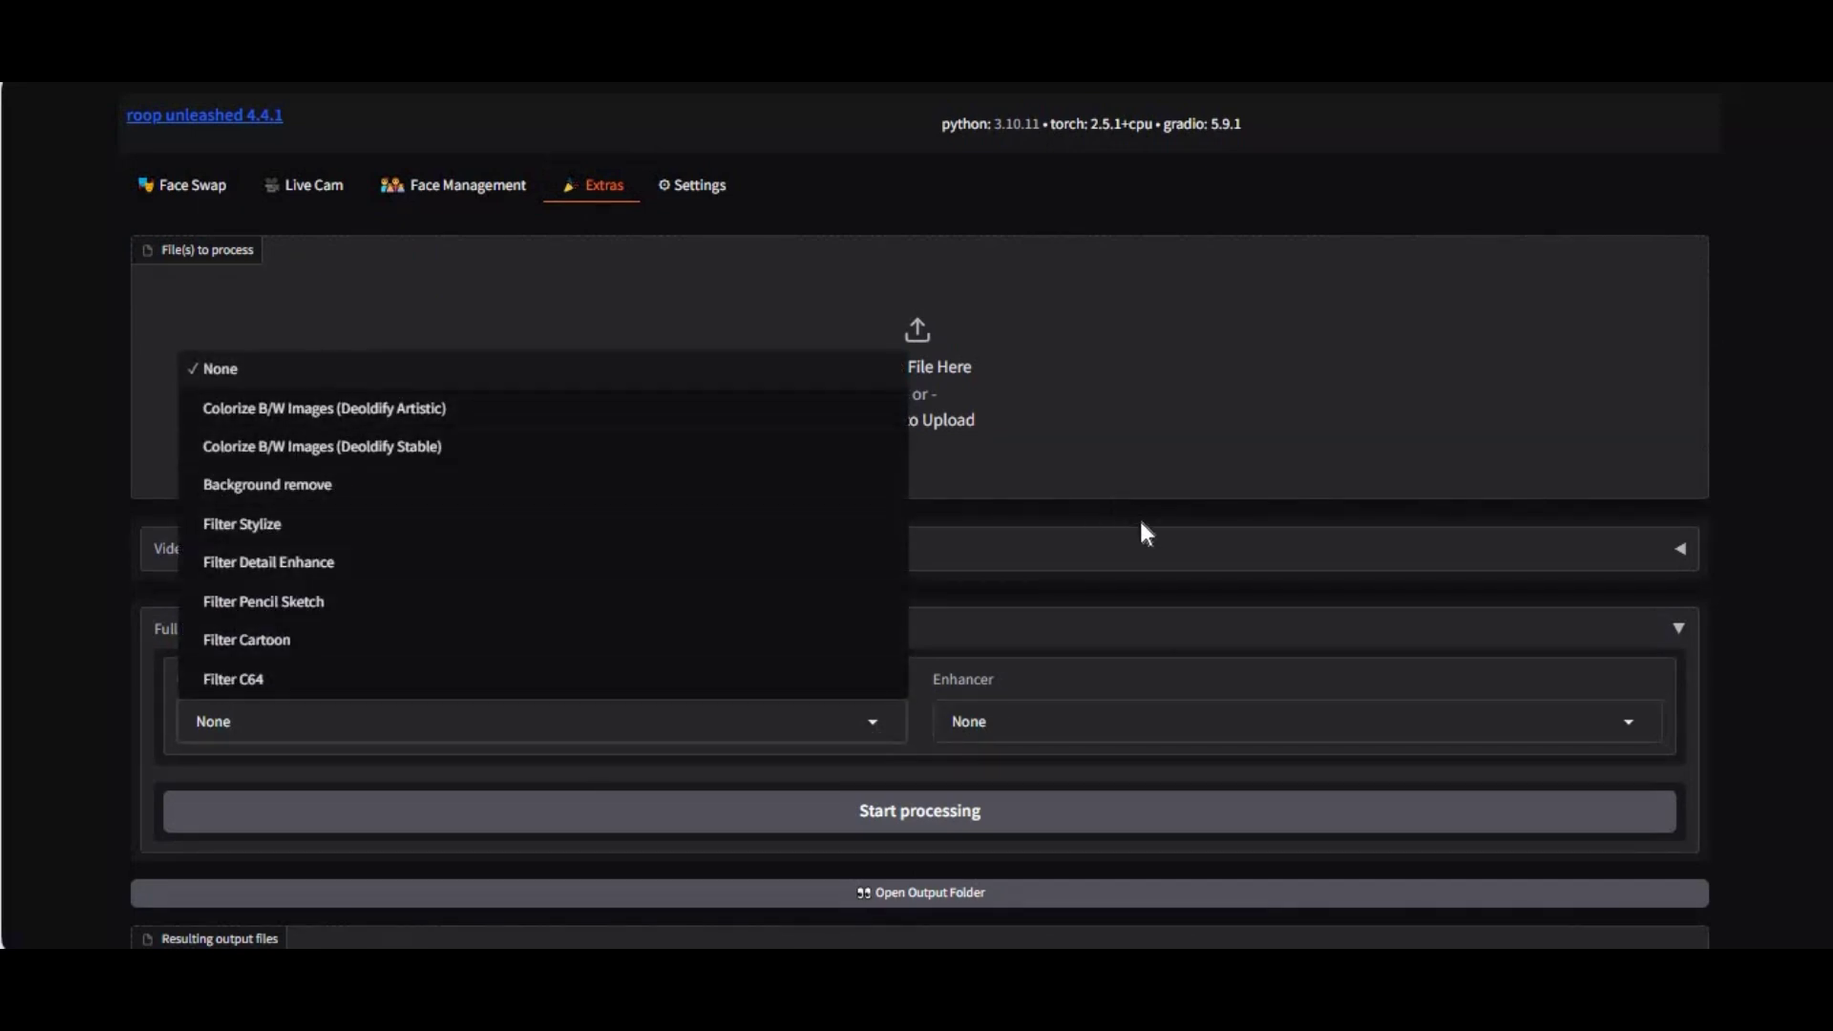
click(1062, 721)
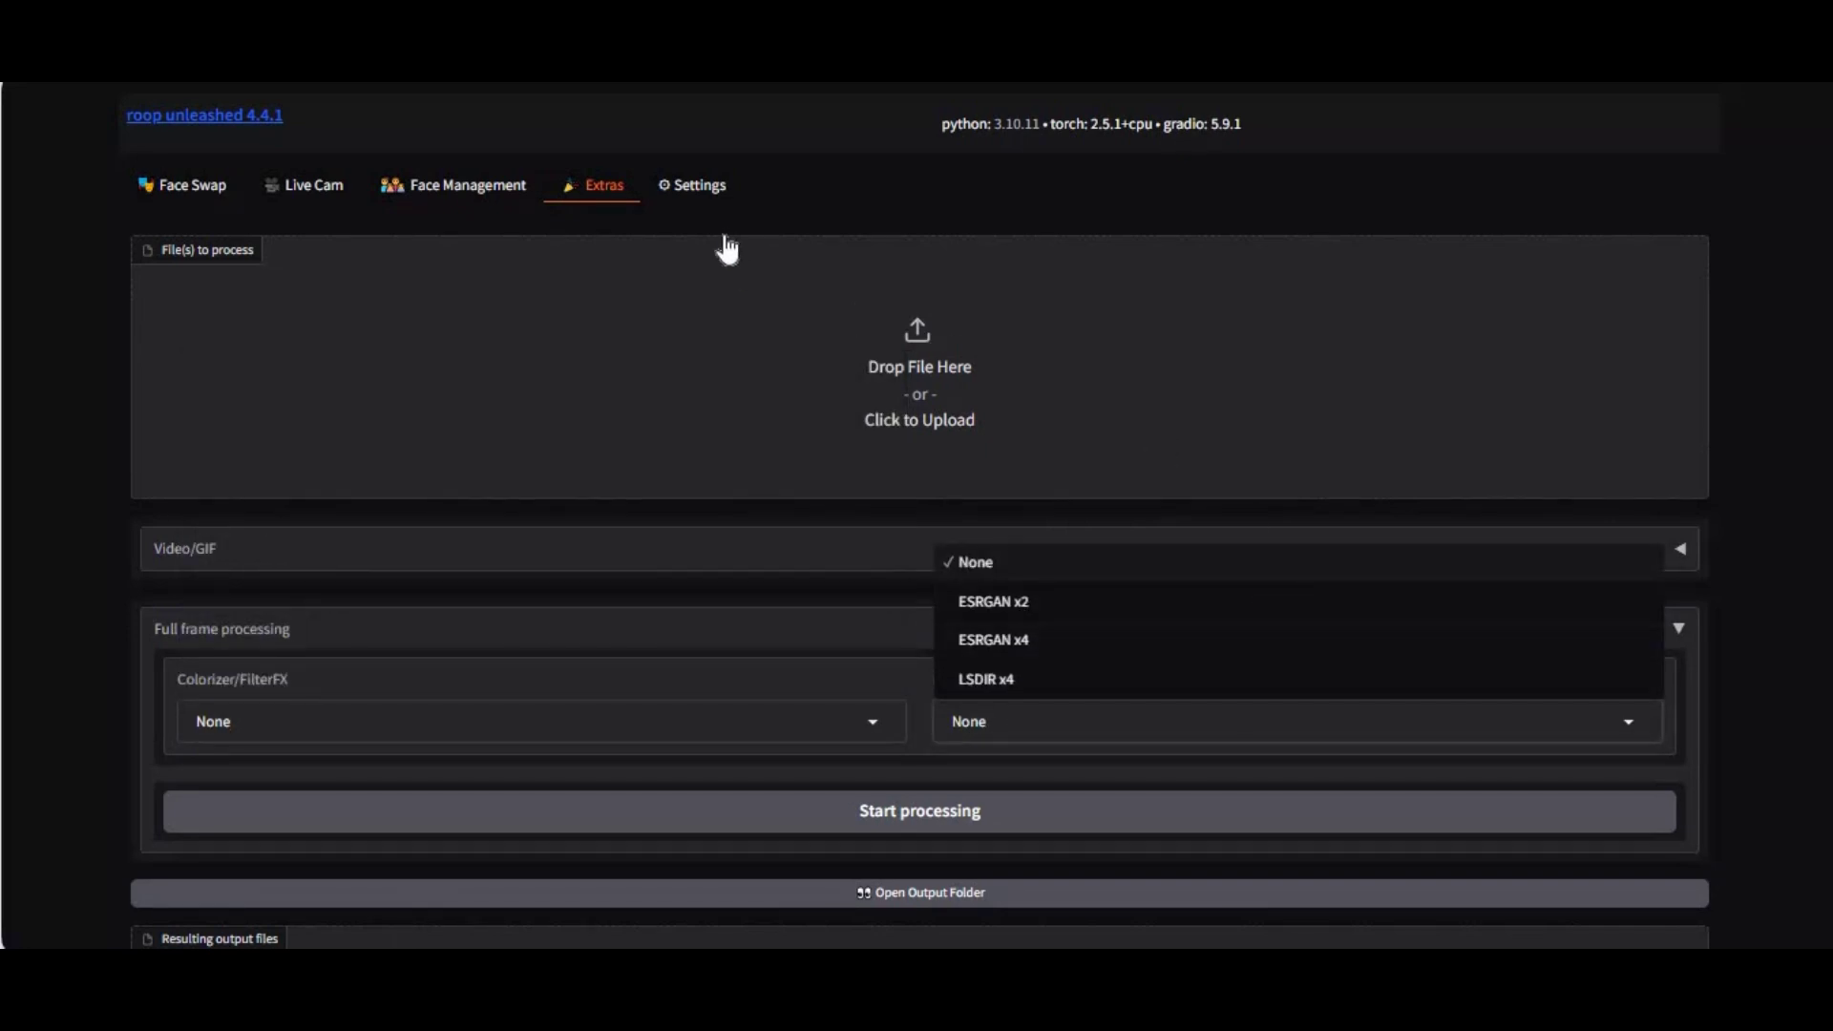
click(702, 186)
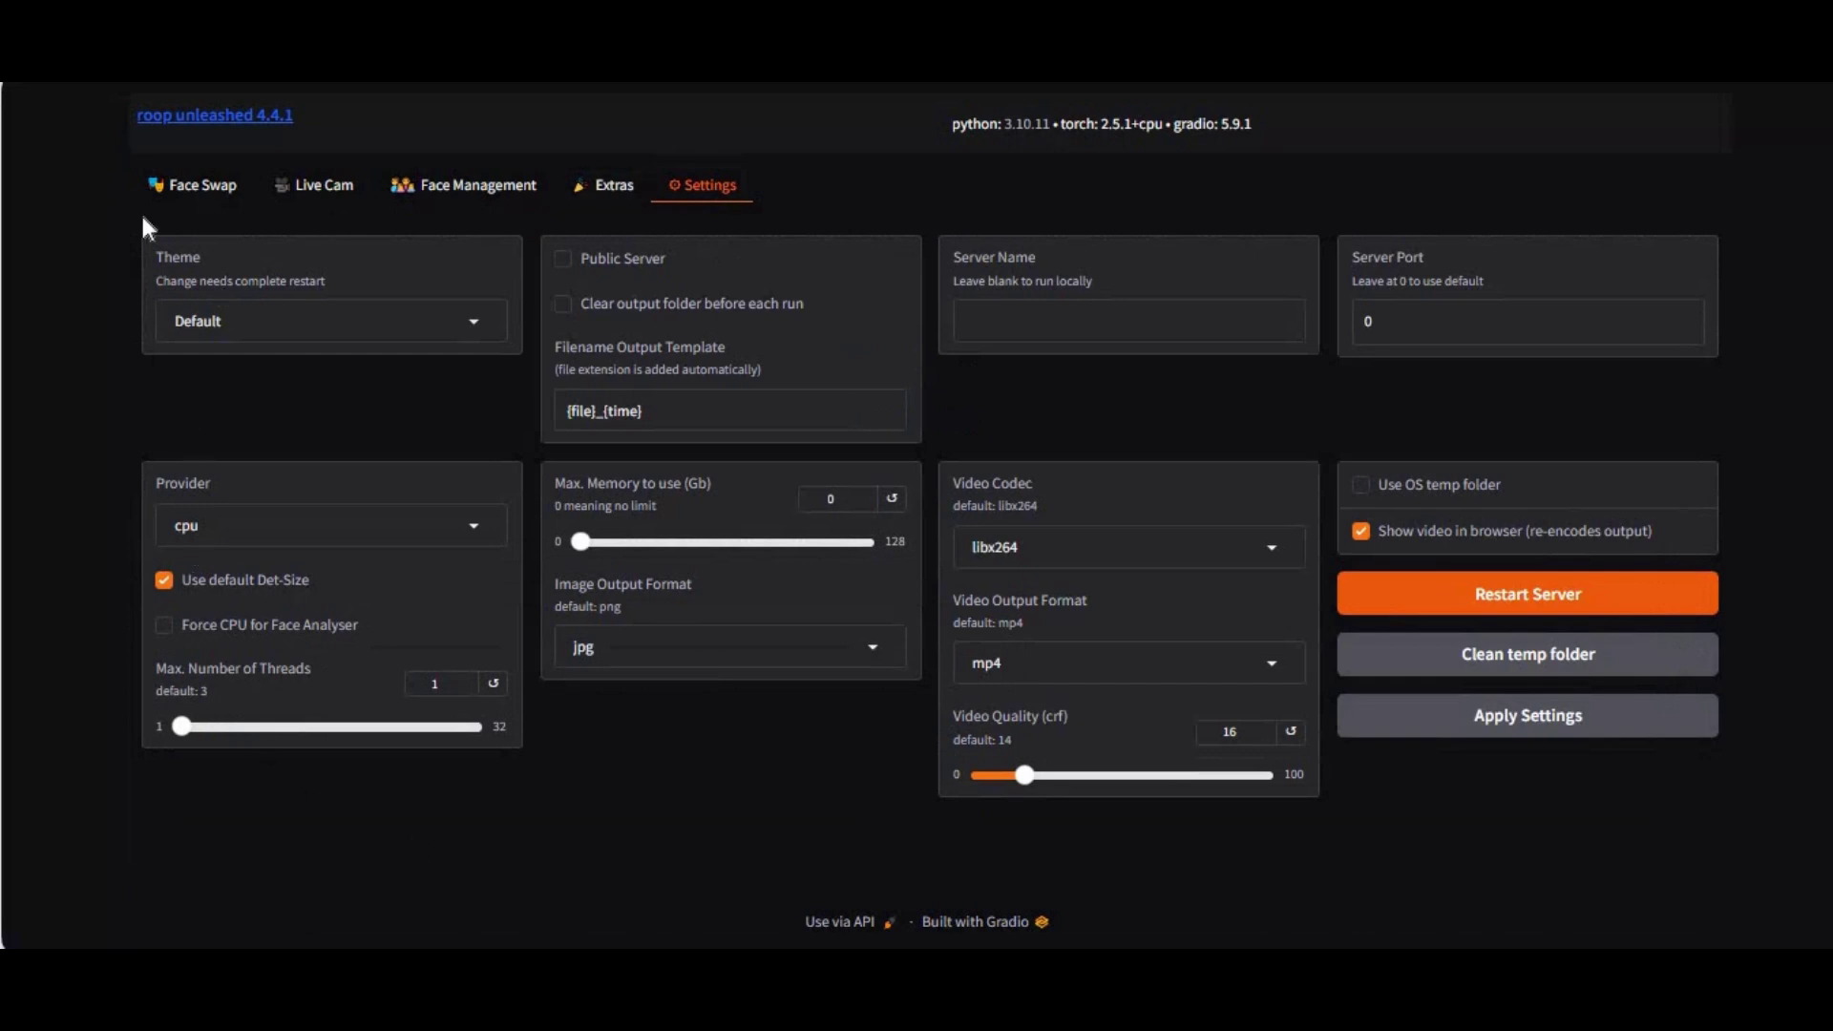
click(178, 186)
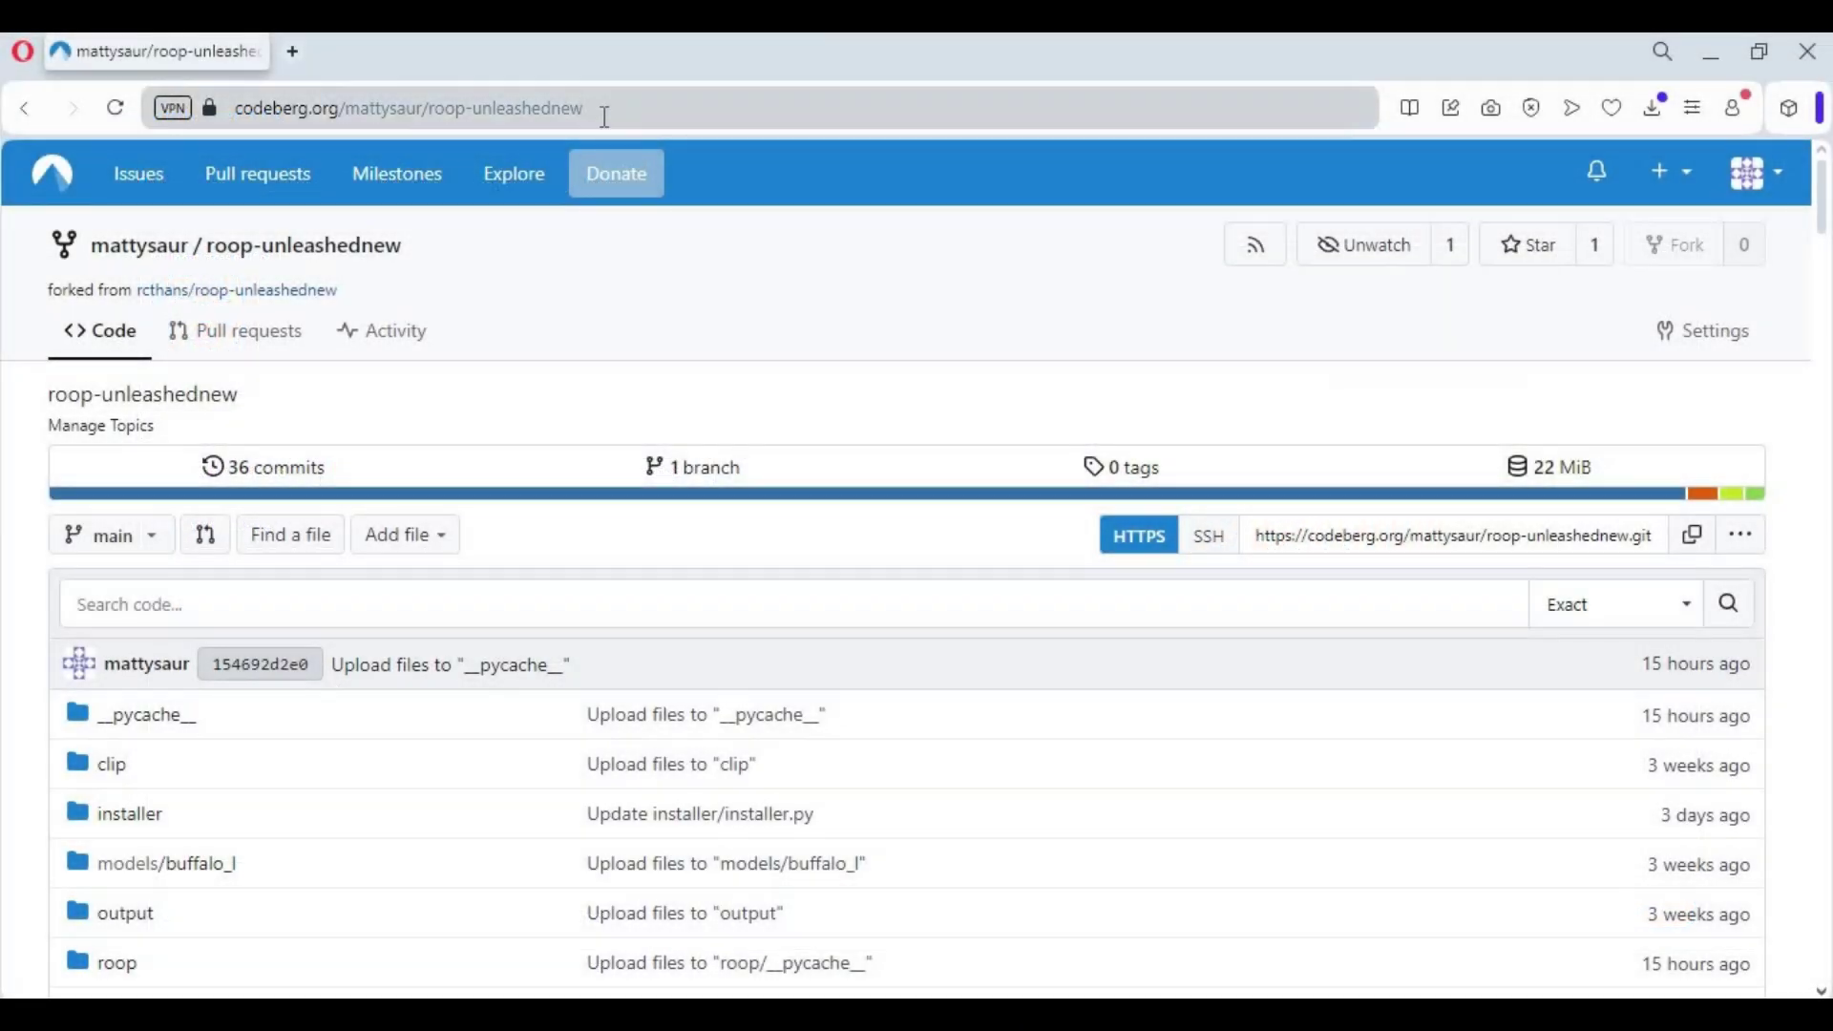
On the roop-unleashednew Codeberg page, open the More operations menu to get the ZIP.
click(301, 120)
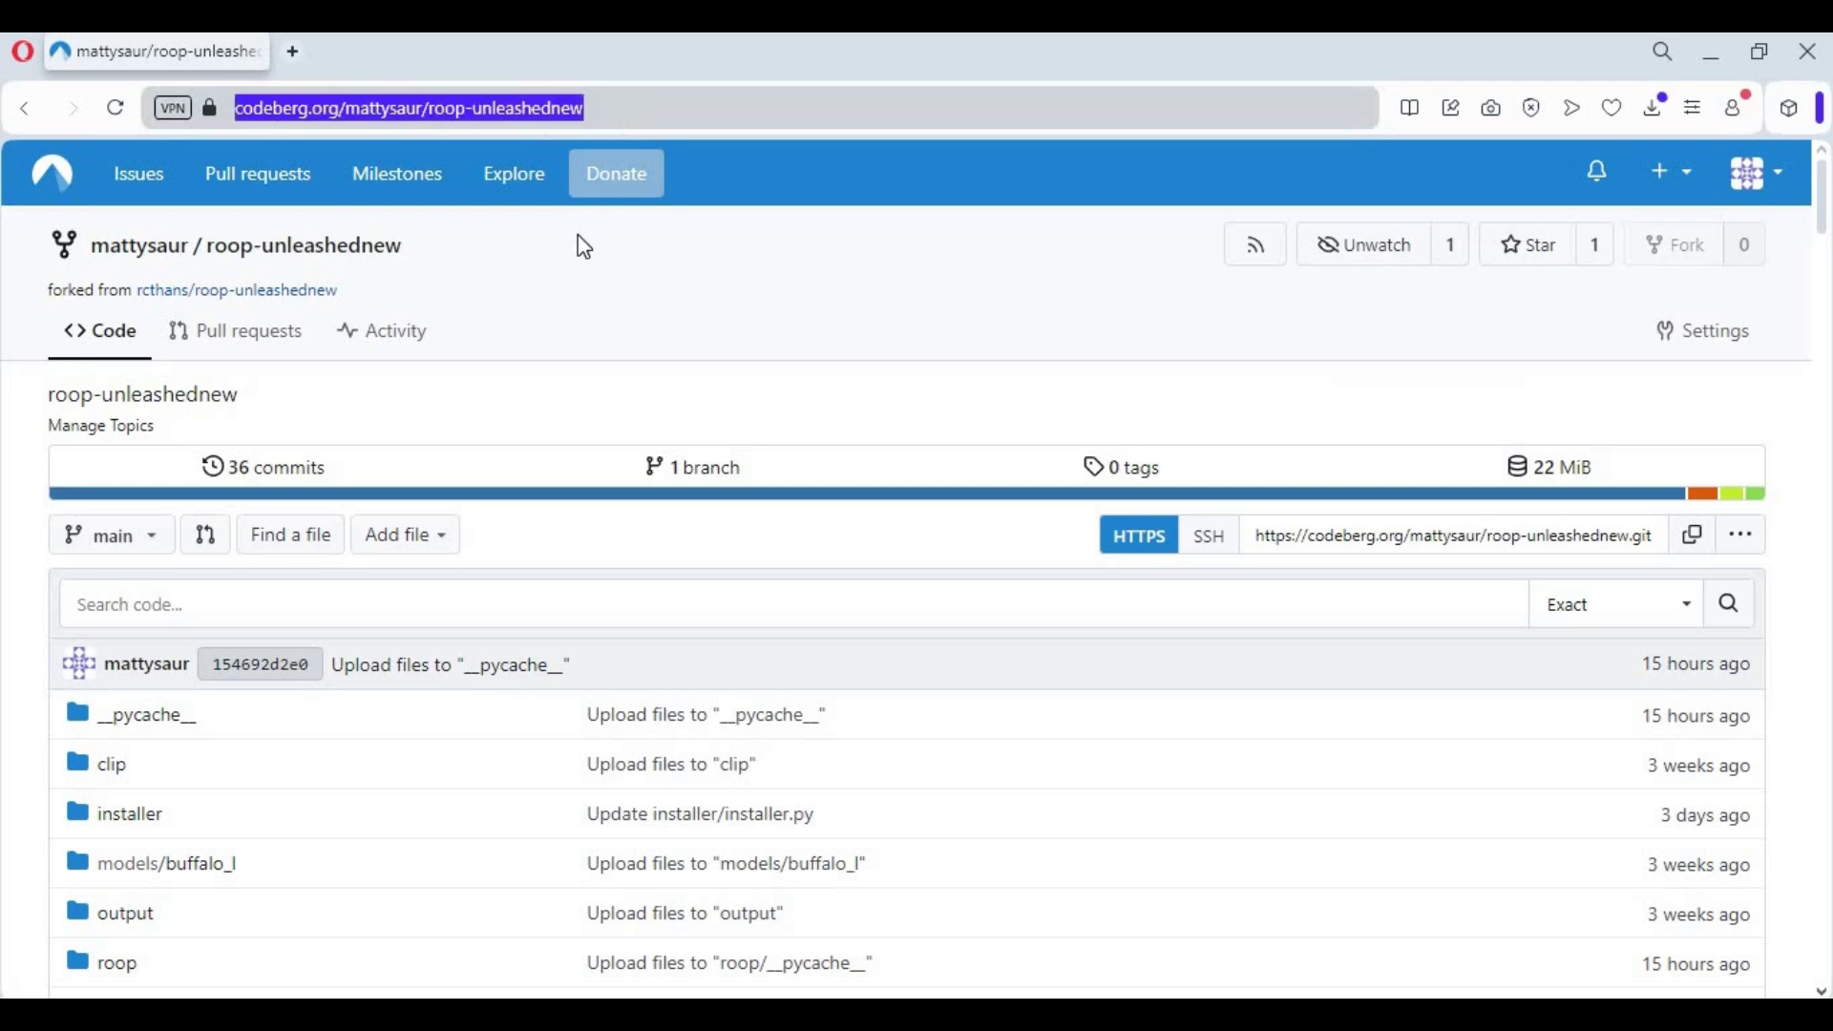
scroll(594, 263, down, 10)
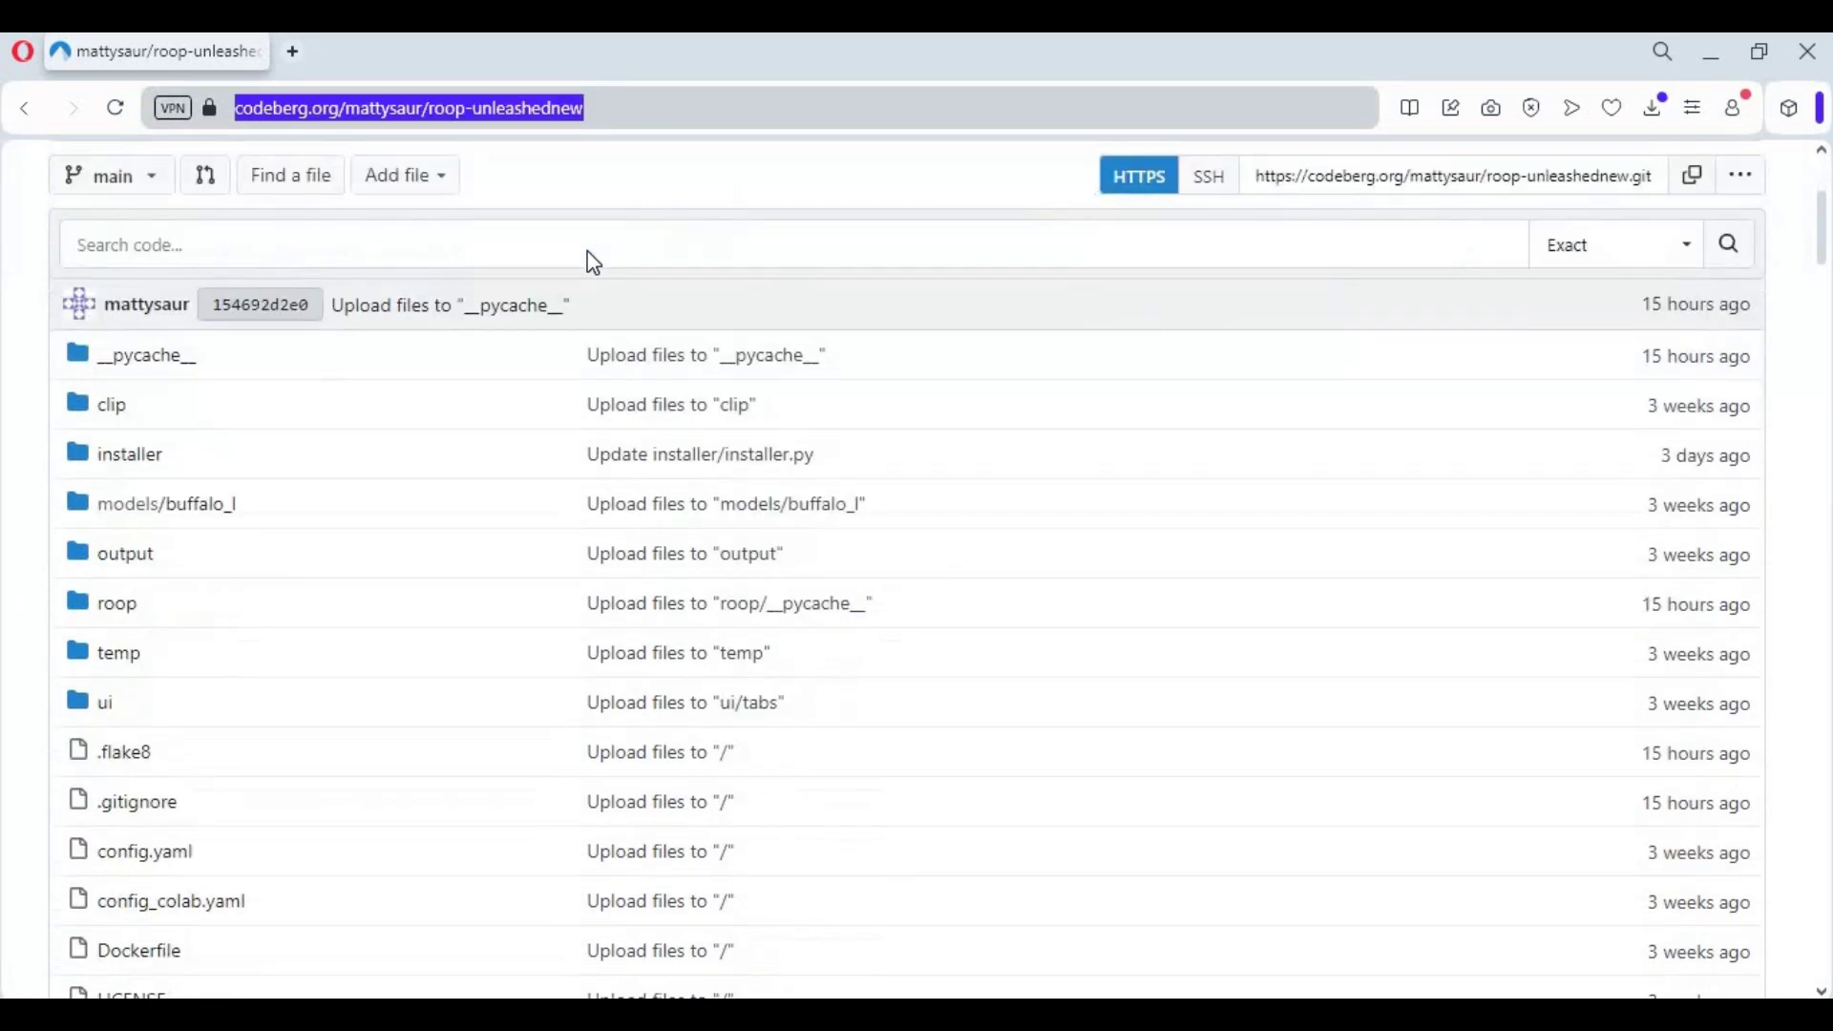
scroll(590, 260, down, 9)
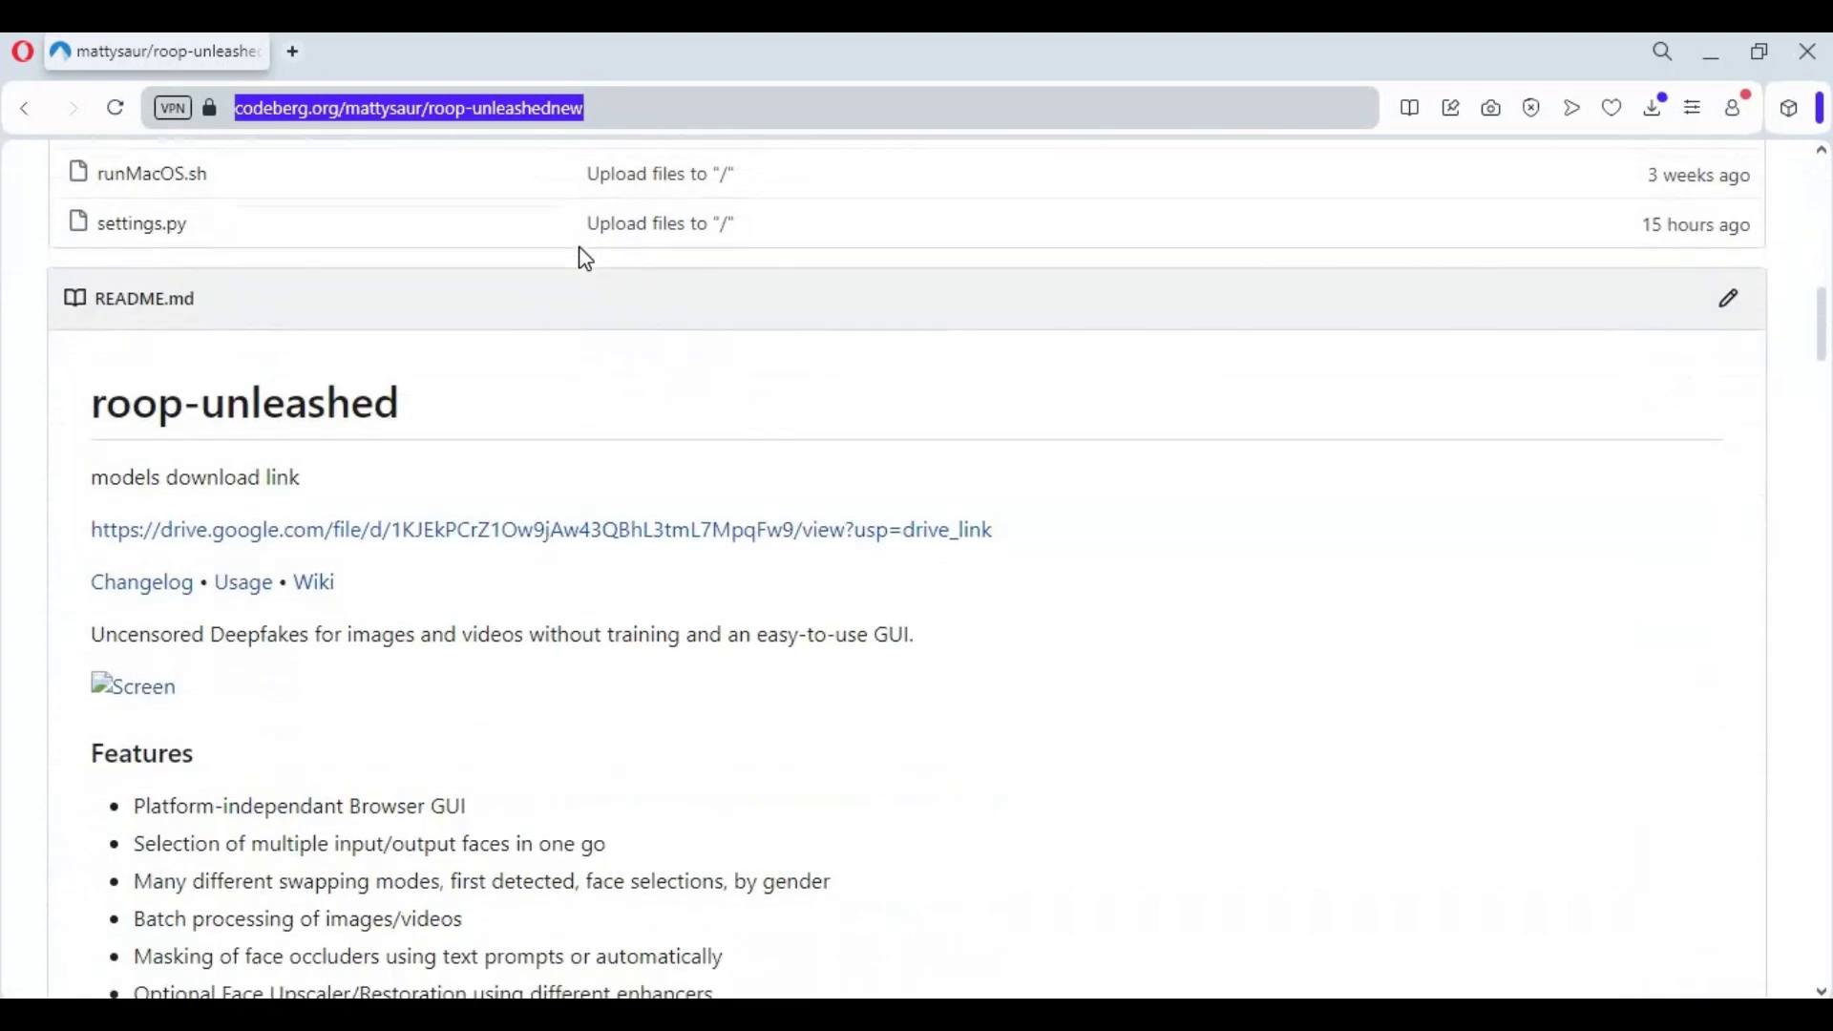
scroll(584, 258, up, 18)
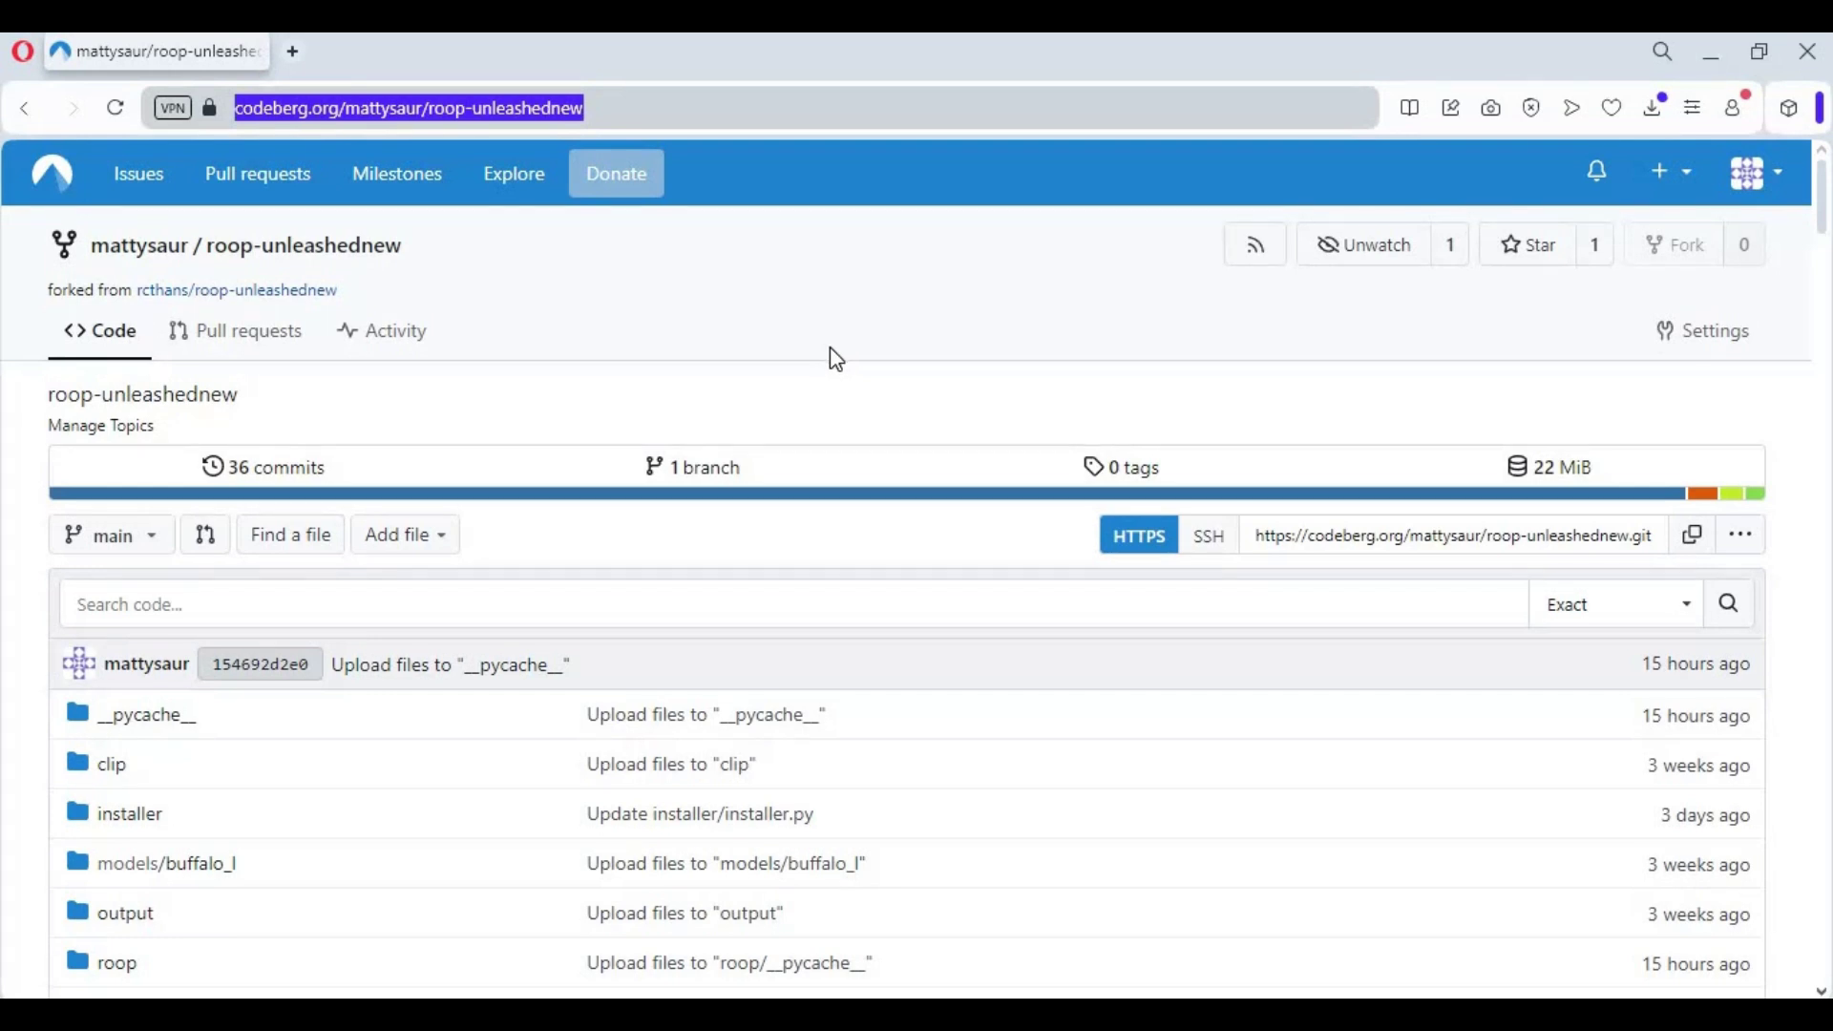
click(1742, 535)
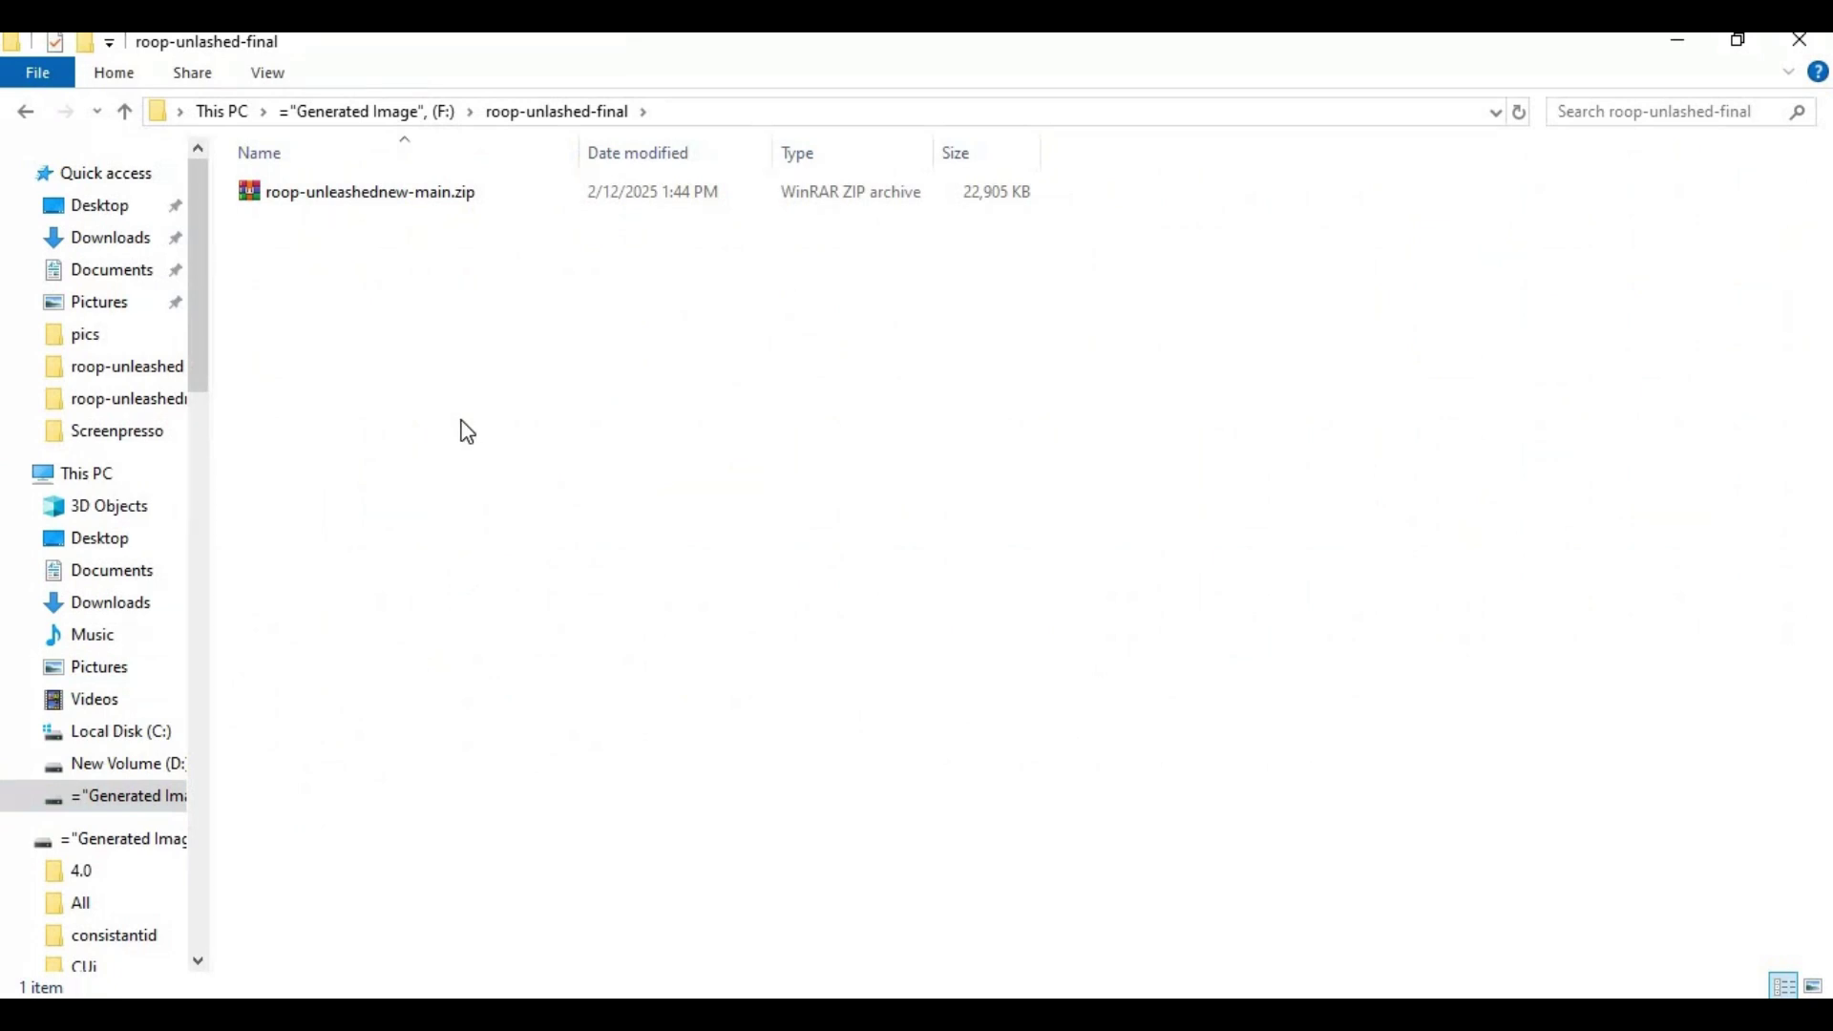
Extract roop-unleashednew-main.zip here and open the extracted roop-unleashednew folder.
click(368, 194)
right_click(367, 194)
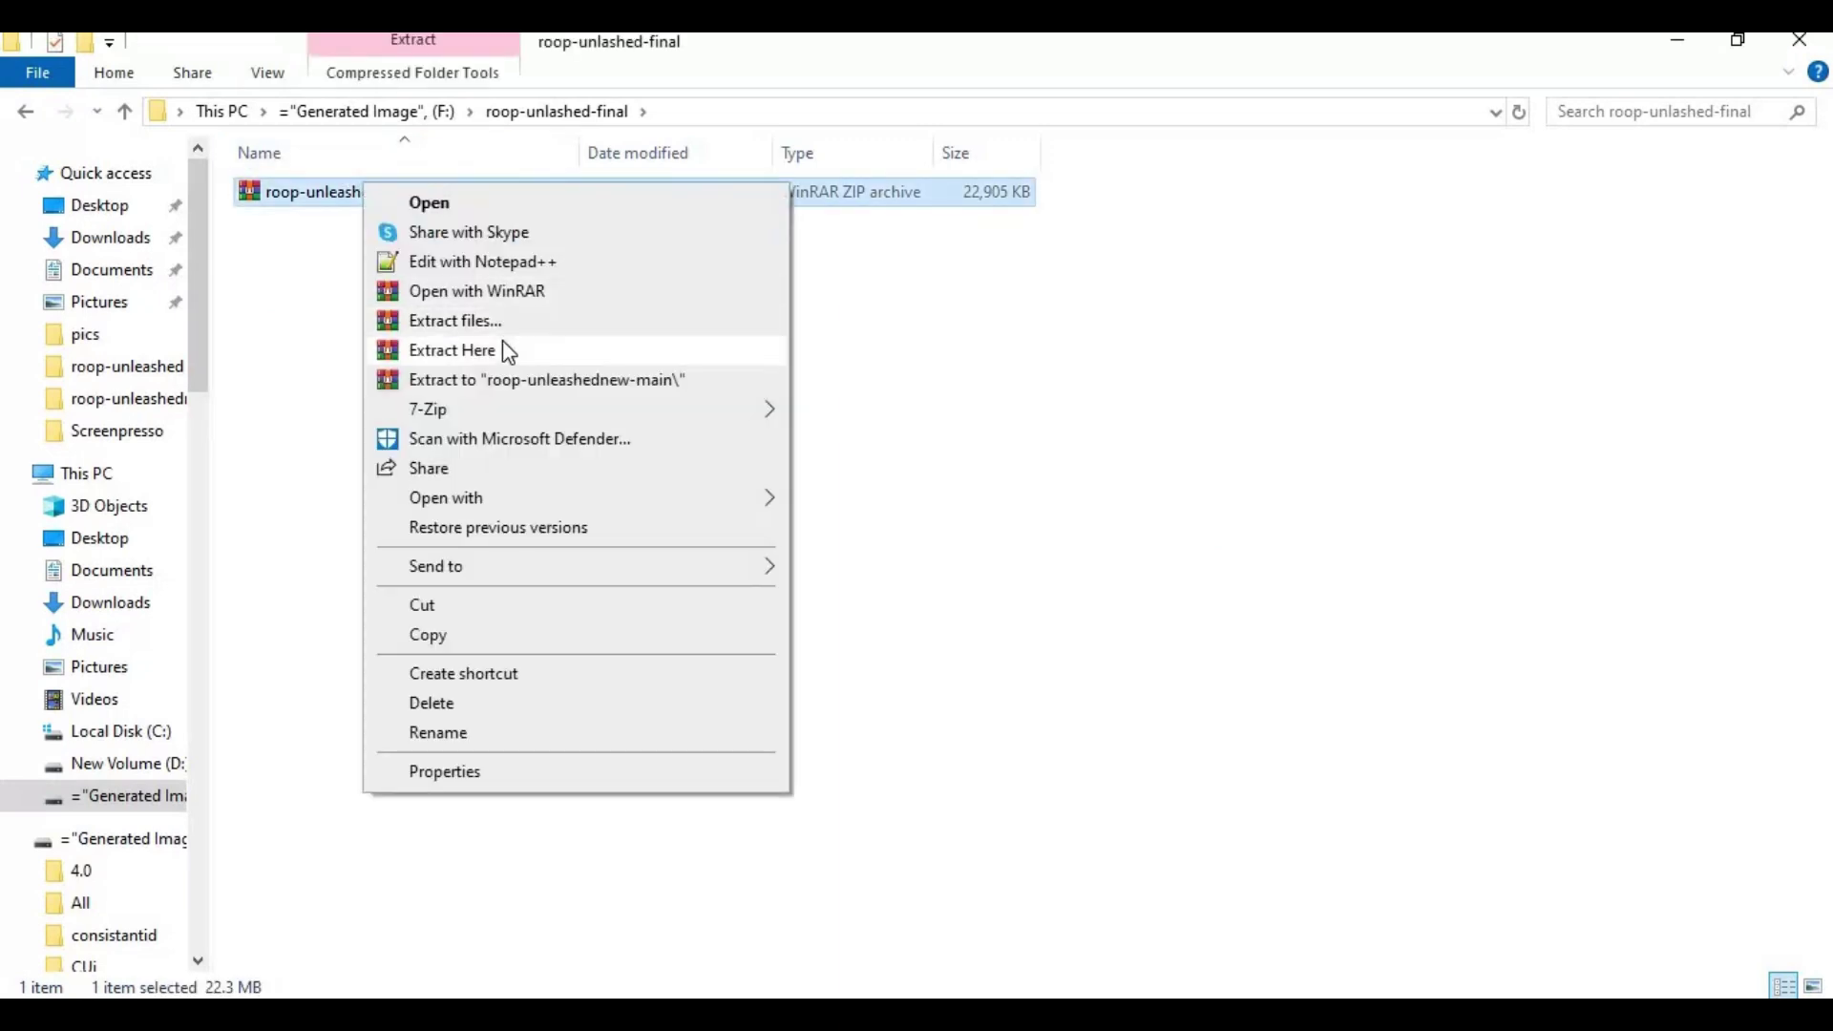
click(503, 345)
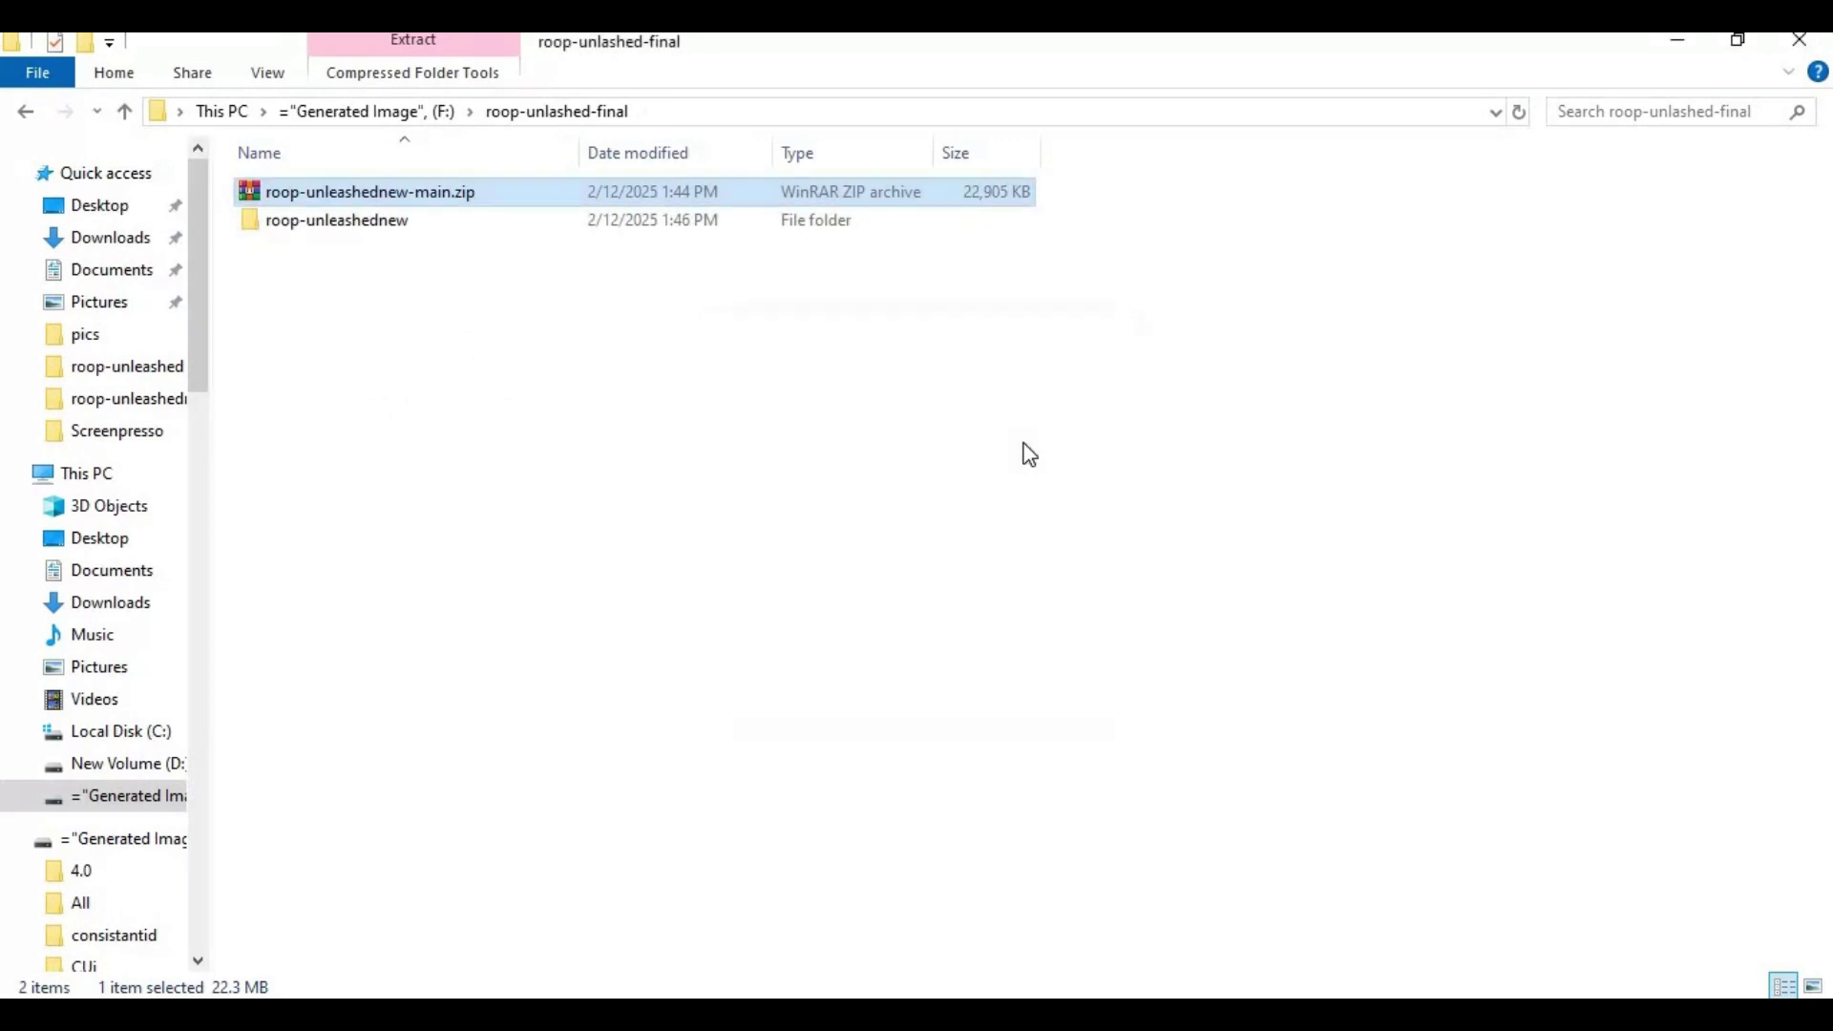
double_click(354, 192)
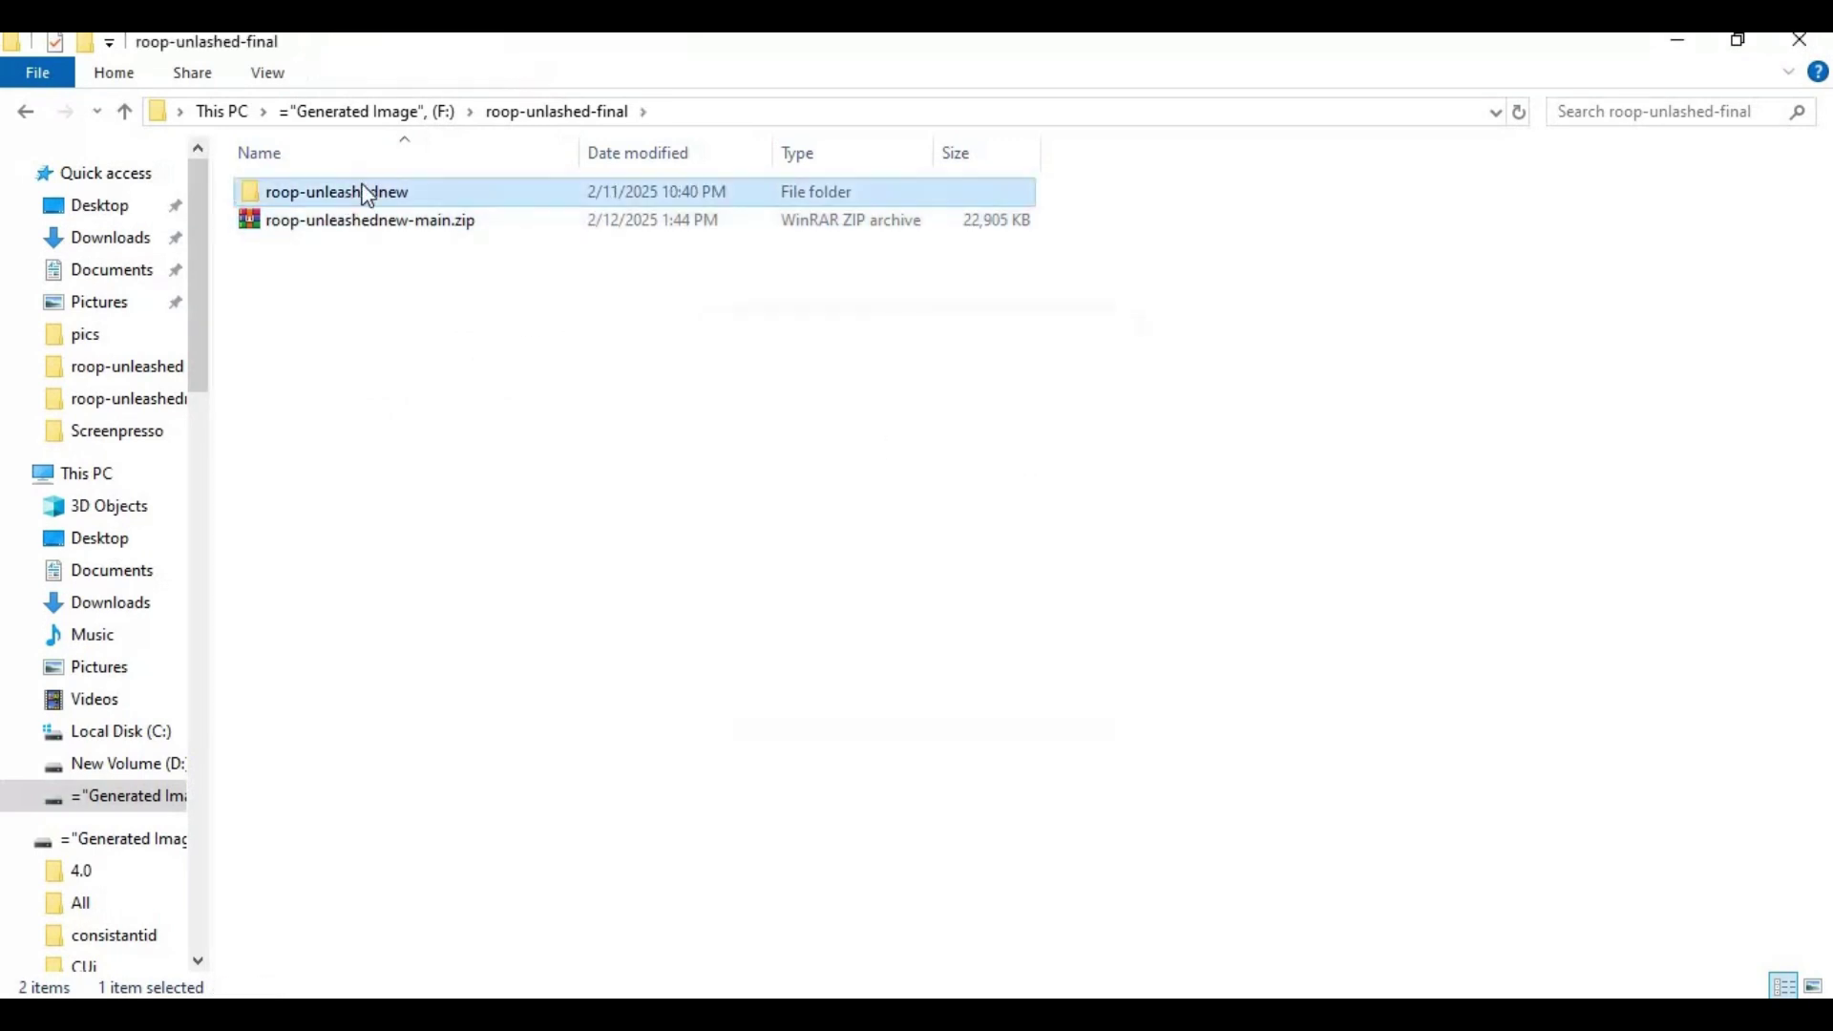
Launch a Command Prompt in the folder by entering cmd in the address bar.
click(892, 106)
text(cmd)
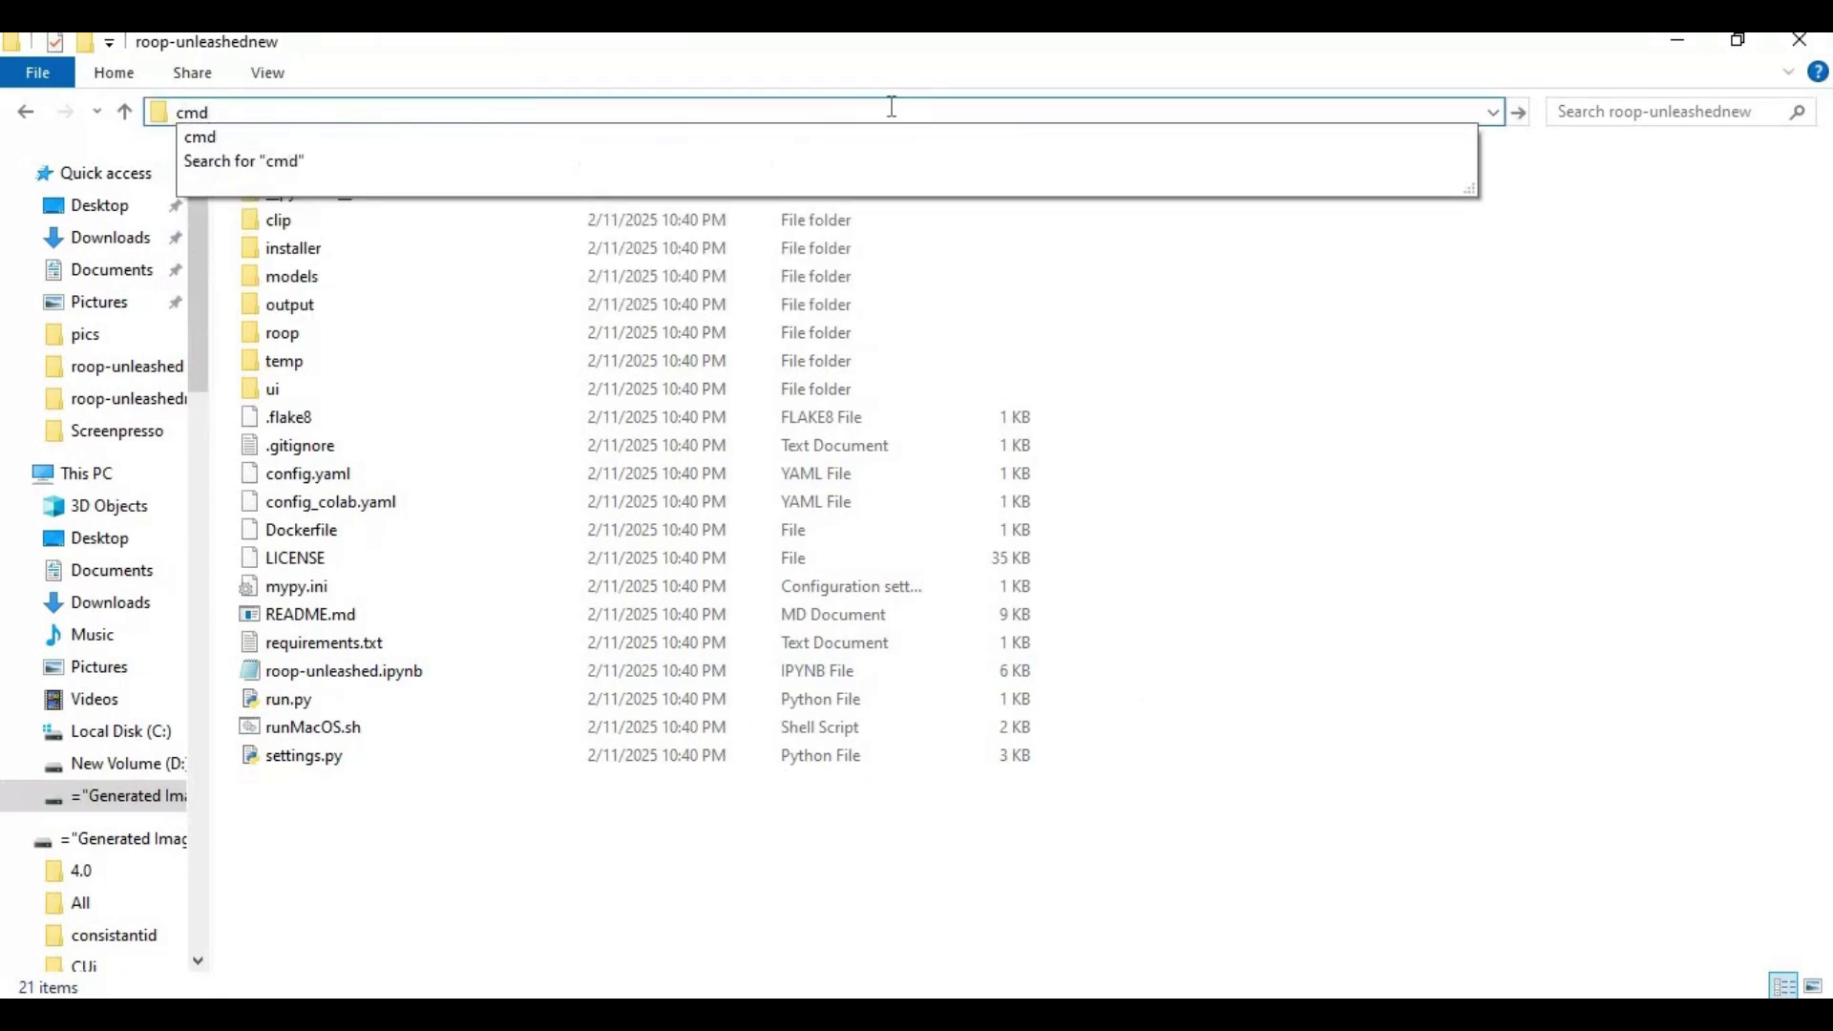
key(Return)
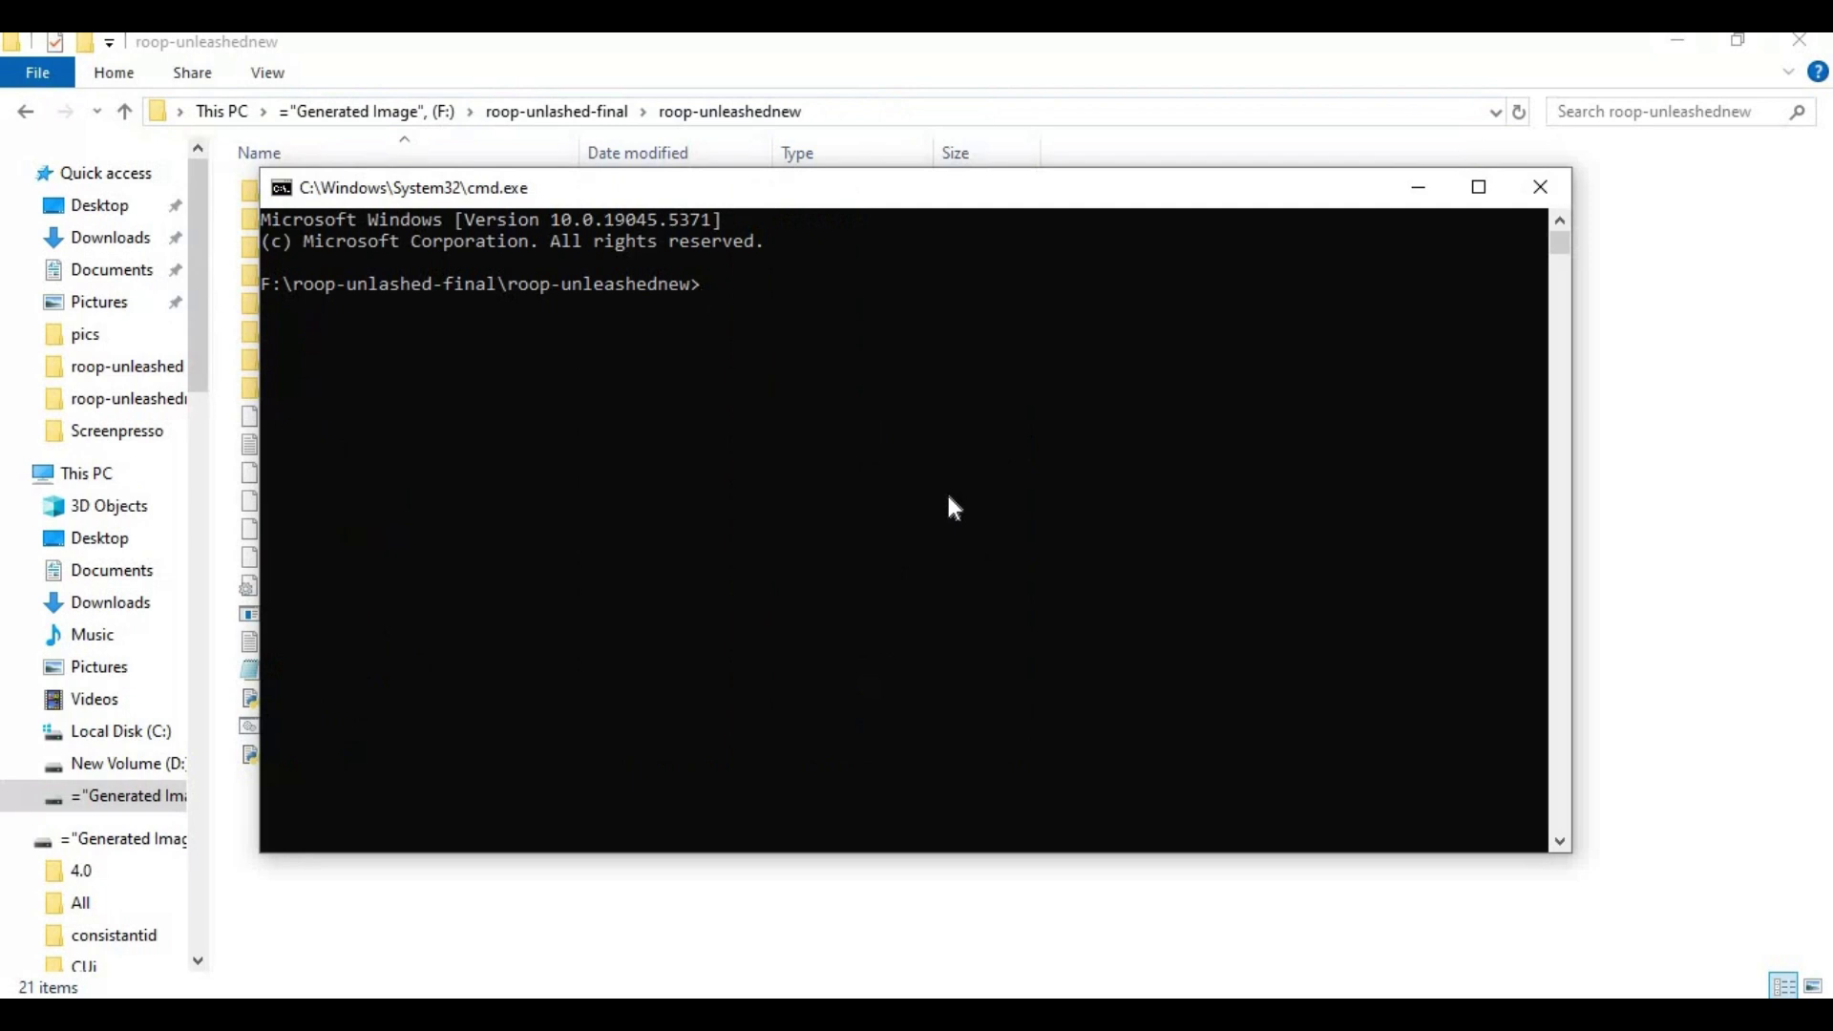
Run py -3.10 -m venv venv, then activate it with venv\scripts\activate.
text(py -3.10 -m venv venv)
key(Return)
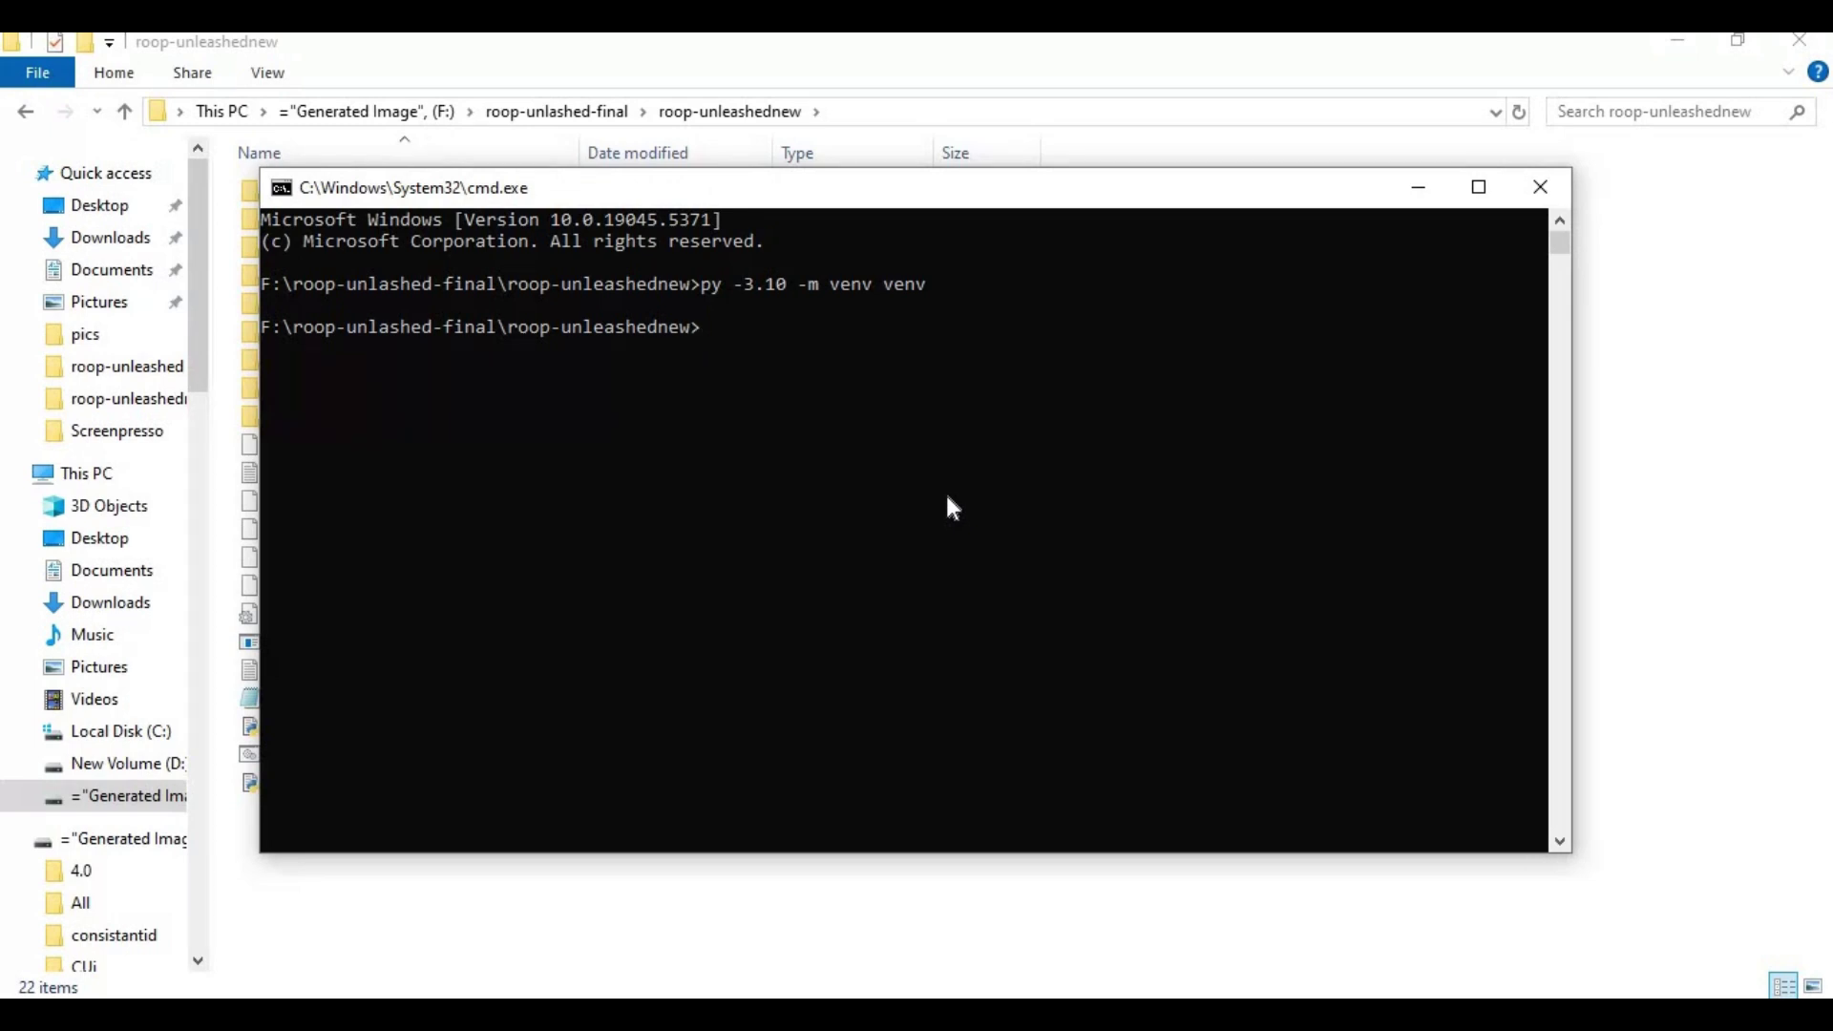
text(venv\scripts\acti)
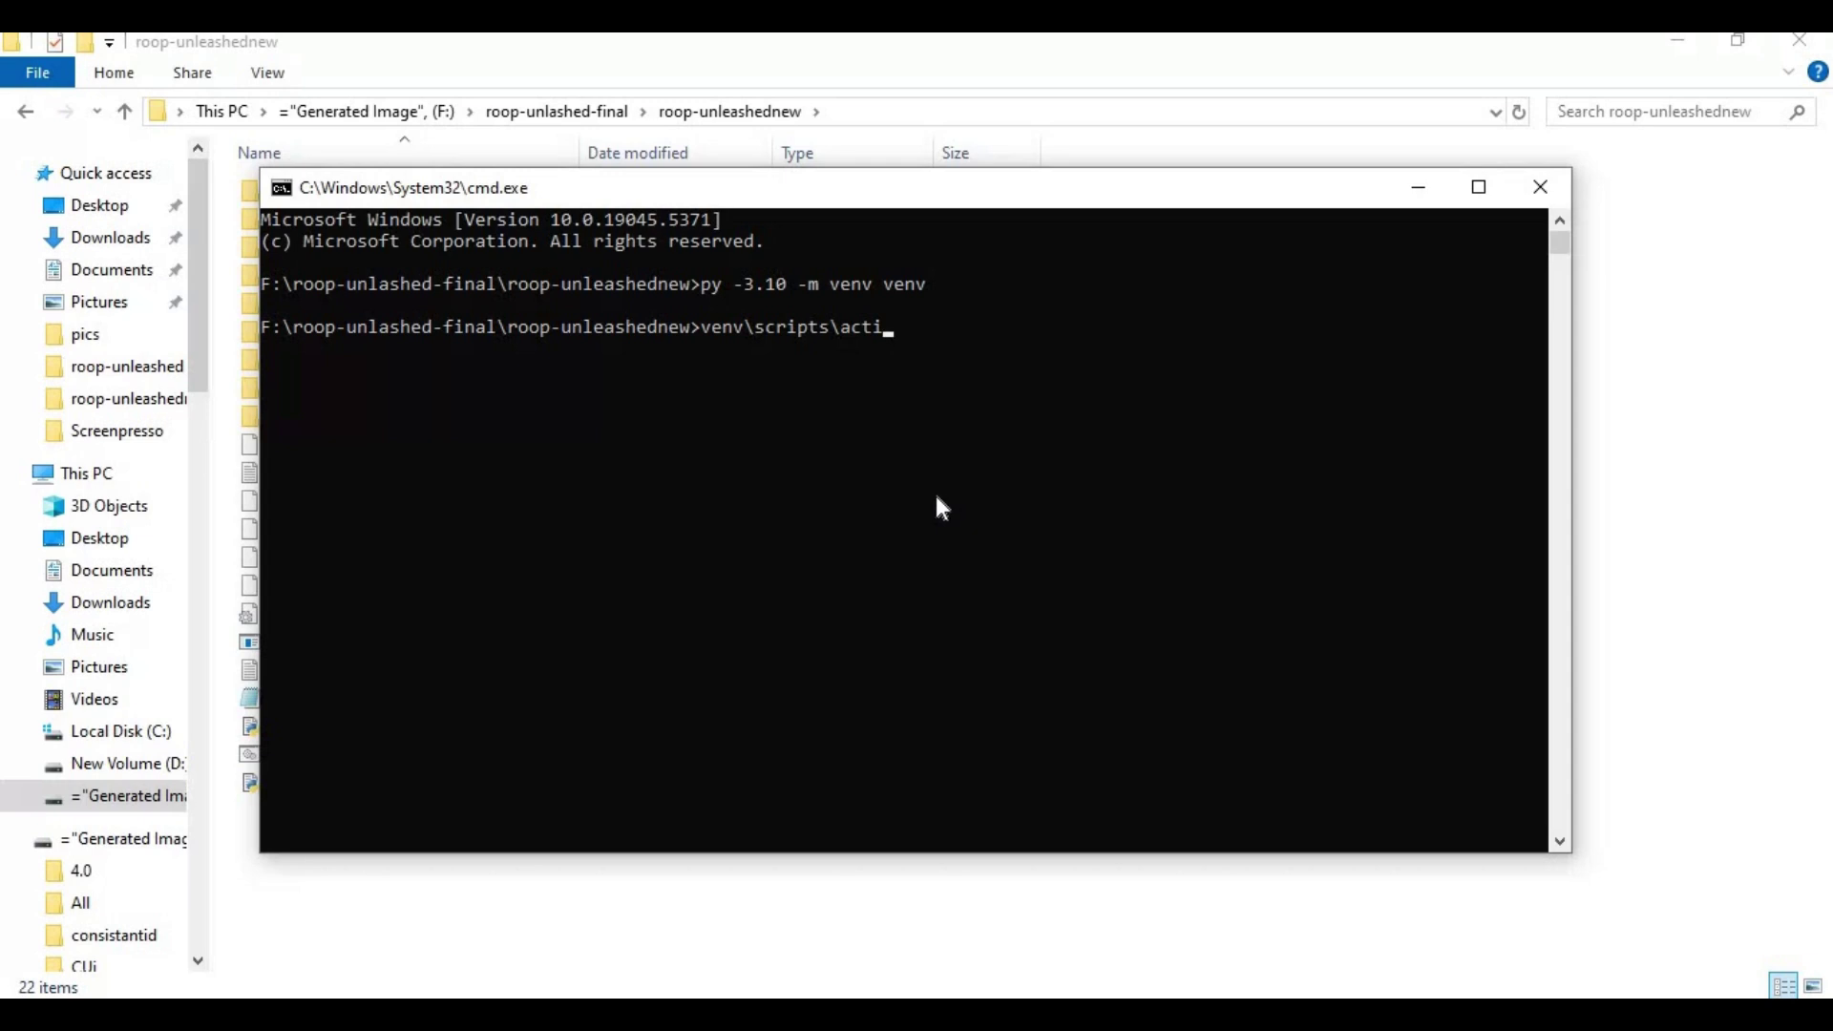
text(vate)
key(Return)
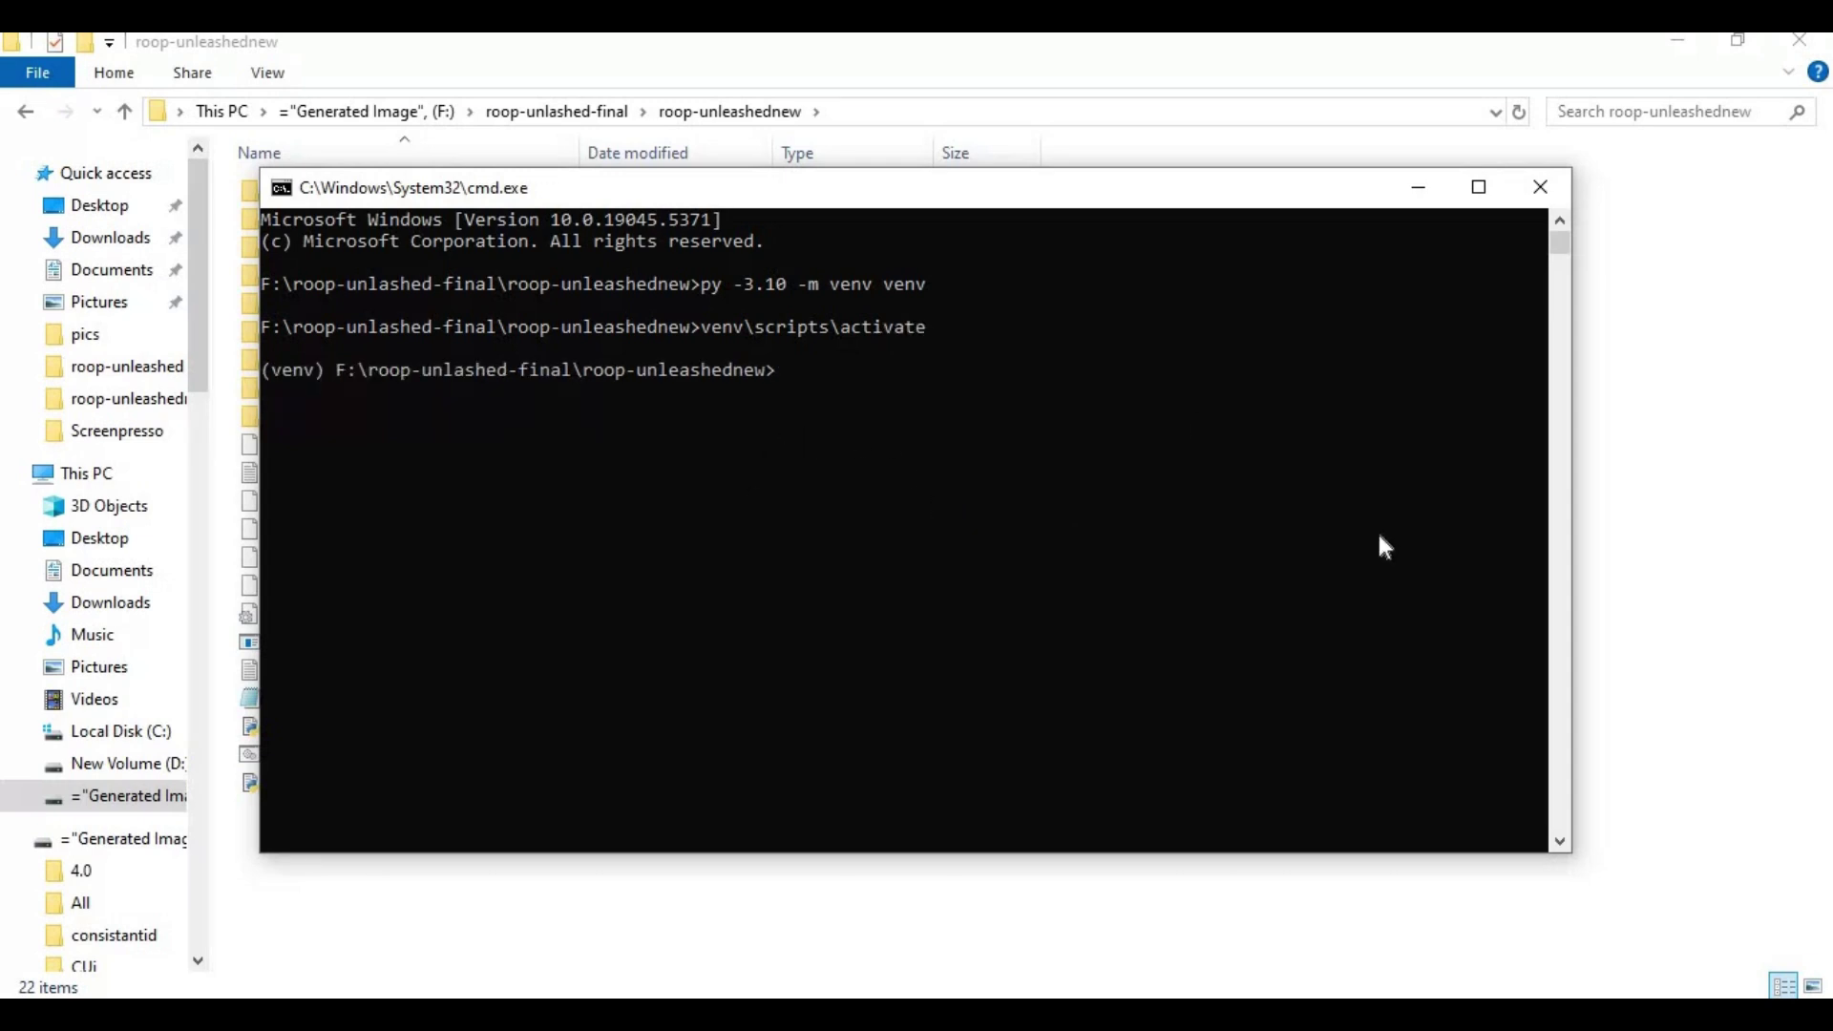
click(1680, 535)
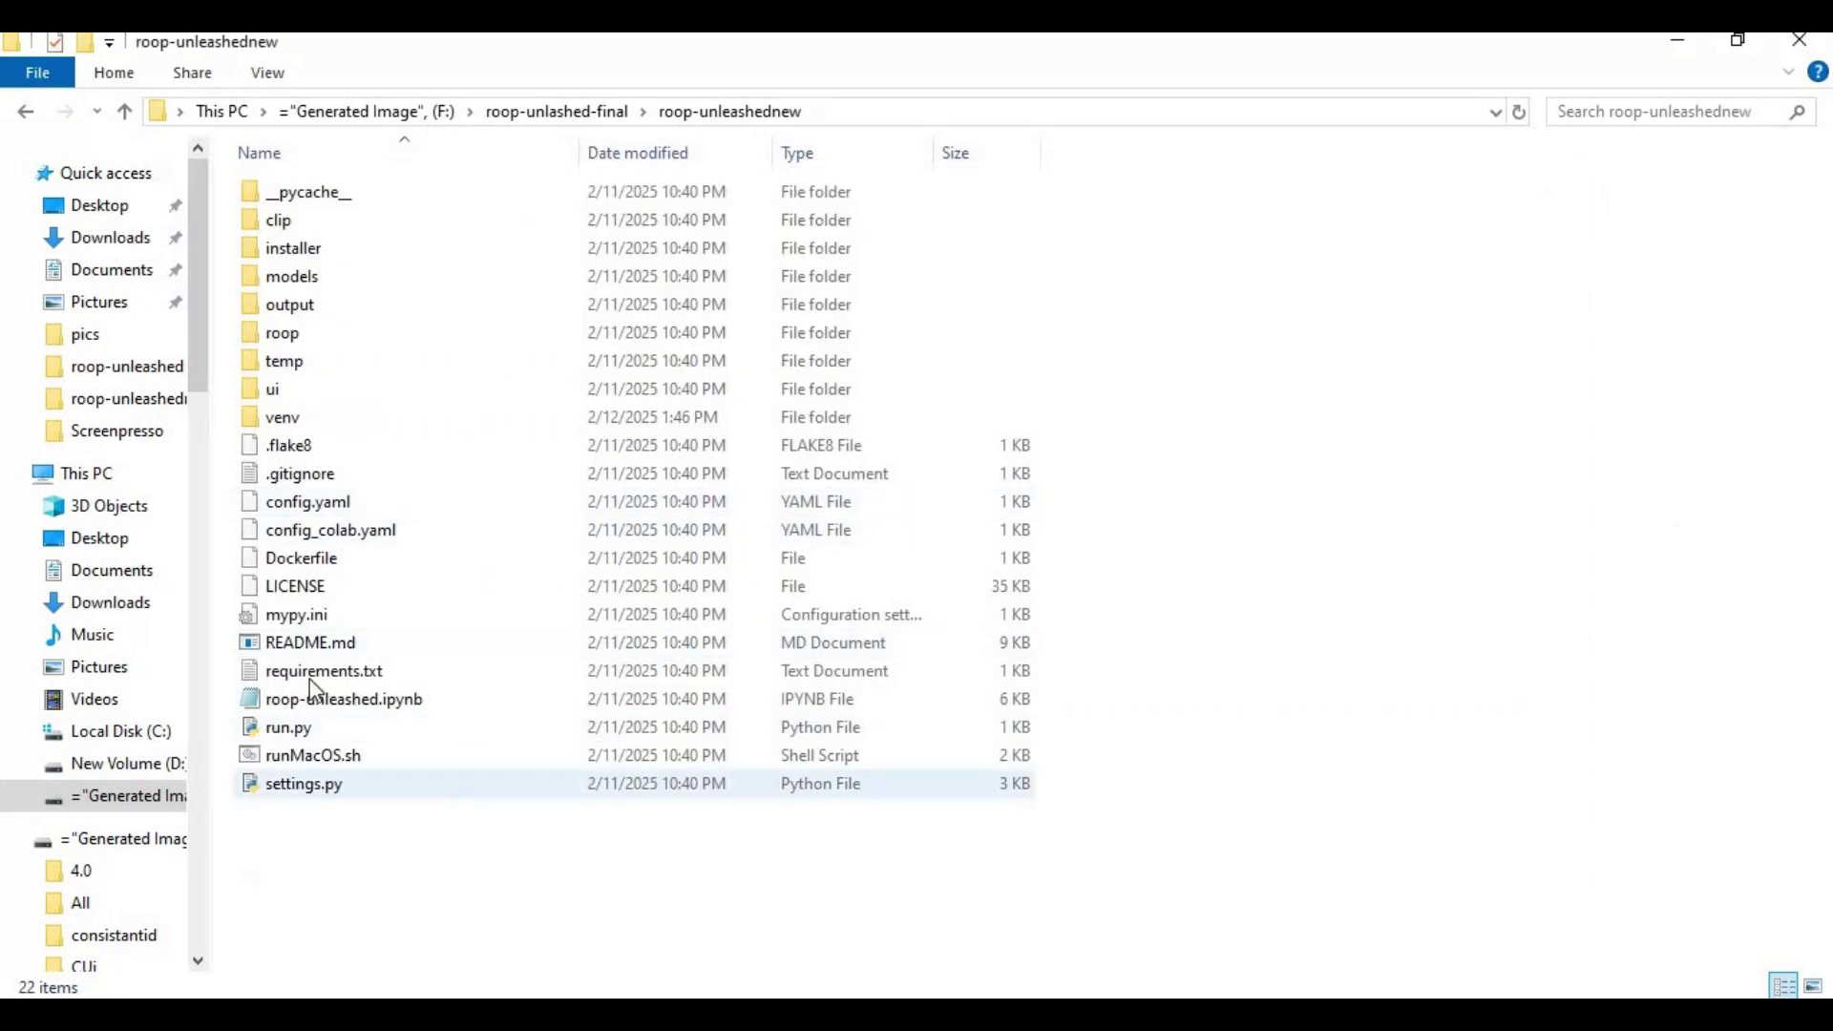
In requirements.txt, delete the extra-index-url line and the cu124 torch and torchvision lines.
double_click(366, 678)
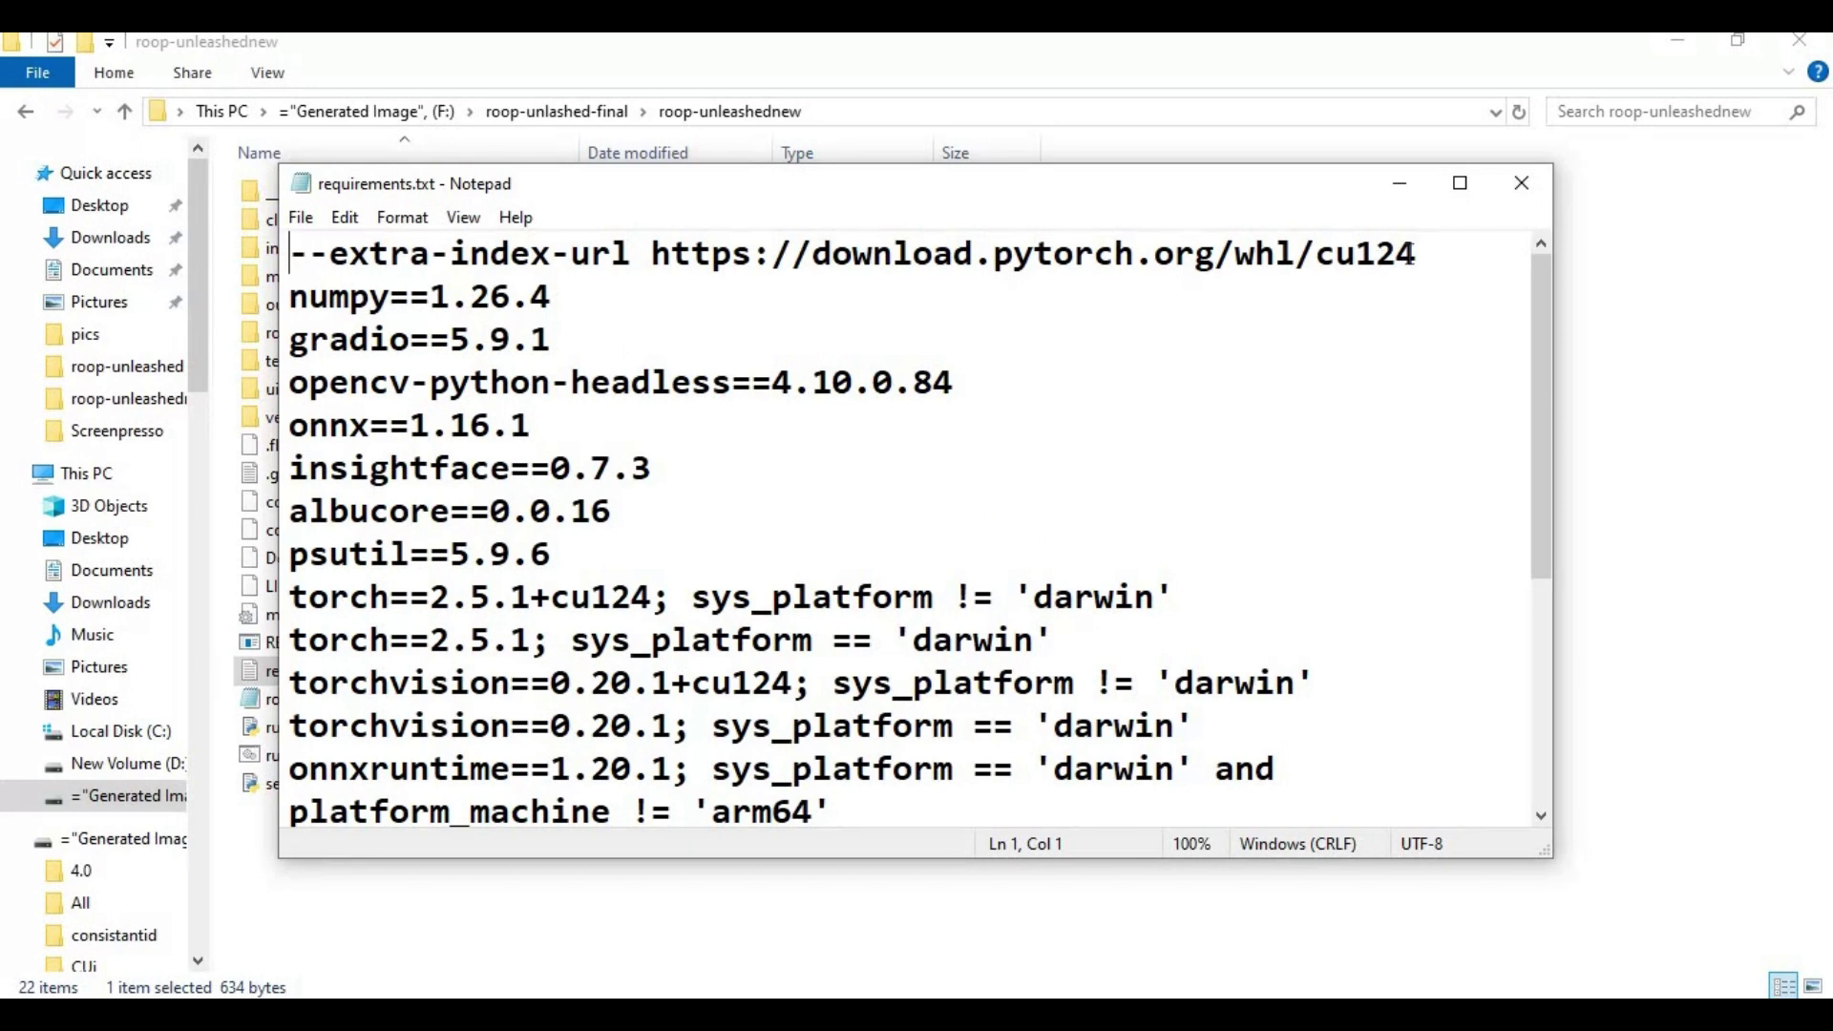
drag(1445, 254, 195, 210)
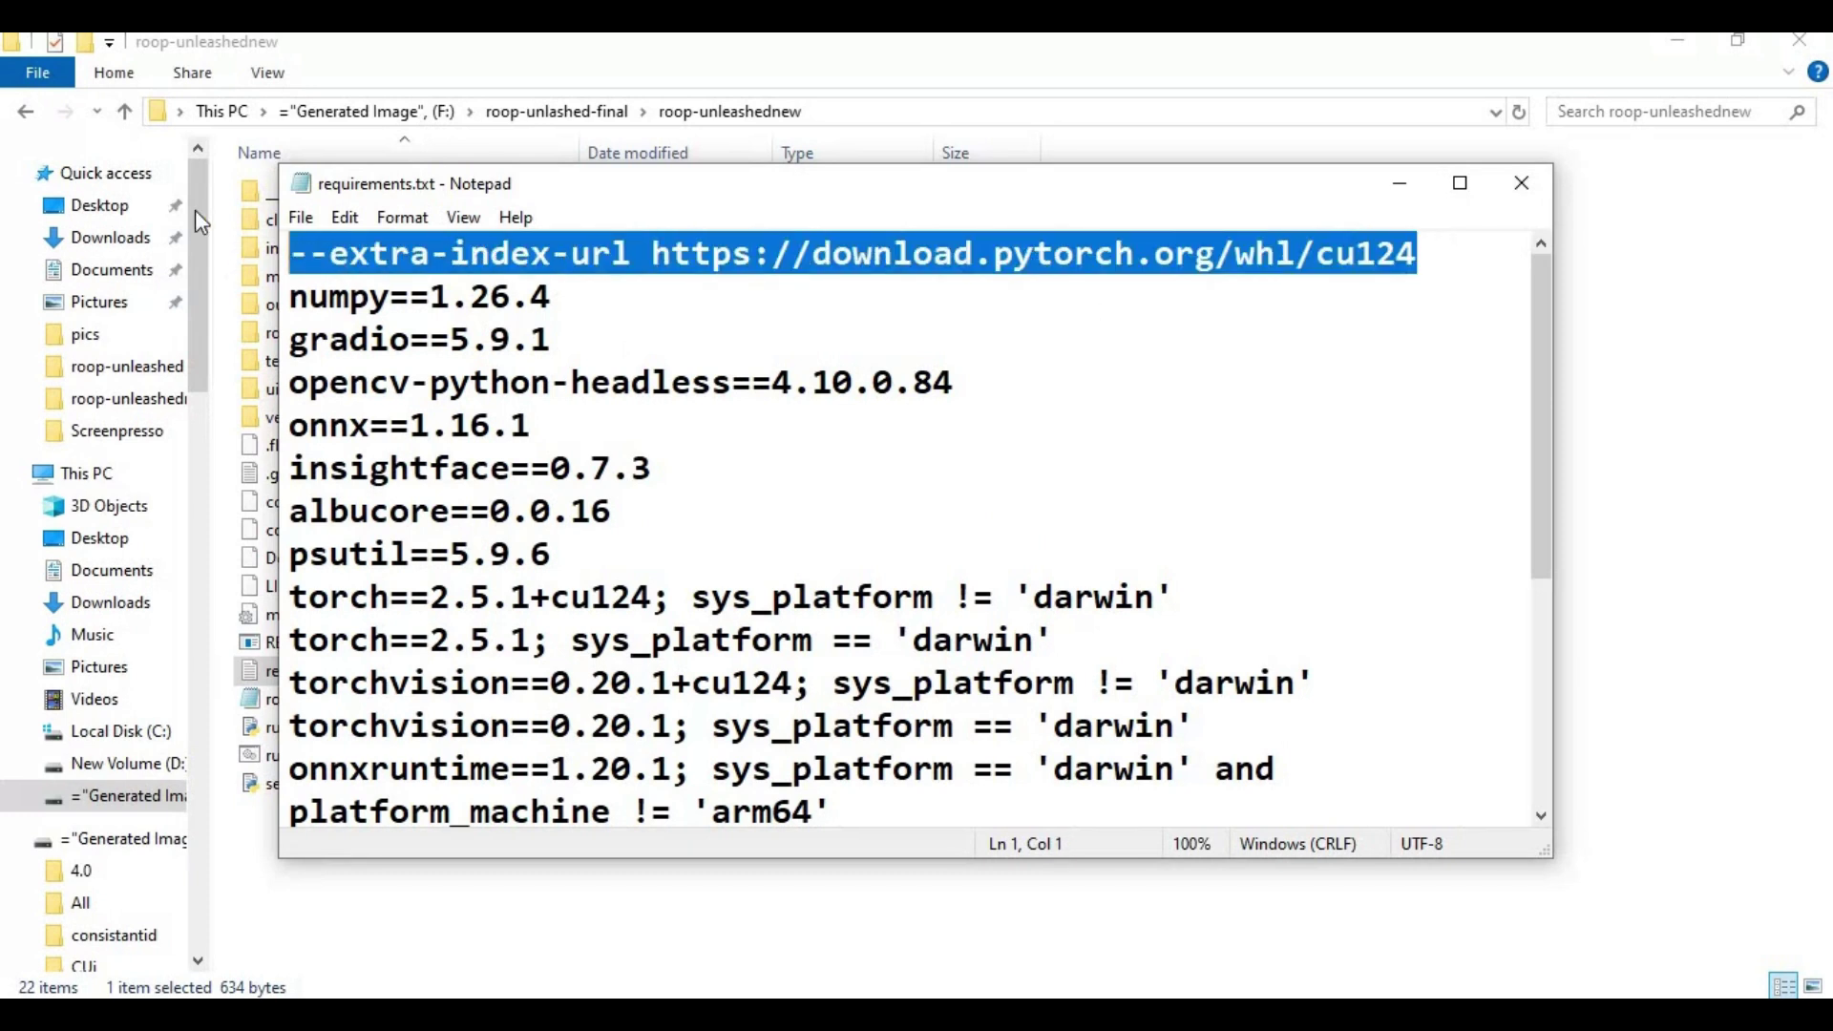
key(Delete)
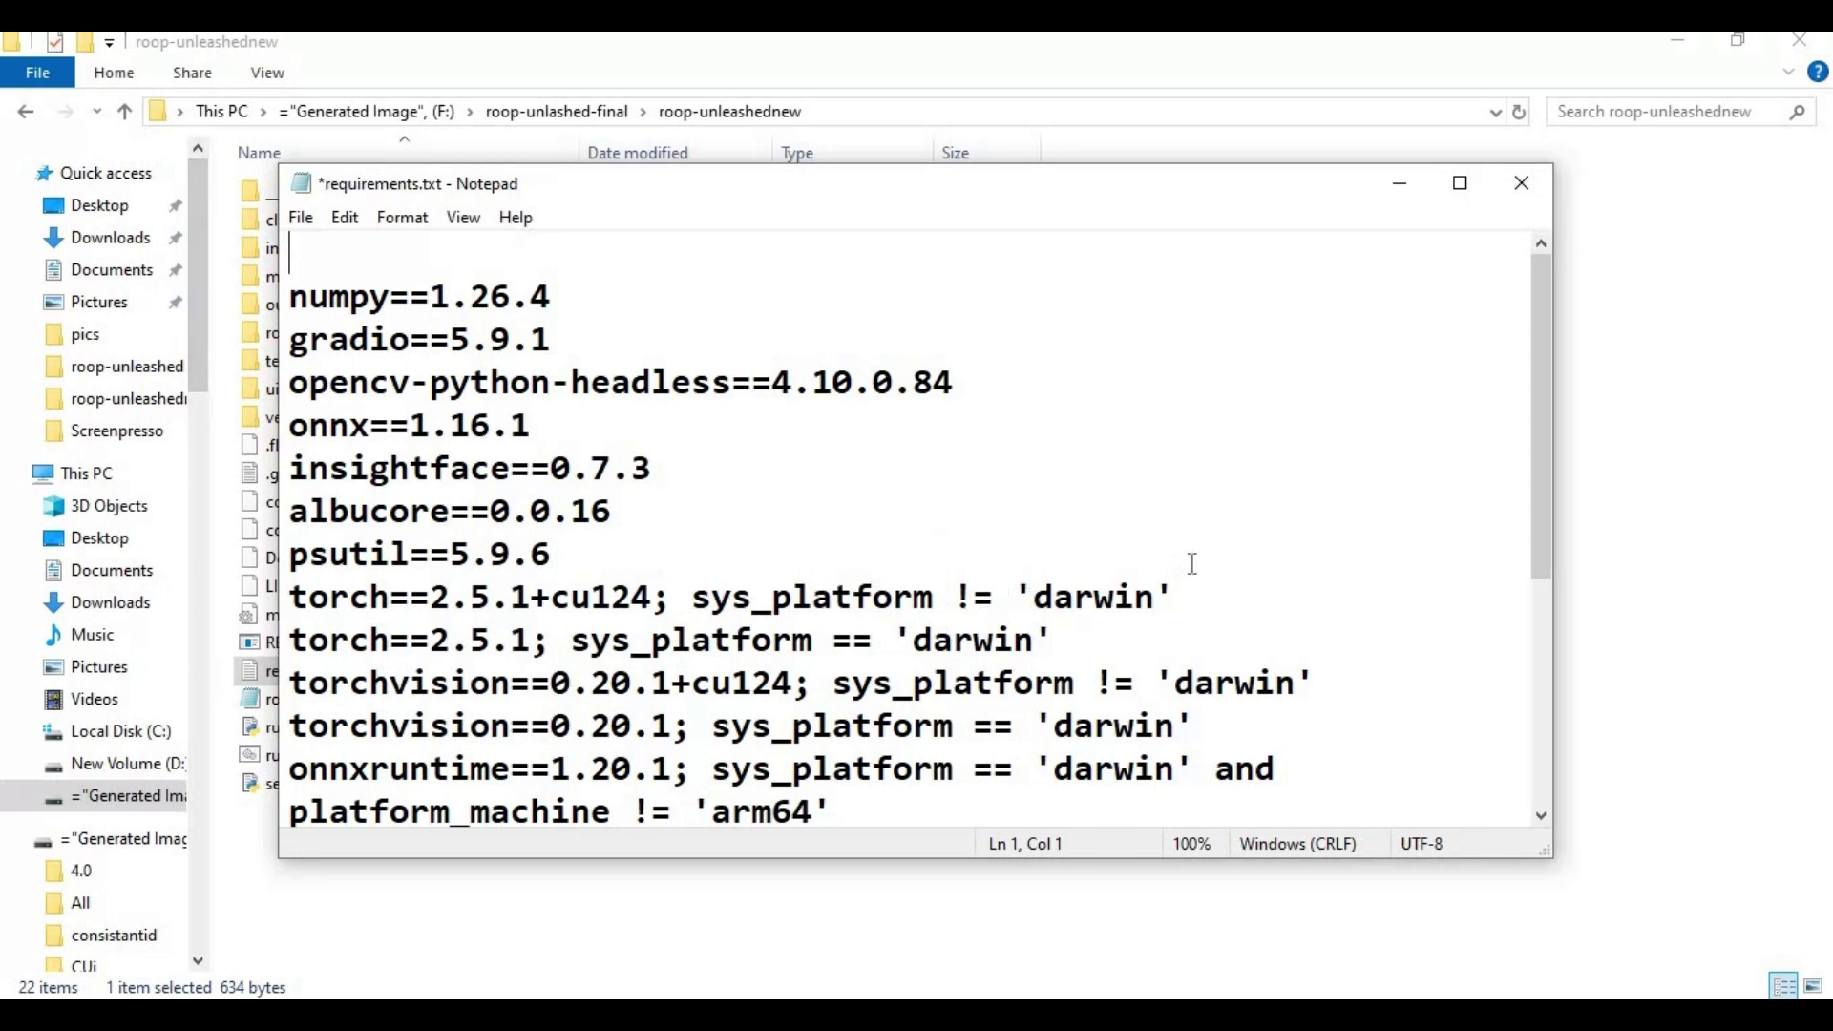
drag(1176, 597, 592, 597)
drag(444, 589, 289, 596)
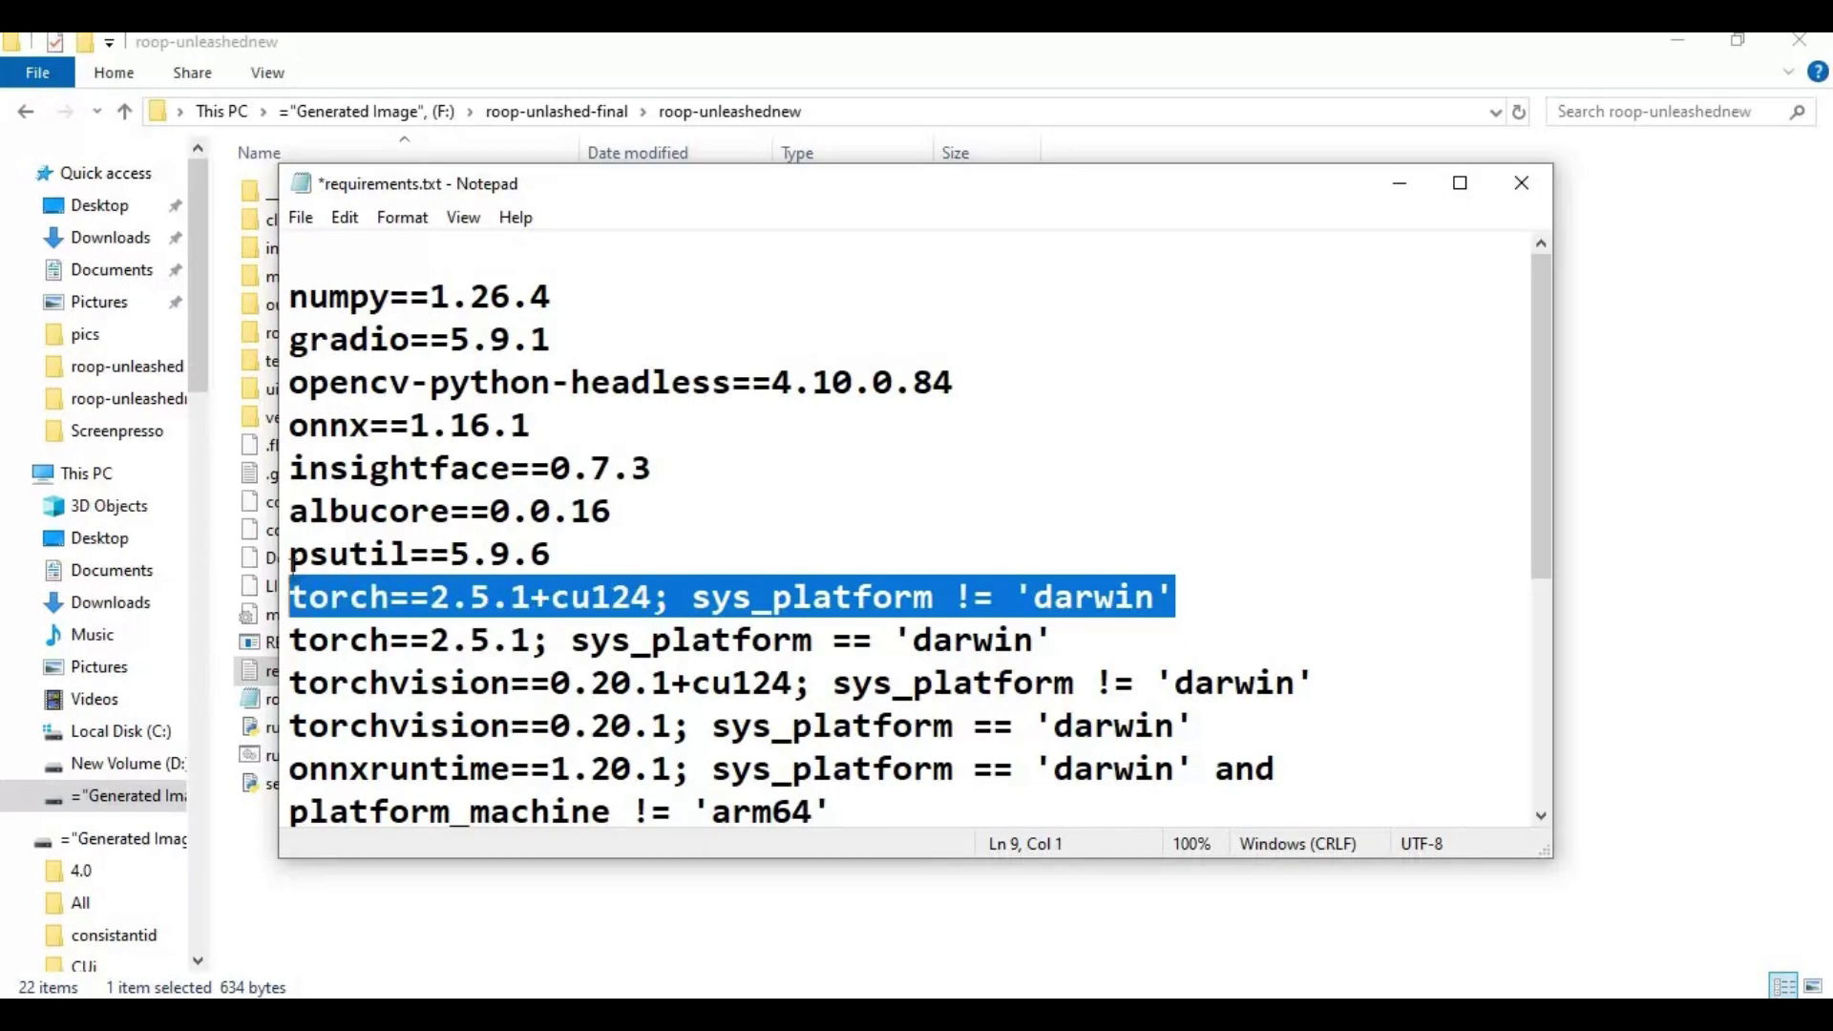
key(Delete)
key(Down)
key(BackSpace)
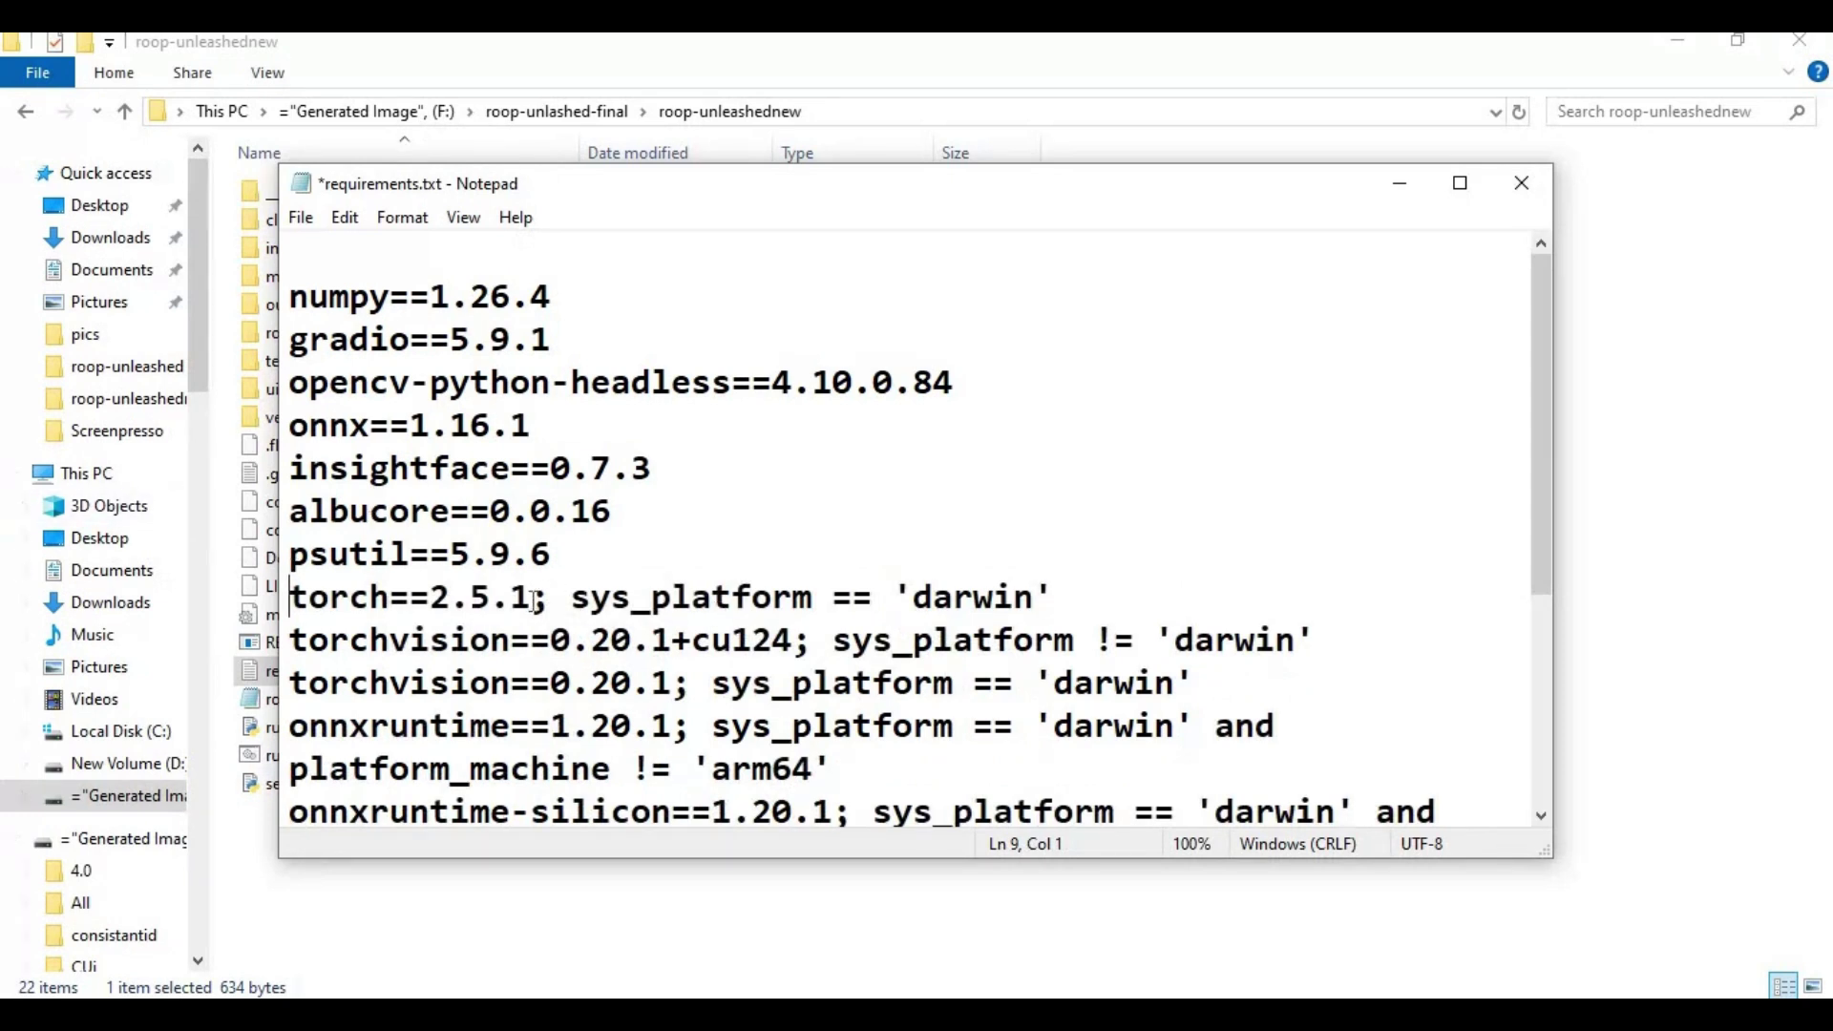
drag(543, 602, 1320, 653)
key(Delete)
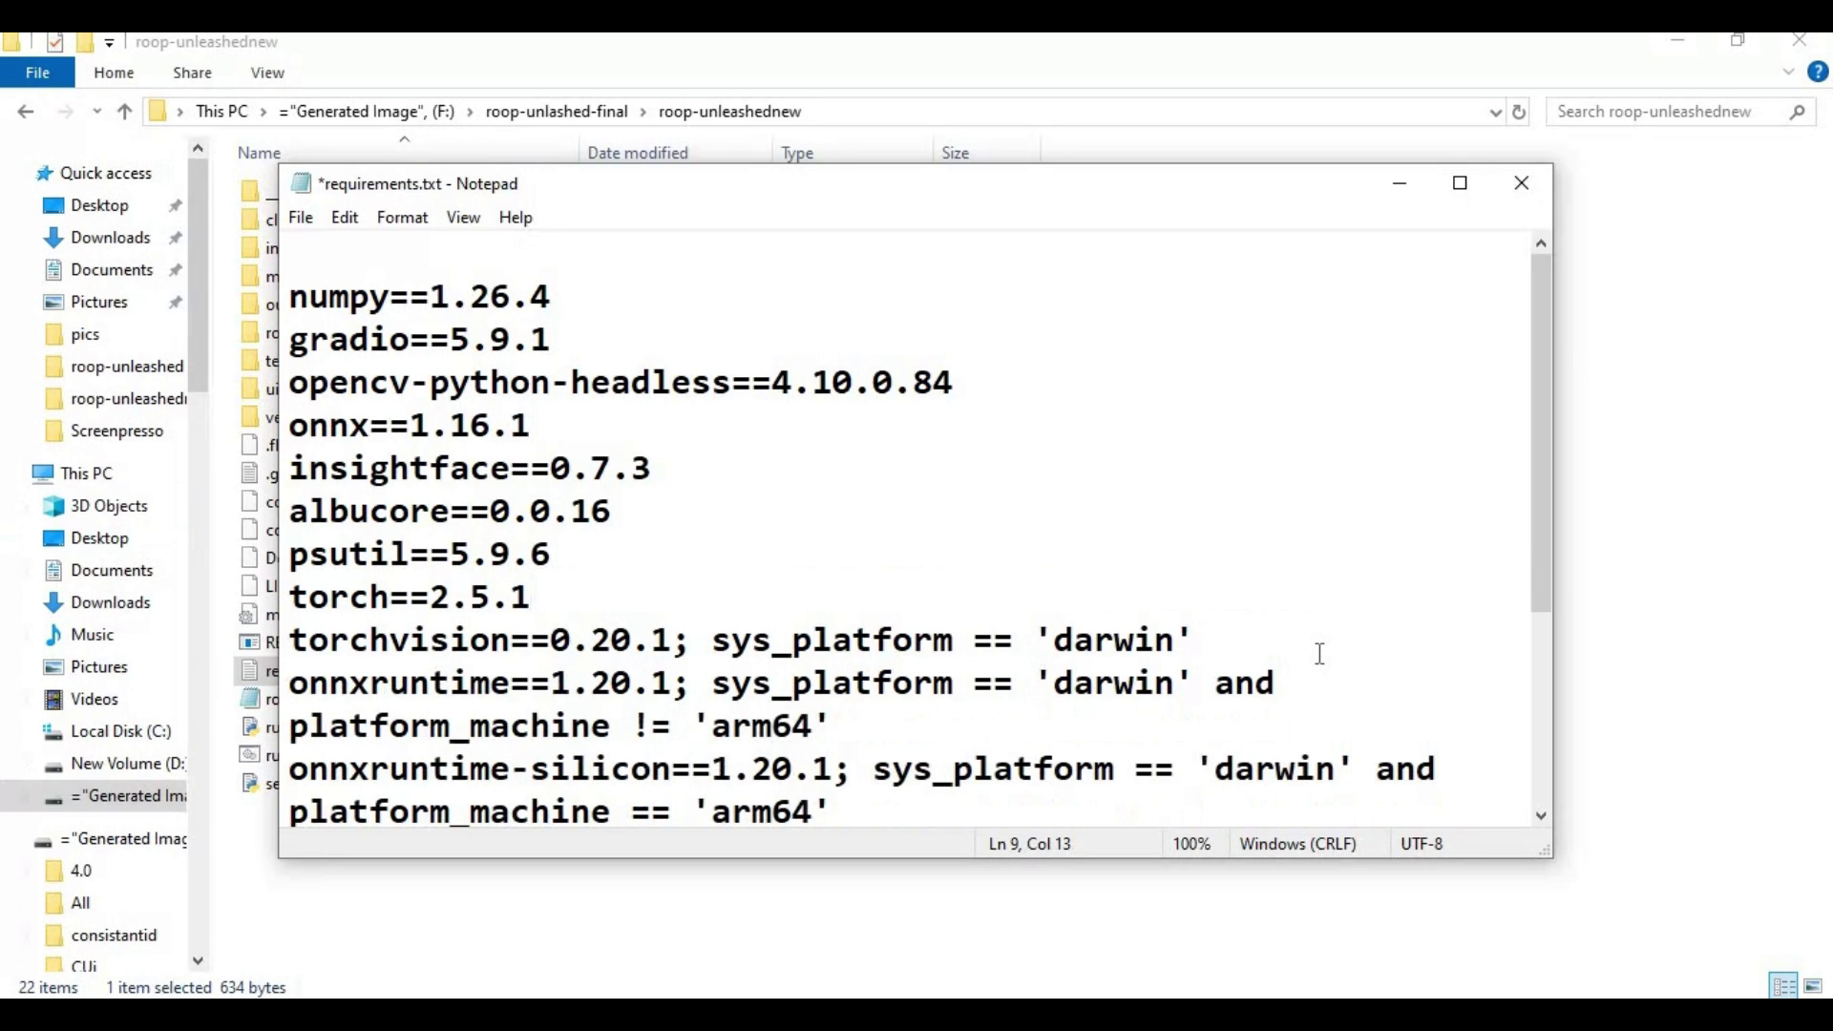
Strip darwin conditions from torchvision and onnxruntime==1.20.1, and delete the onnxruntime-silicon and arm64 lines.
drag(672, 641, 1205, 655)
key(Delete)
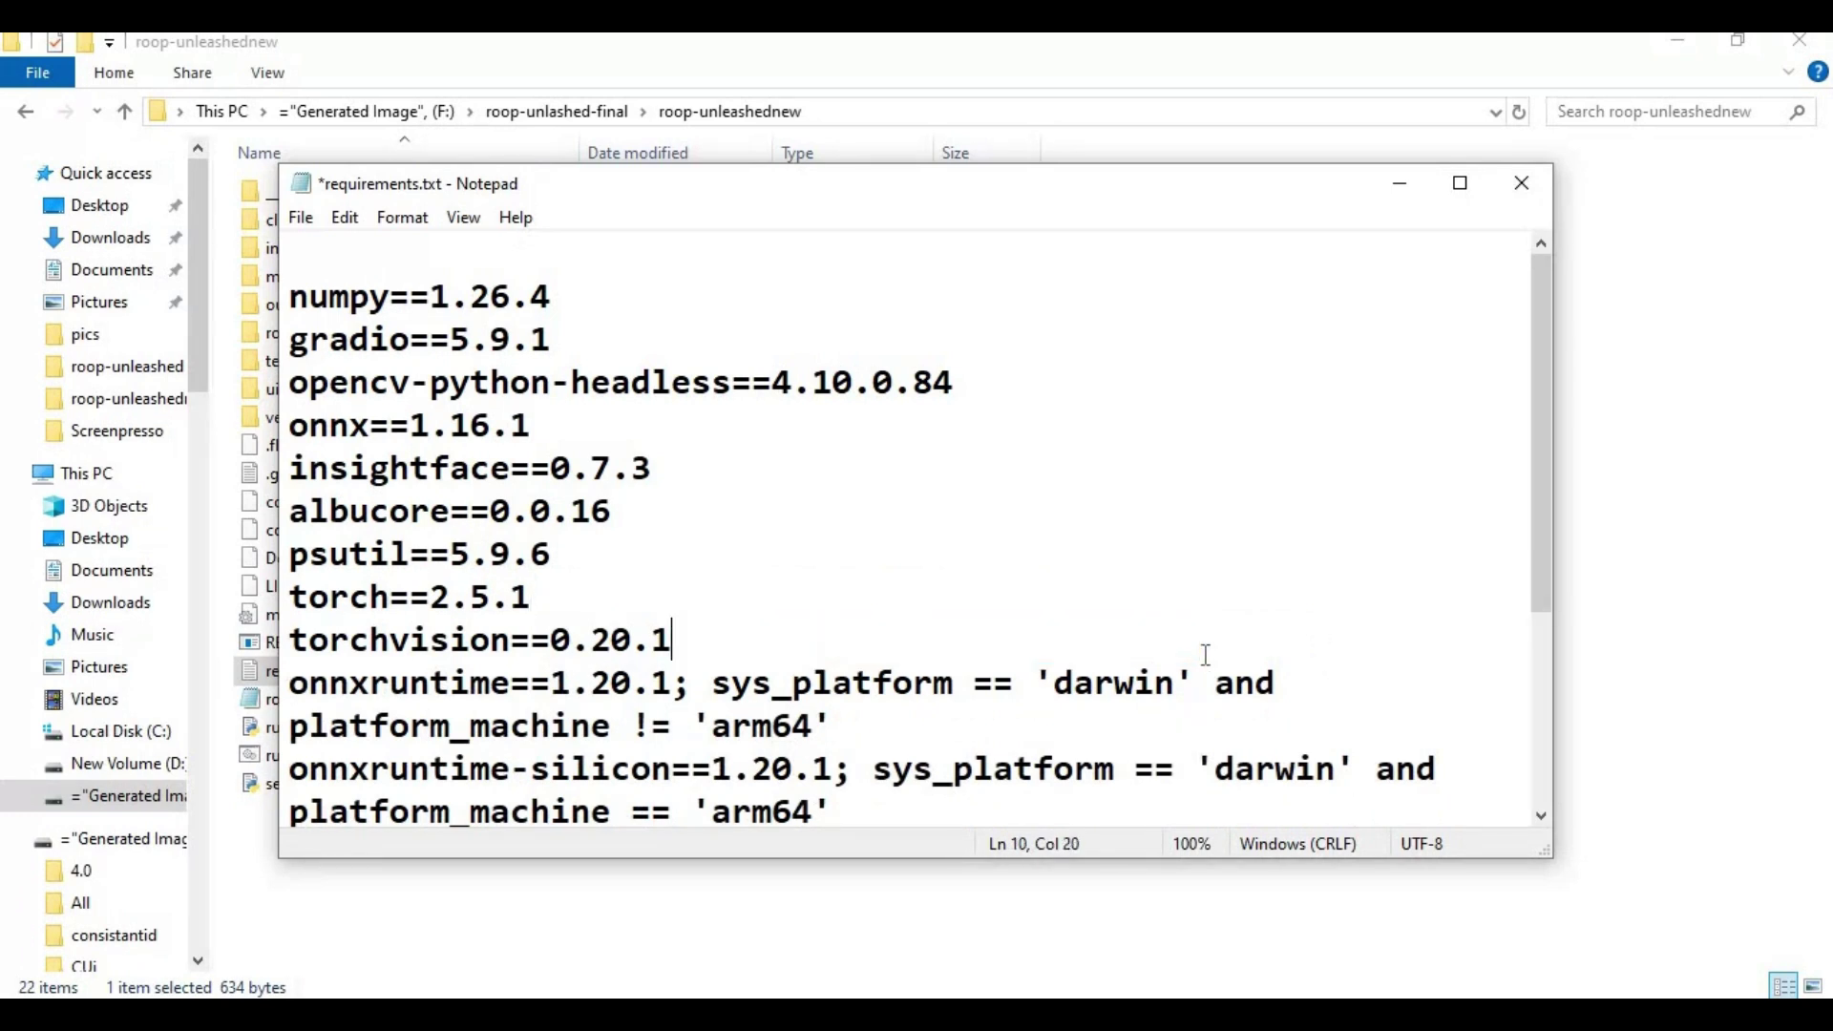
drag(681, 686, 1282, 680)
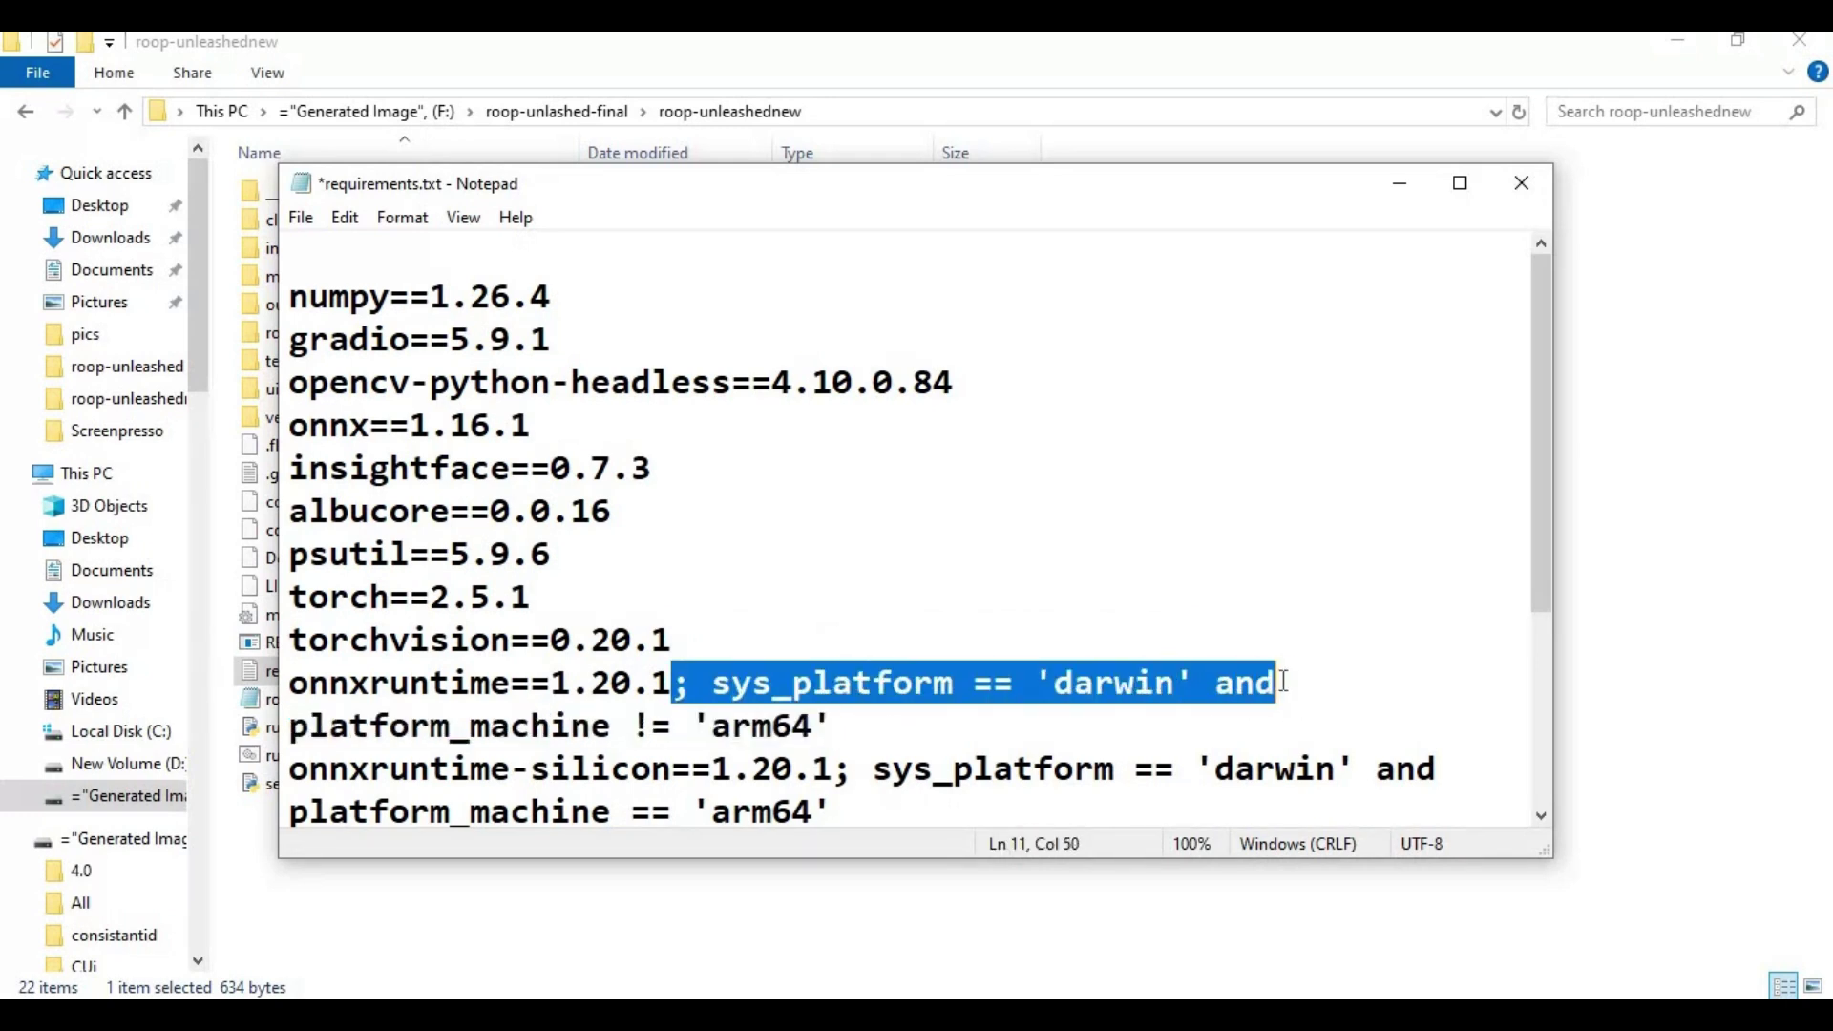
key(Delete)
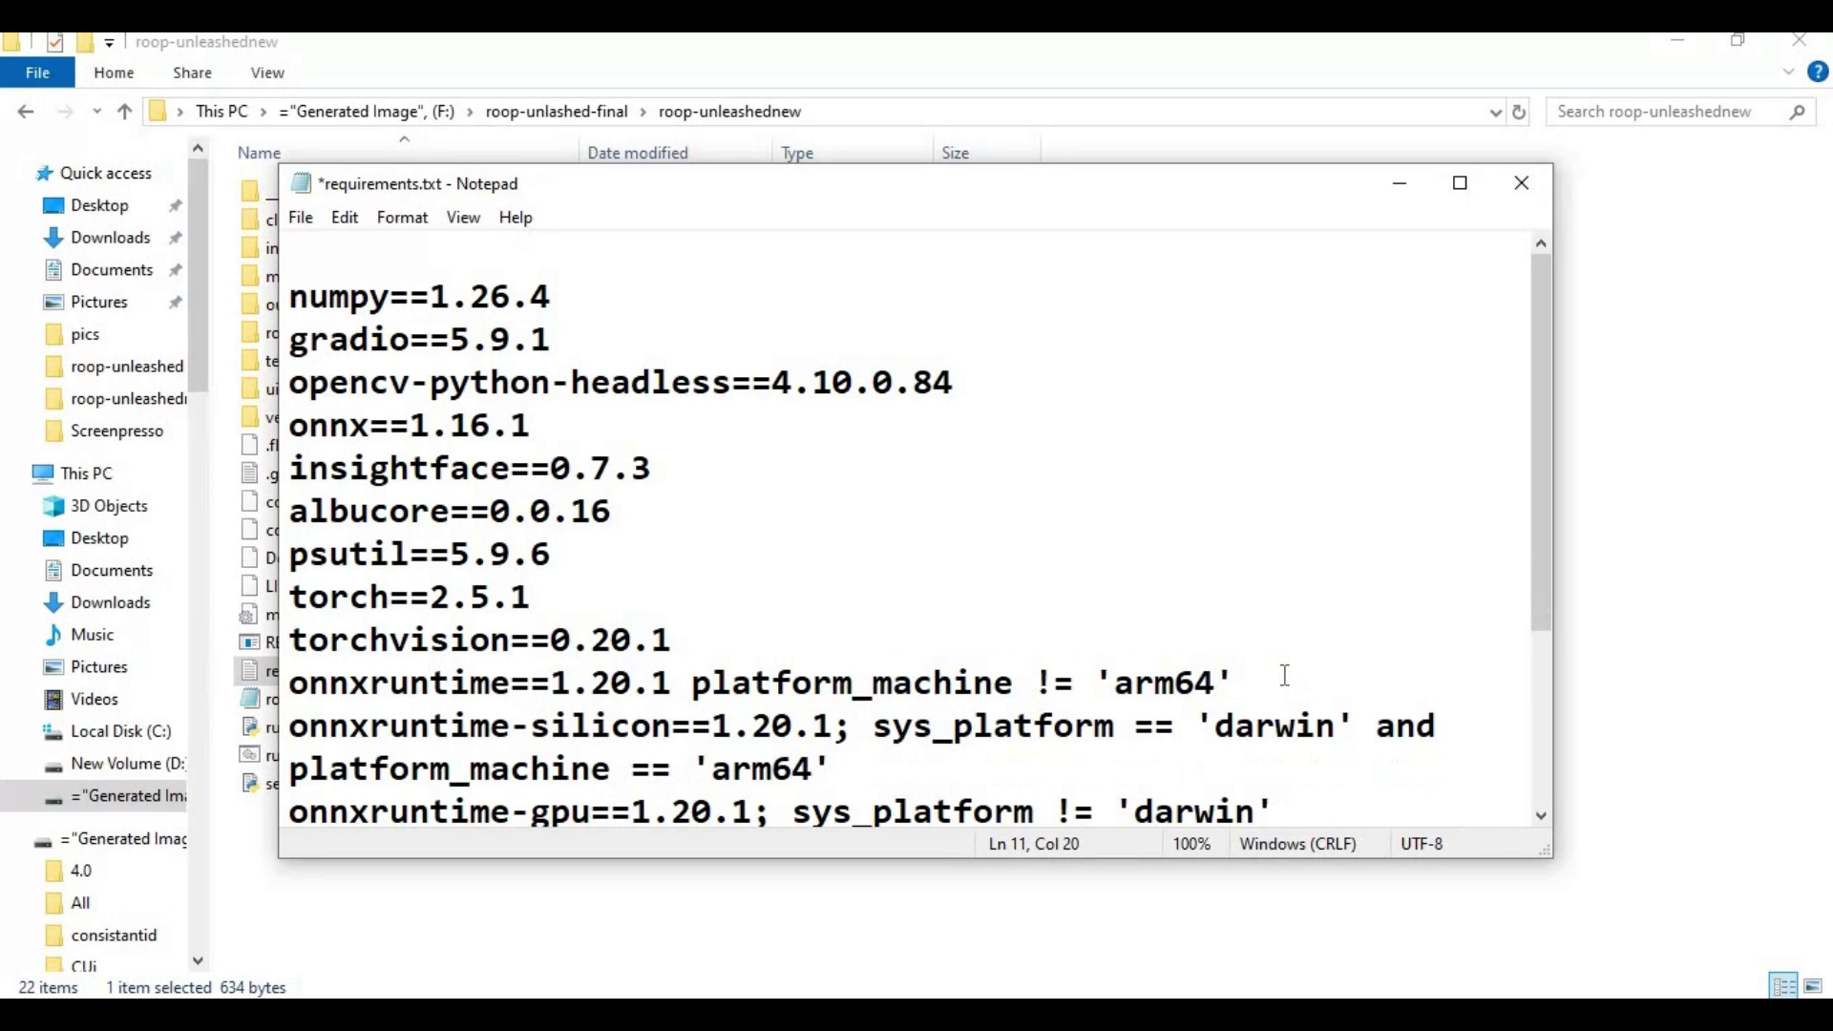
key(Return)
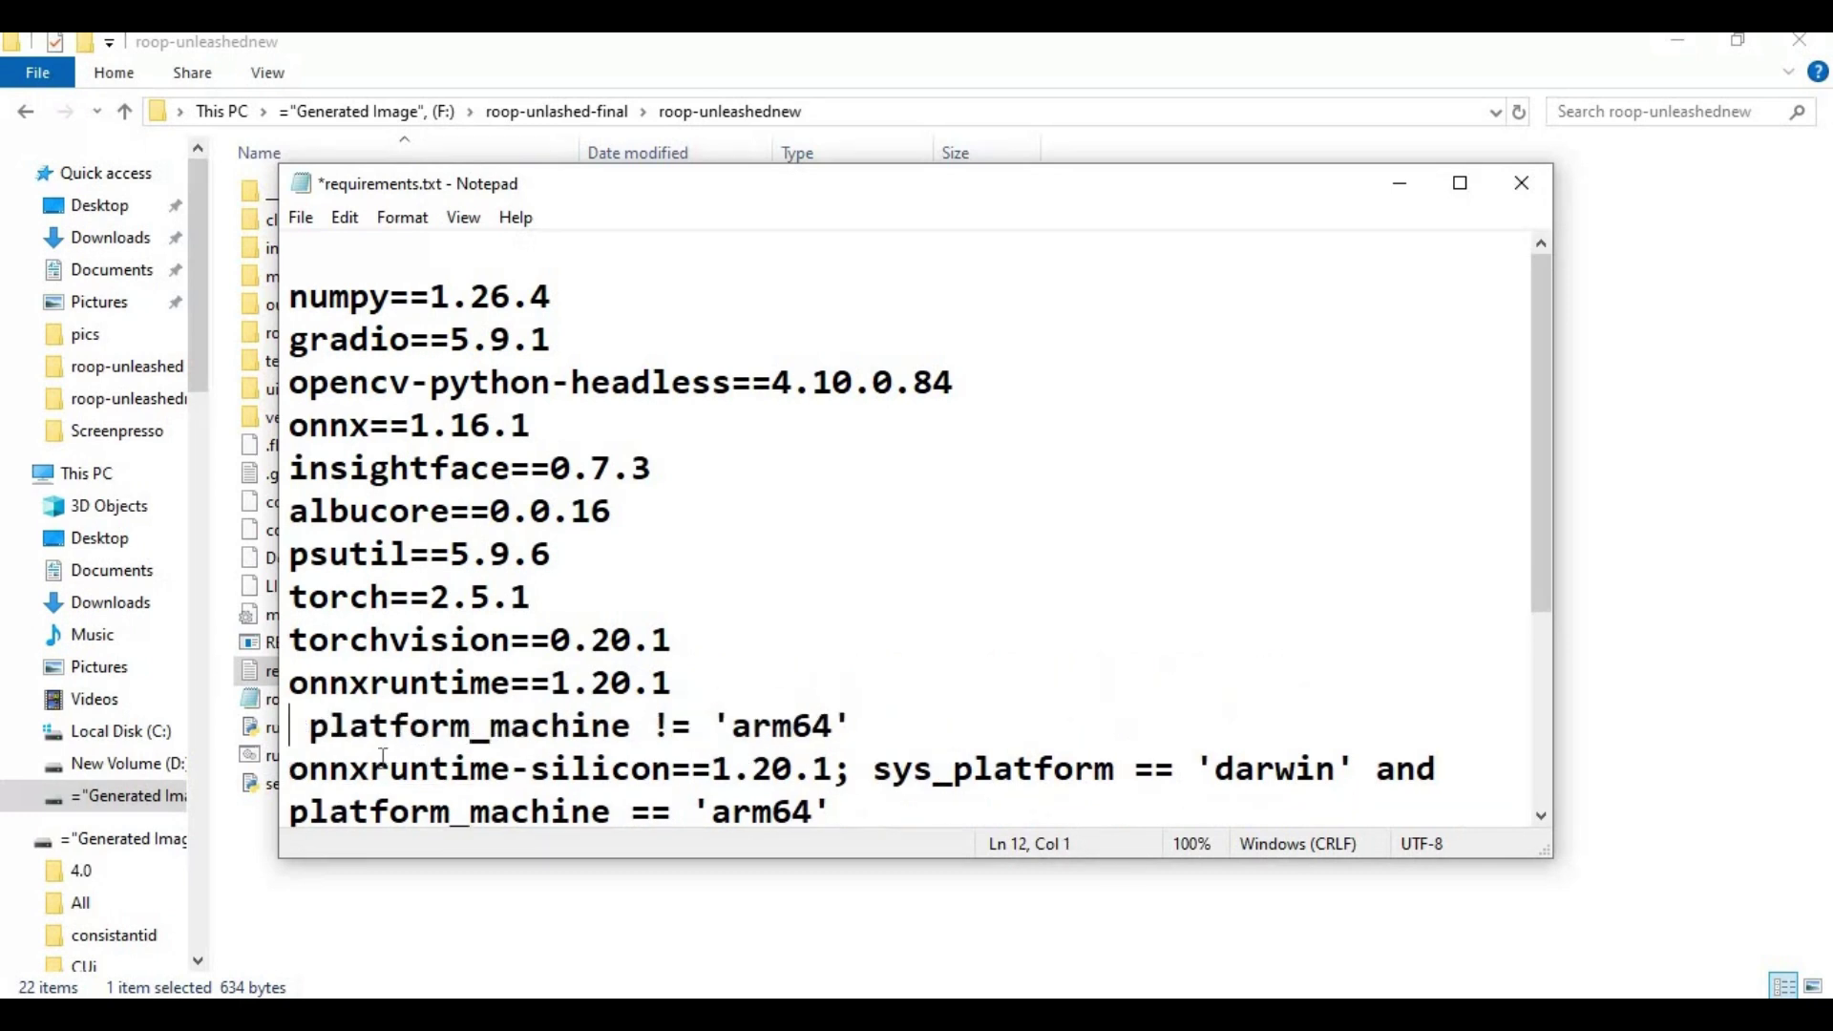
drag(286, 726, 1447, 769)
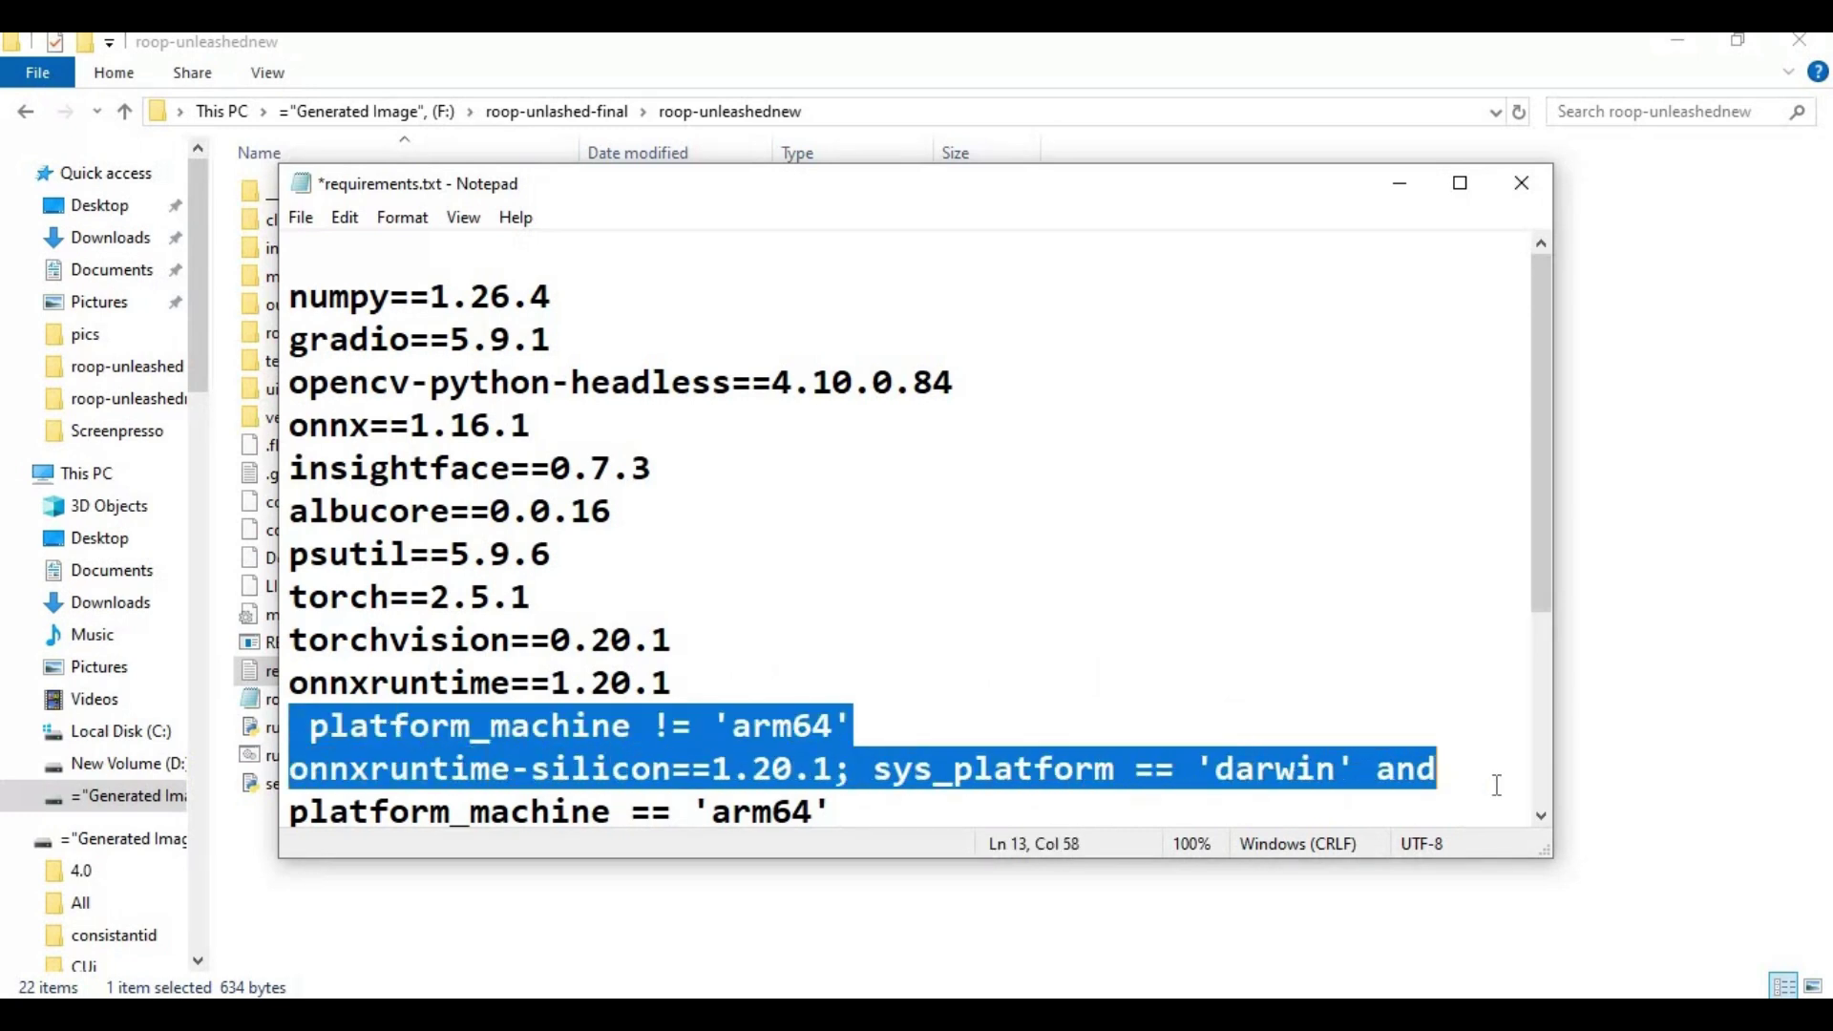
key(BackSpace)
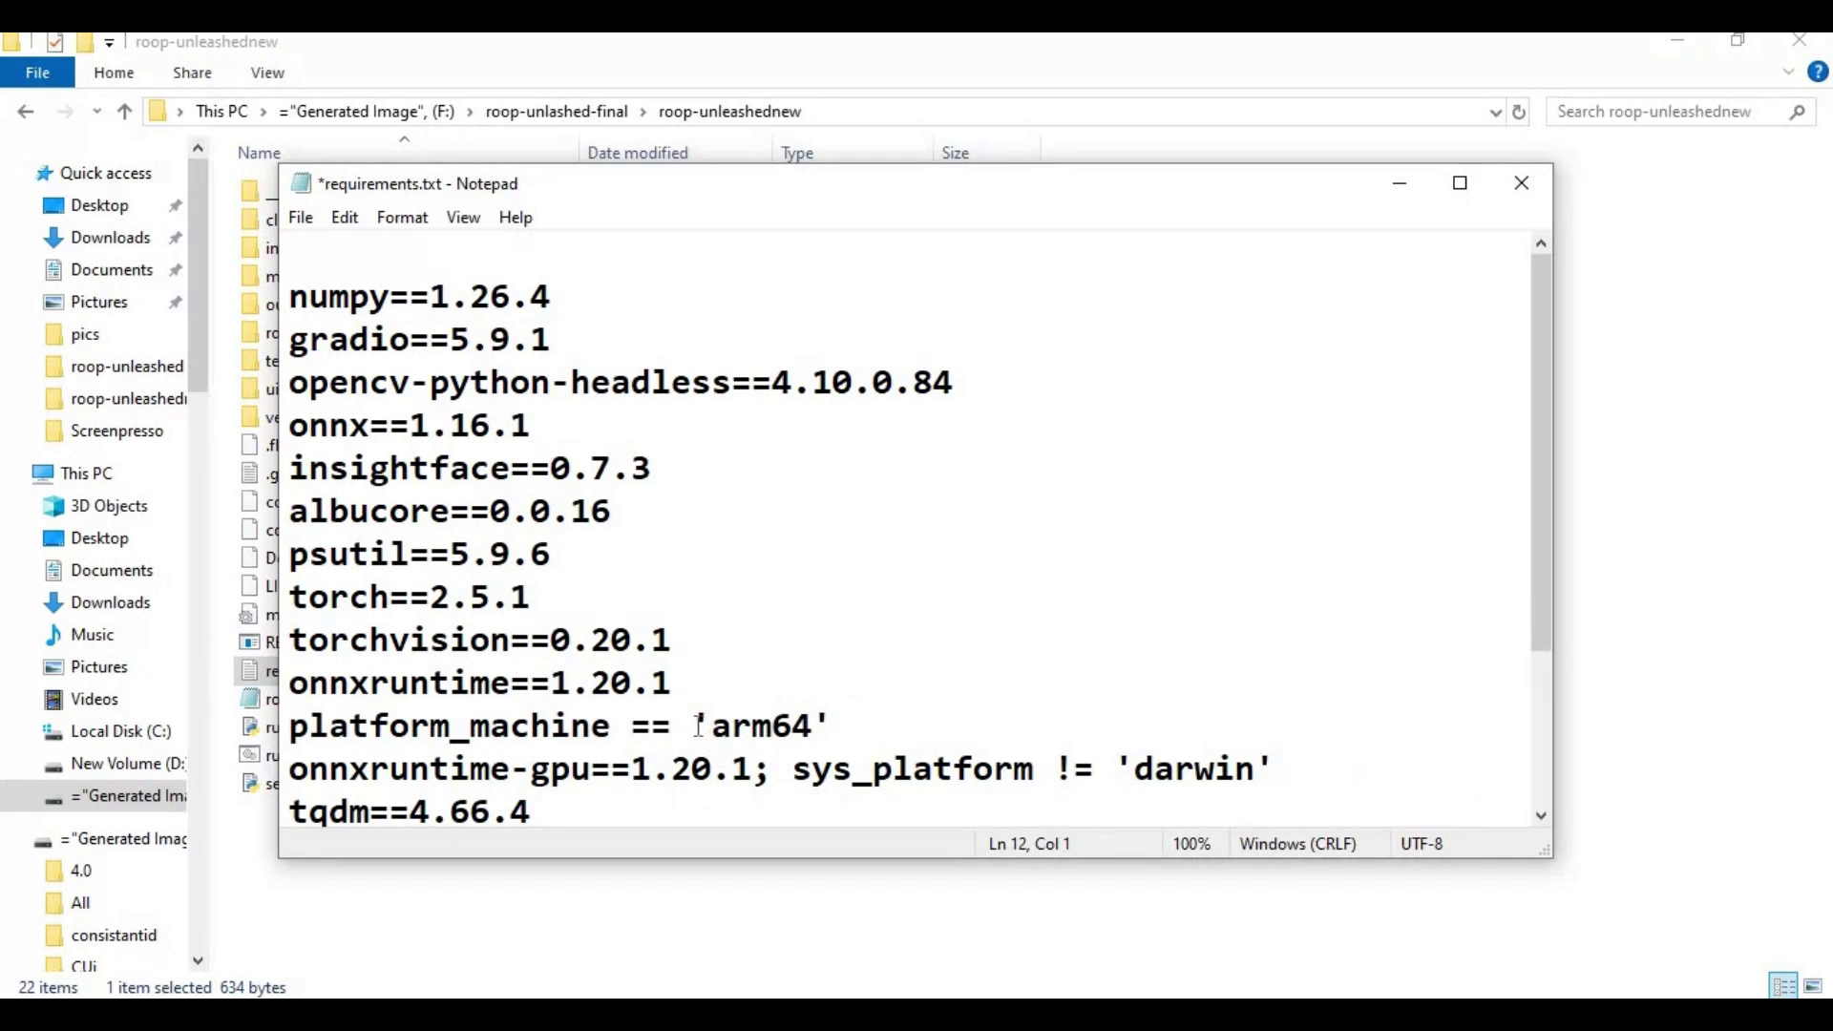
drag(860, 726, 272, 706)
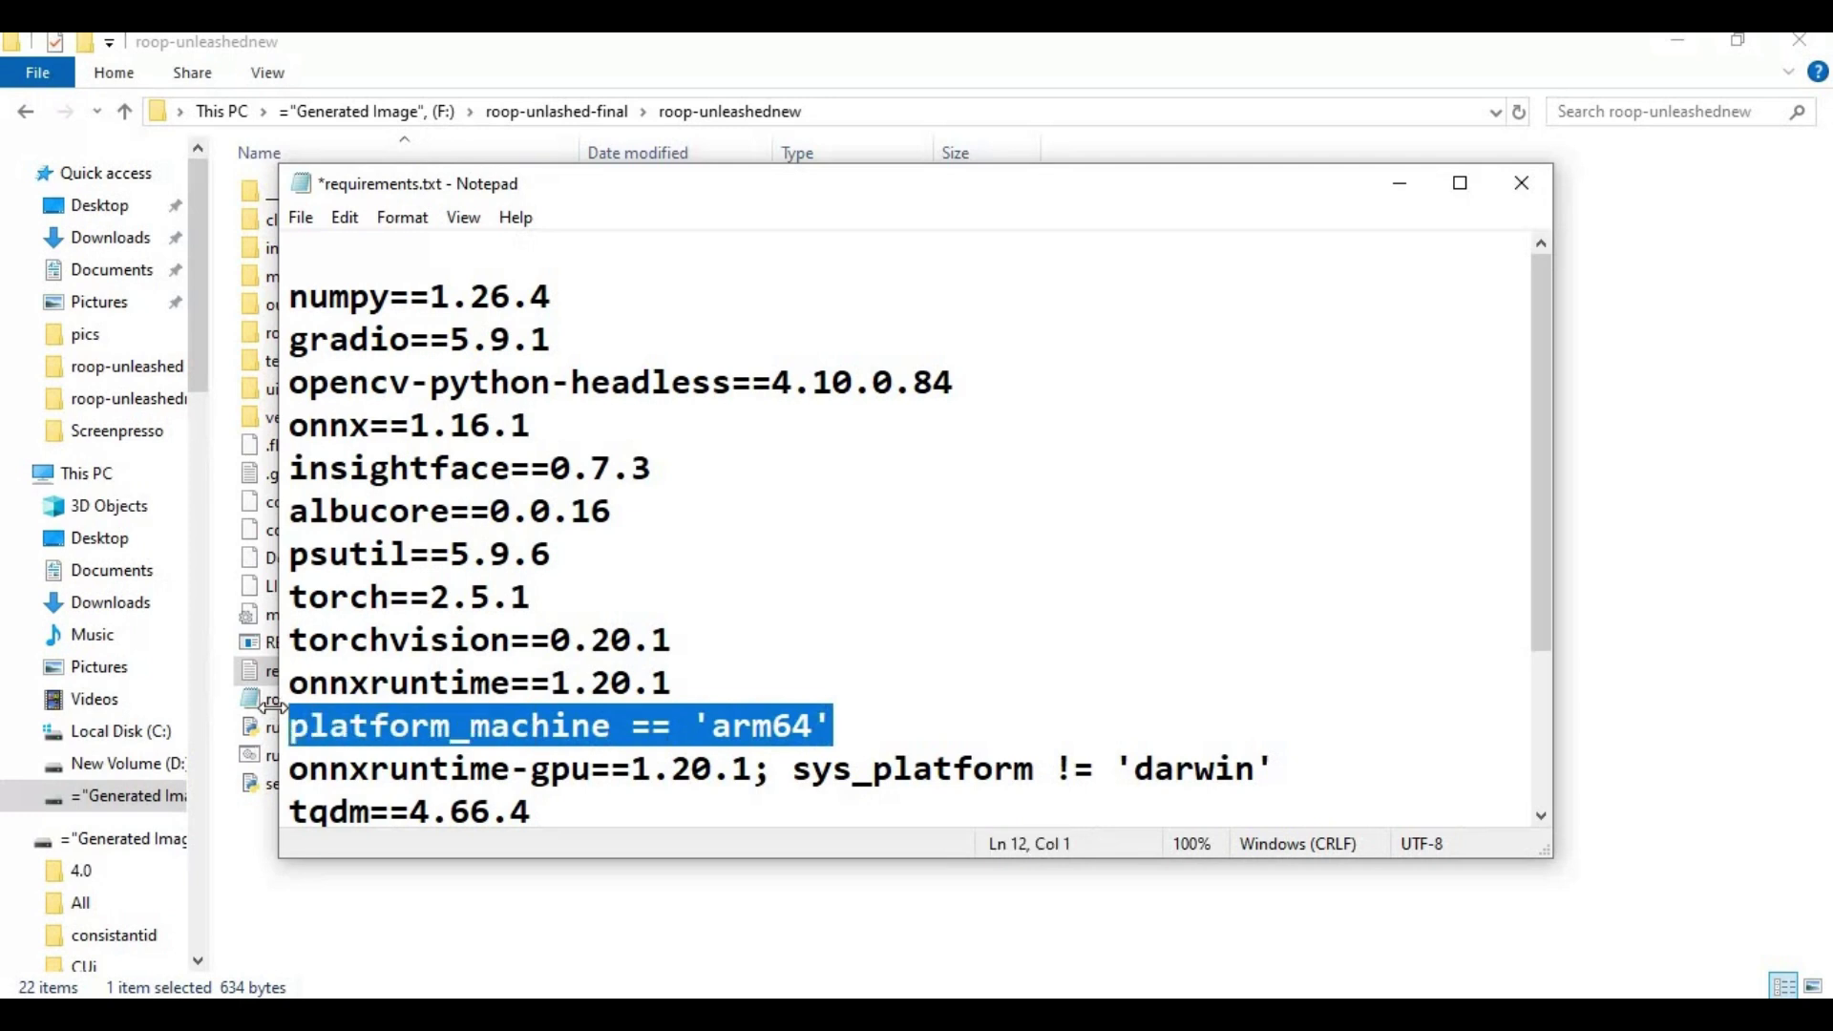
key(BackSpace)
key(BackSpace)
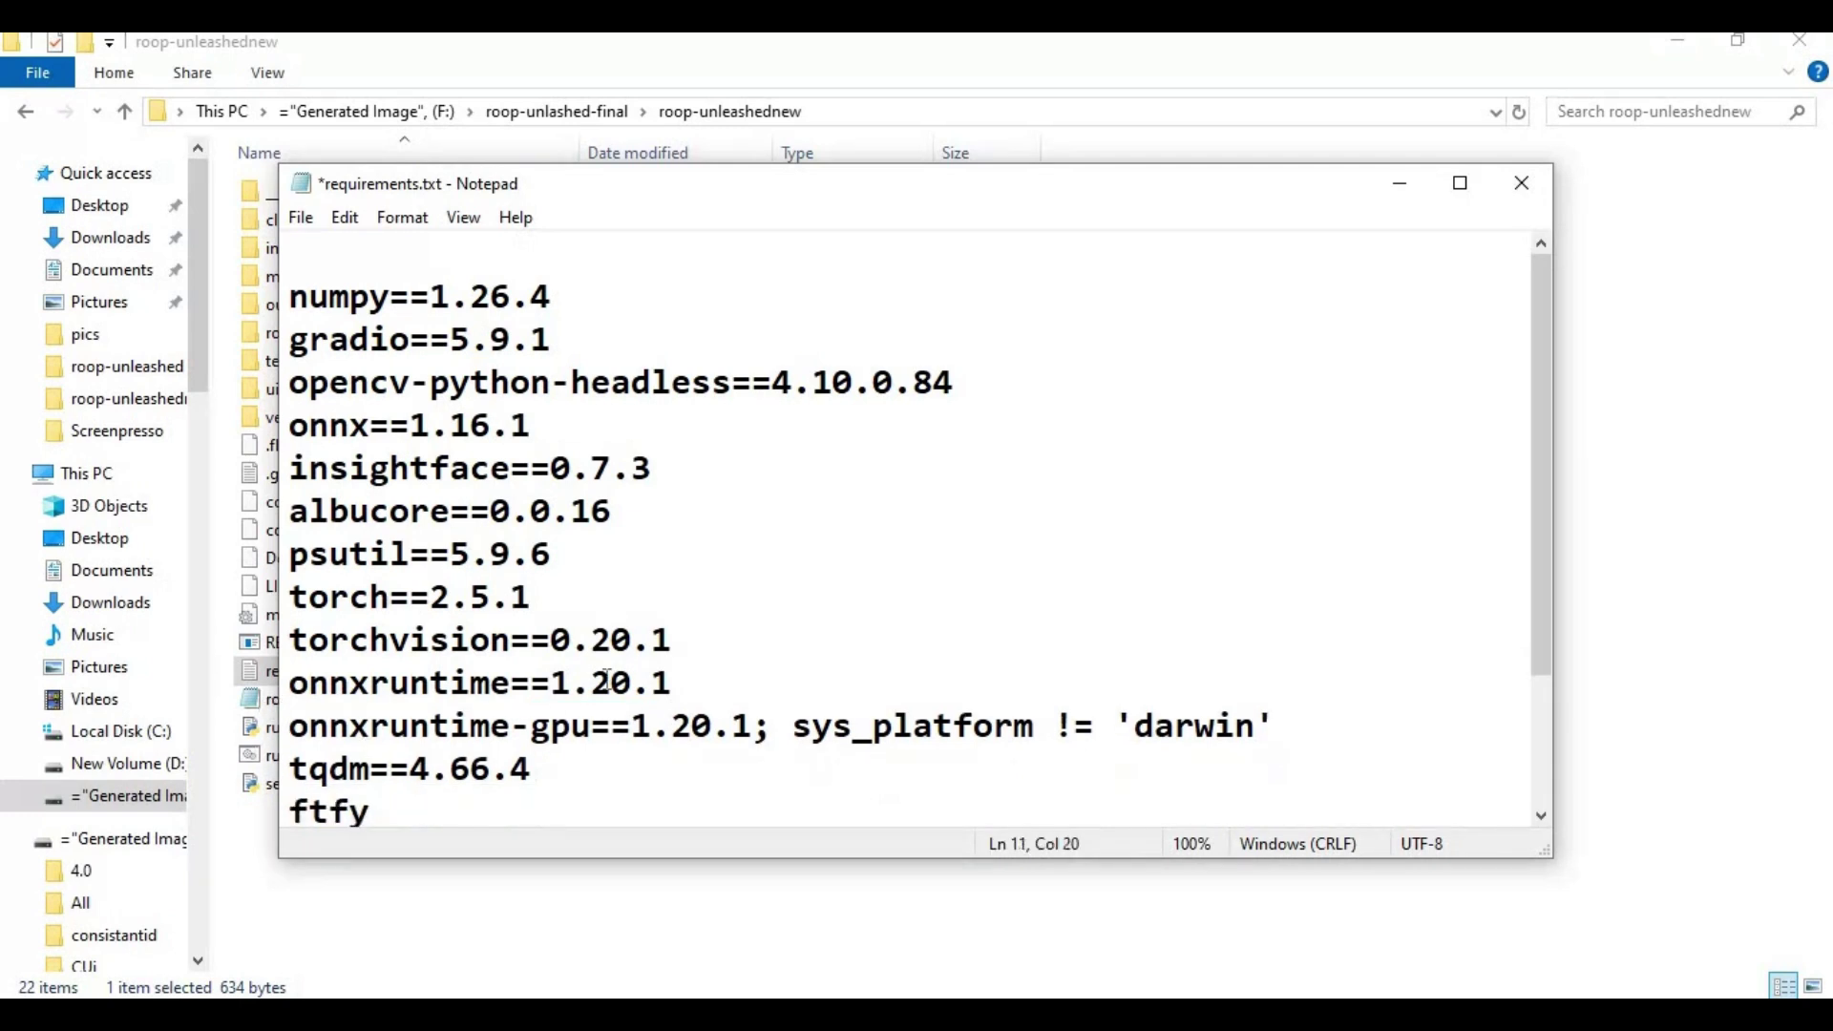
Delete the onnxruntime-gpu line along with its platform condition.
drag(1158, 735, 1285, 743)
key(BackSpace)
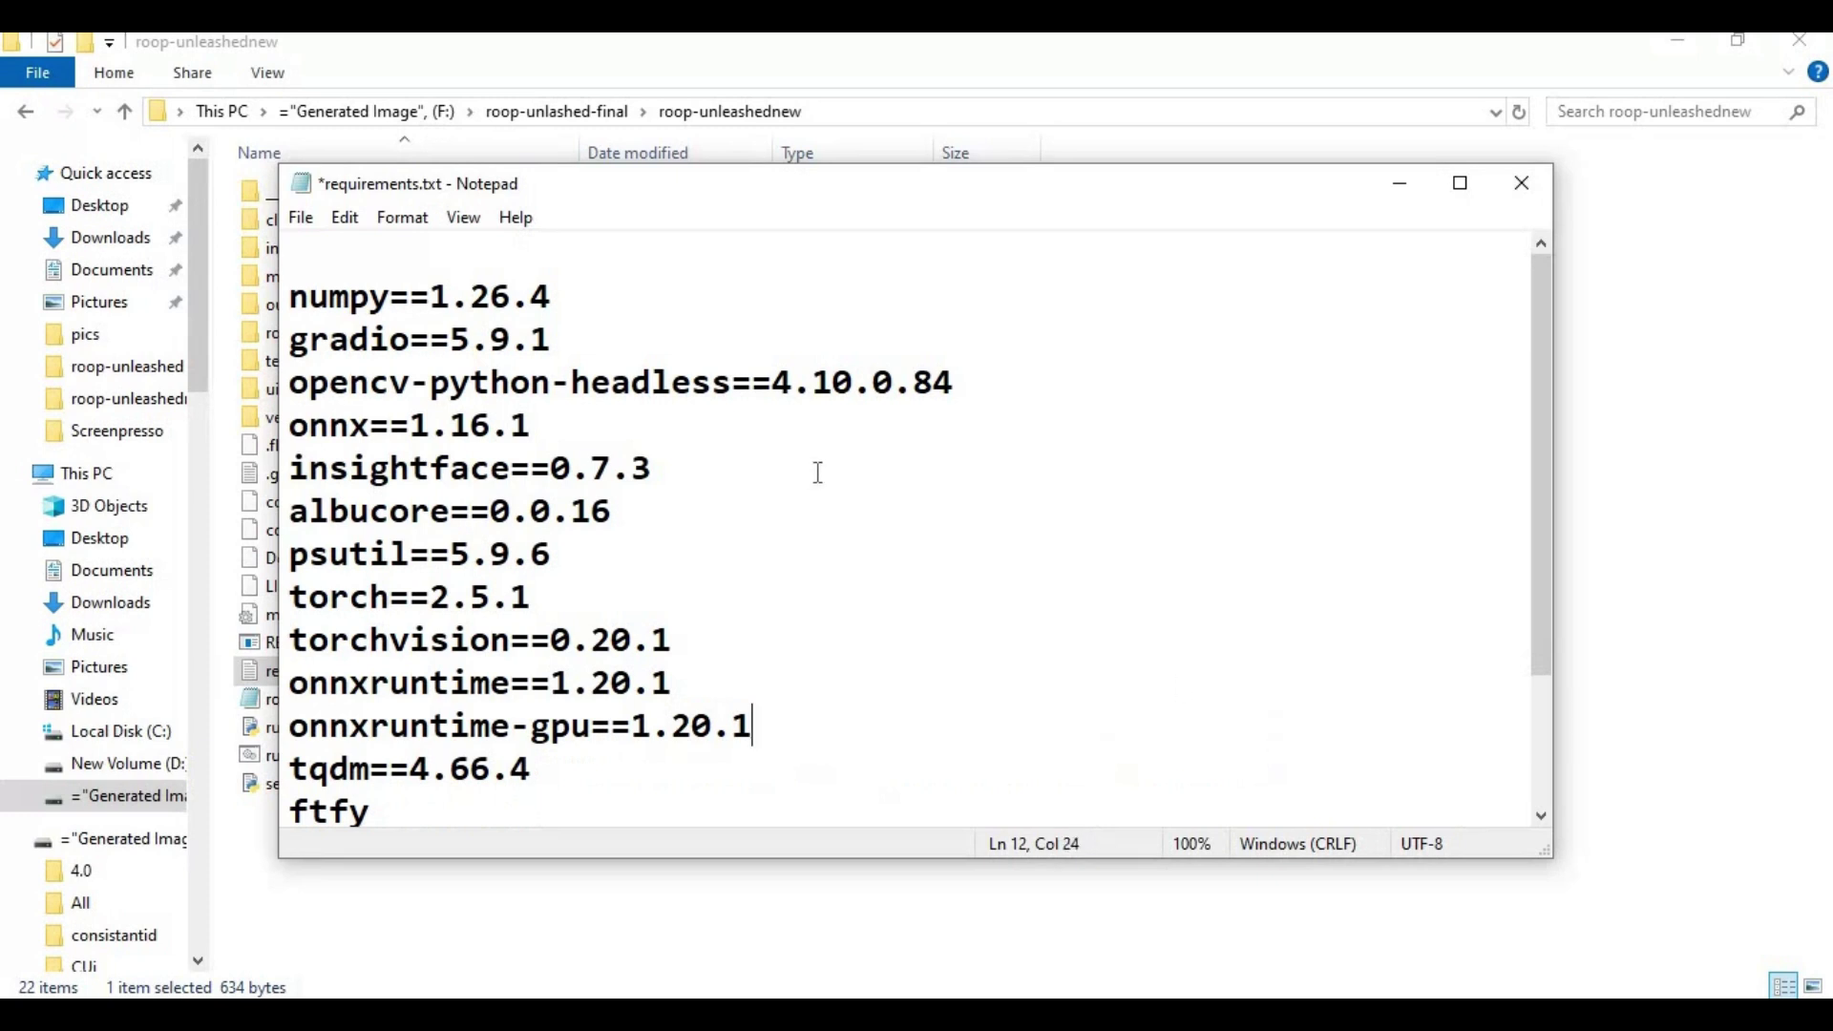
key(shift+Left)
key(shift+Left)
key(shift+Left)
key(shift+Left)
key(shift+Left)
key(shift+Left)
key(shift+Left)
key(shift+Left)
key(shift+Left)
key(shift+Left)
key(shift+Left)
key(shift+Left)
key(shift+Left)
key(shift+Left)
key(shift+Left)
key(shift+Left)
key(shift+Left)
key(shift+Left)
key(shift+Left)
key(shift+Left)
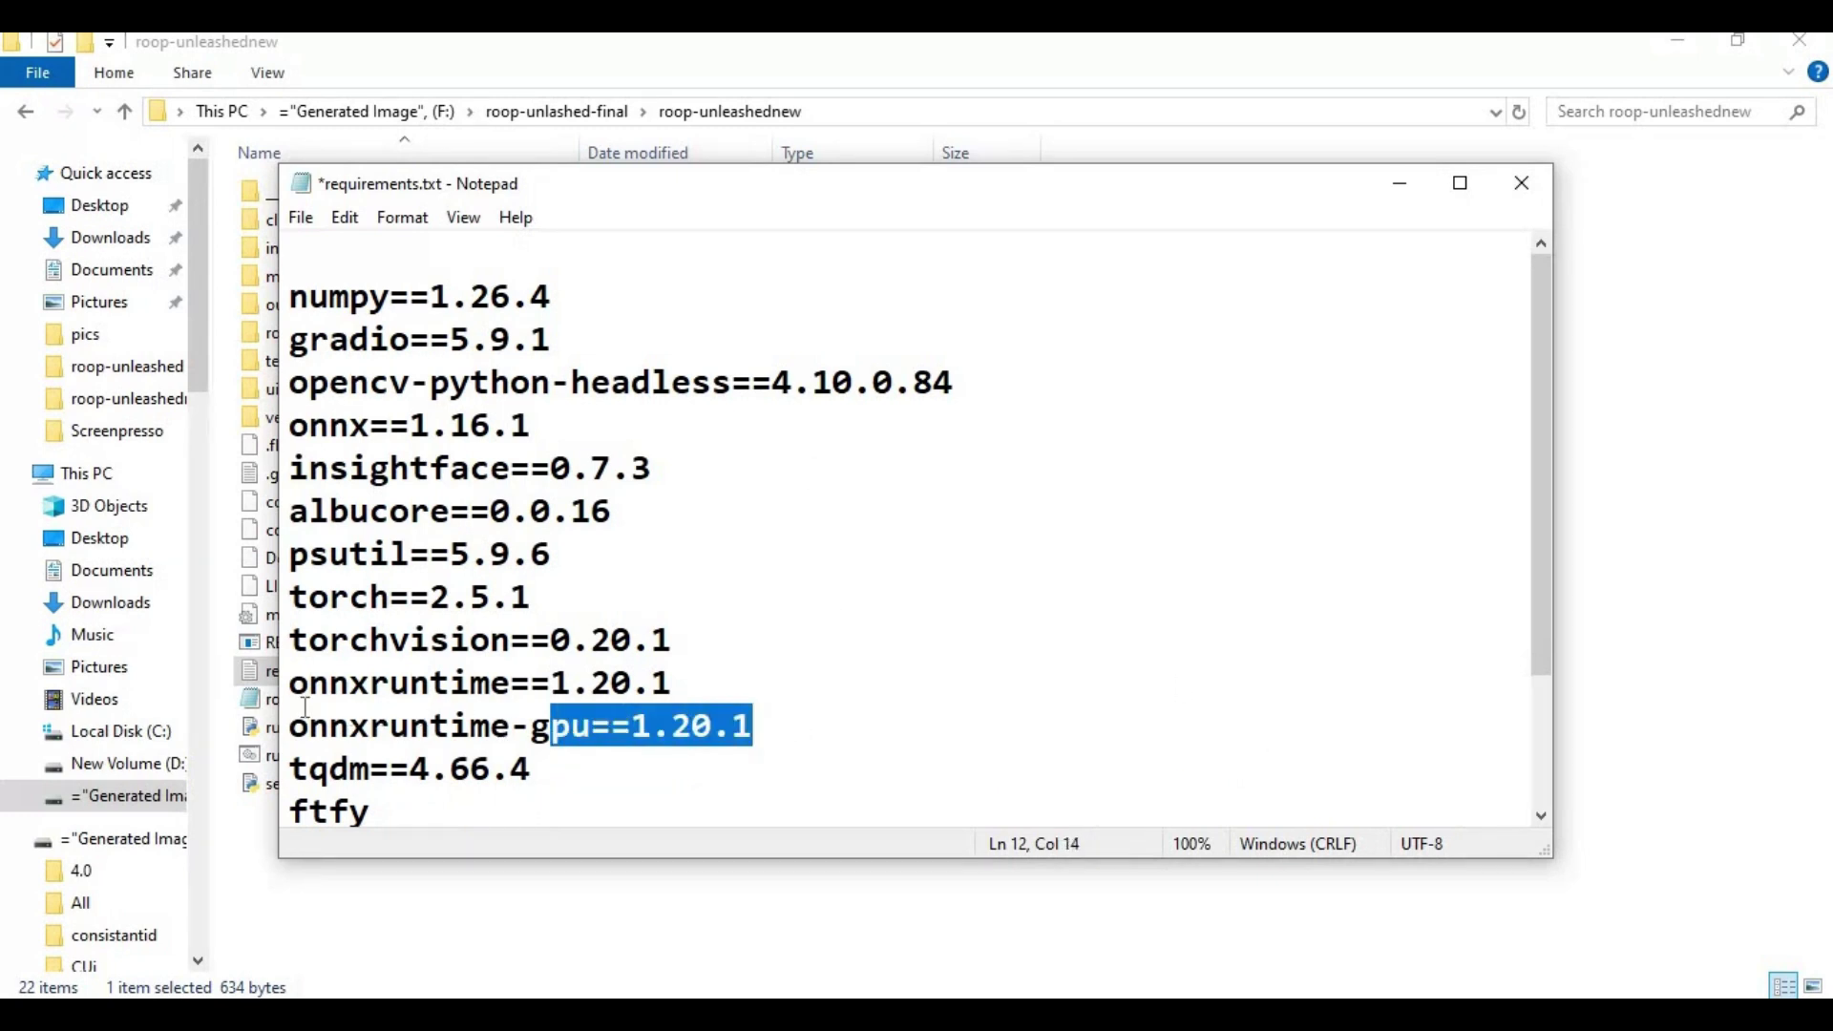
key(BackSpace)
key(BackSpace)
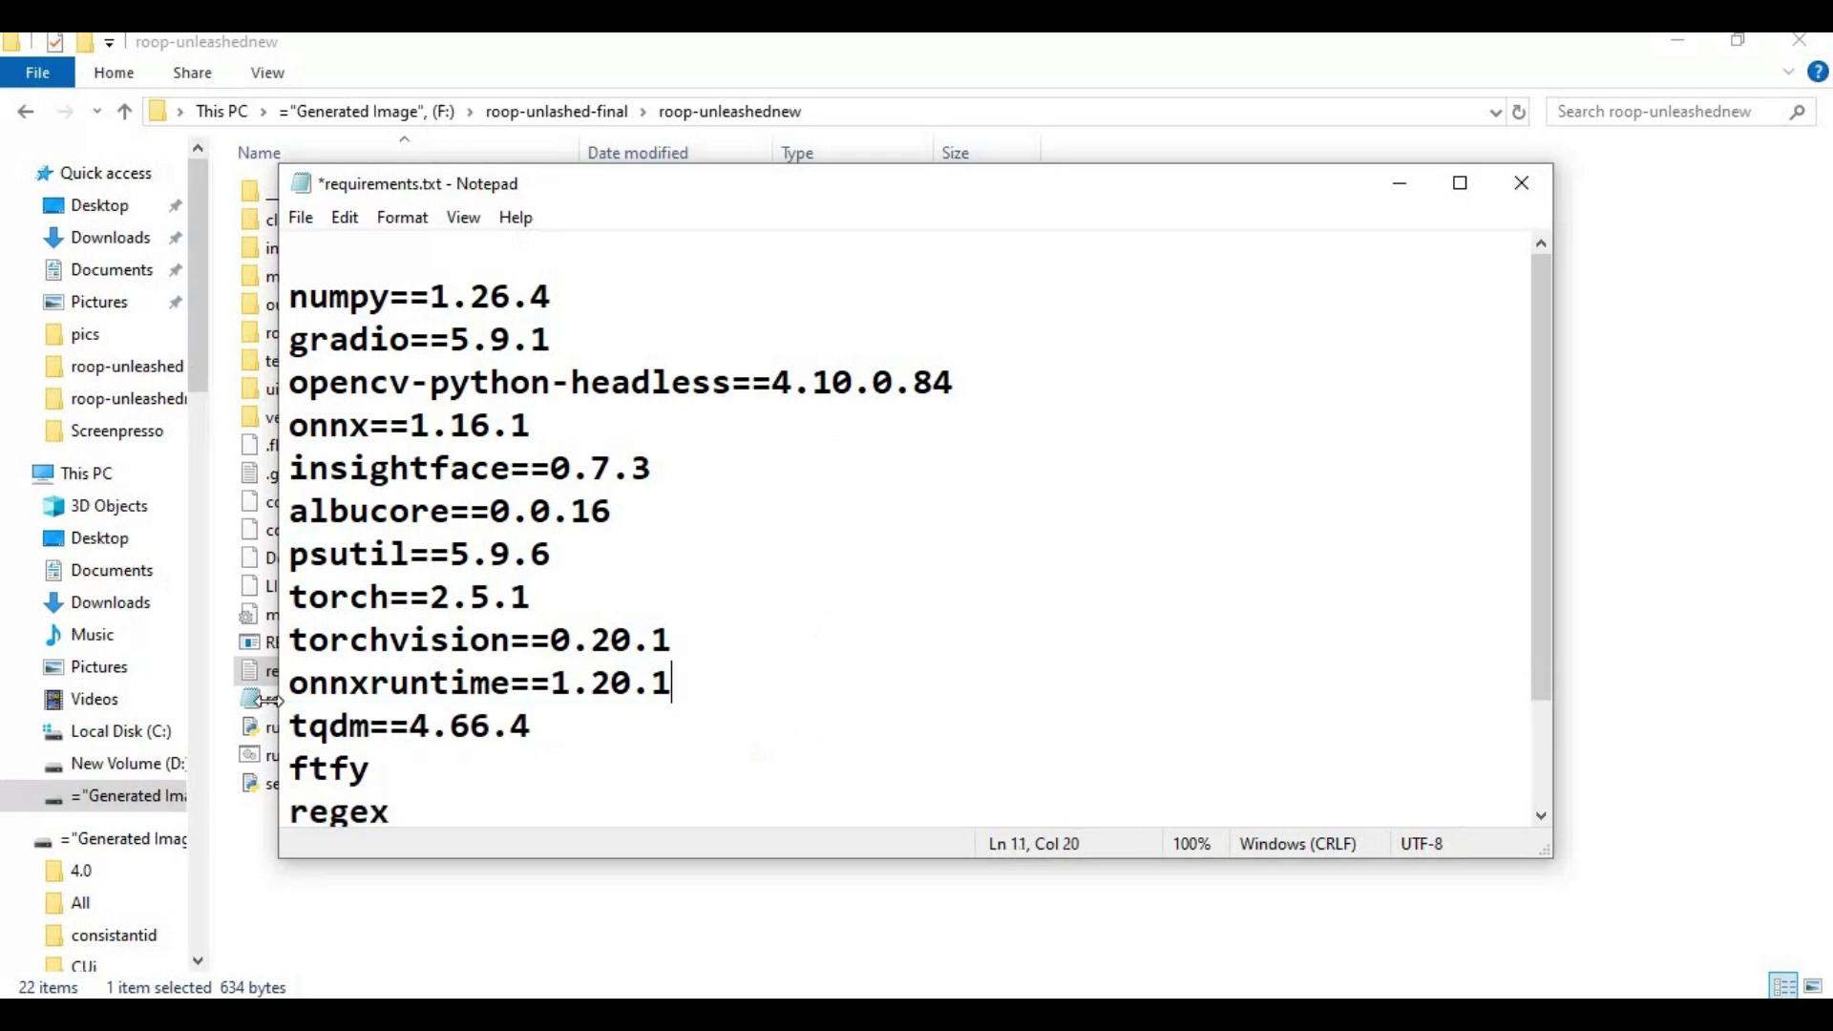
Save the edited requirements.txt and close Notepad.
scroll(478, 678, down, 1)
scroll(434, 612, up, 1)
click(301, 218)
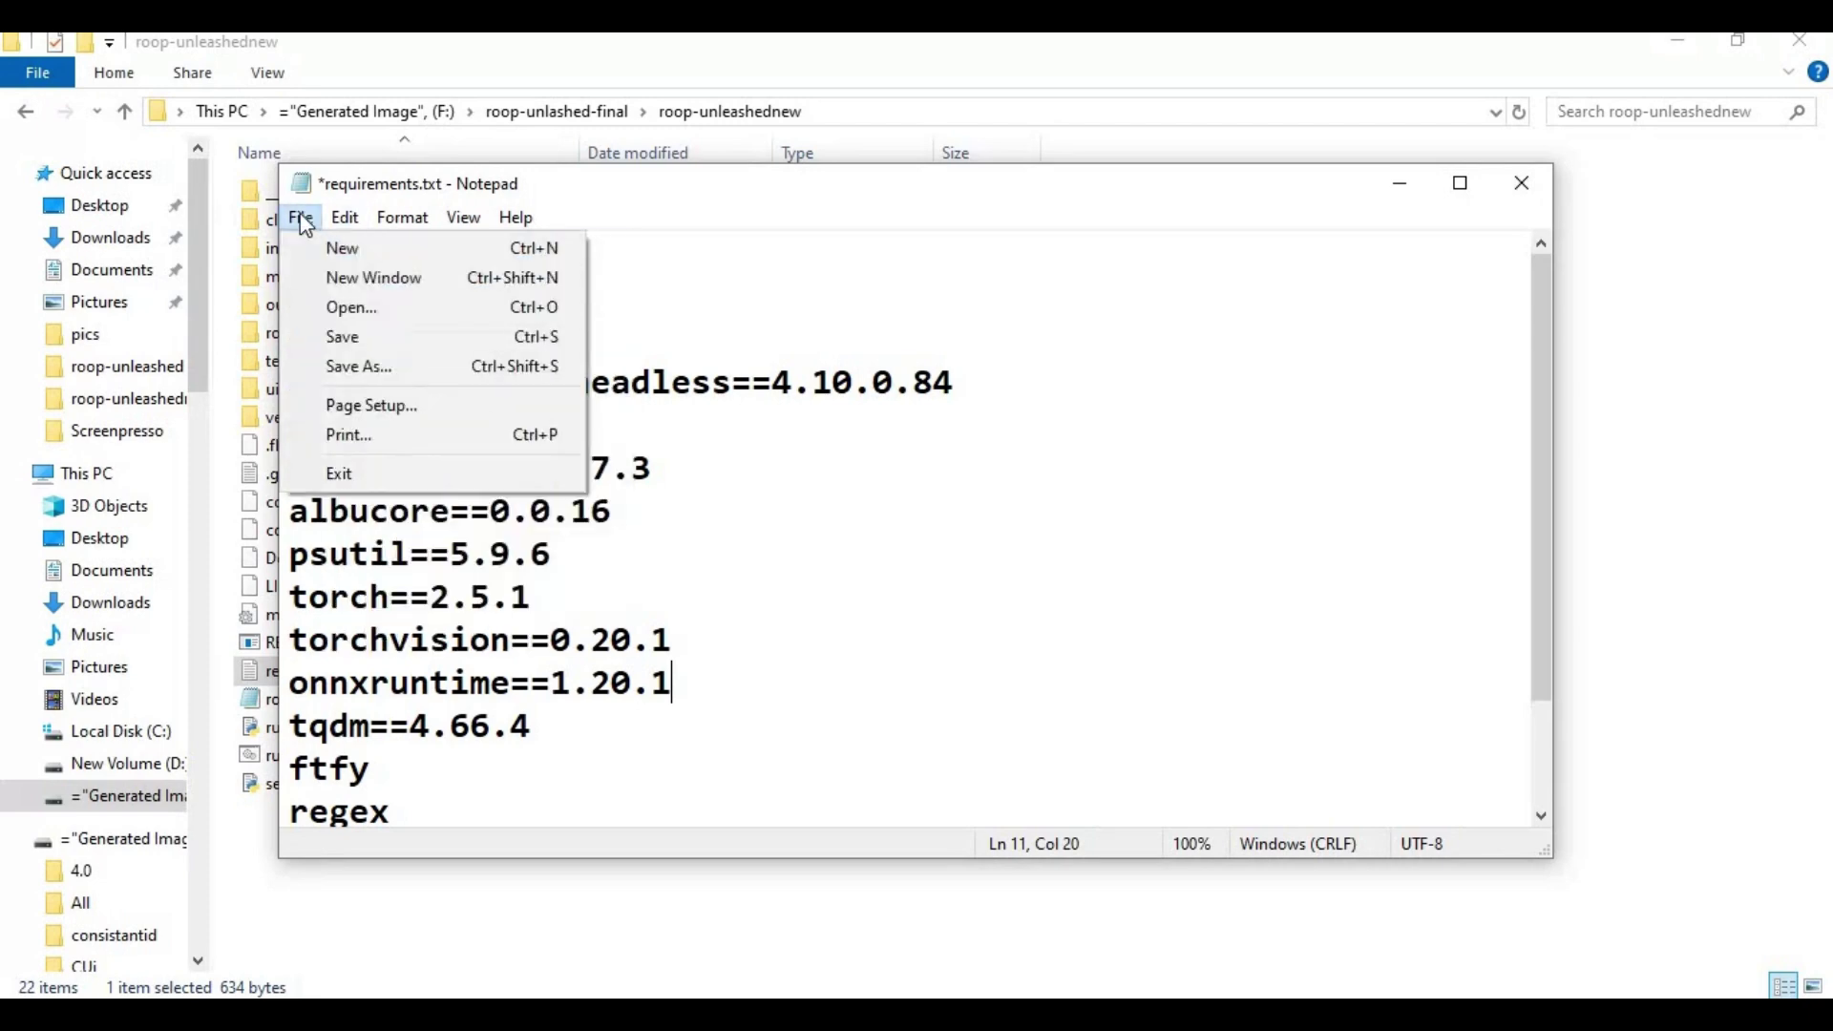
click(336, 339)
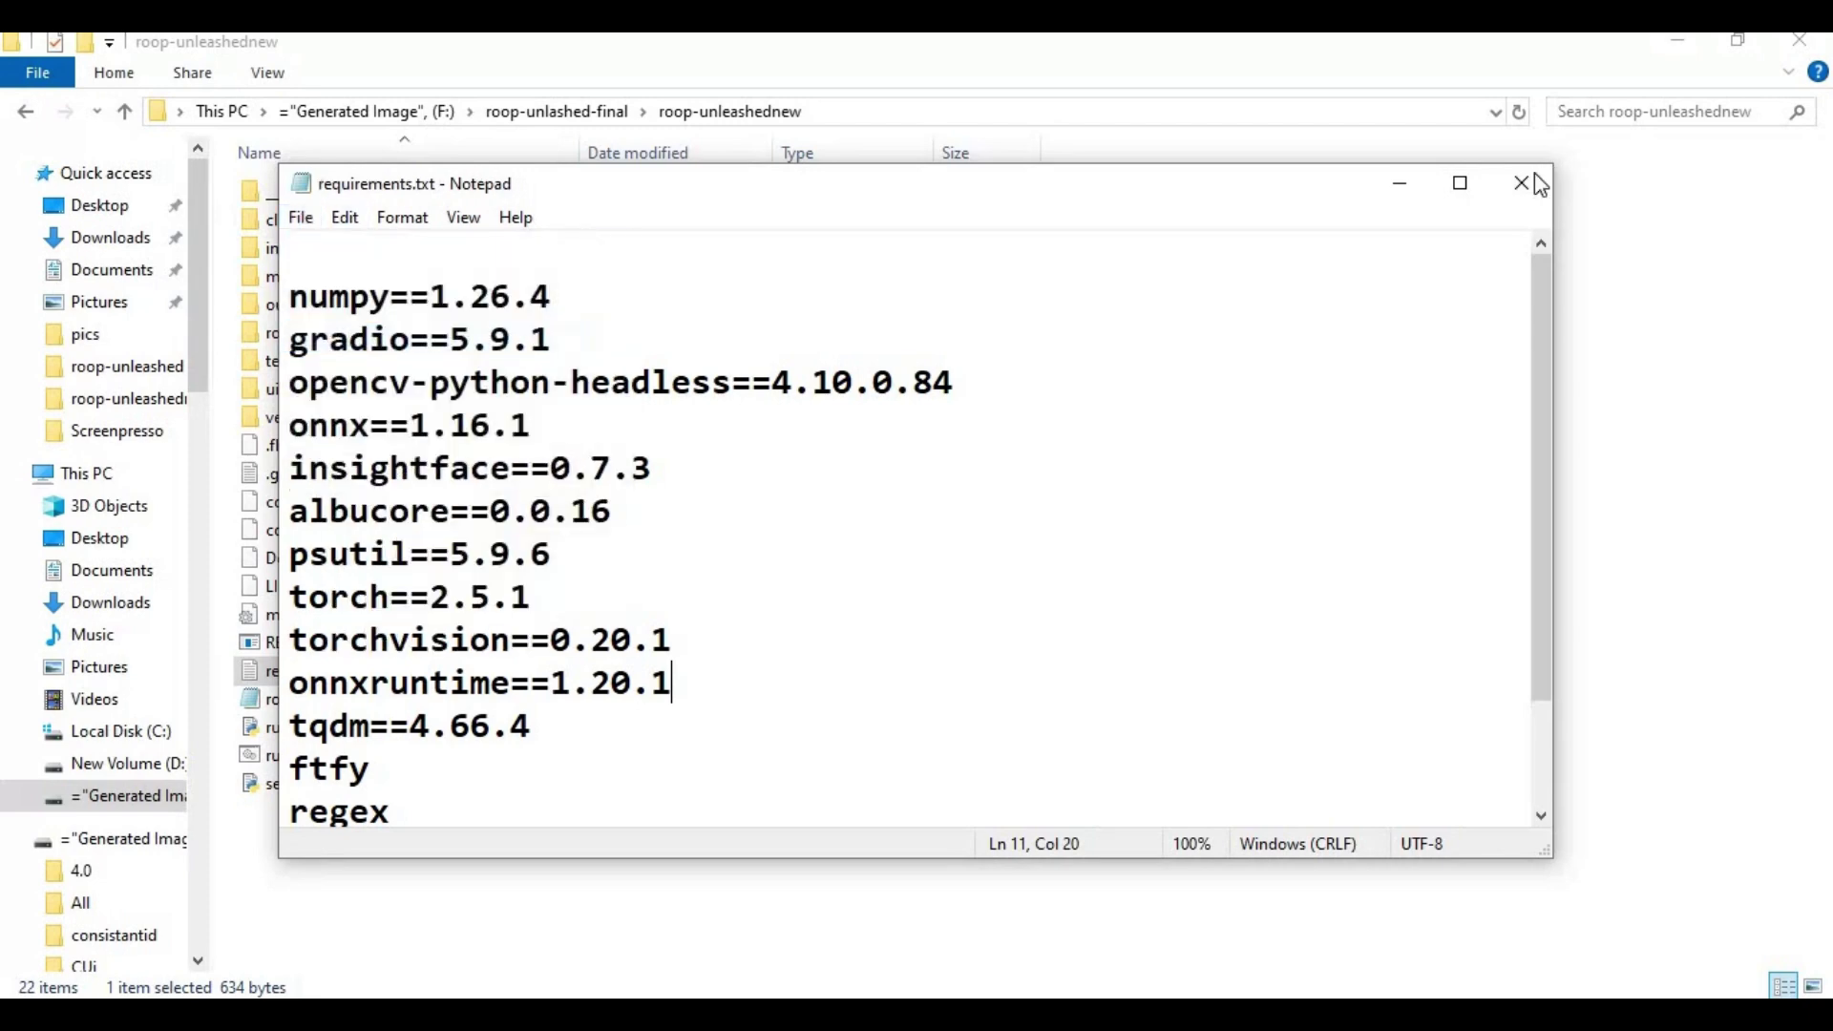
click(1520, 182)
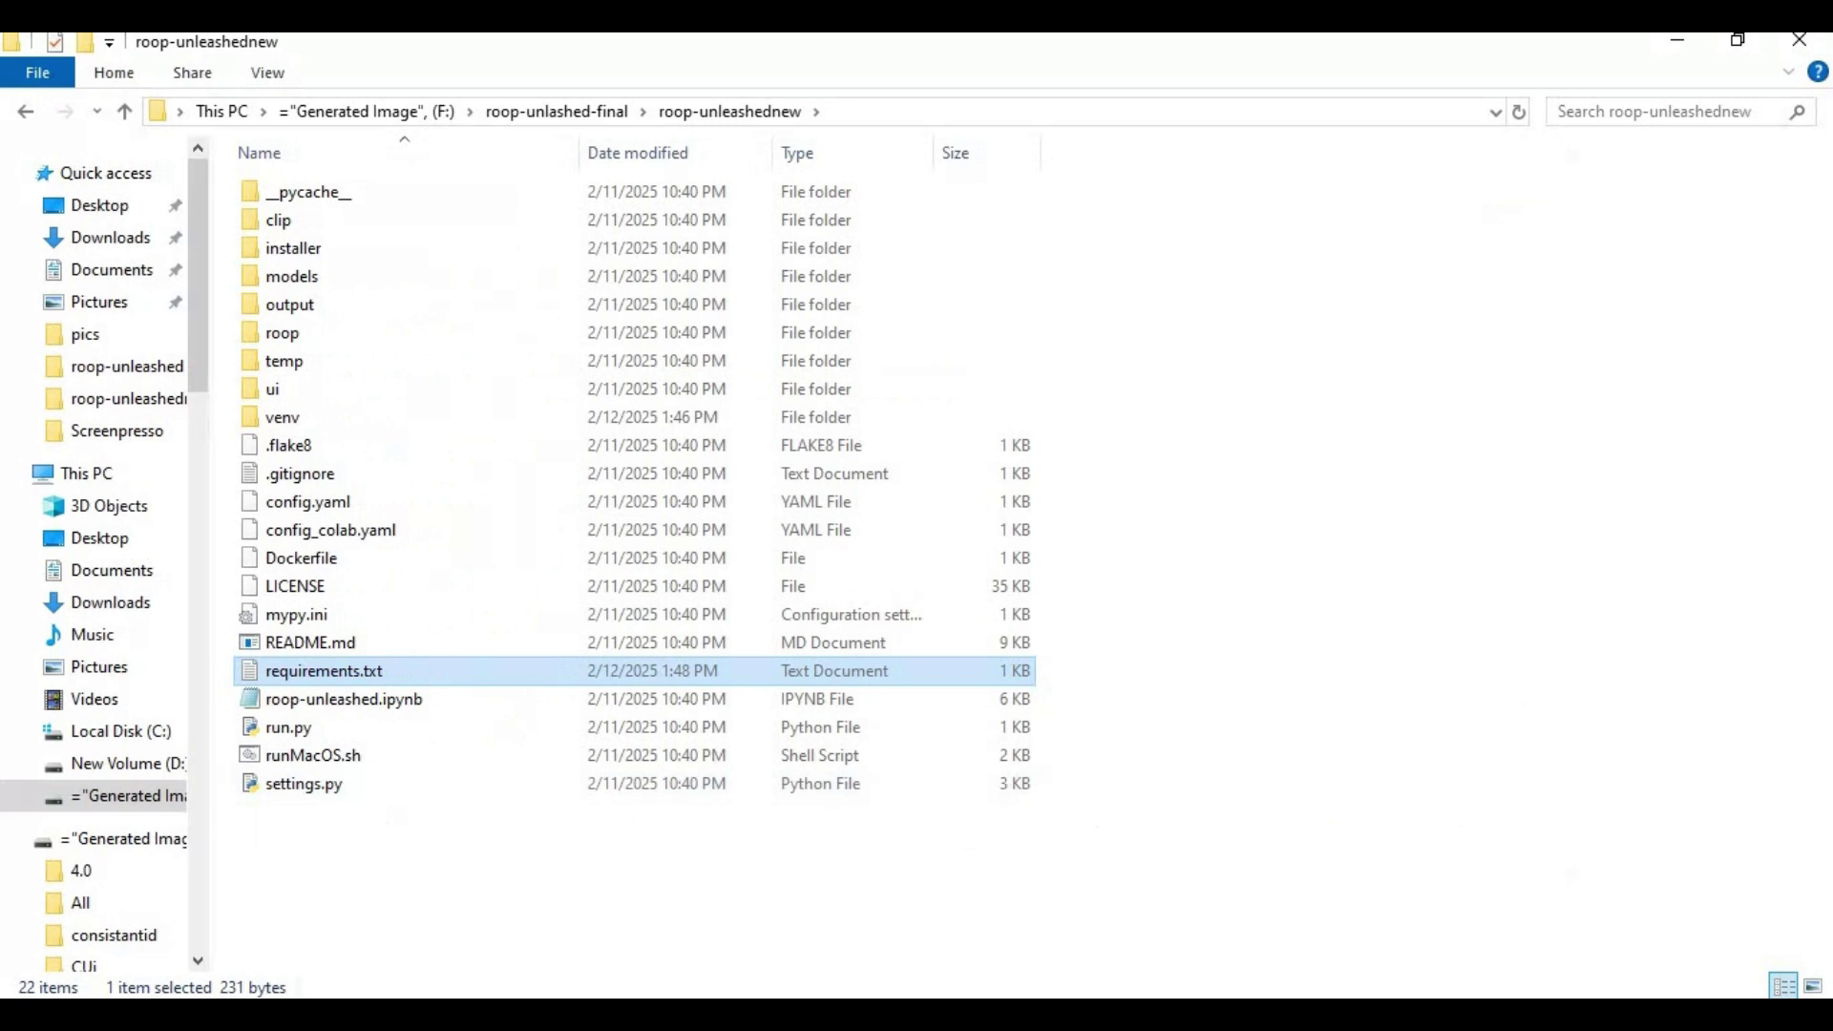
Run pip install -r requirements.txt in the activated venv Command Prompt.
key(alt+Tab)
text(pip inst)
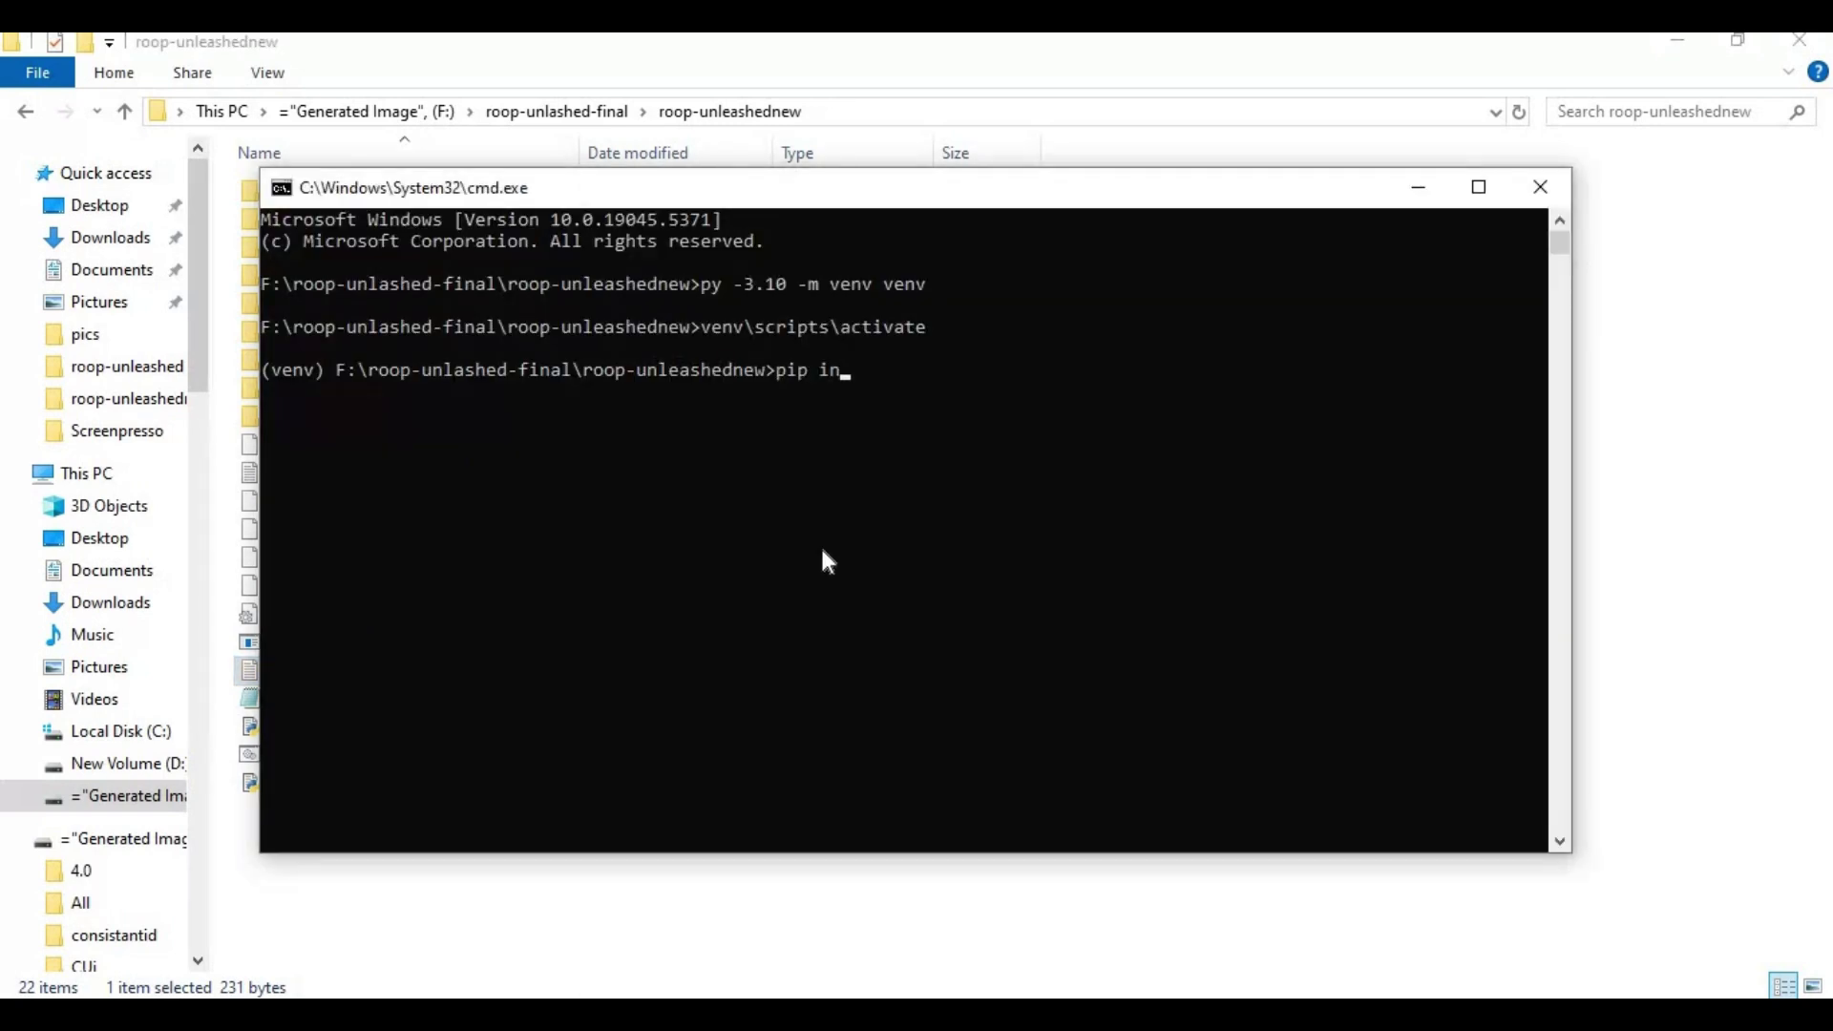
text(all -r requirements.txt)
key(Return)
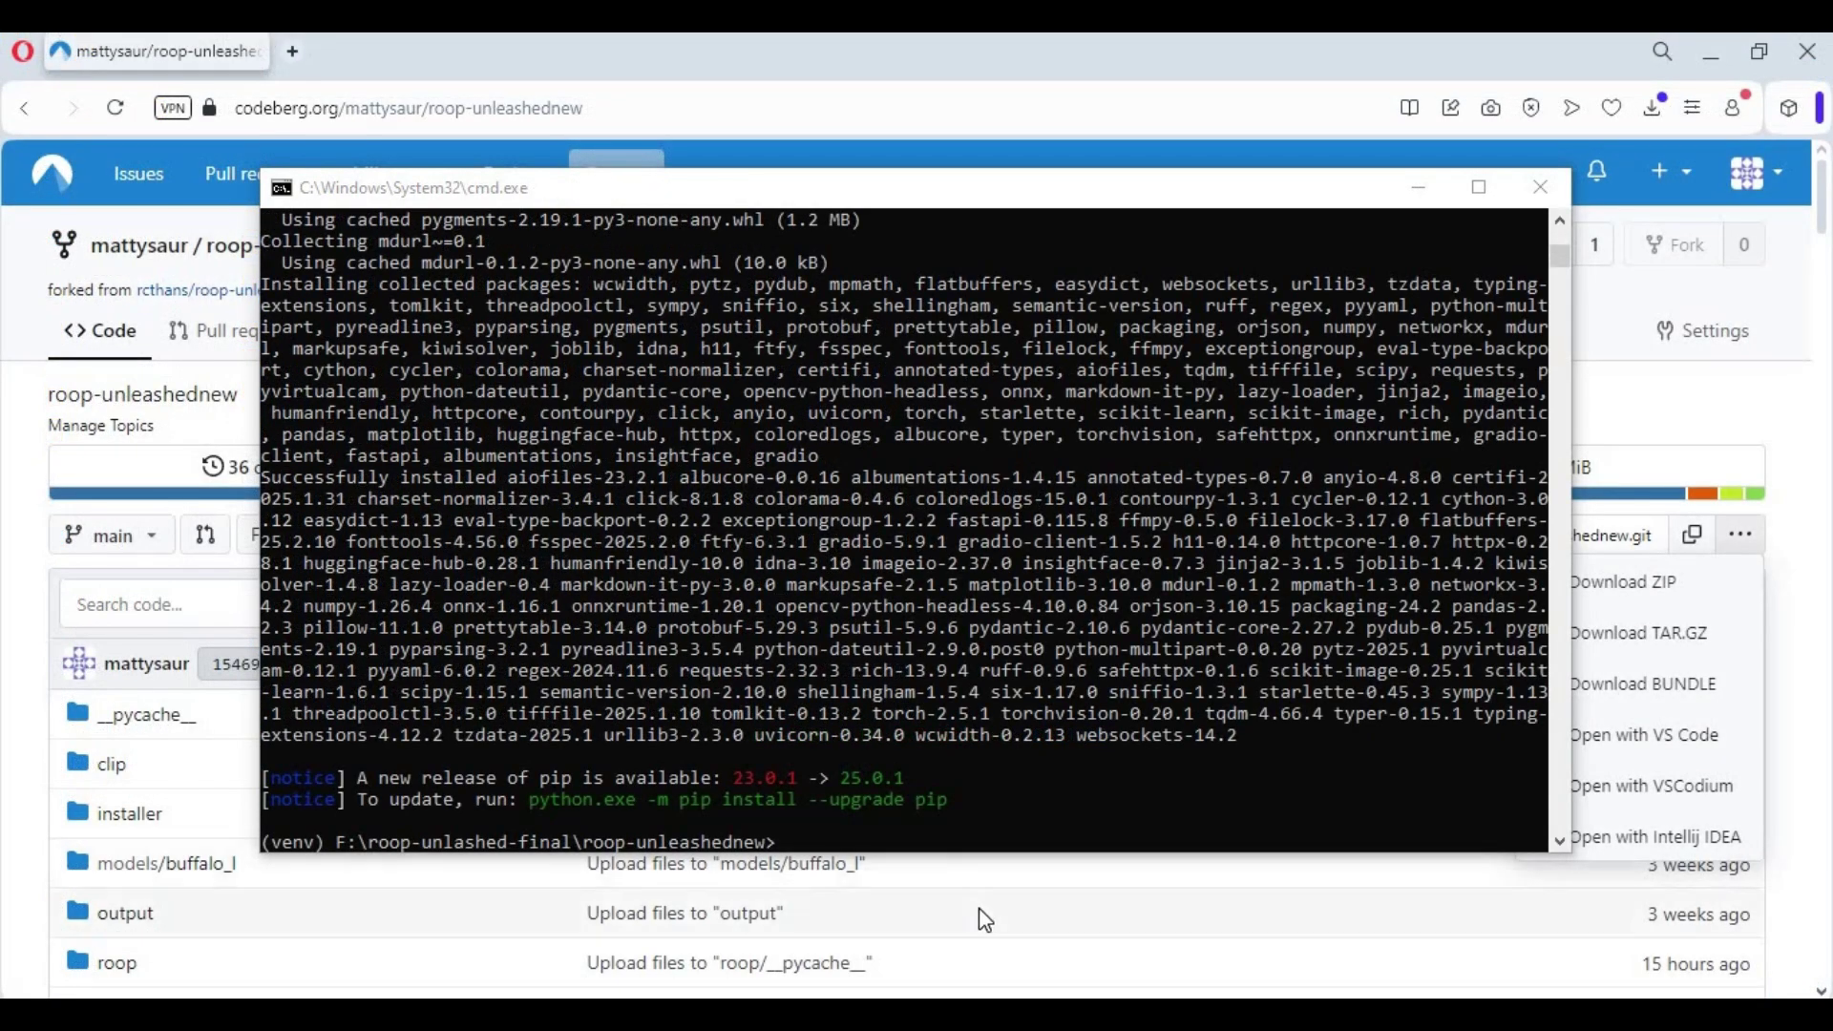
Request the 4.8G models.zip from the README's Google Drive link past the virus-scan warning, then dismiss the save dialog.
click(986, 920)
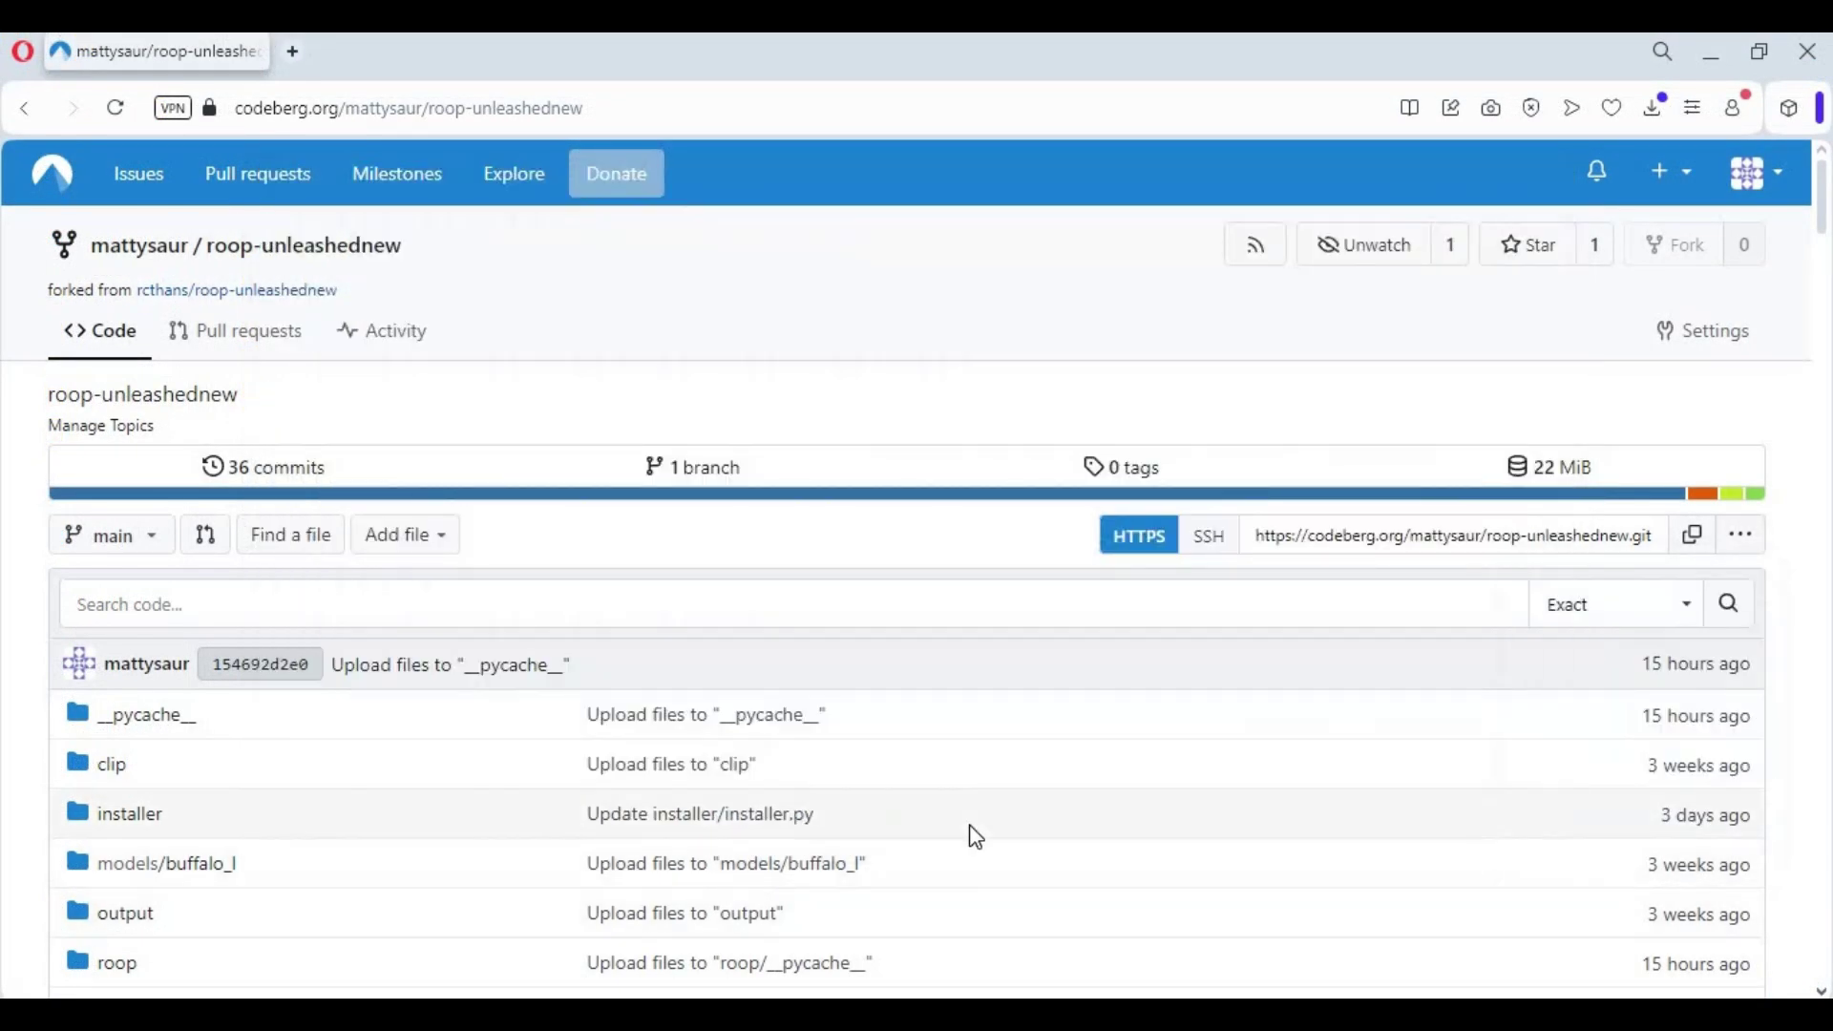
scroll(971, 844, down, 7)
scroll(969, 831, down, 7)
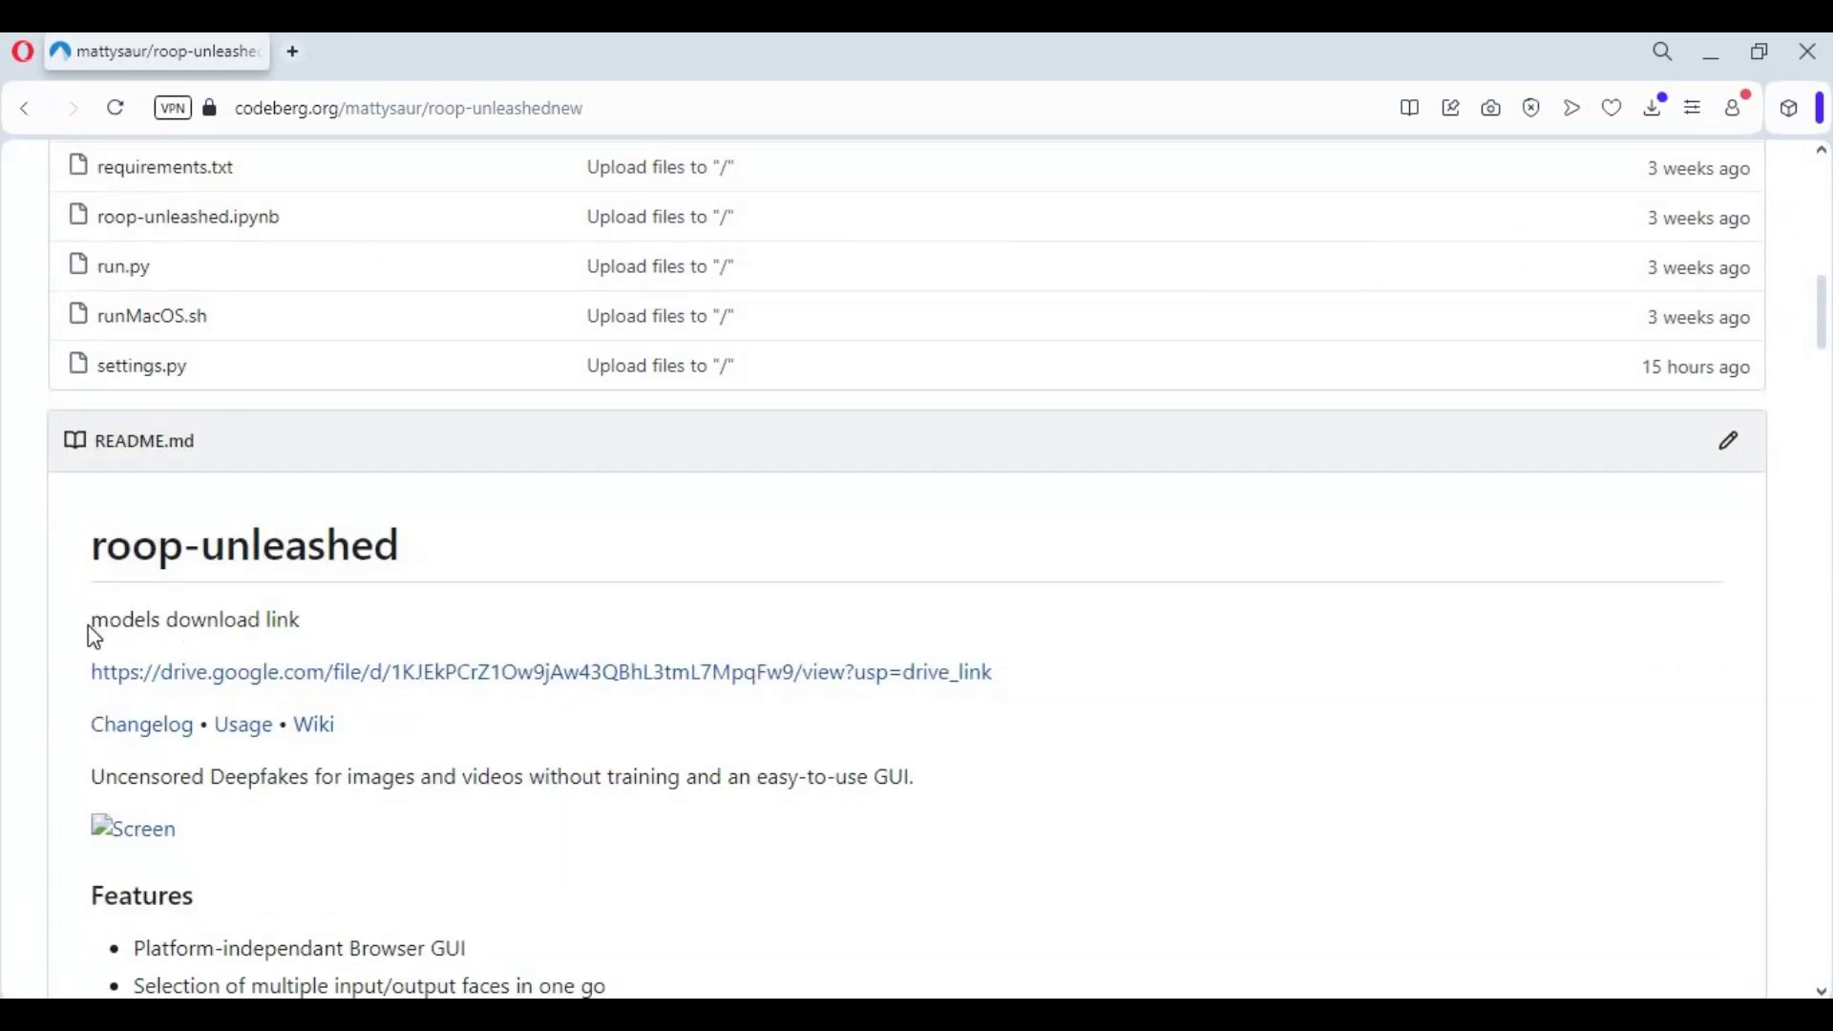
click(548, 683)
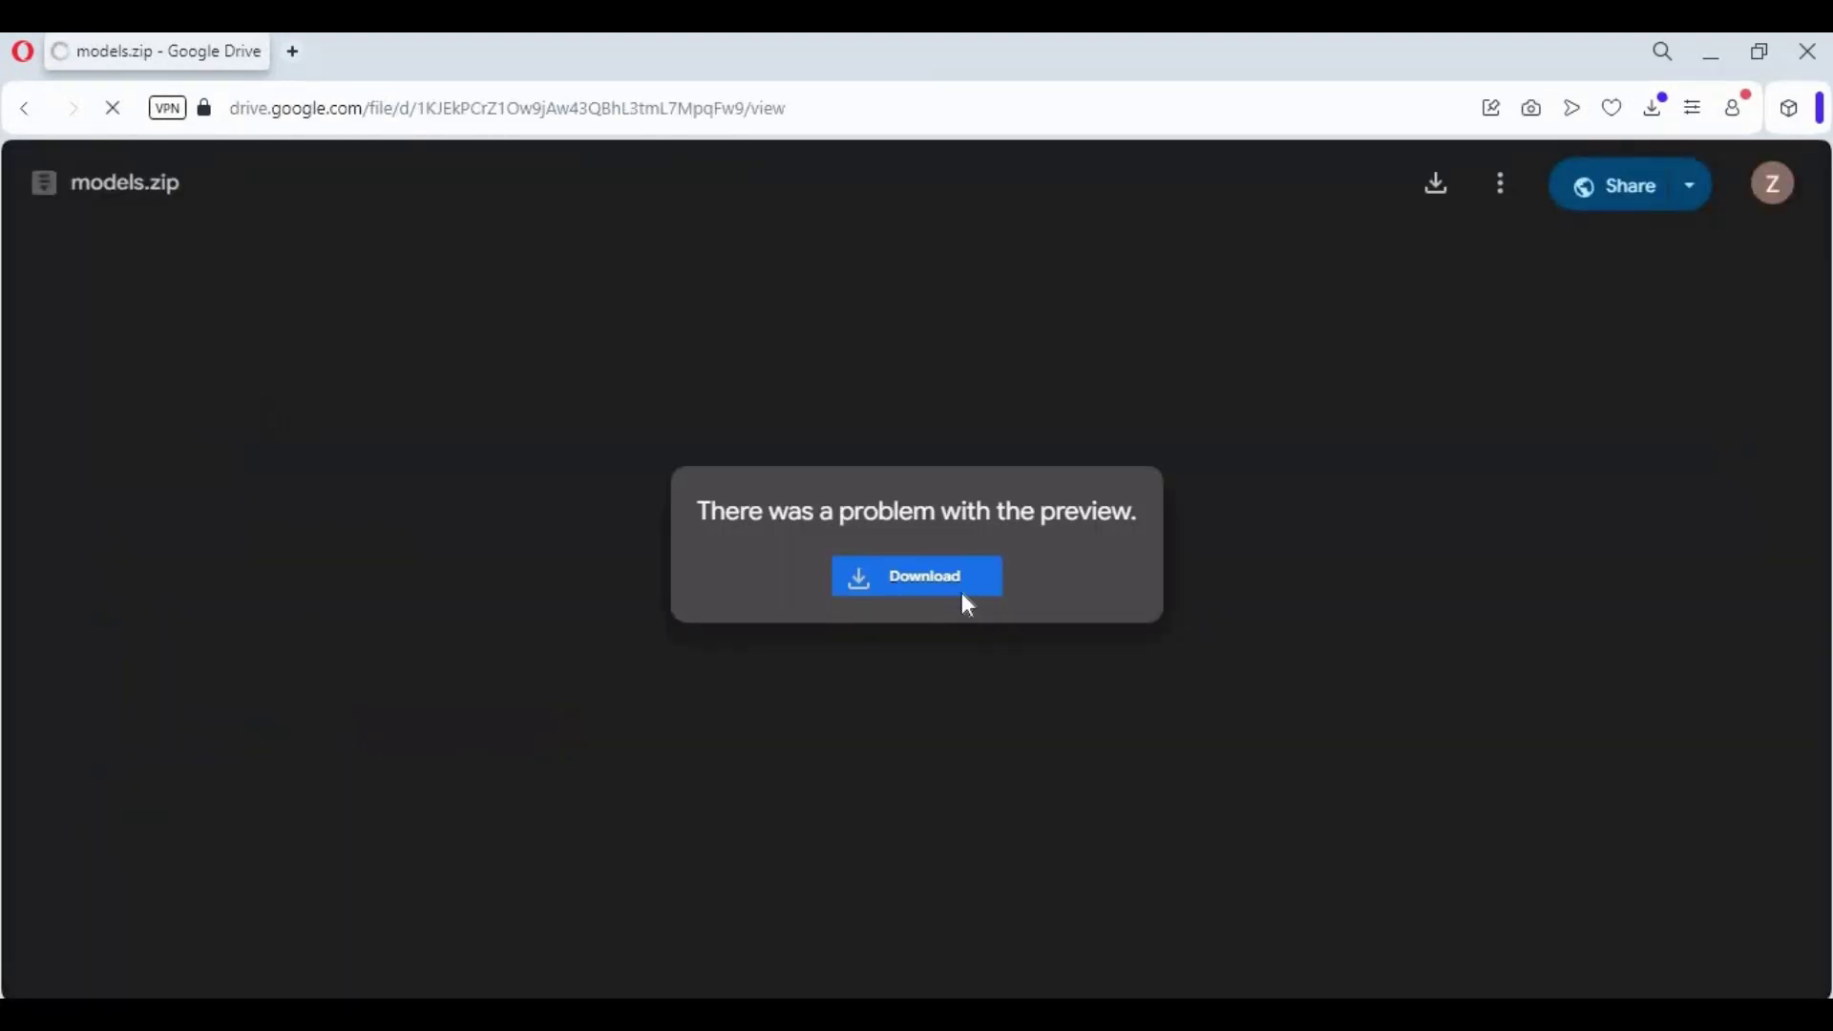
click(814, 518)
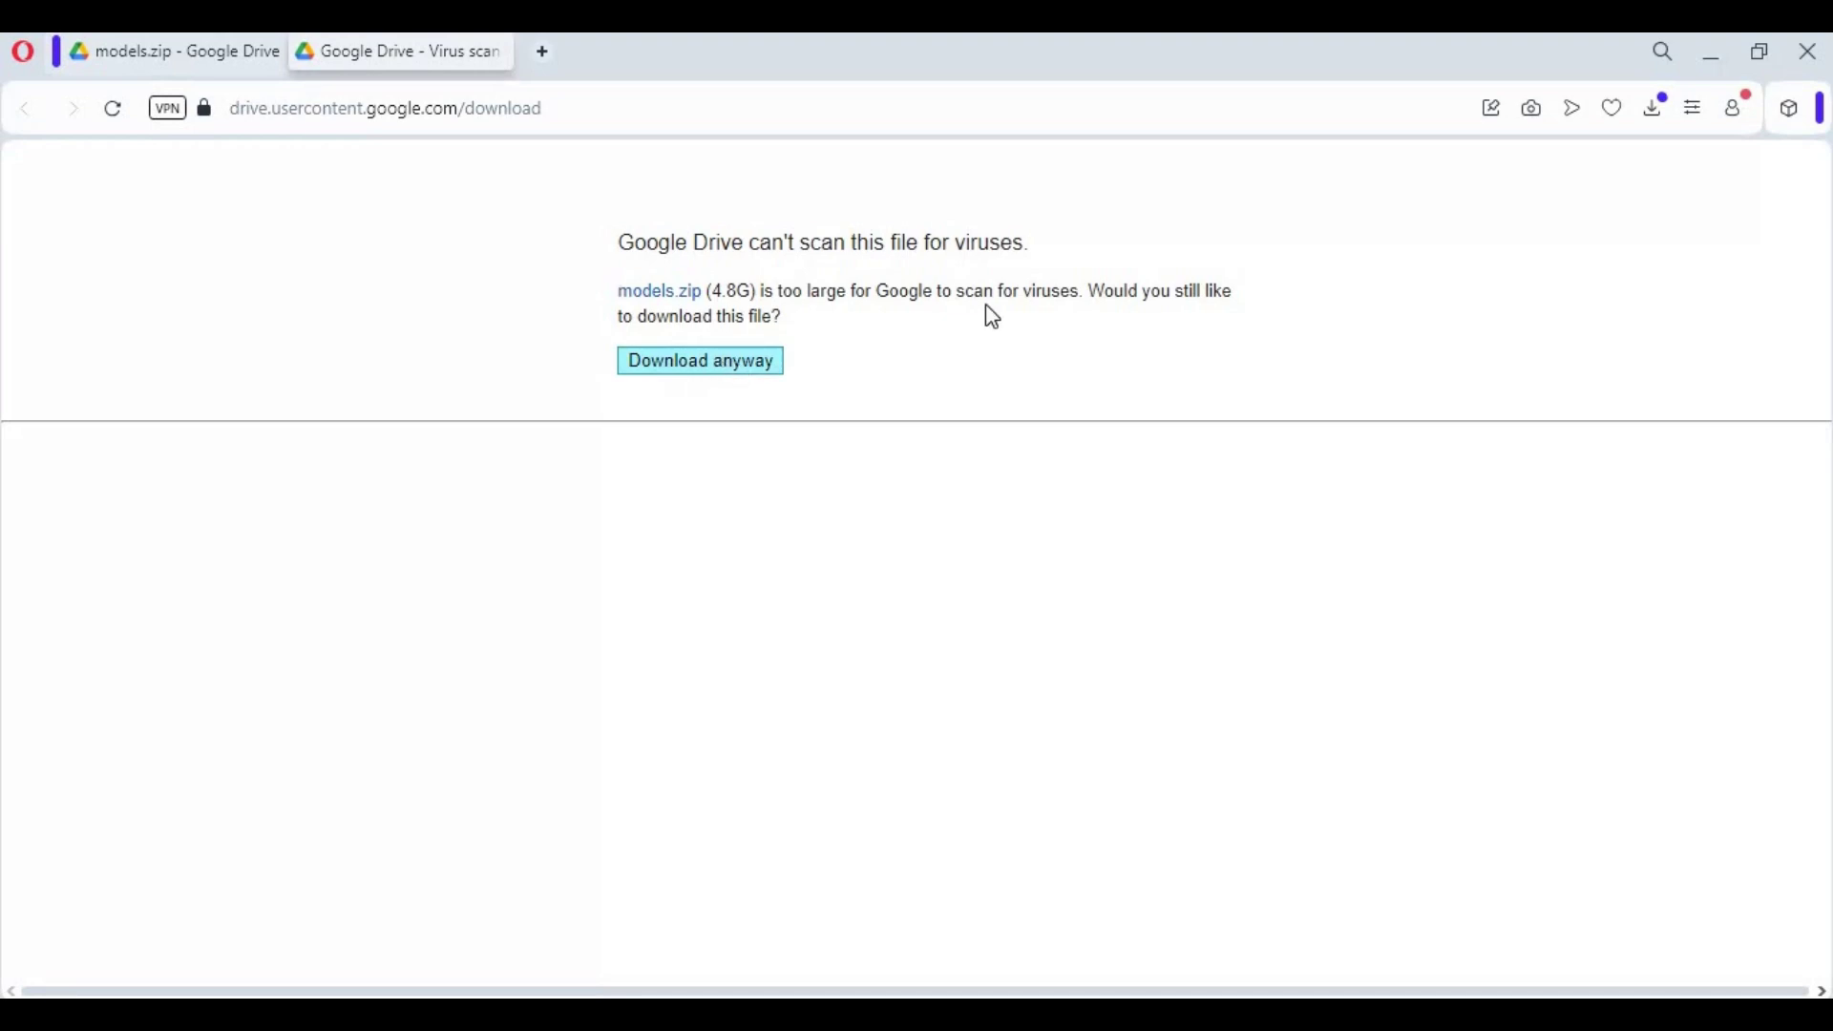
click(729, 365)
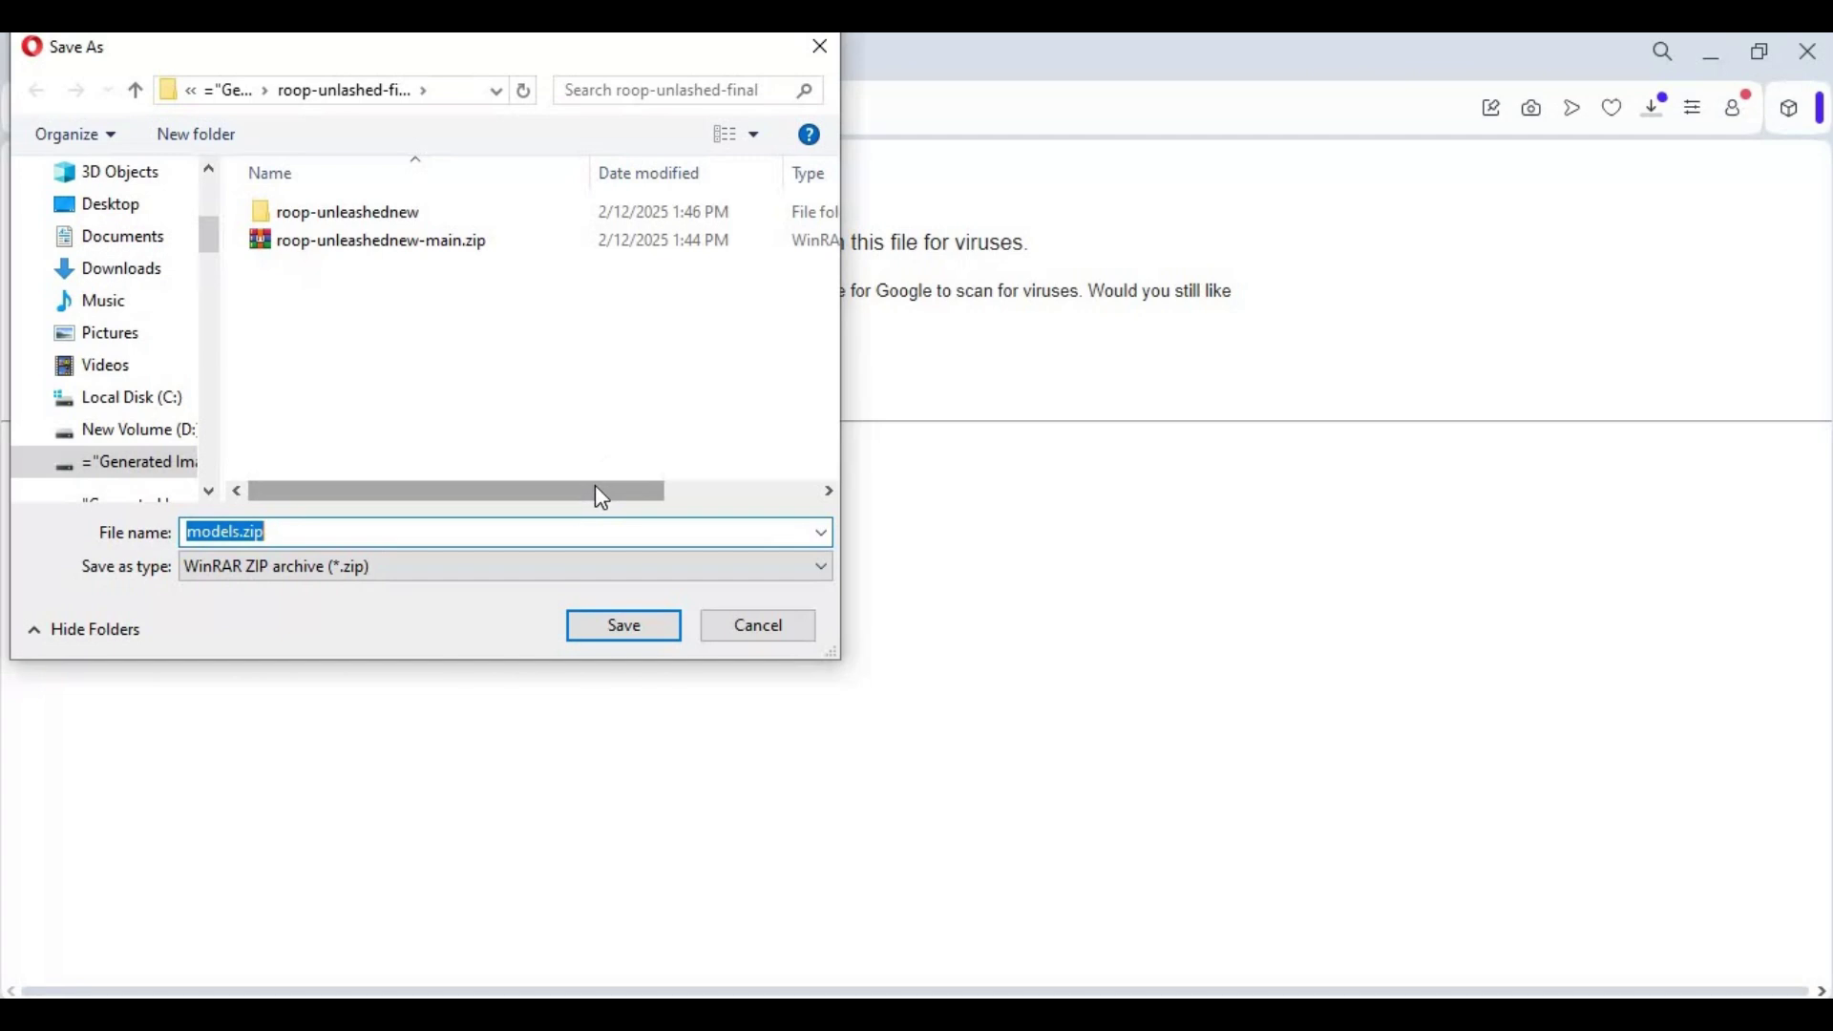
click(740, 632)
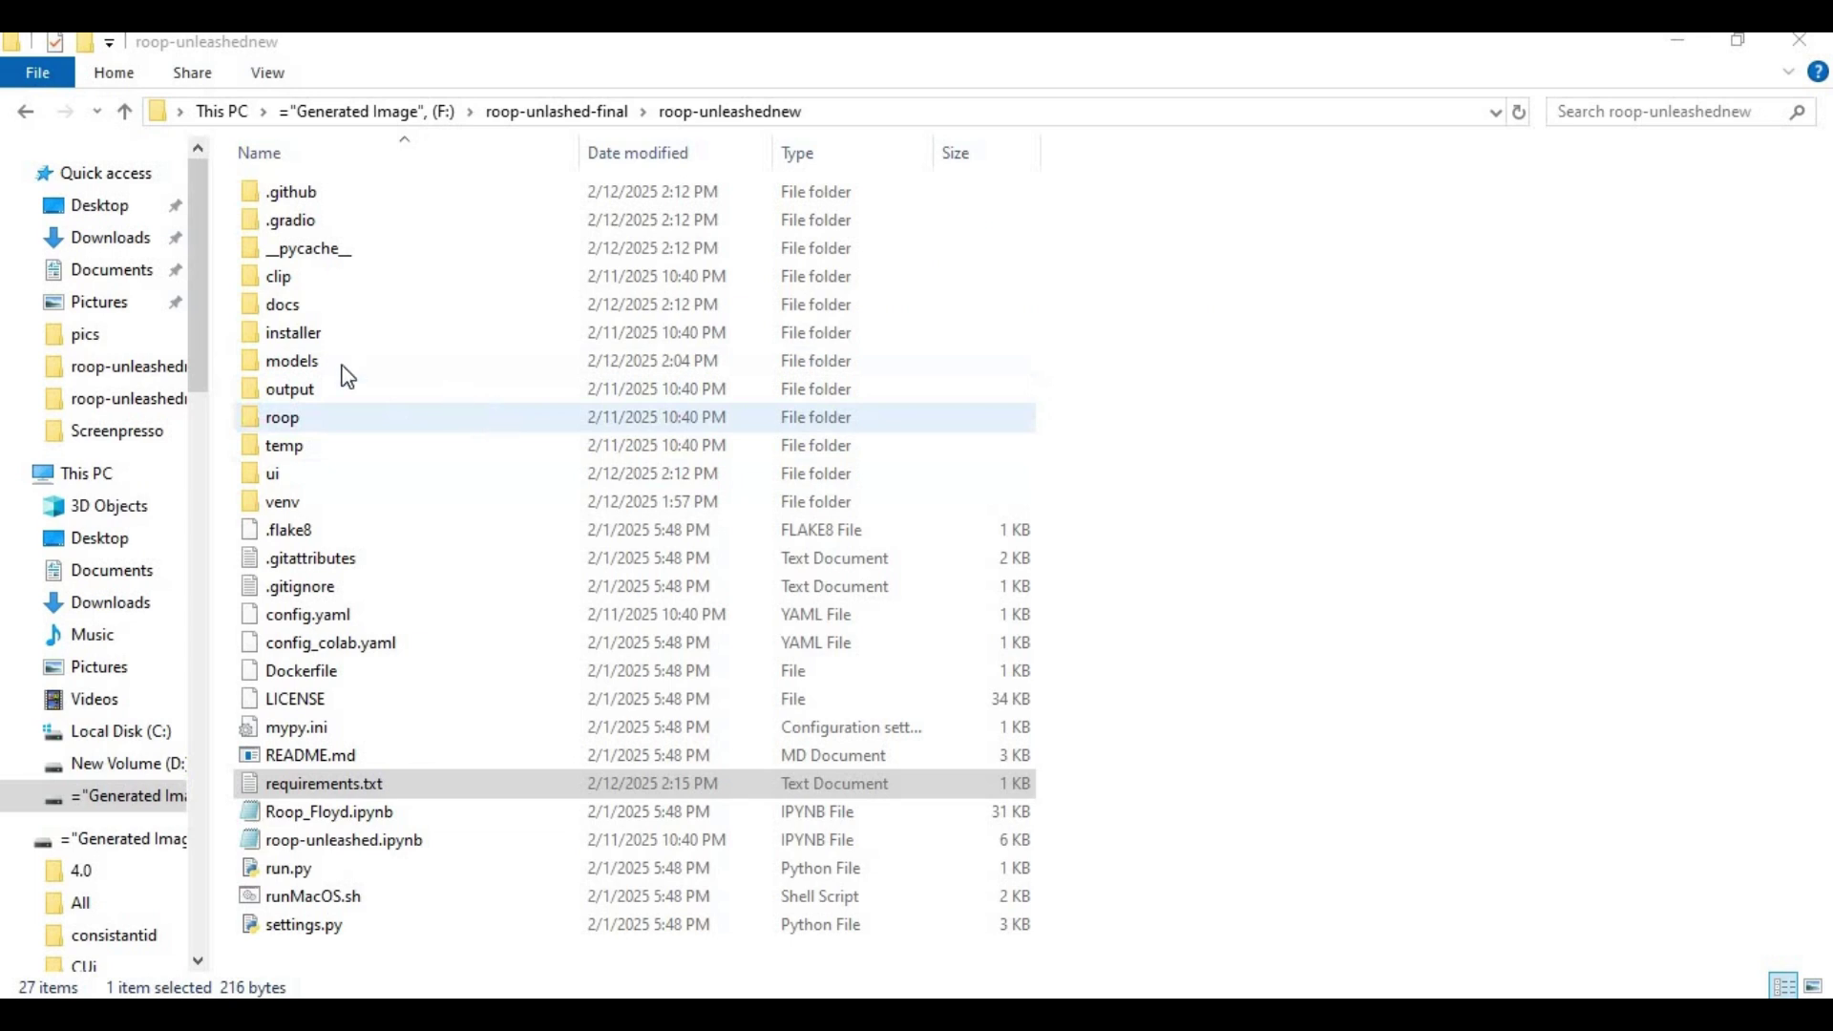
click(313, 365)
double_click(313, 365)
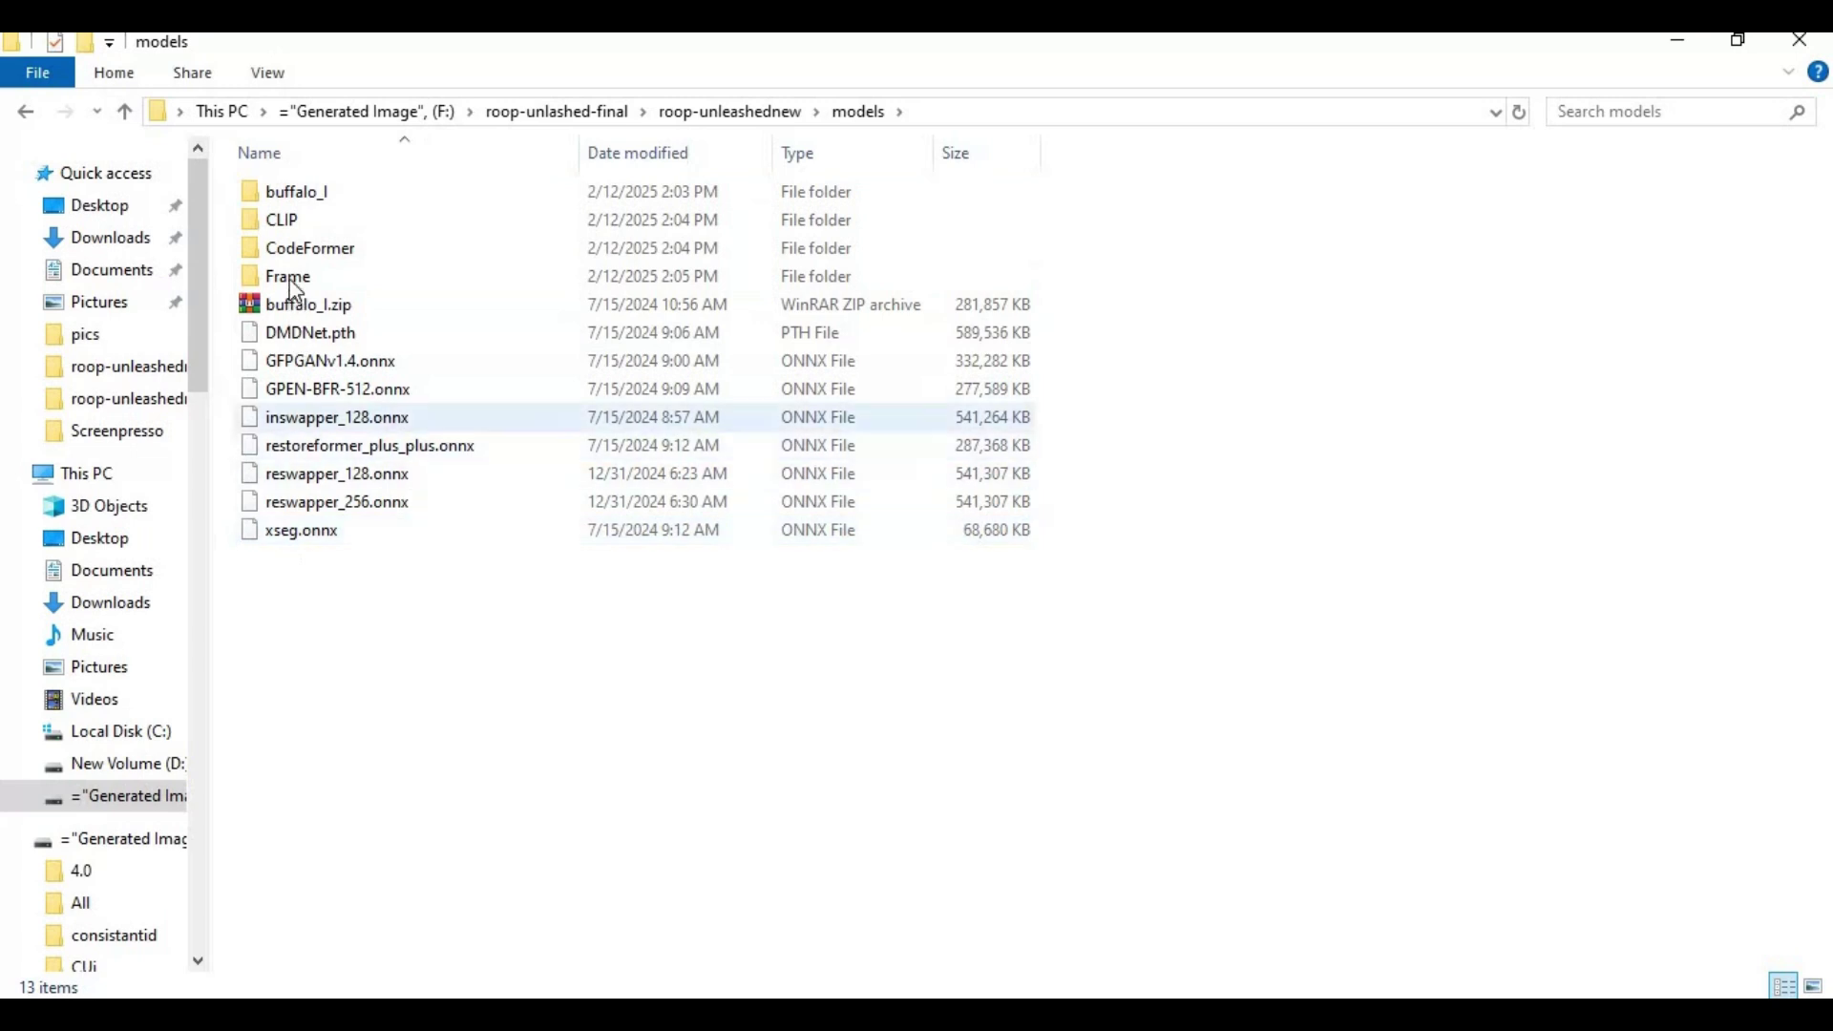
click(315, 248)
key(Return)
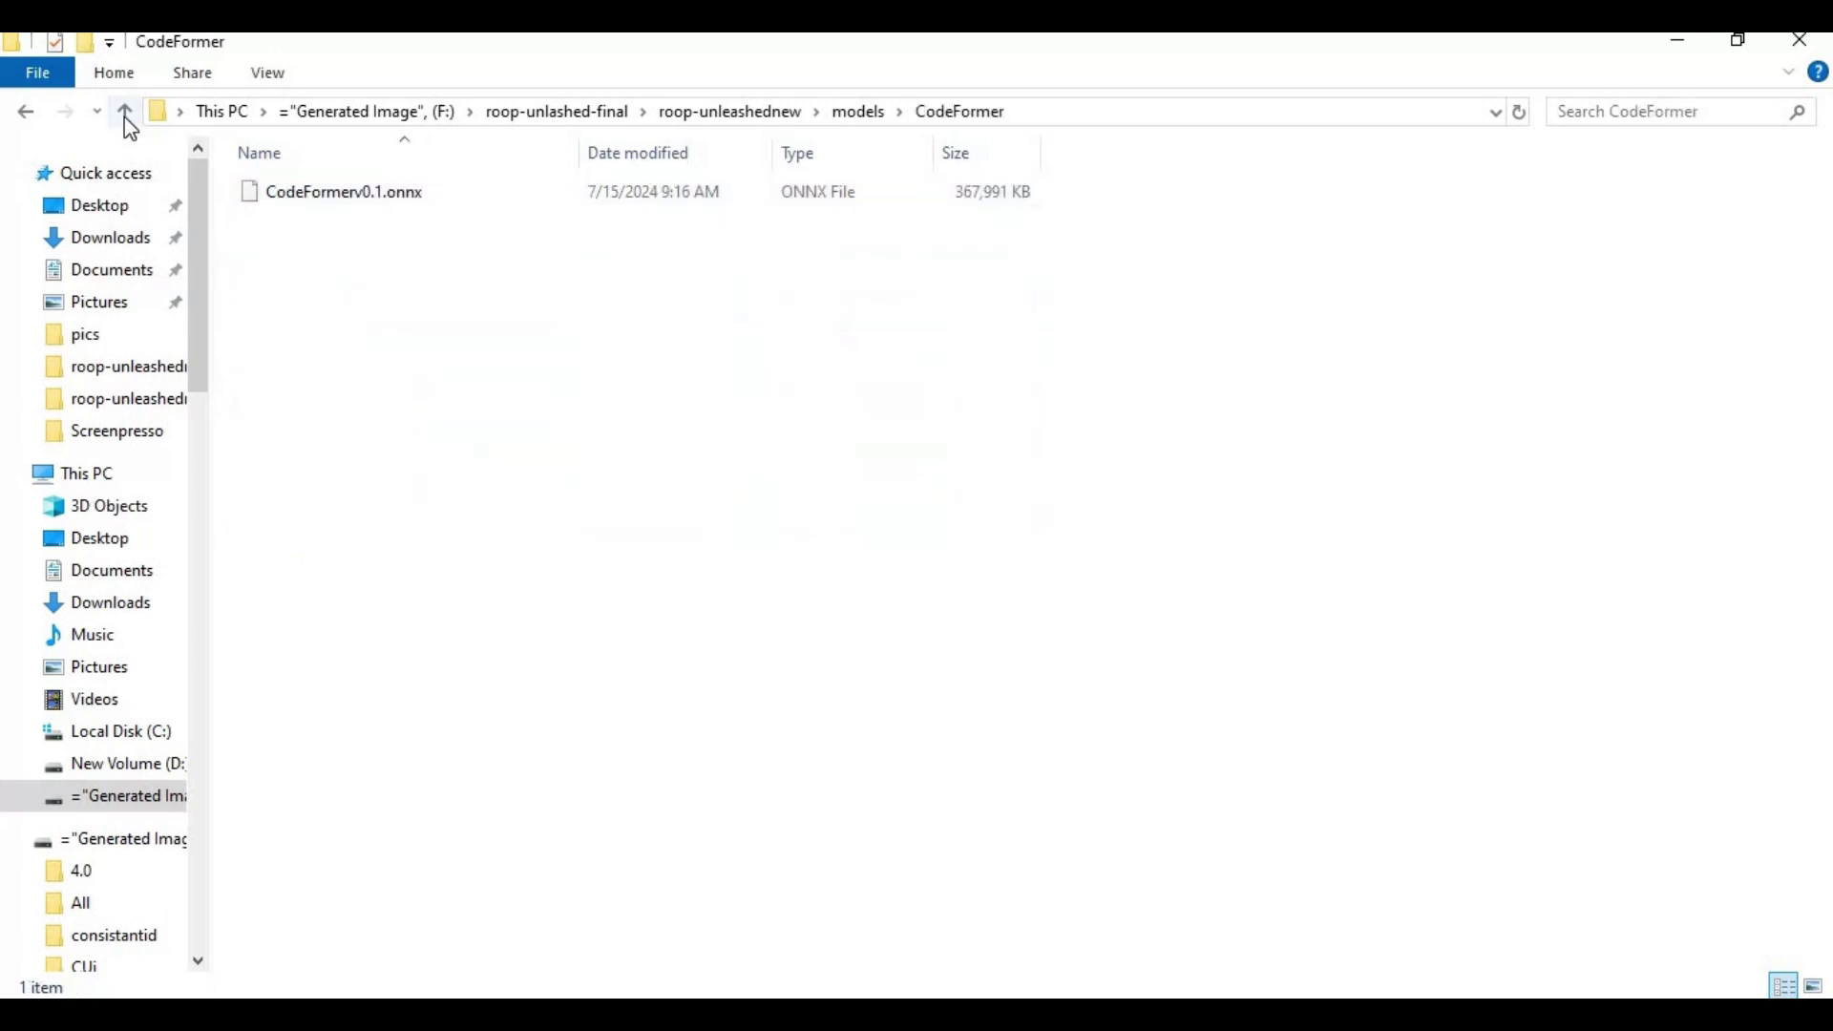
click(124, 114)
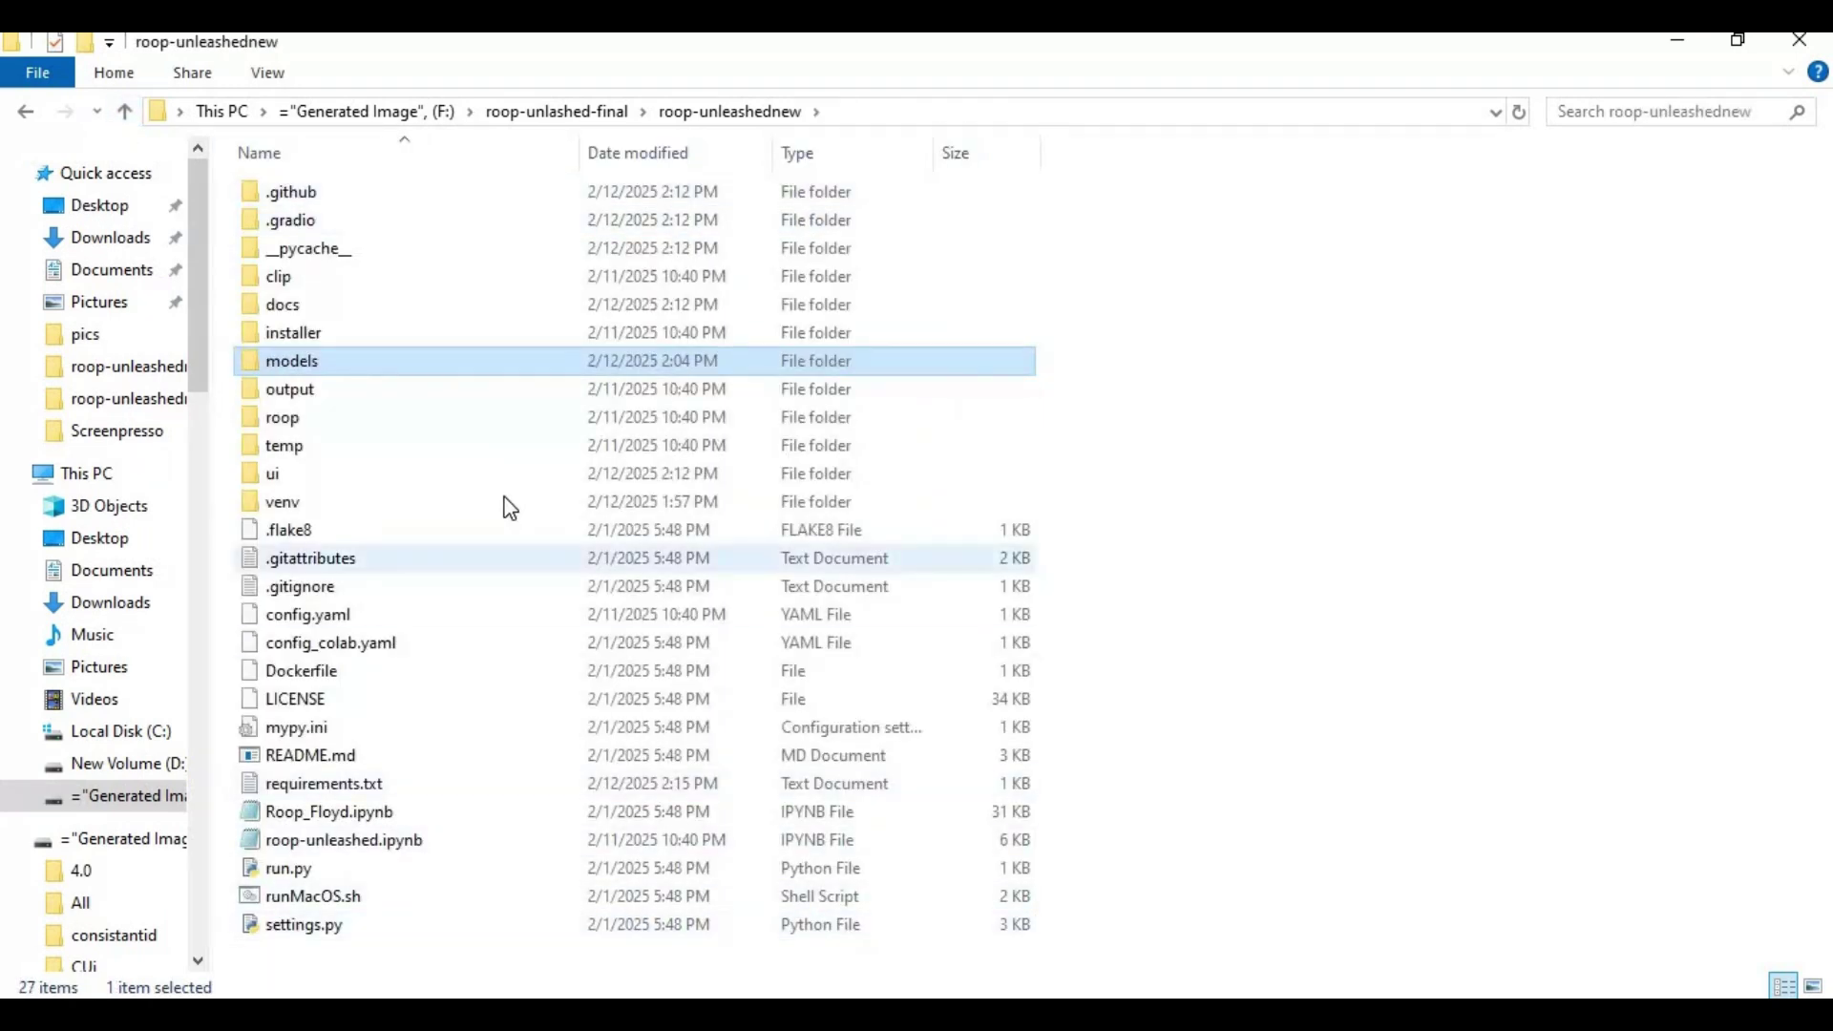
click(750, 1014)
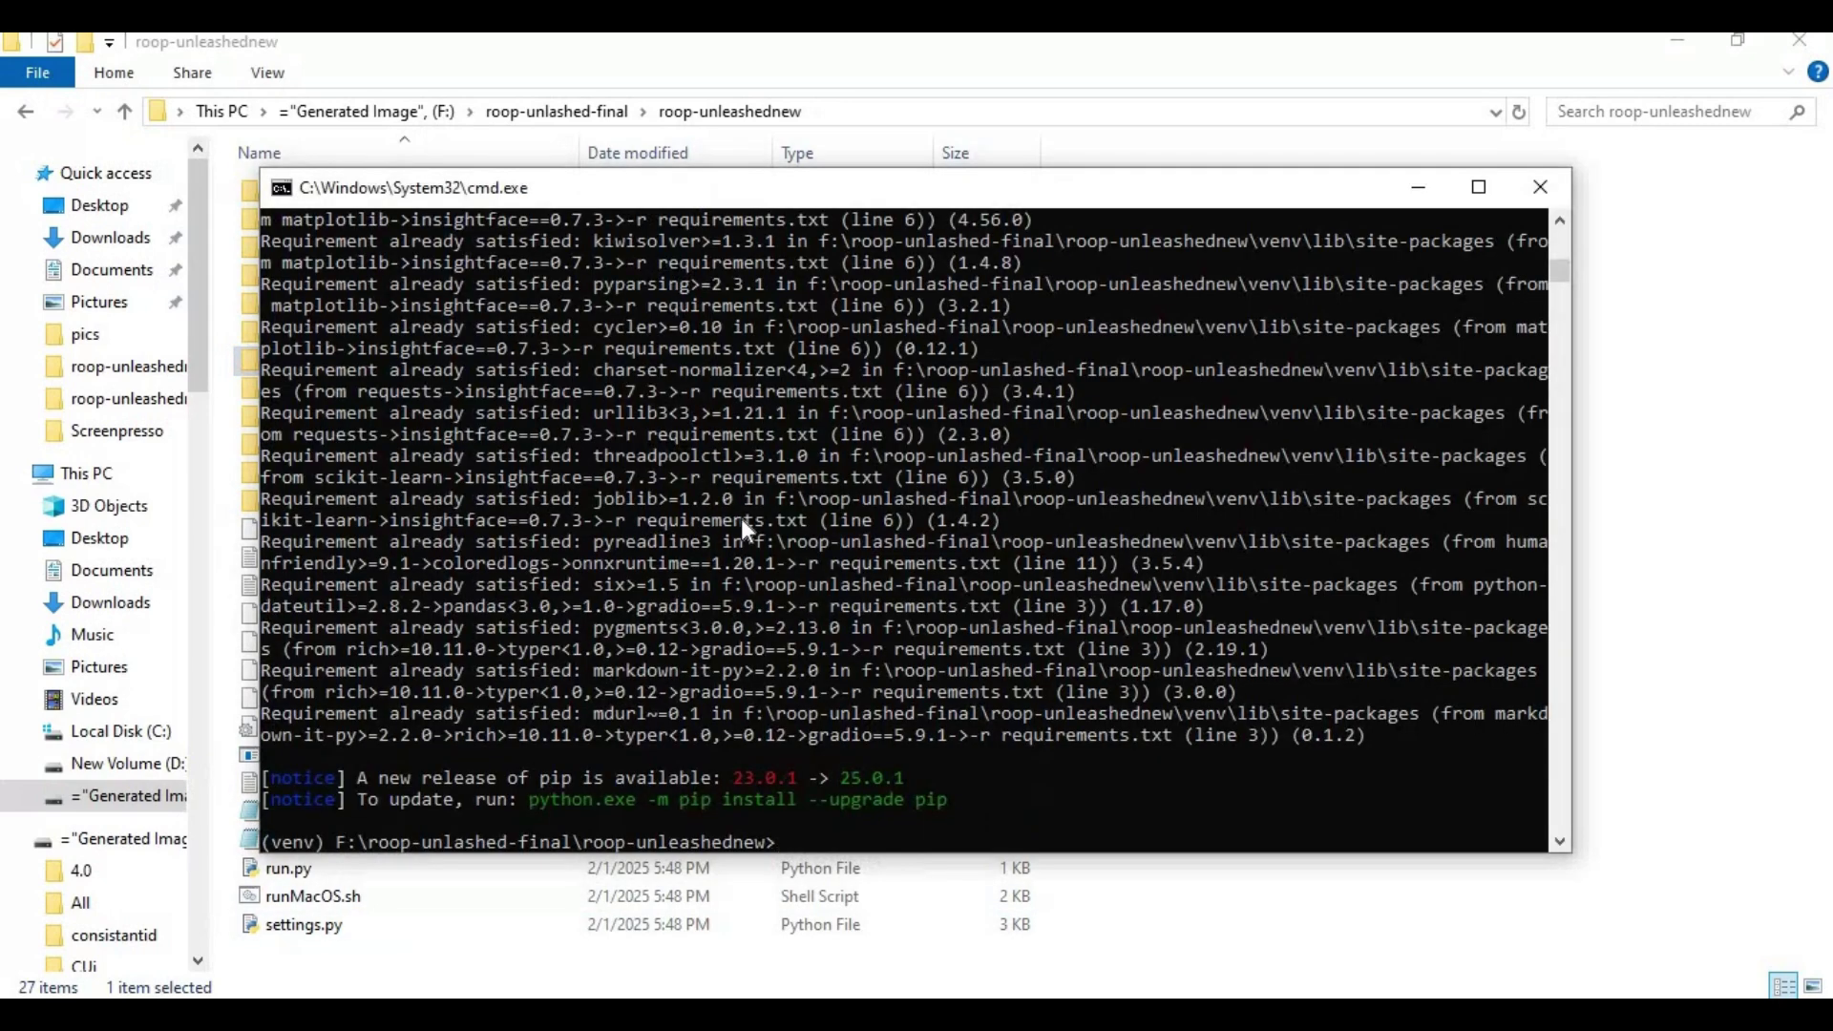
text(python run.py)
key(Return)
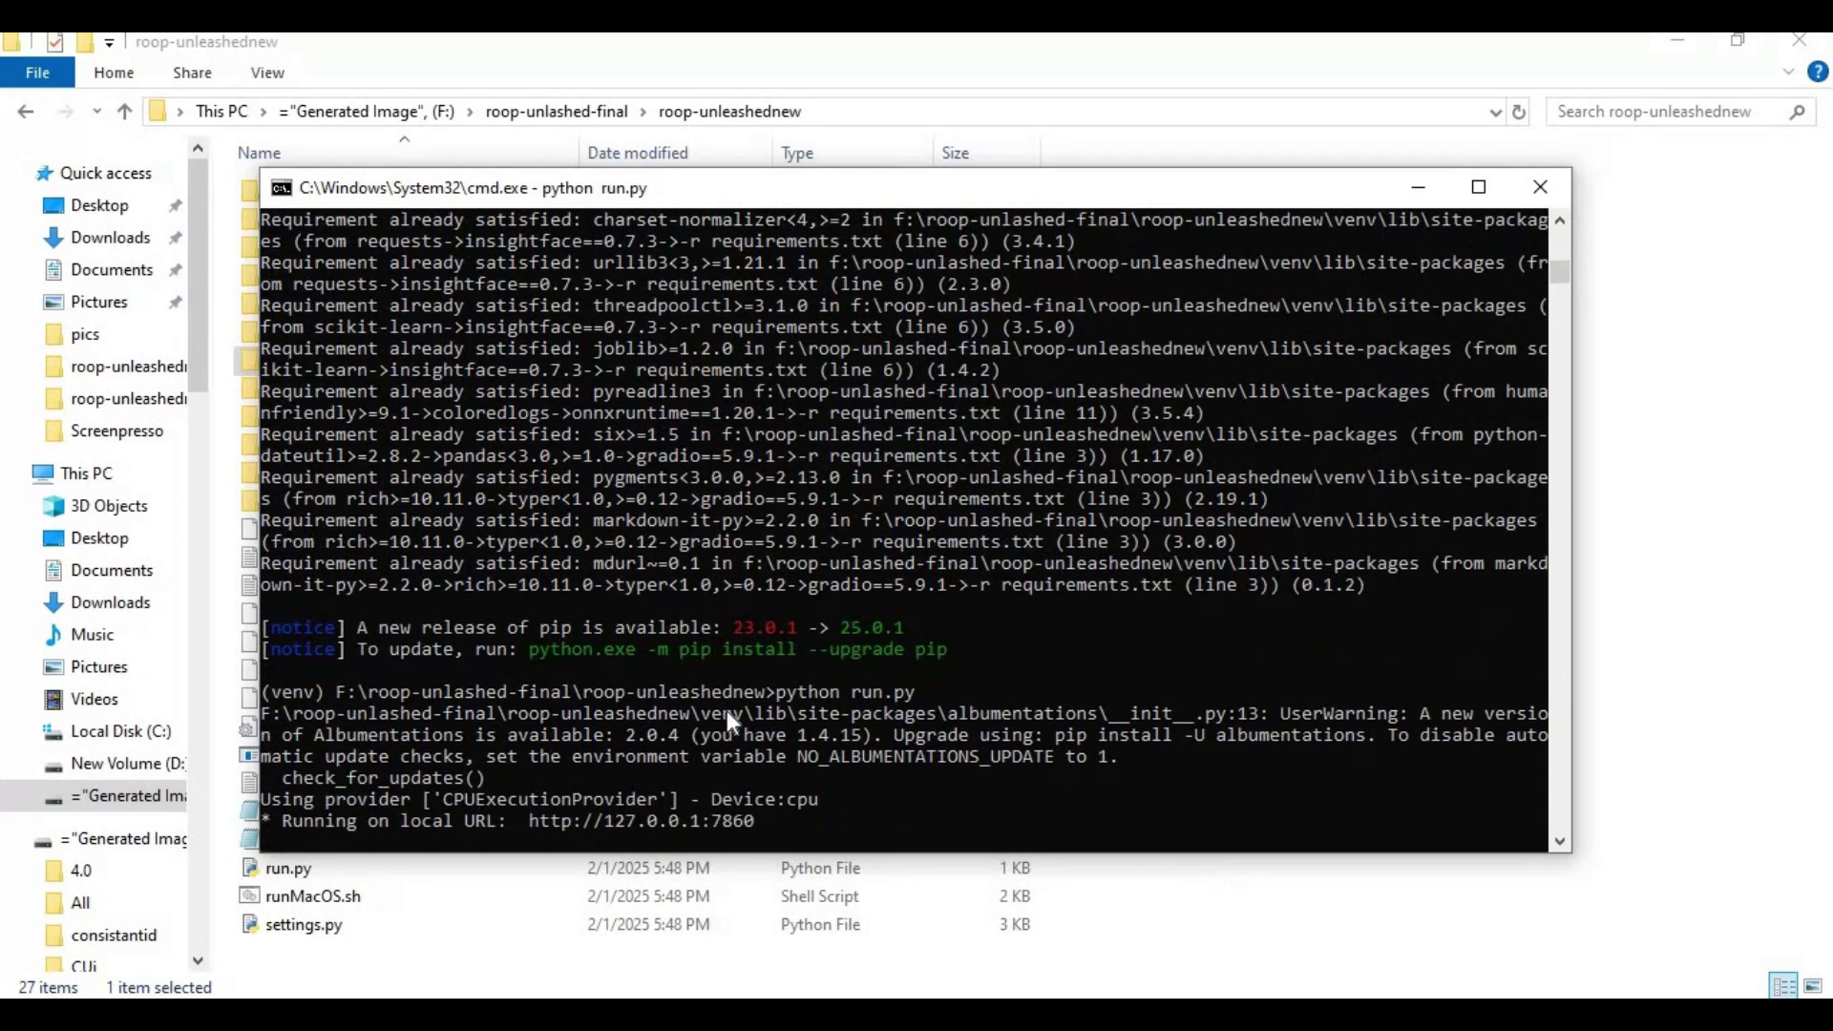
drag(760, 817, 535, 817)
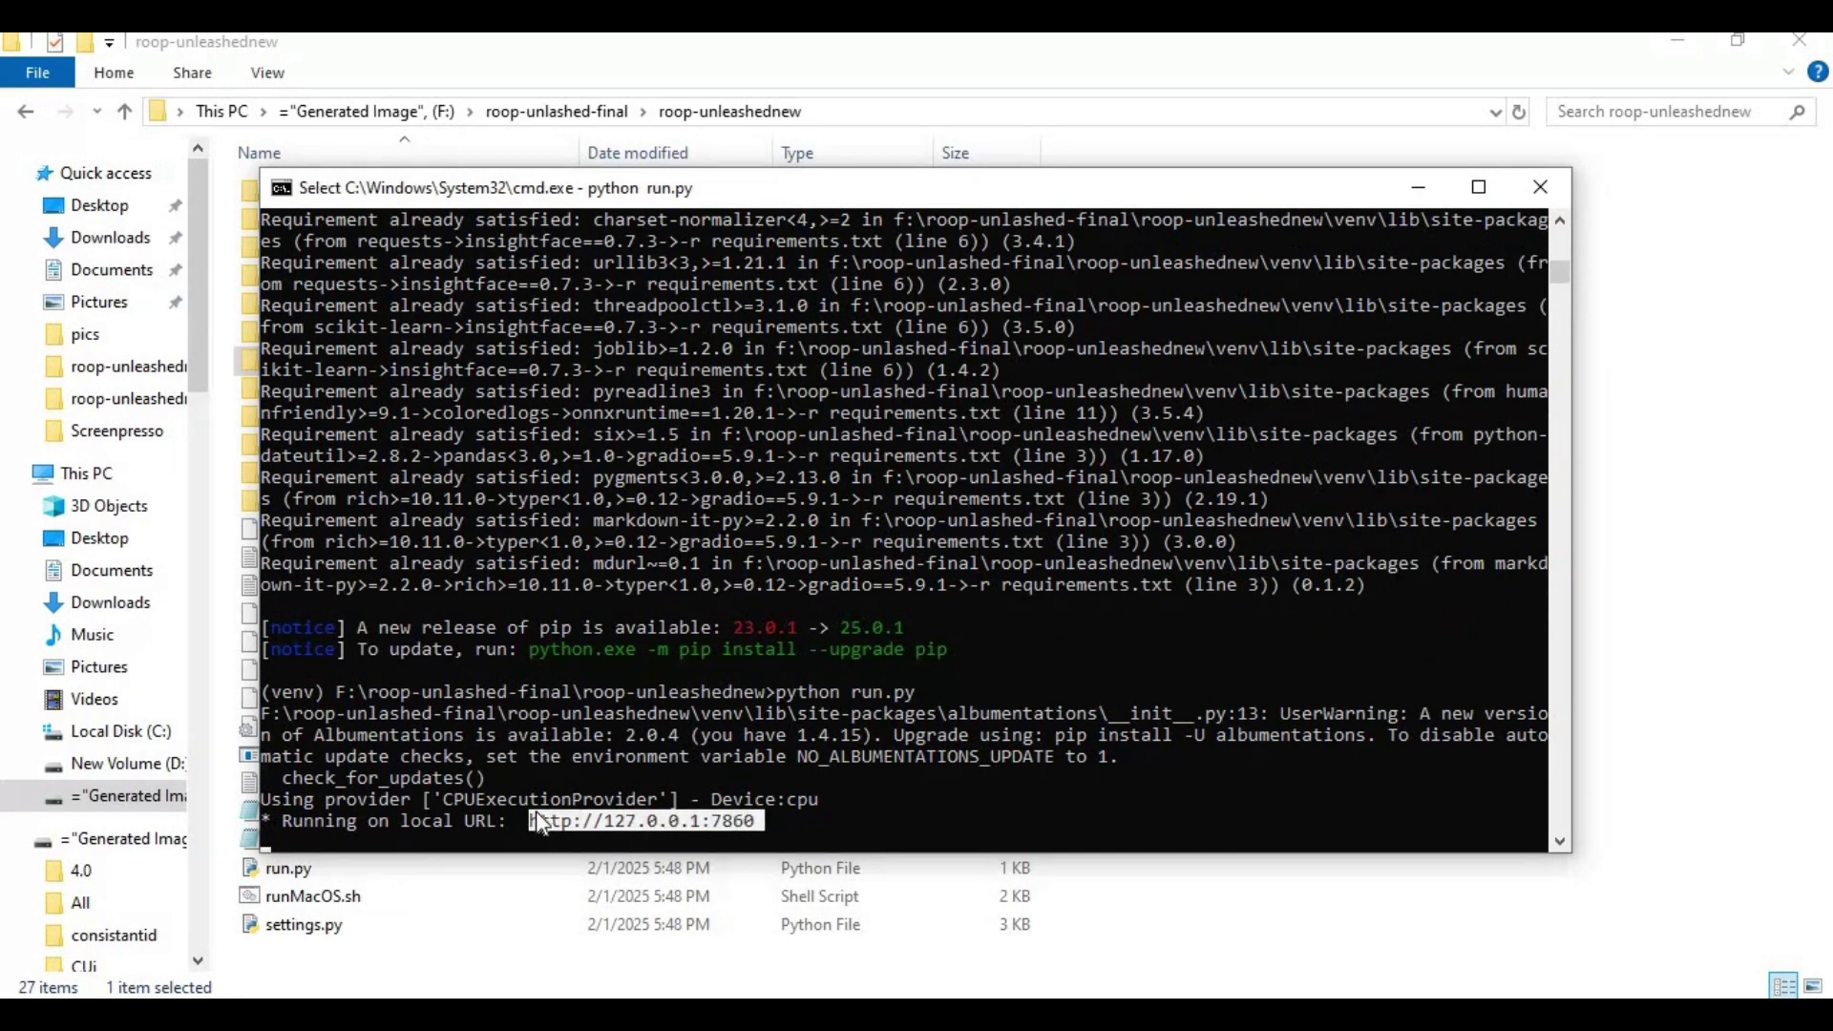
key(ctrl+c)
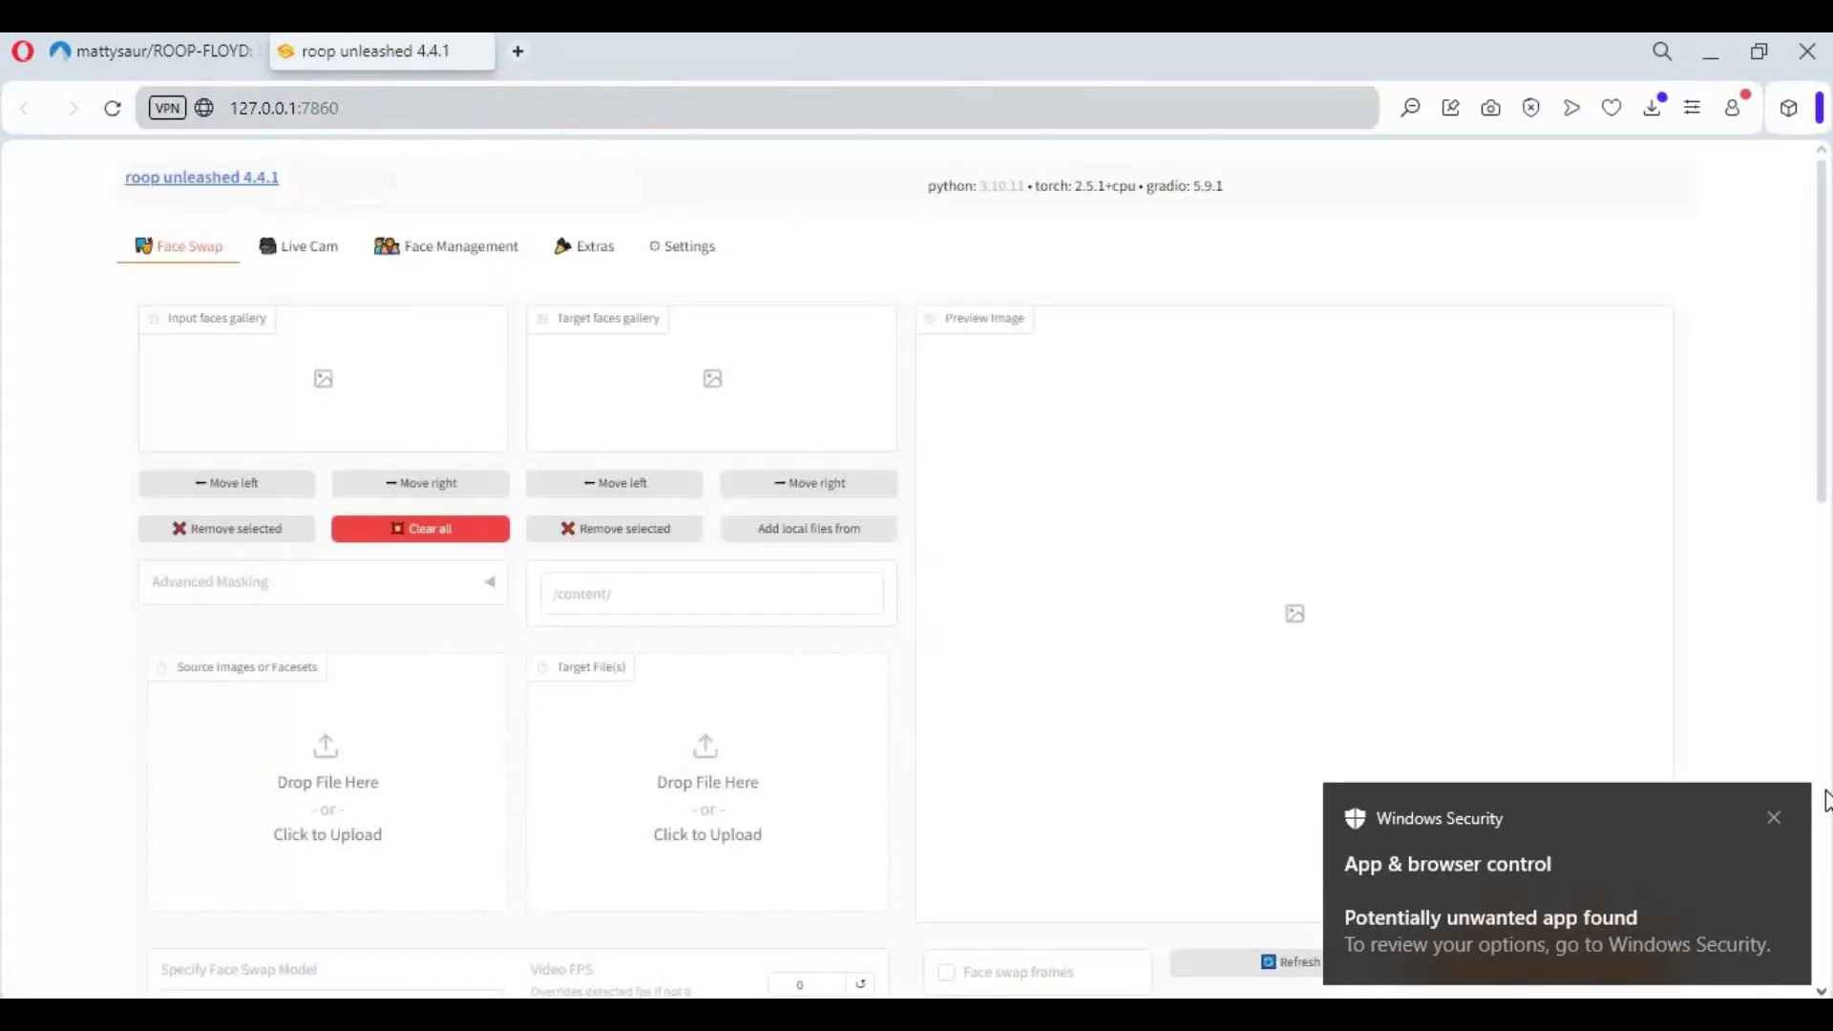
Dismiss the security notice, scroll through the Roop Unleashed 4.4.1 page, and close its tab.
click(1776, 823)
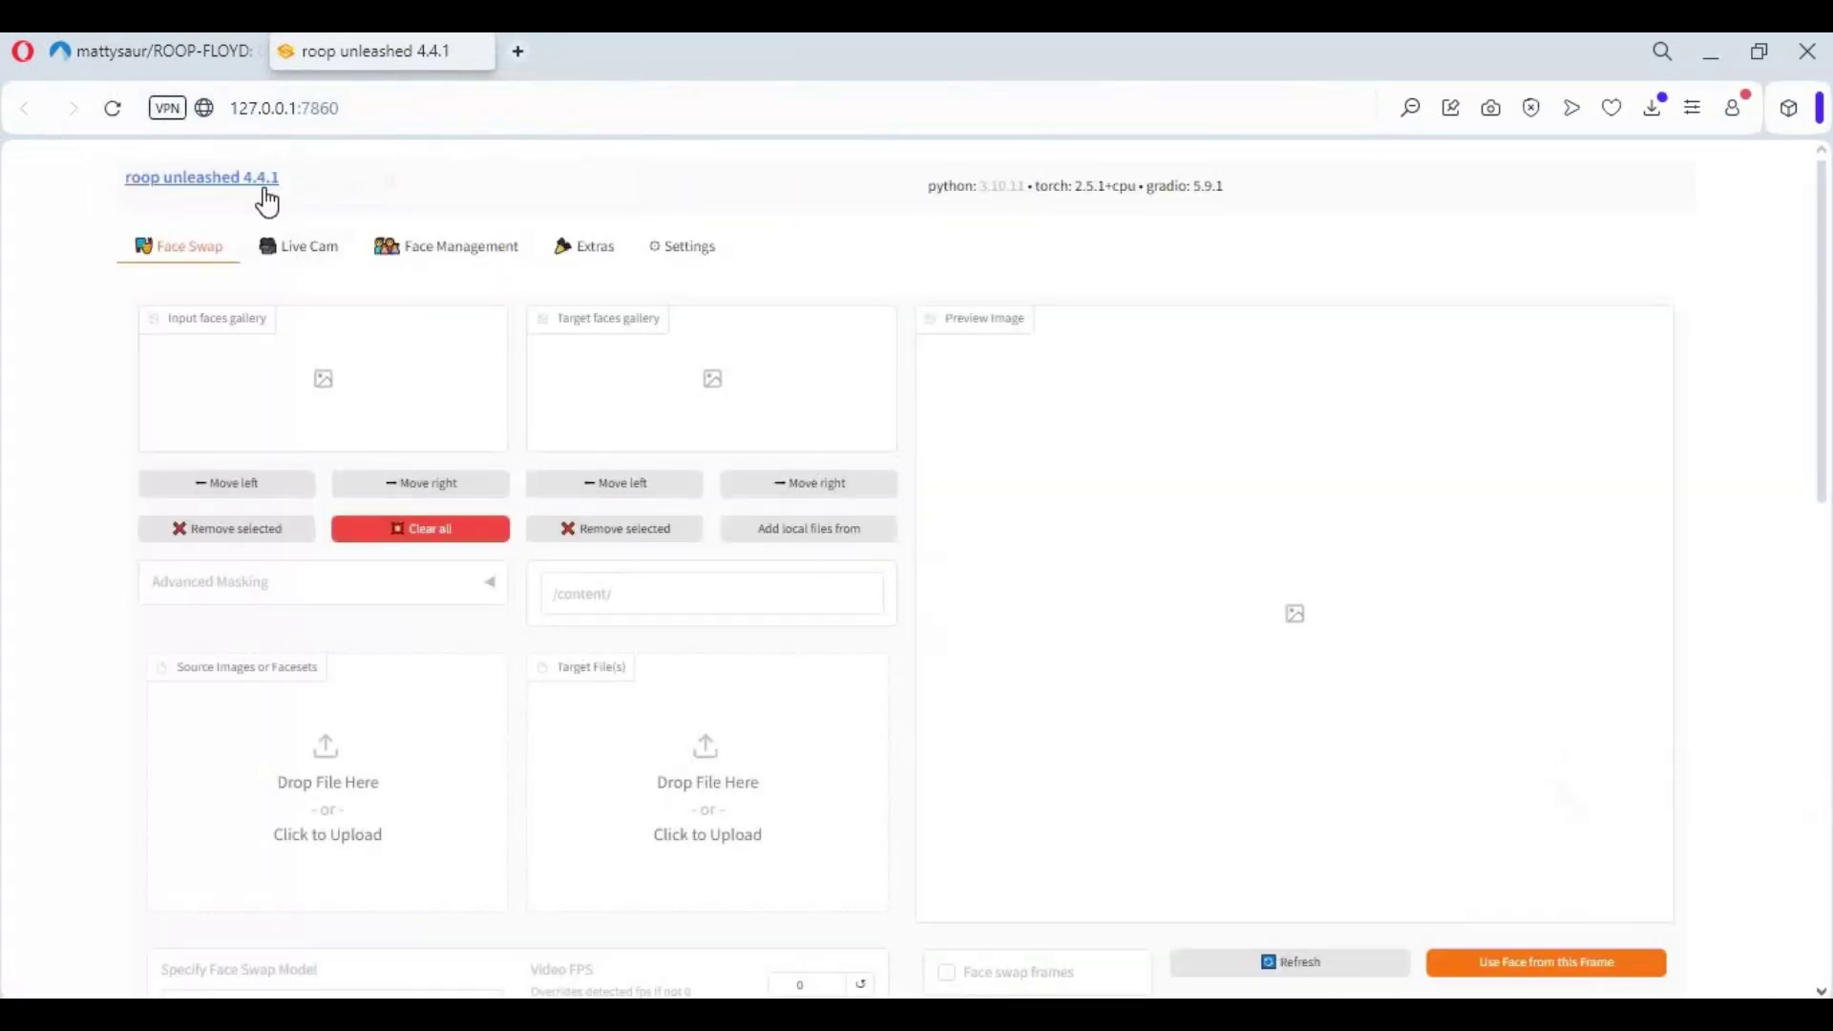
scroll(867, 496, down, 15)
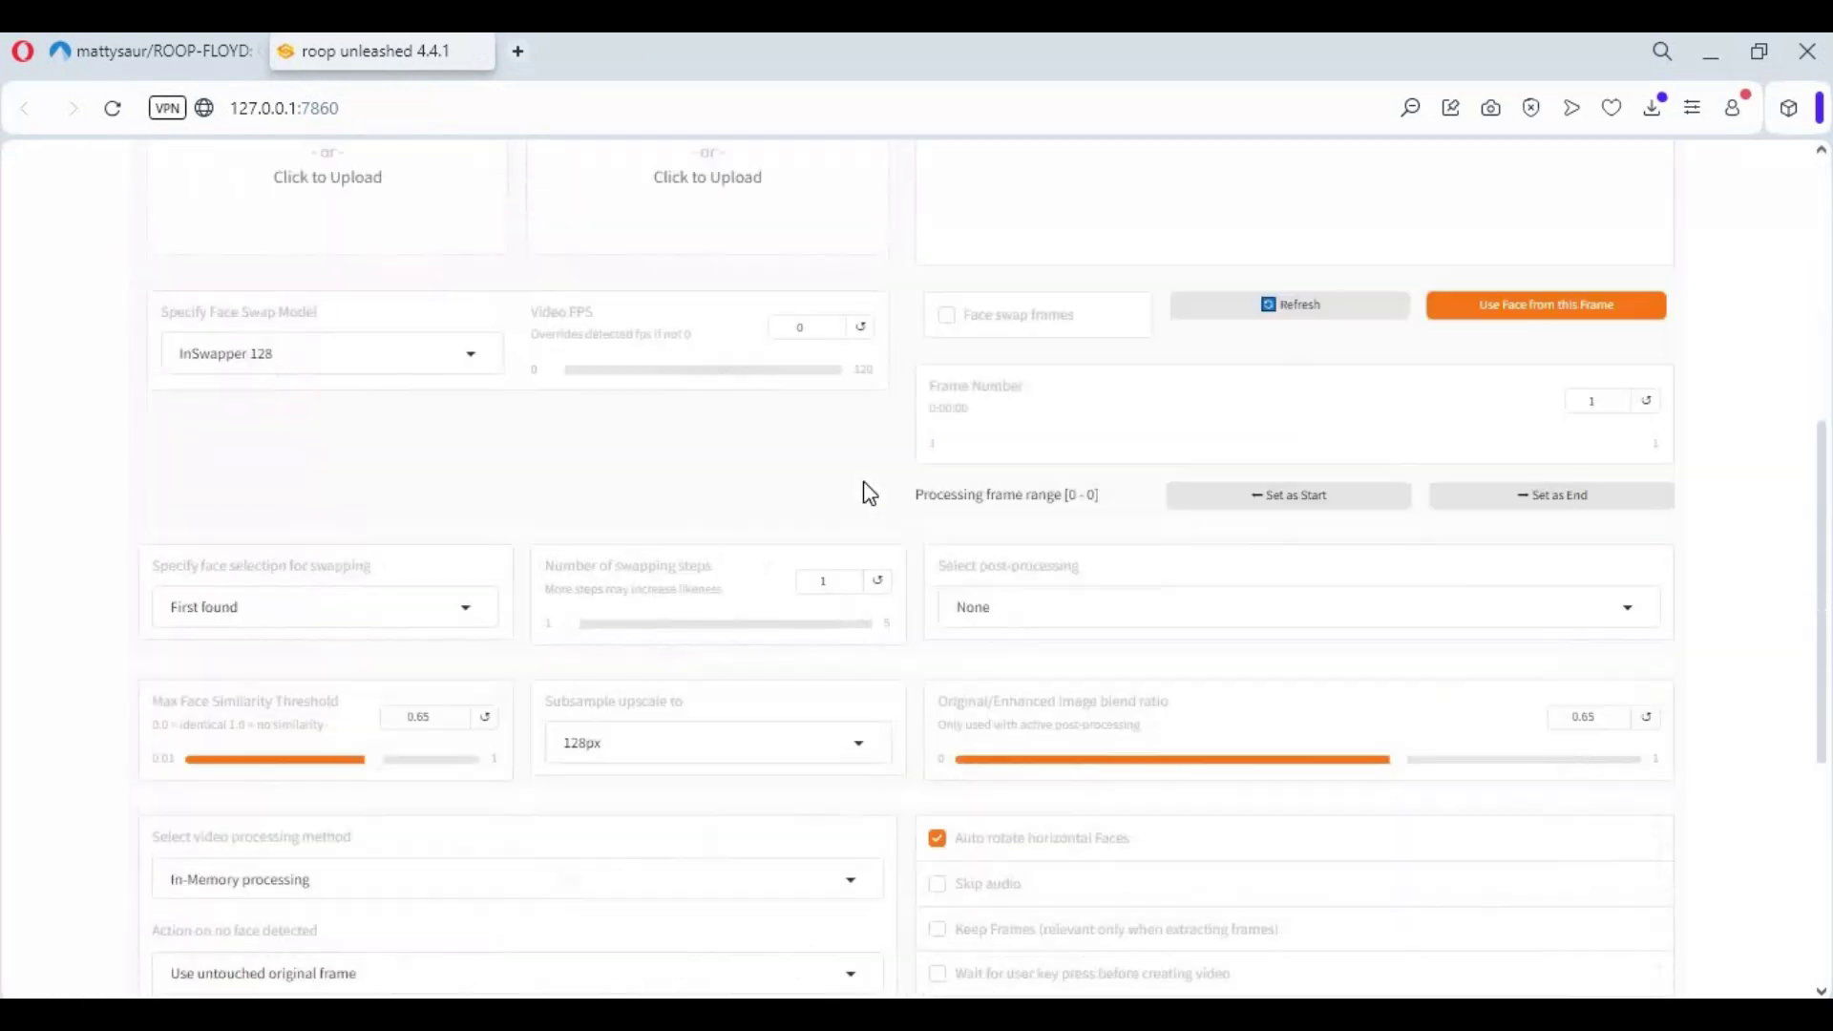
scroll(867, 495, up, 15)
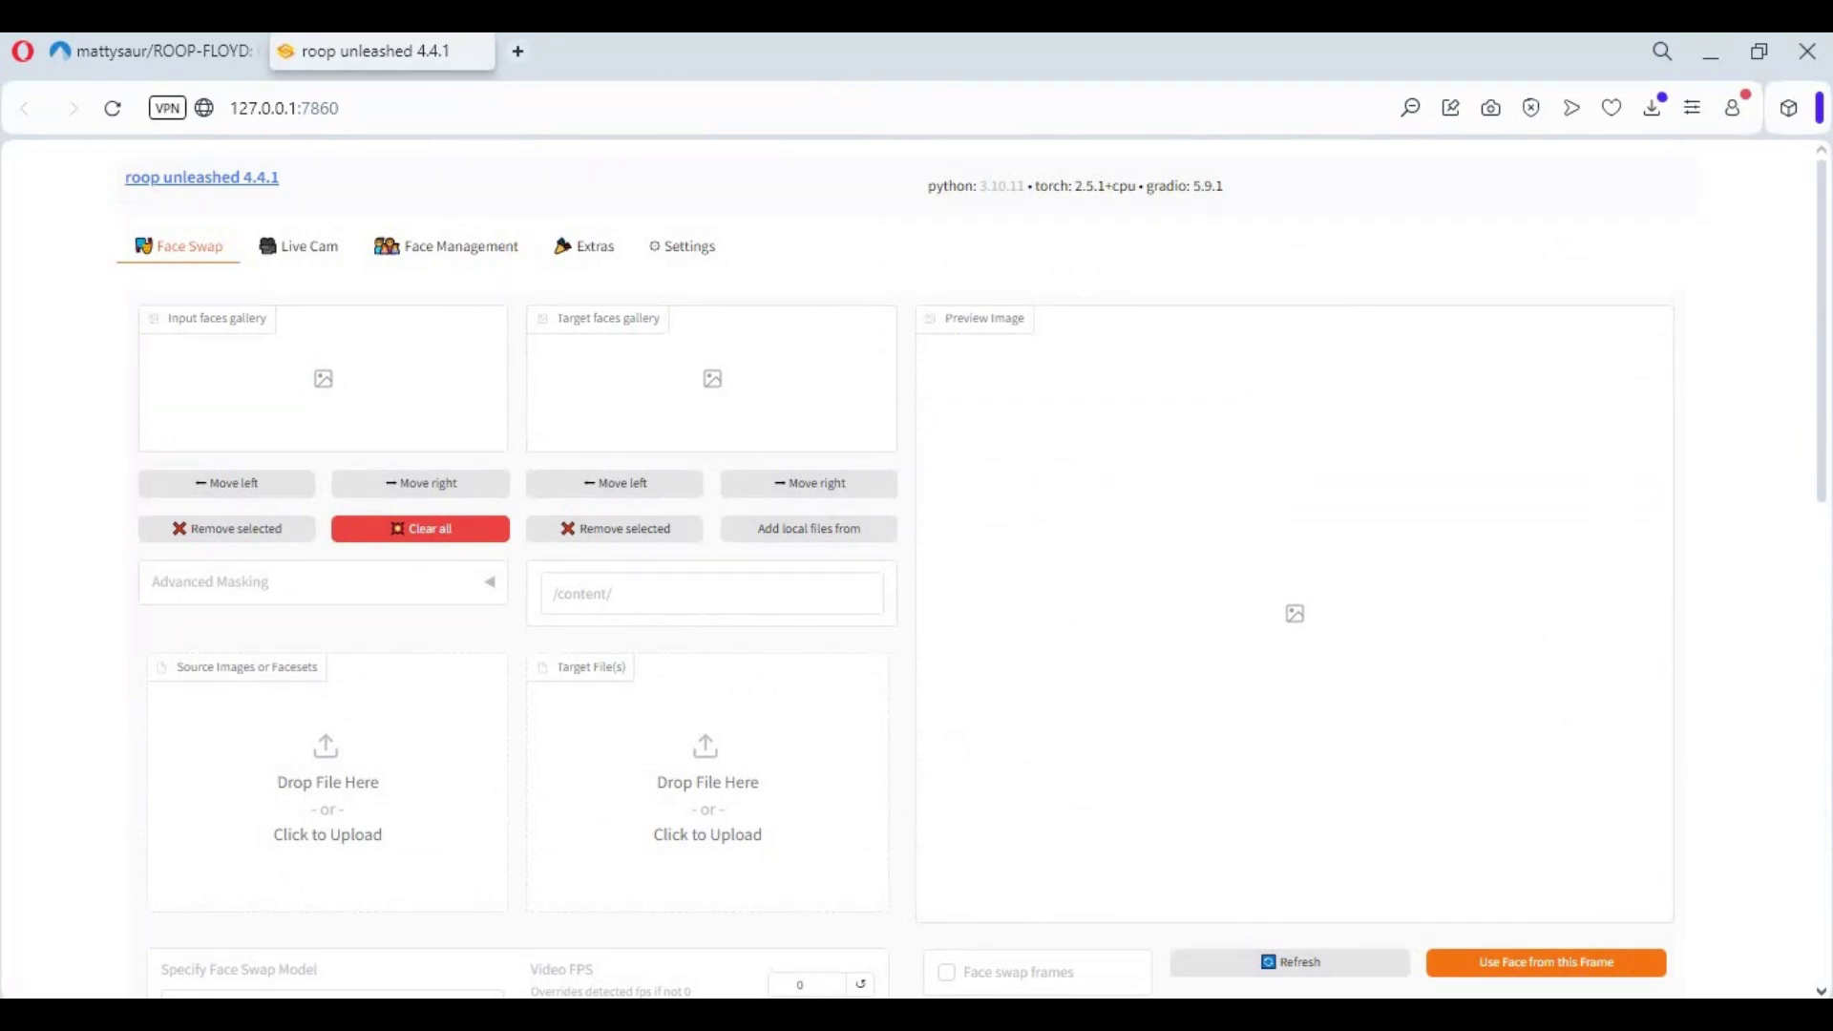
click(480, 52)
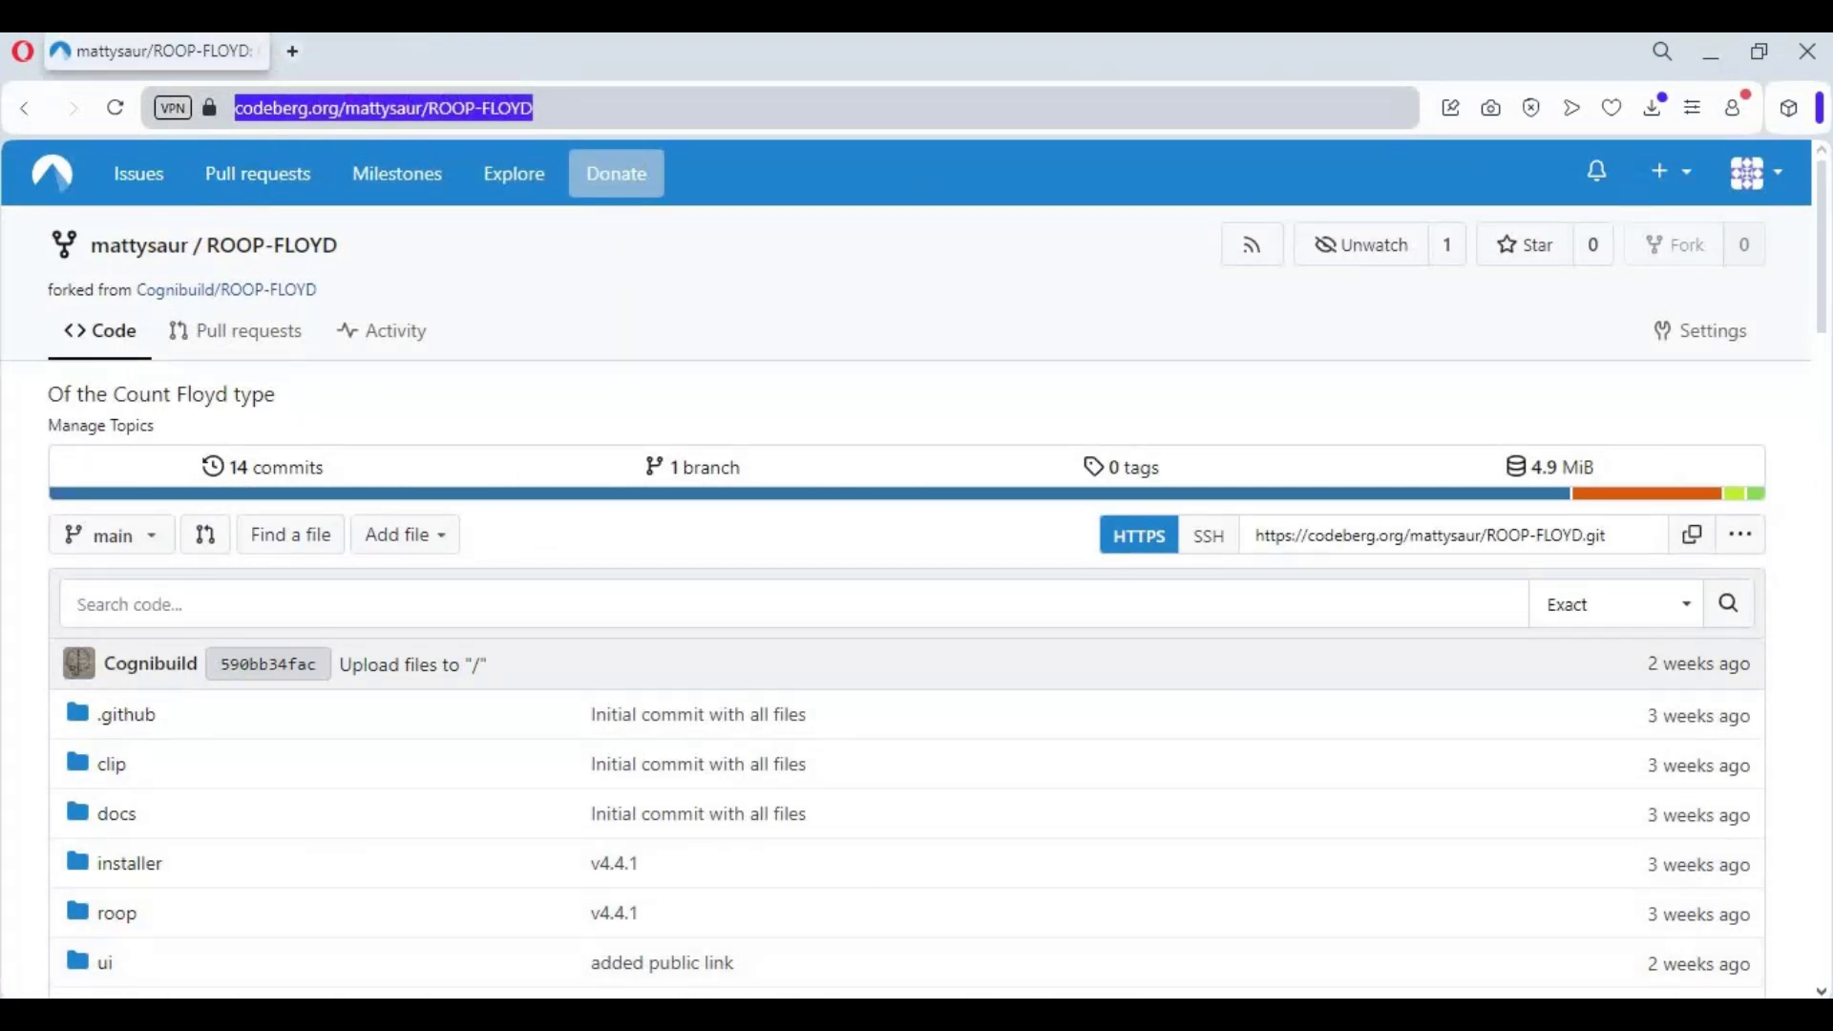
key(alt+Tab)
Create New Text Document.txt in the roop-unleashednew folder and open it in Notepad.
click(1419, 188)
key(alt+Tab)
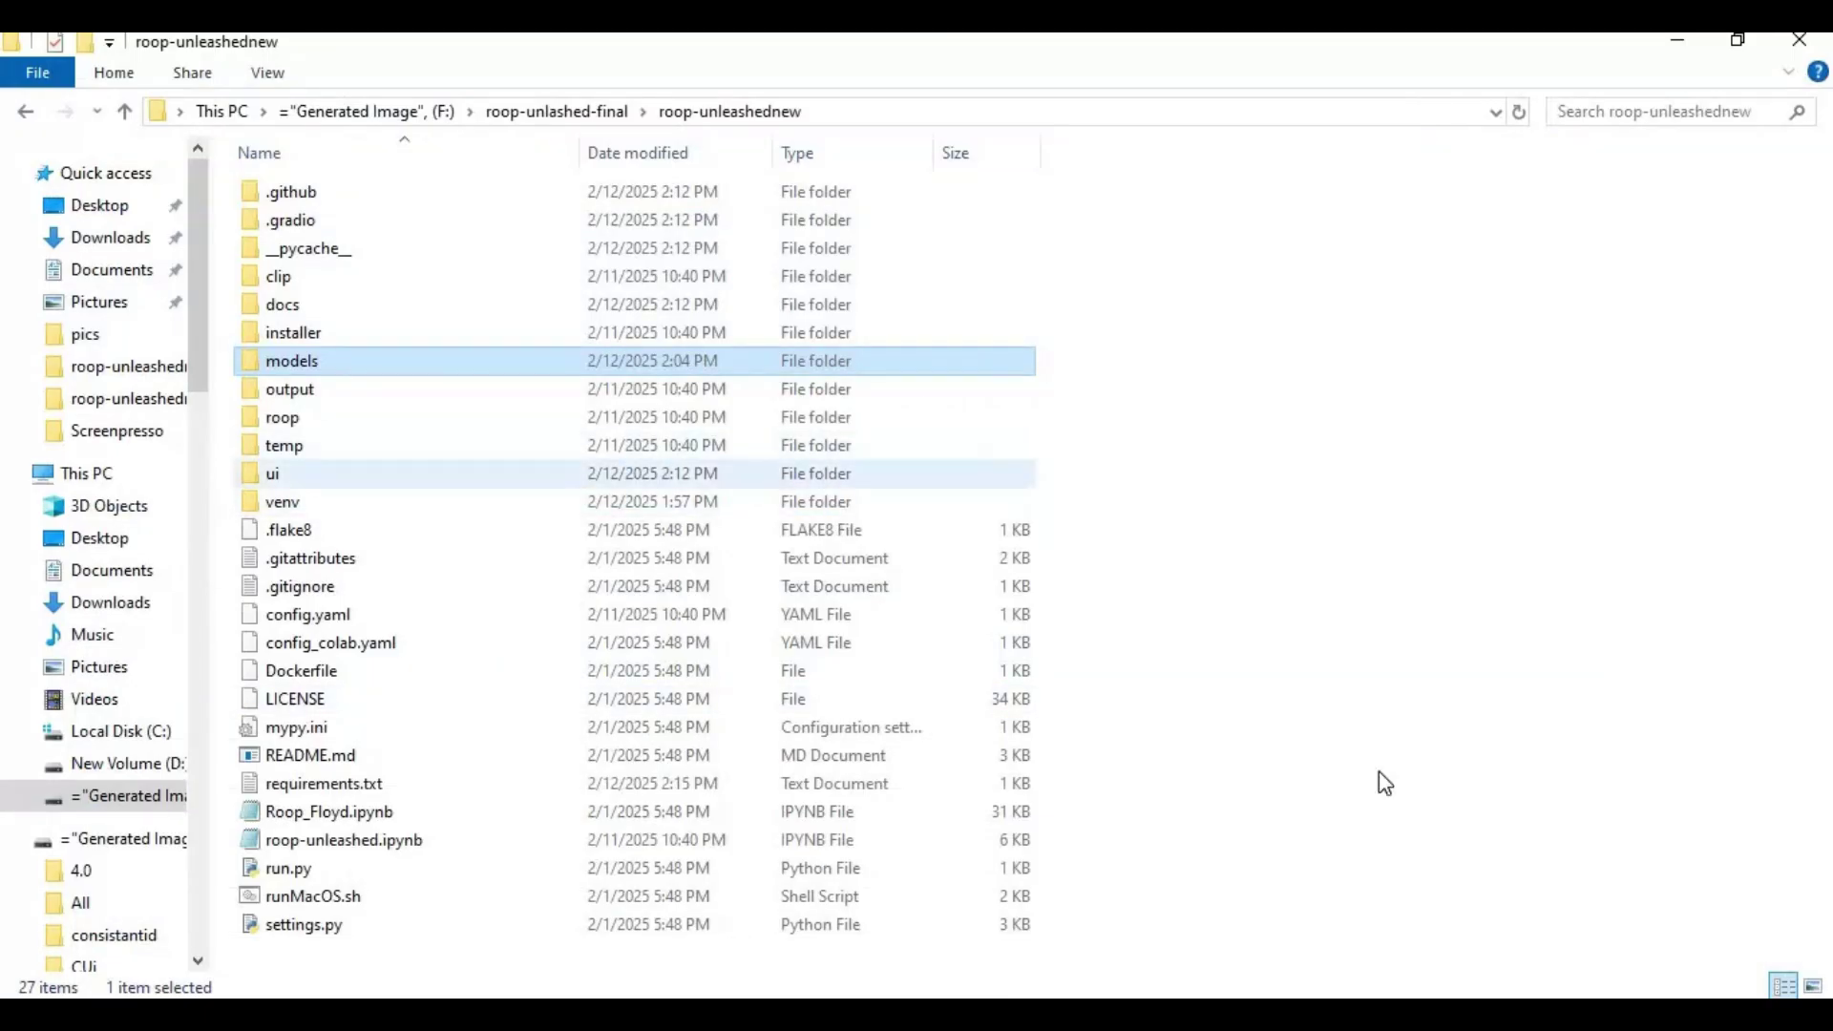
right_click(1228, 673)
mouse_move(1334, 615)
click(1624, 743)
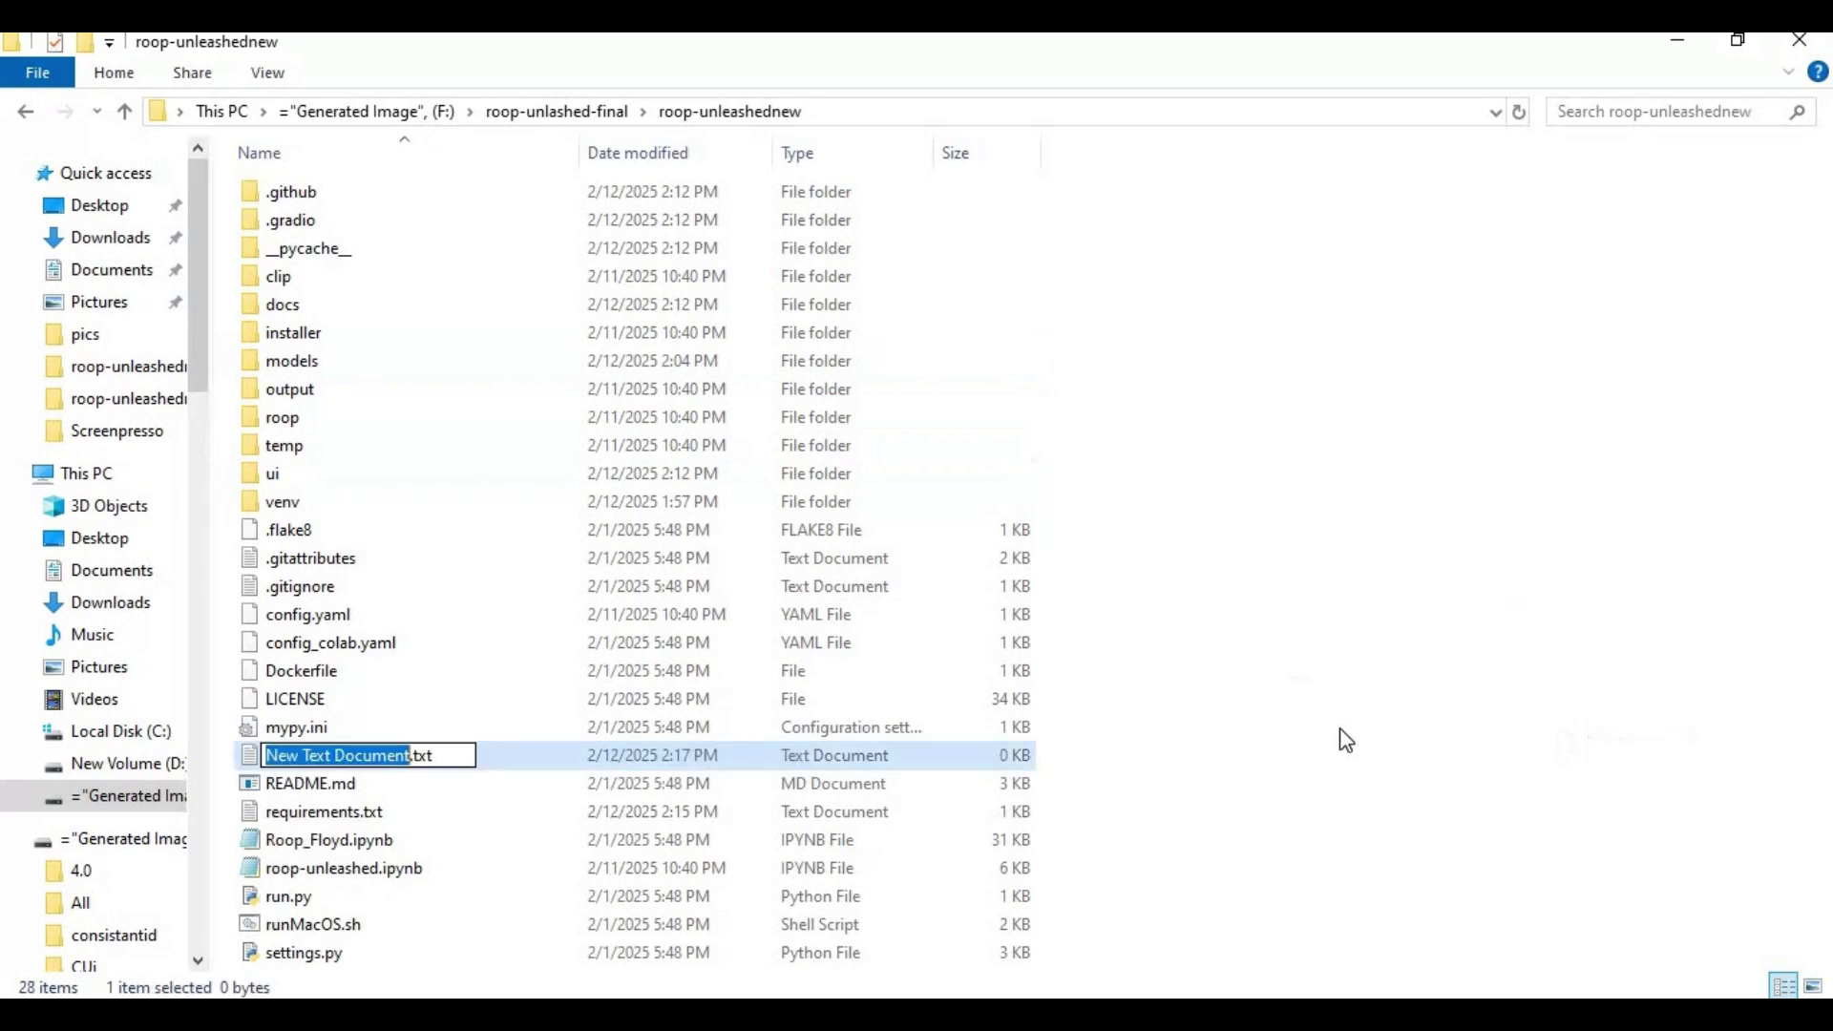
click(531, 766)
double_click(531, 755)
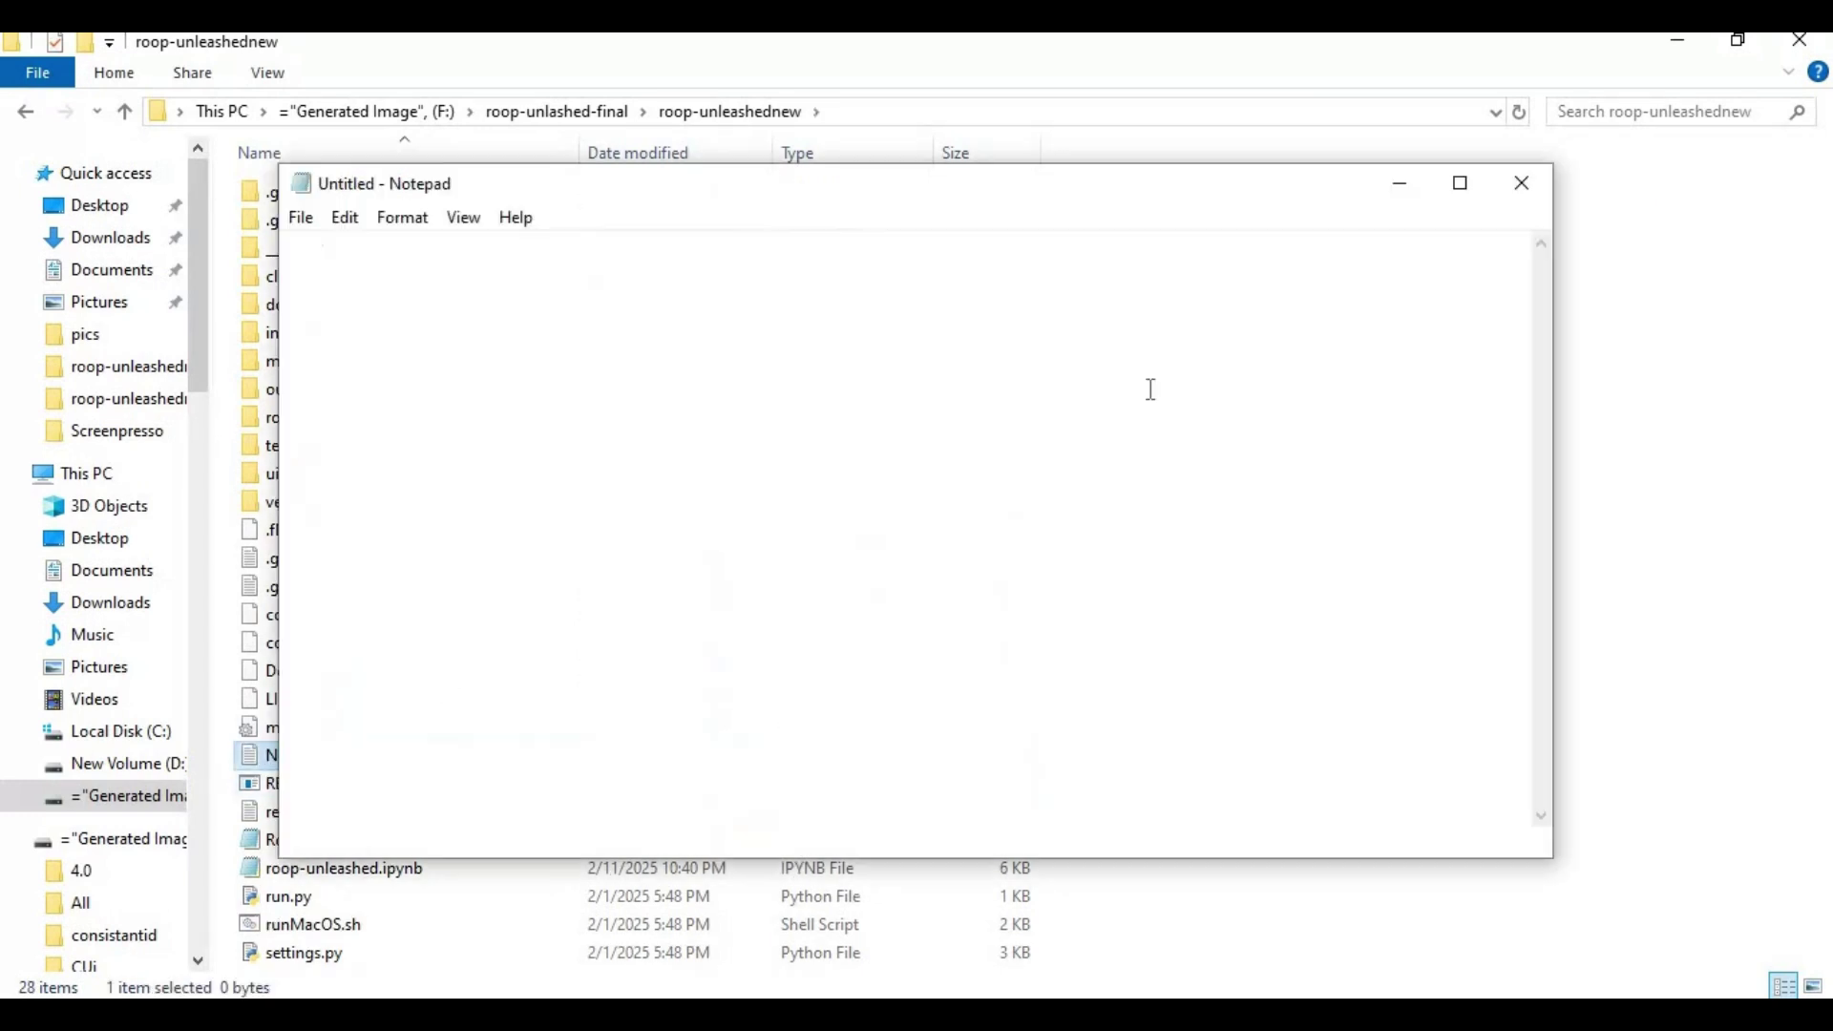
text(@ec)
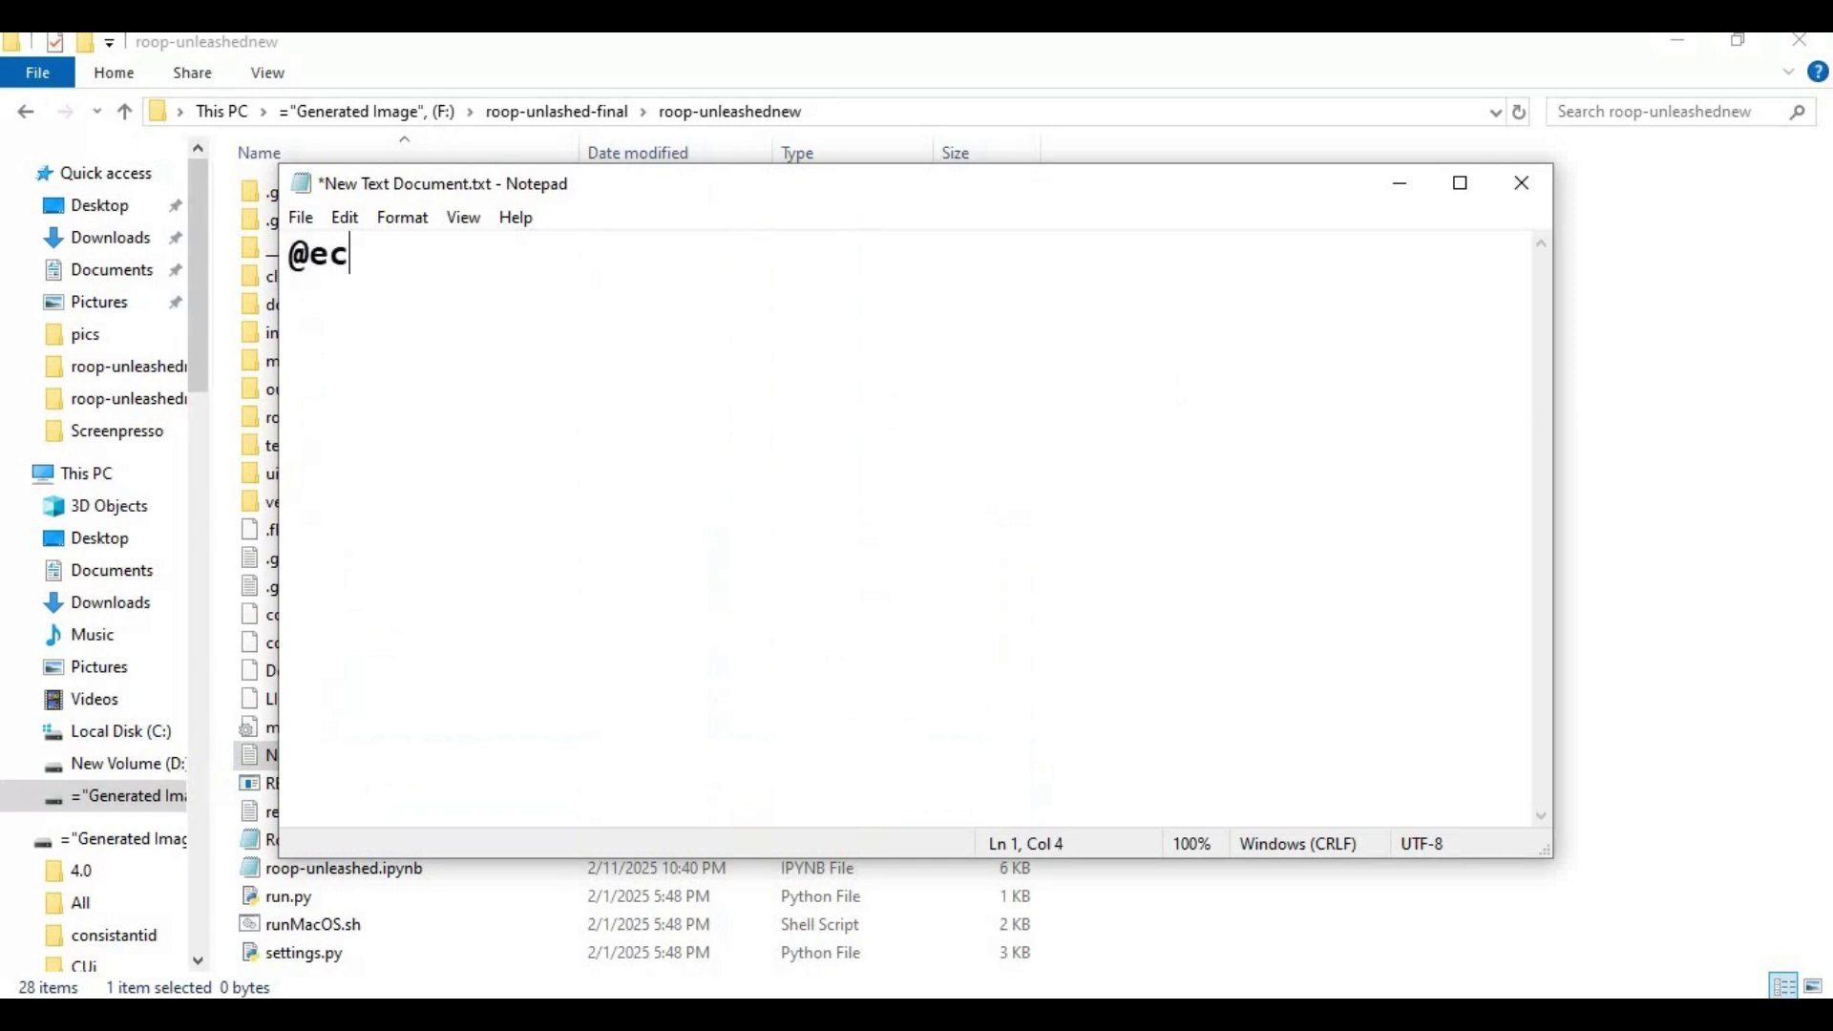
text(ho off)
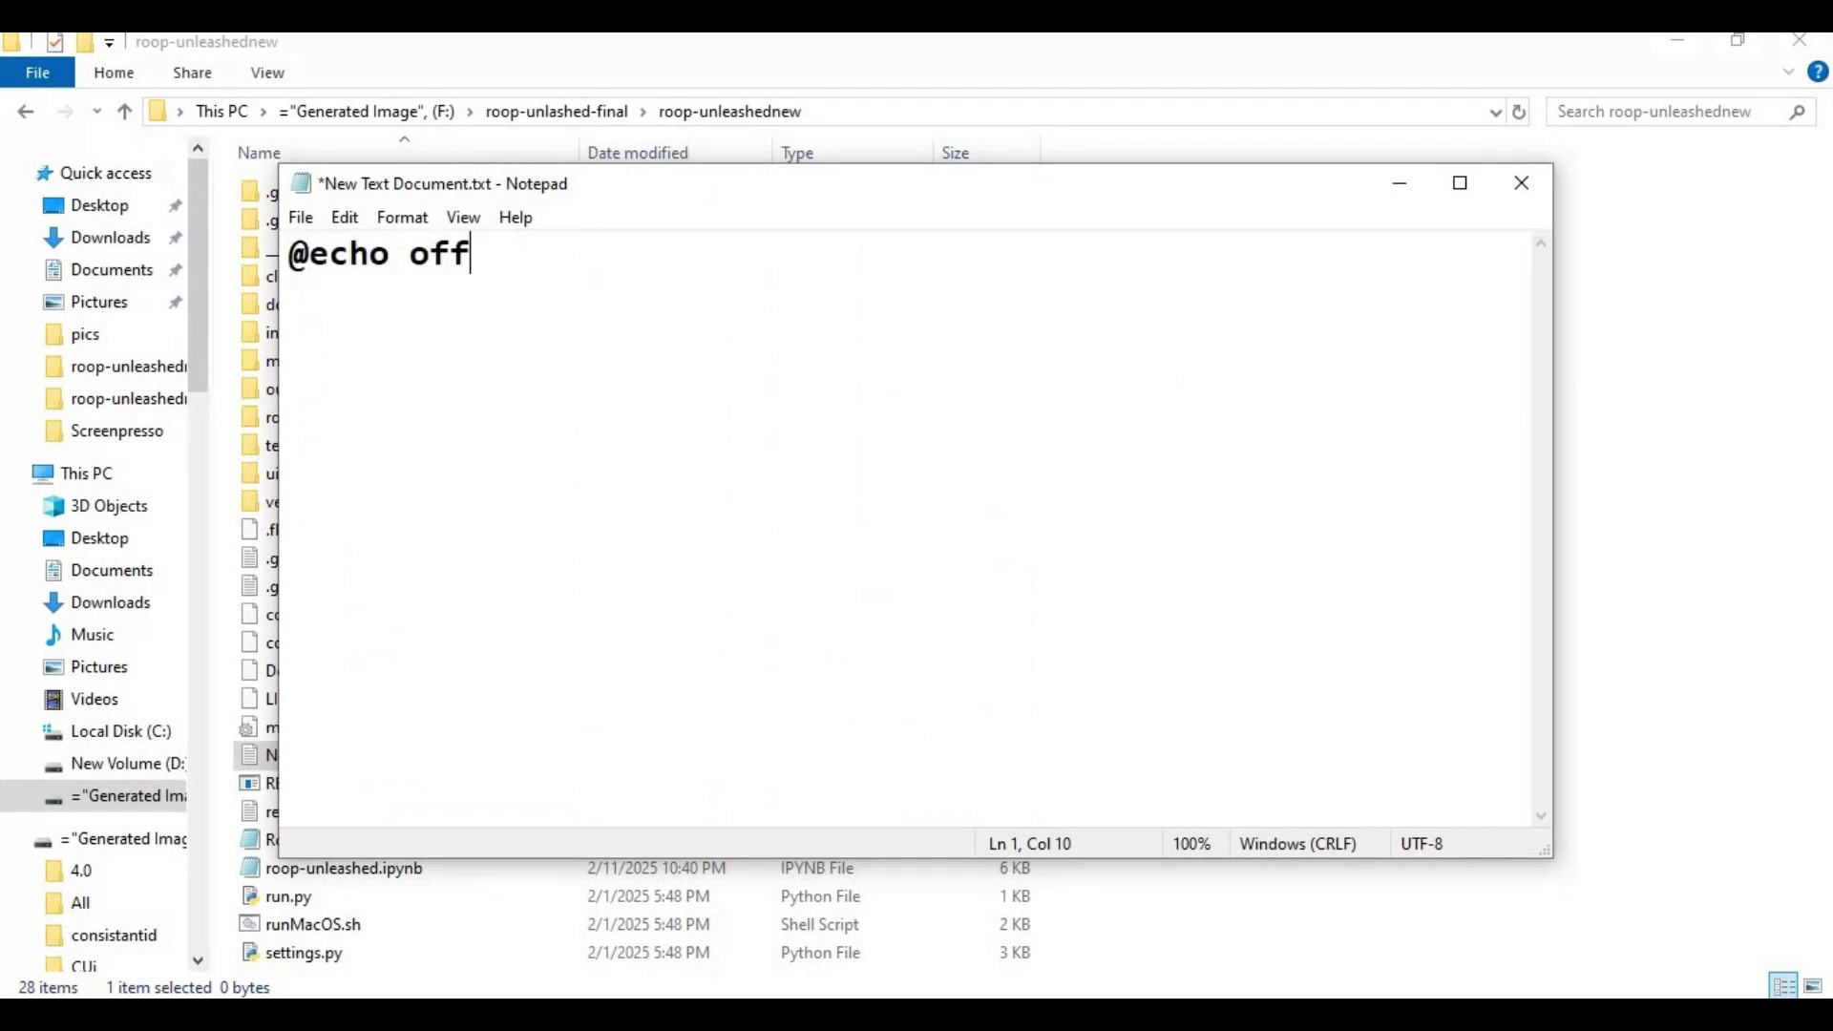
key(Return)
text(call venv)
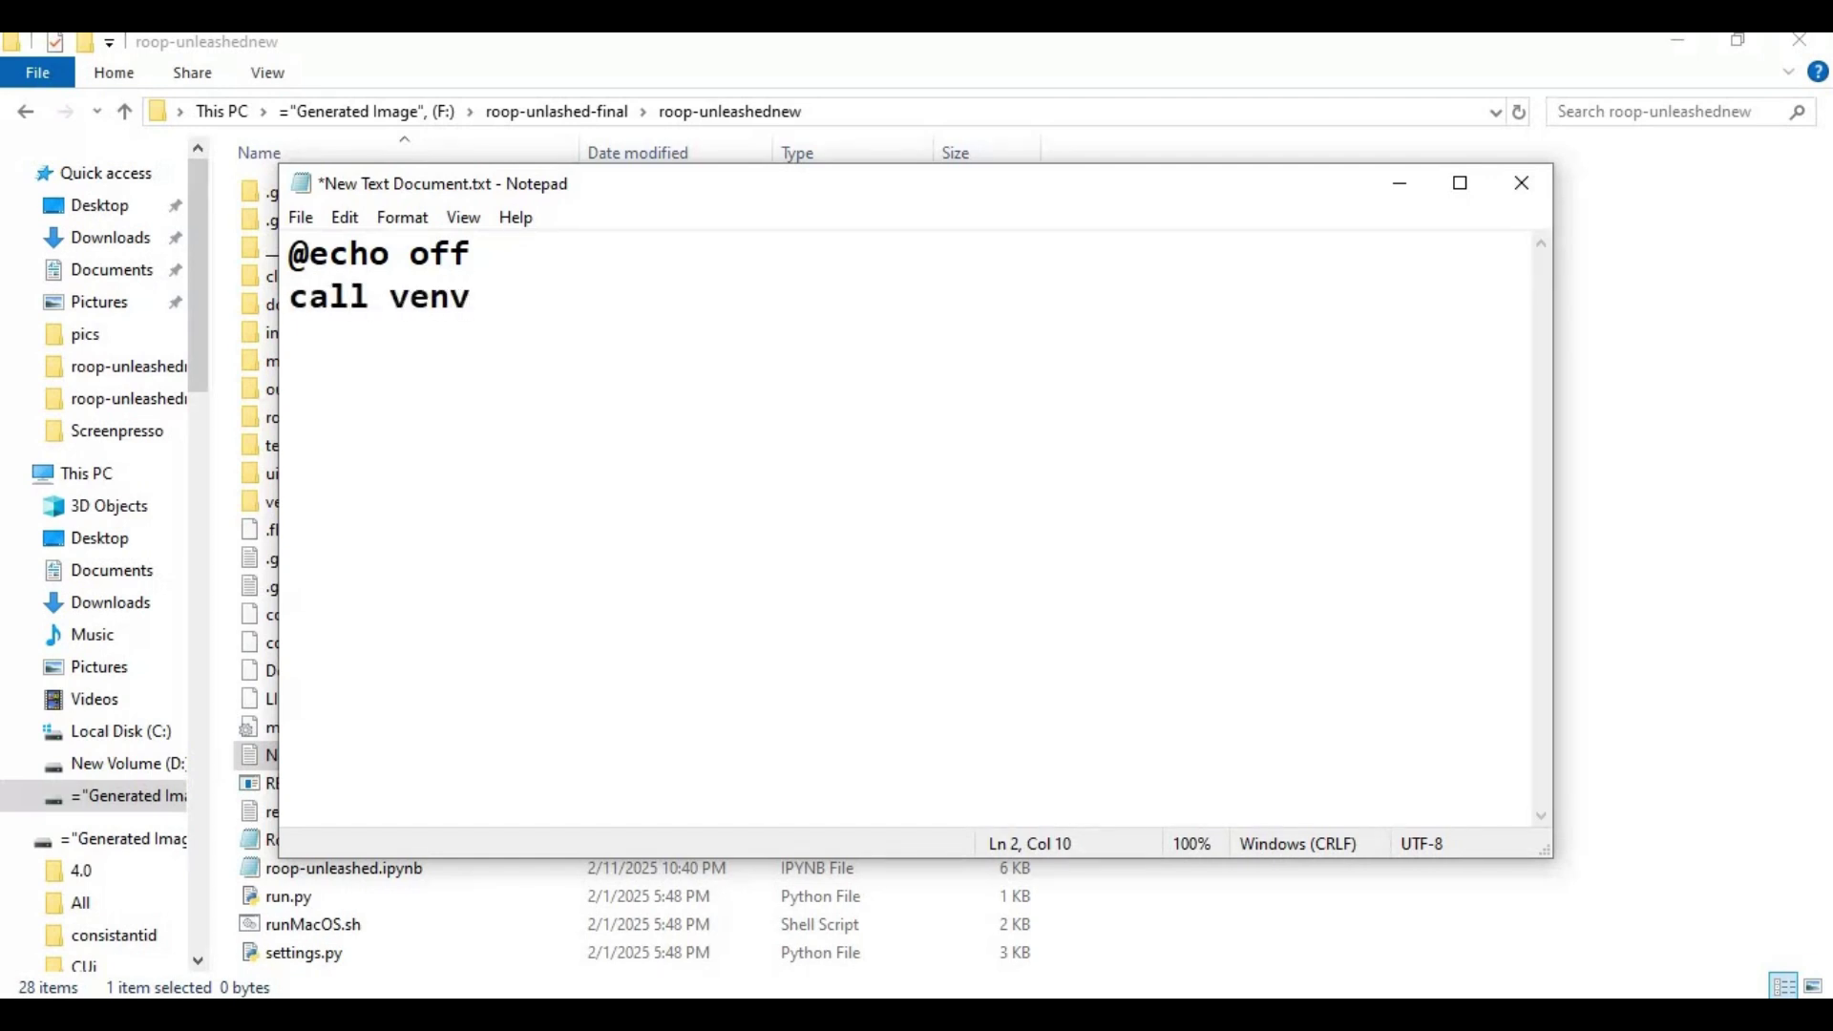
text(\scrip)
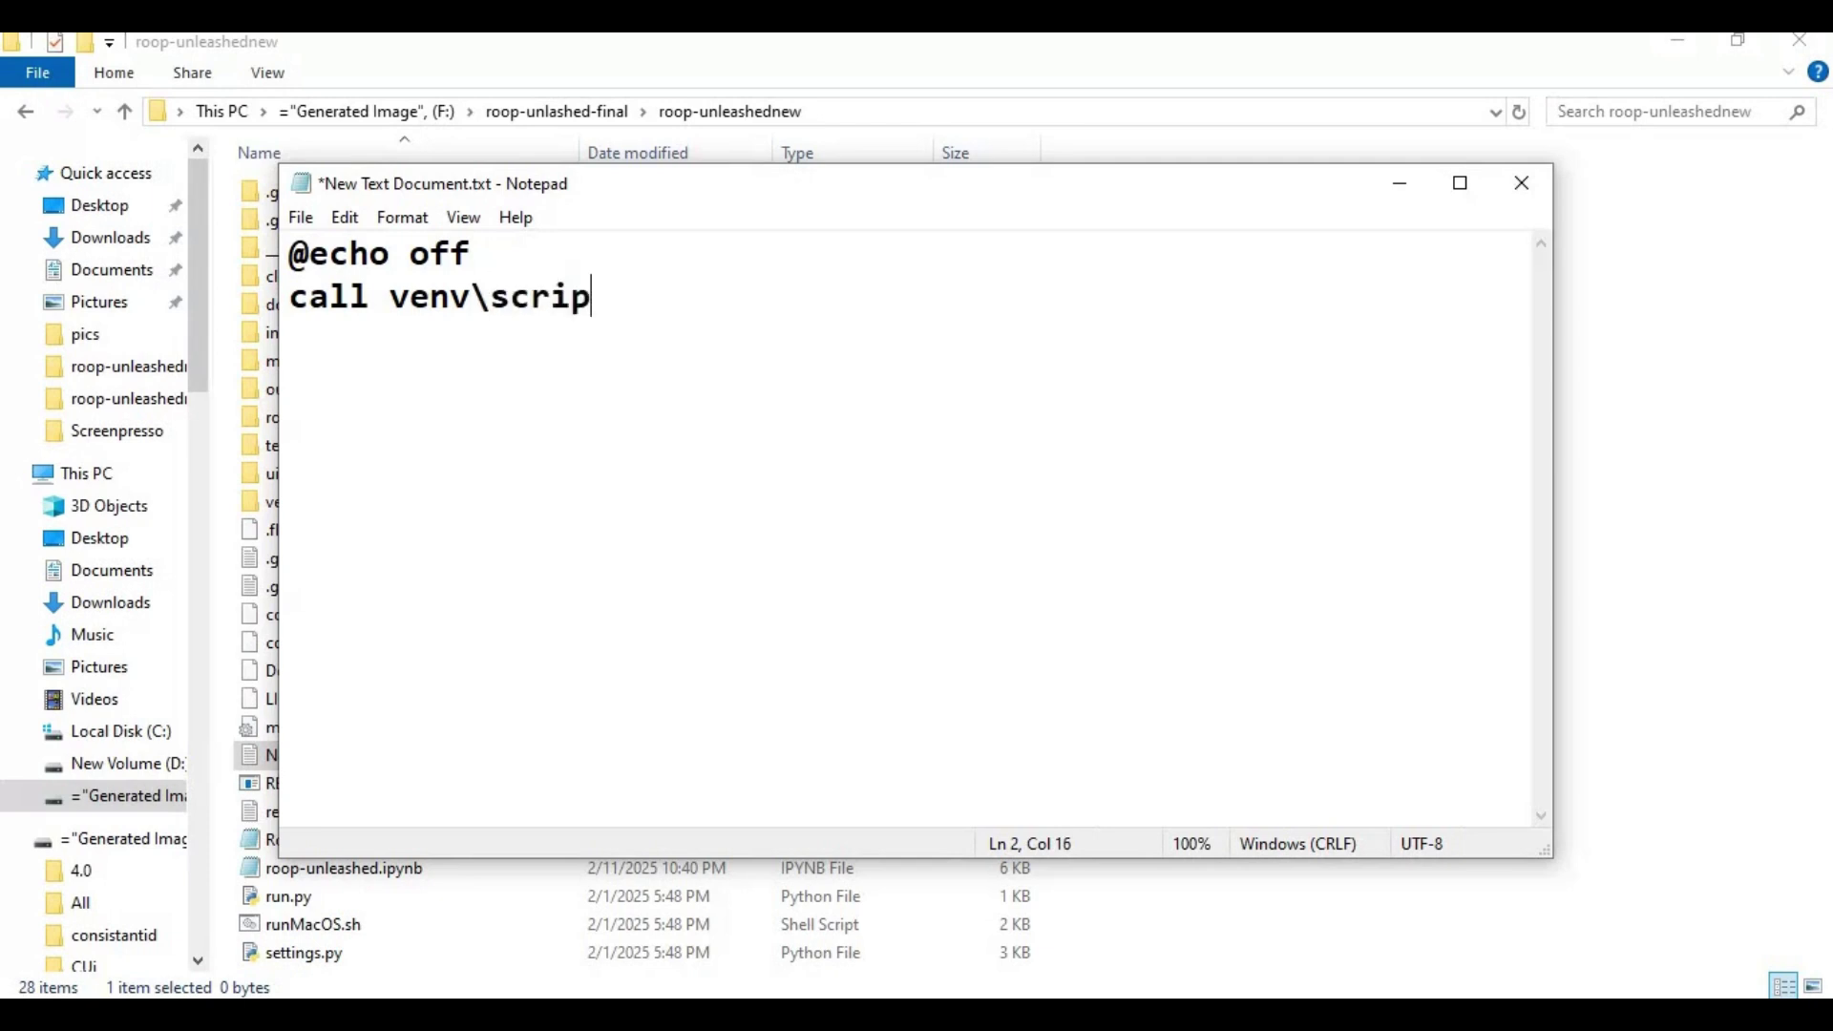
text(ts\)
text(ac)
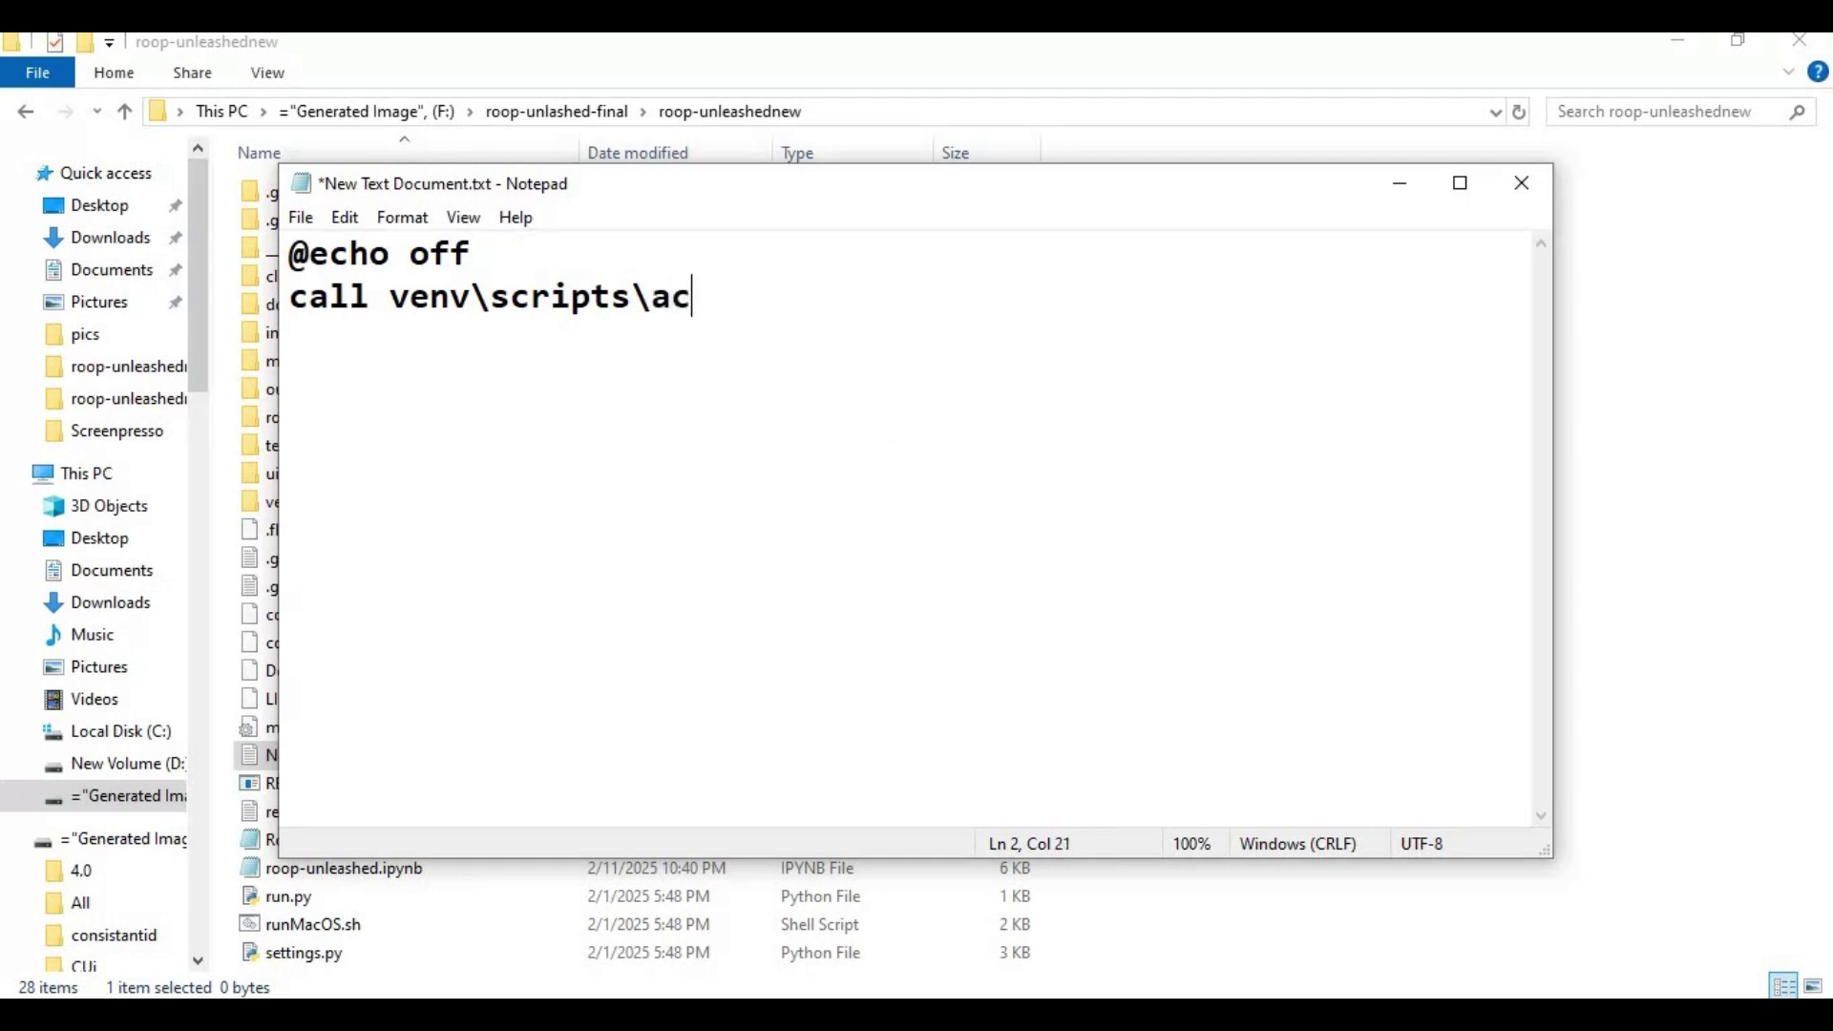
text(tivate)
key(Return)
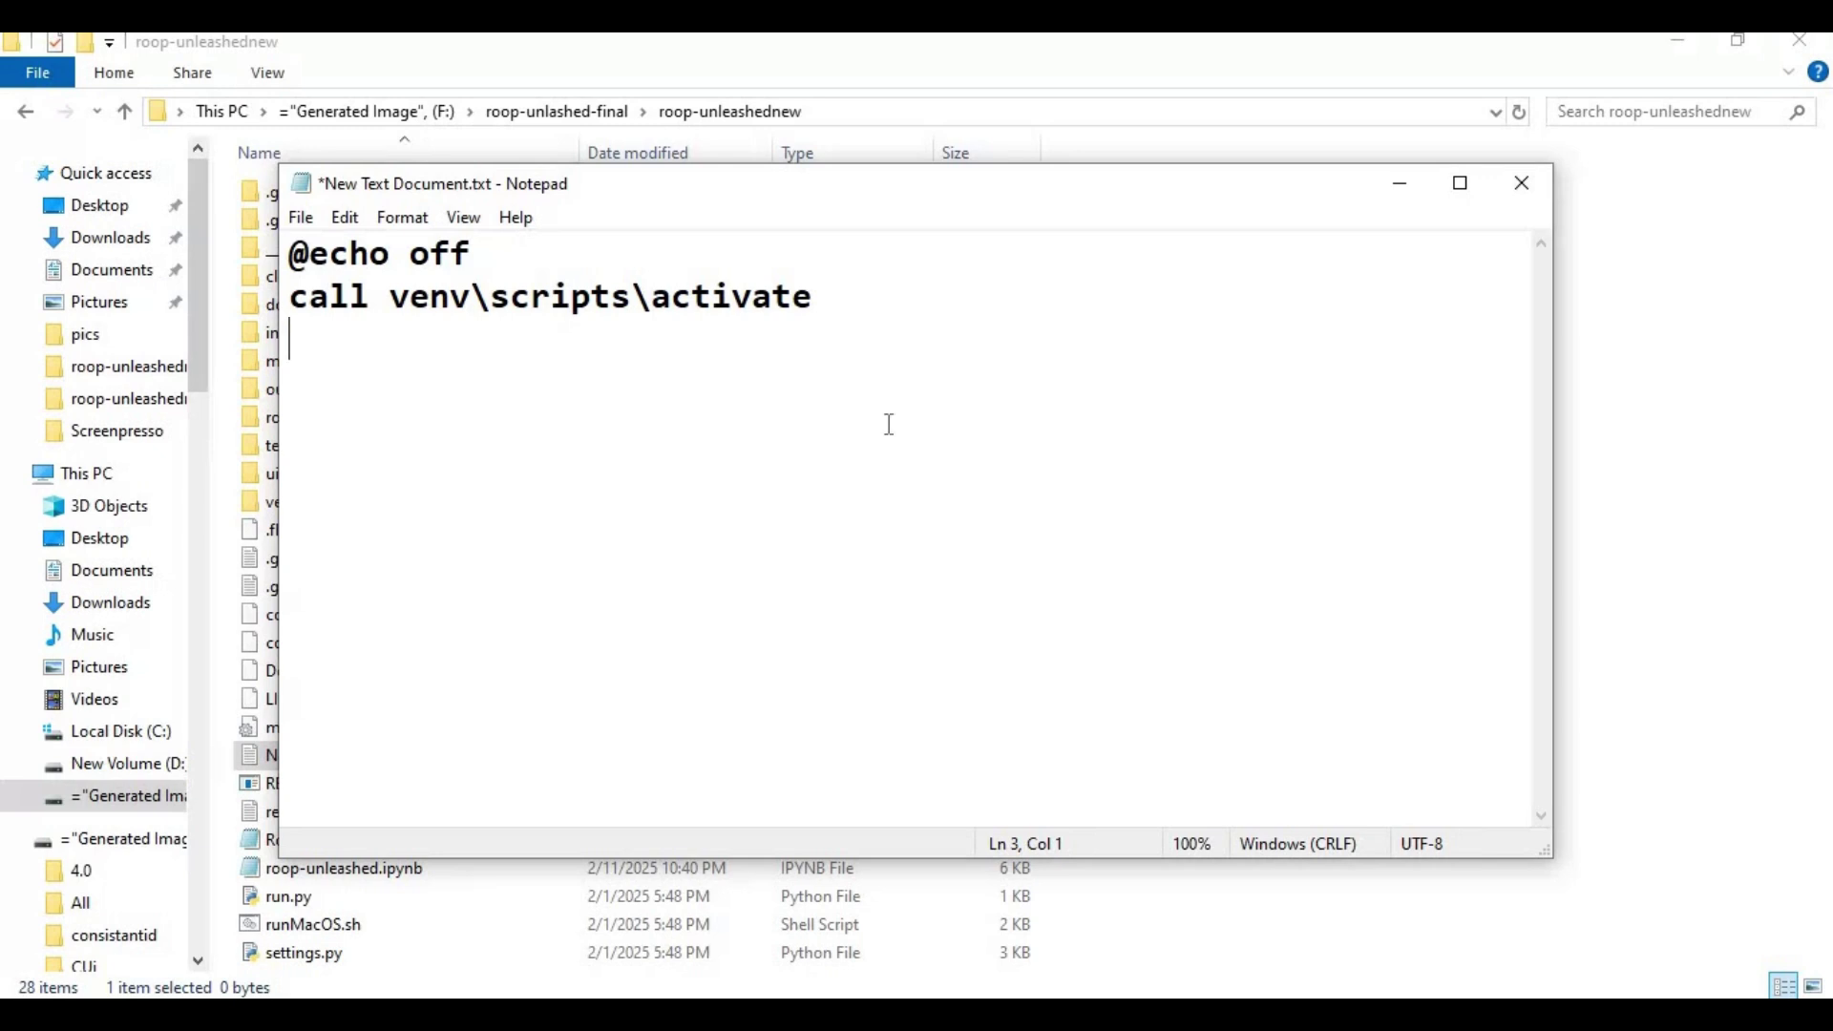
text(python run)
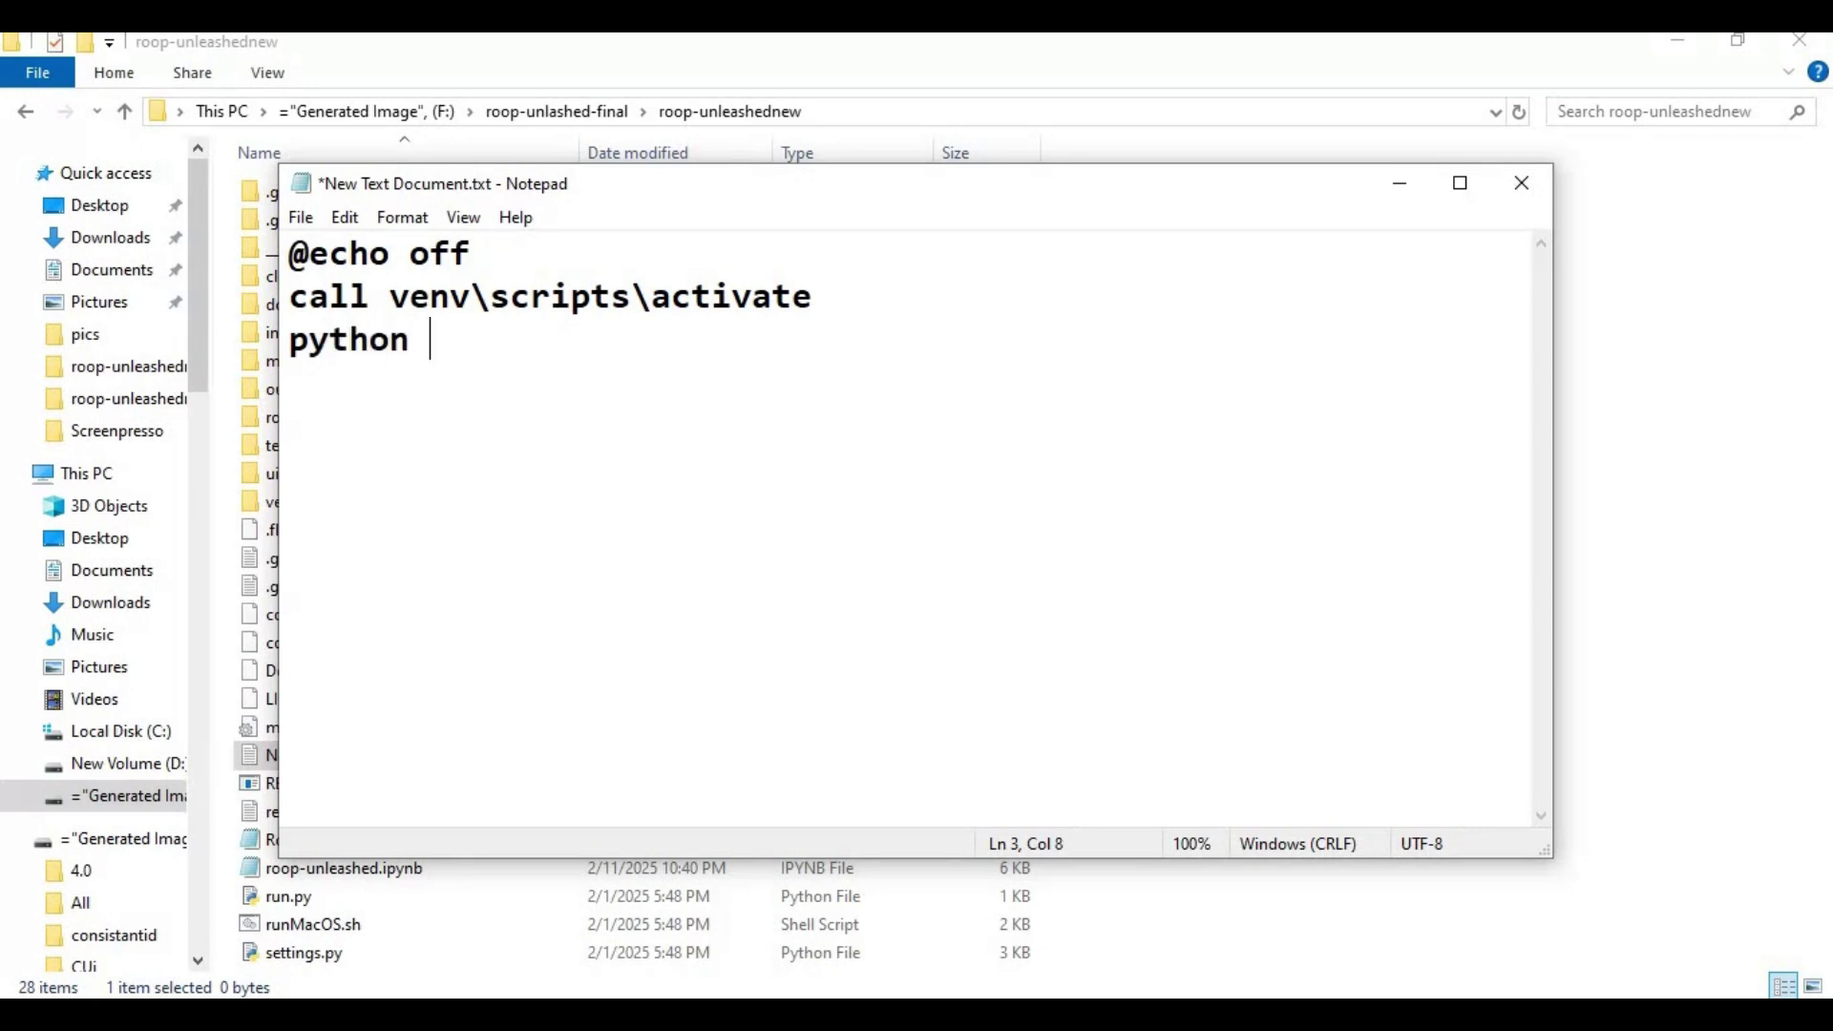
text(.py)
key(Return)
text(pause)
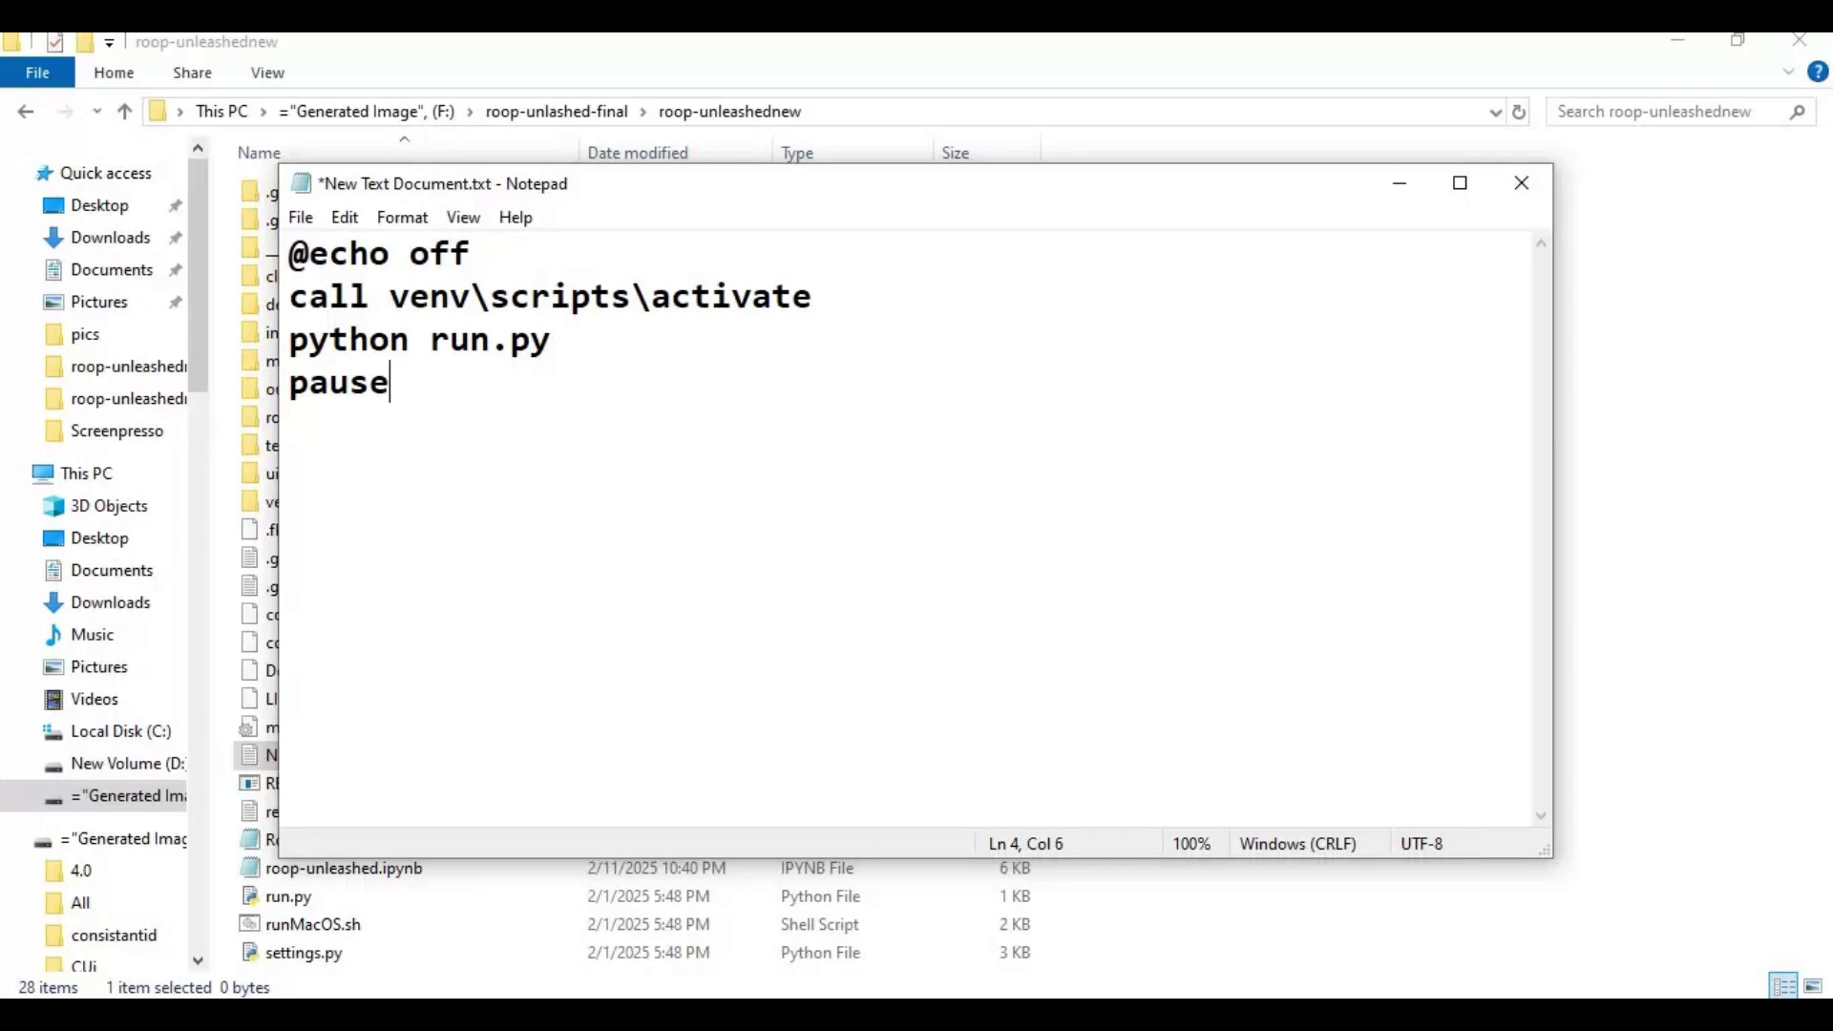
Save the text file, close Notepad, and reopen New Text Document.txt.
click(299, 220)
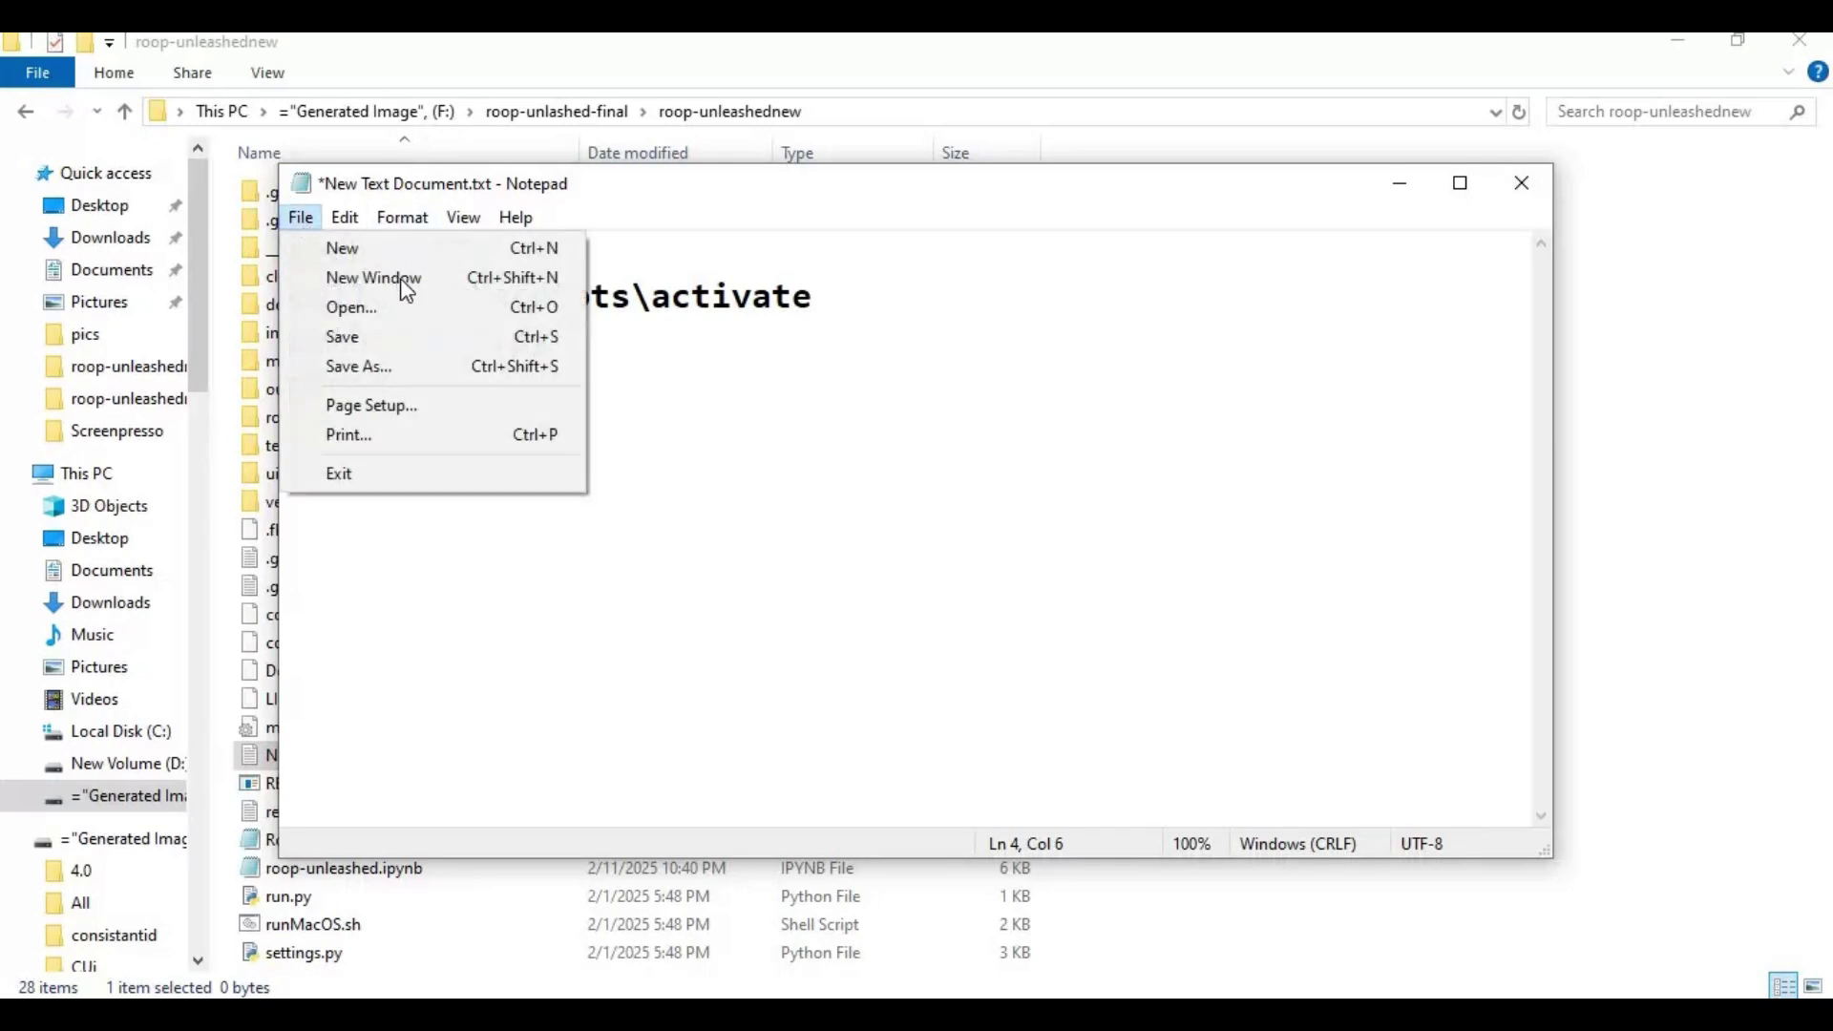
click(397, 337)
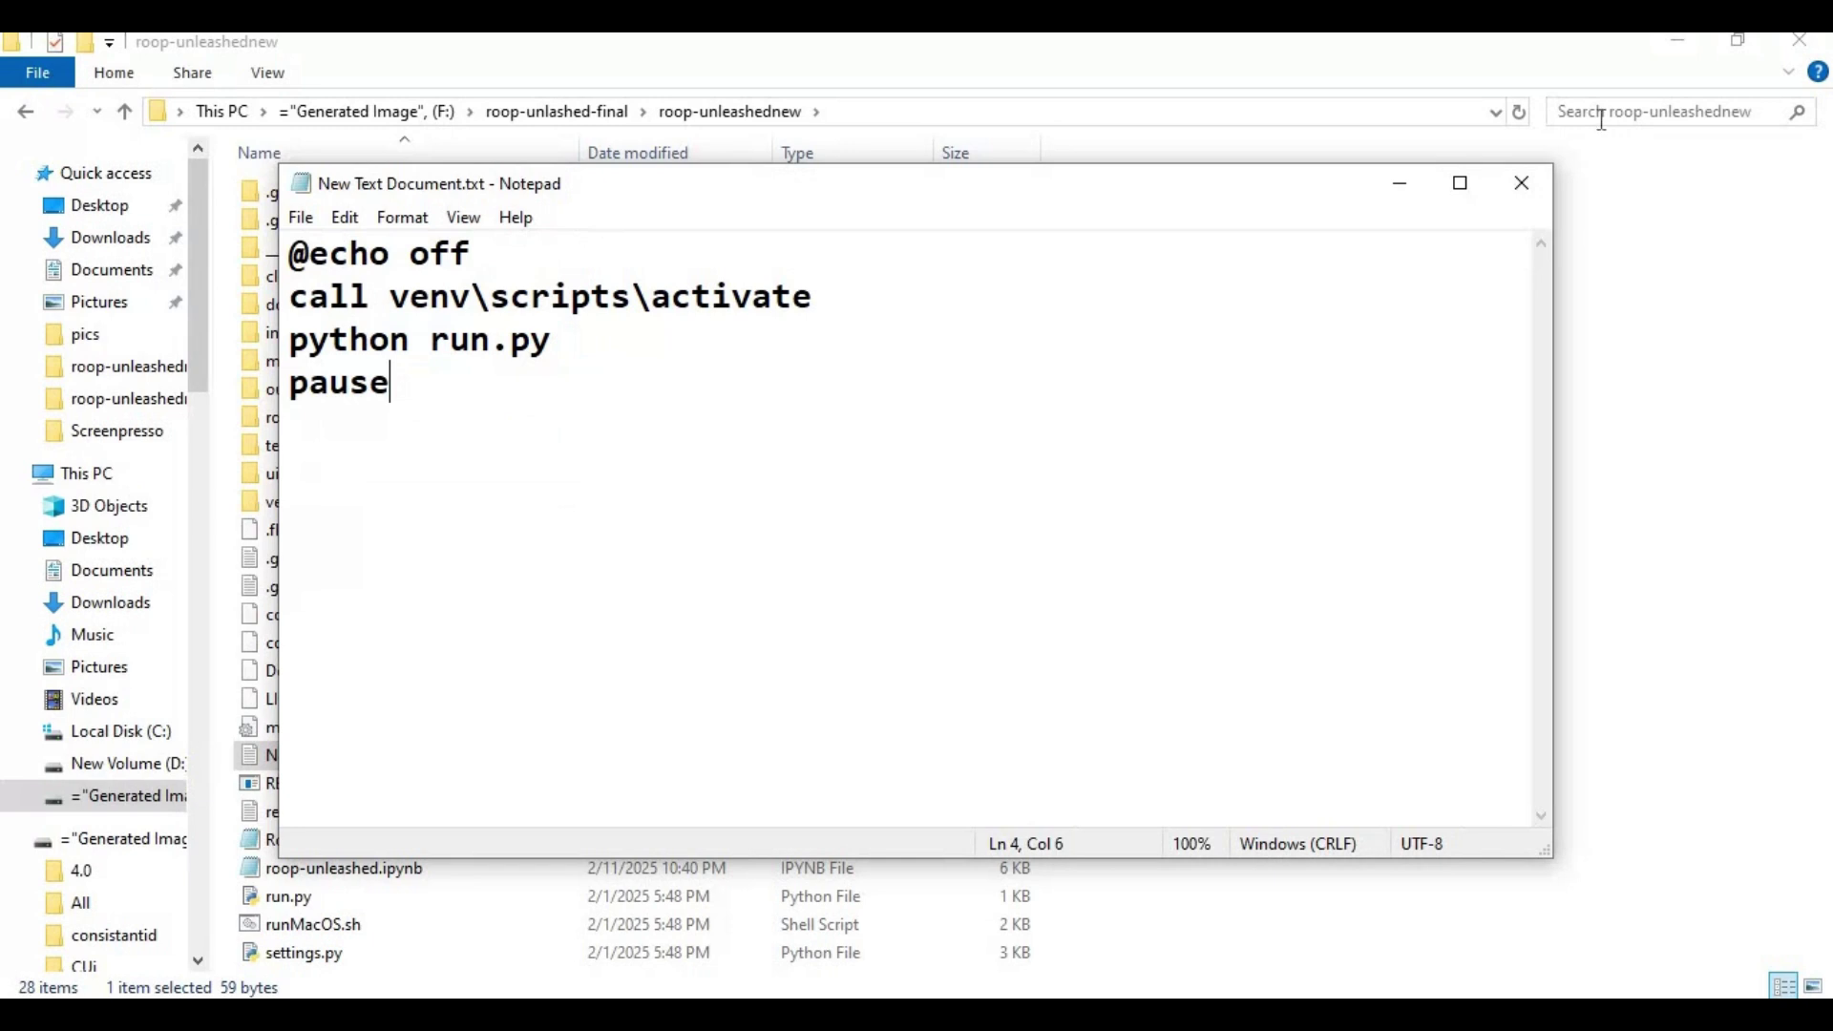
click(1523, 194)
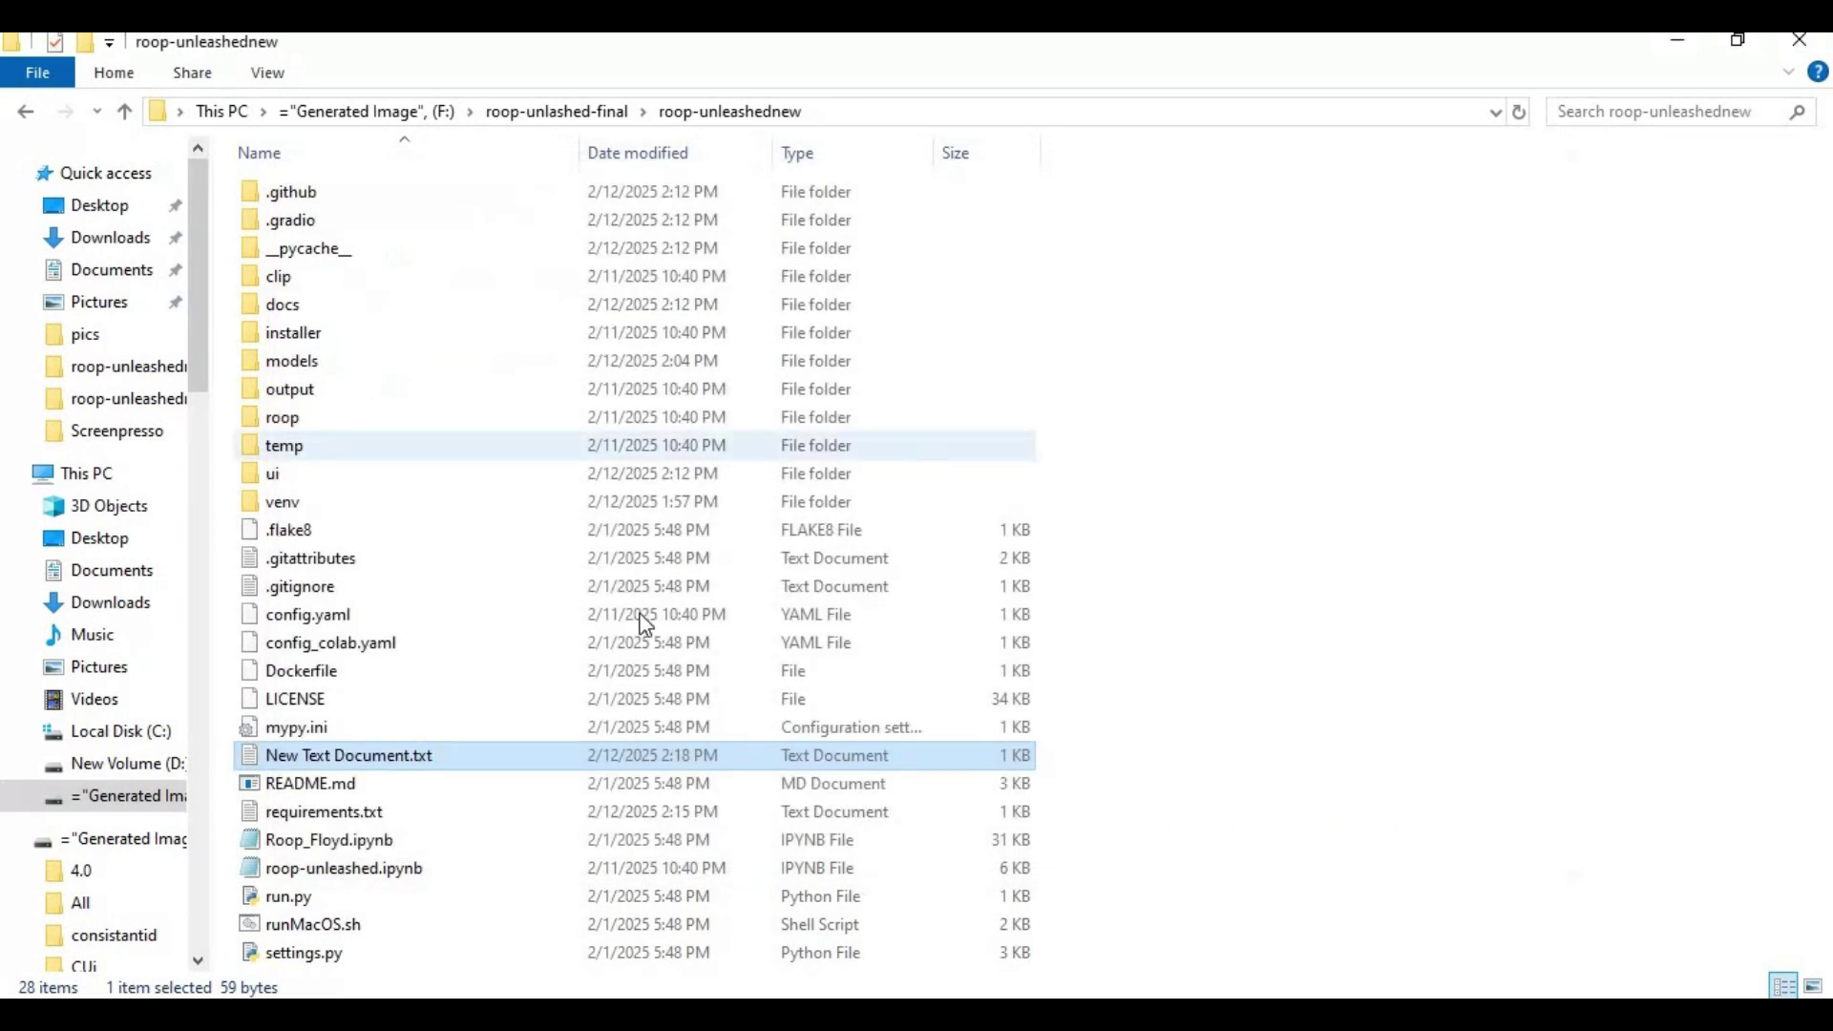
double_click(420, 757)
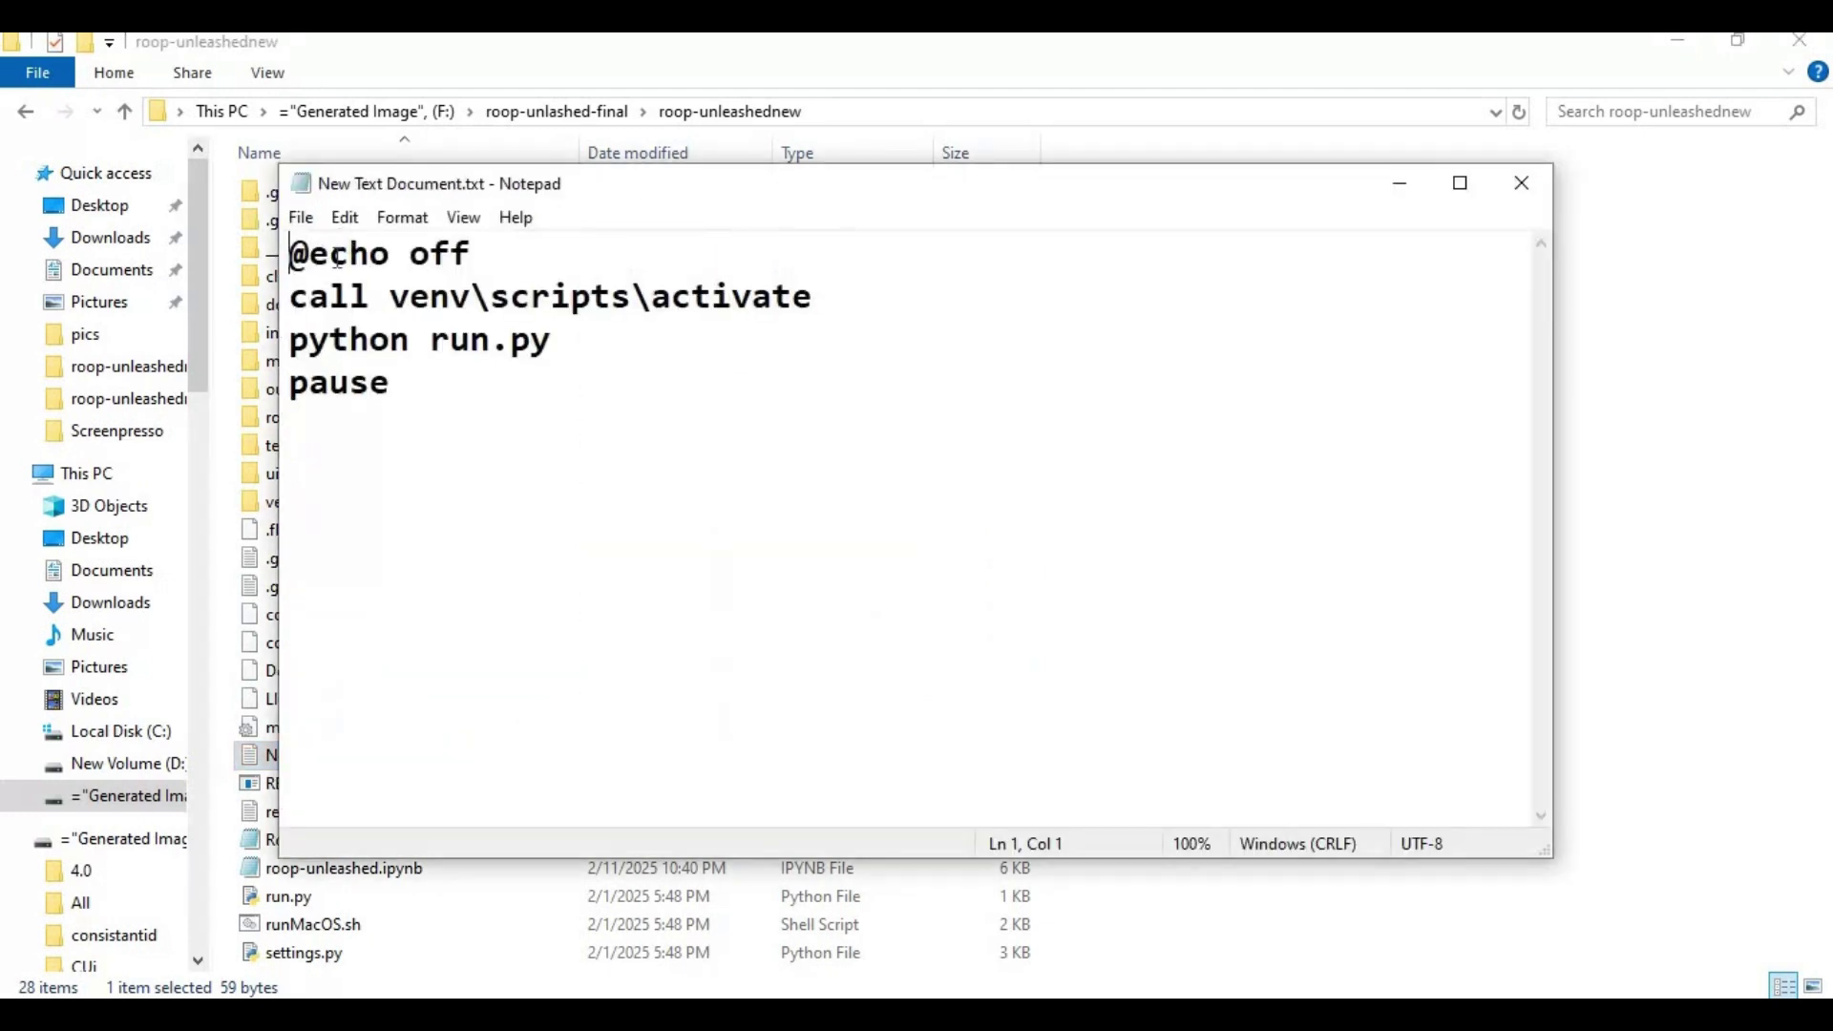
click(303, 218)
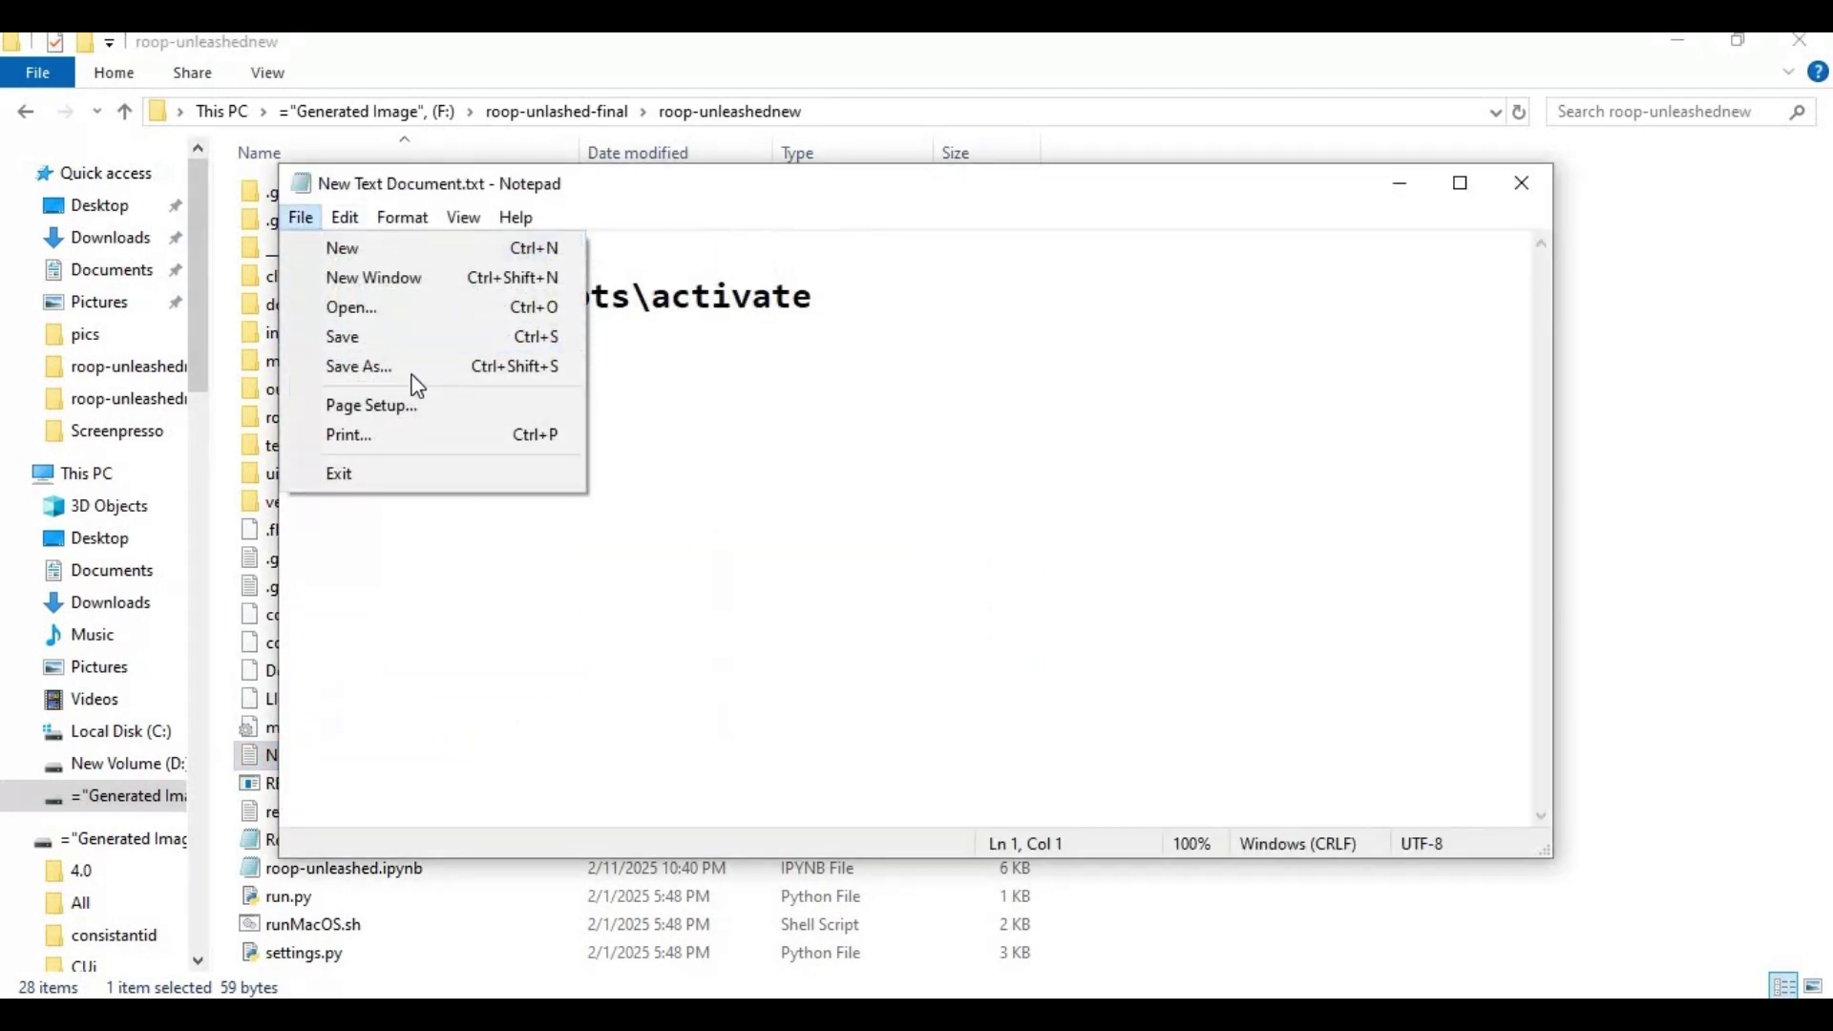
Save the script as Run.bat, close Notepad, and run Run.bat to start Roop Unleashed 4.4.1.
click(409, 370)
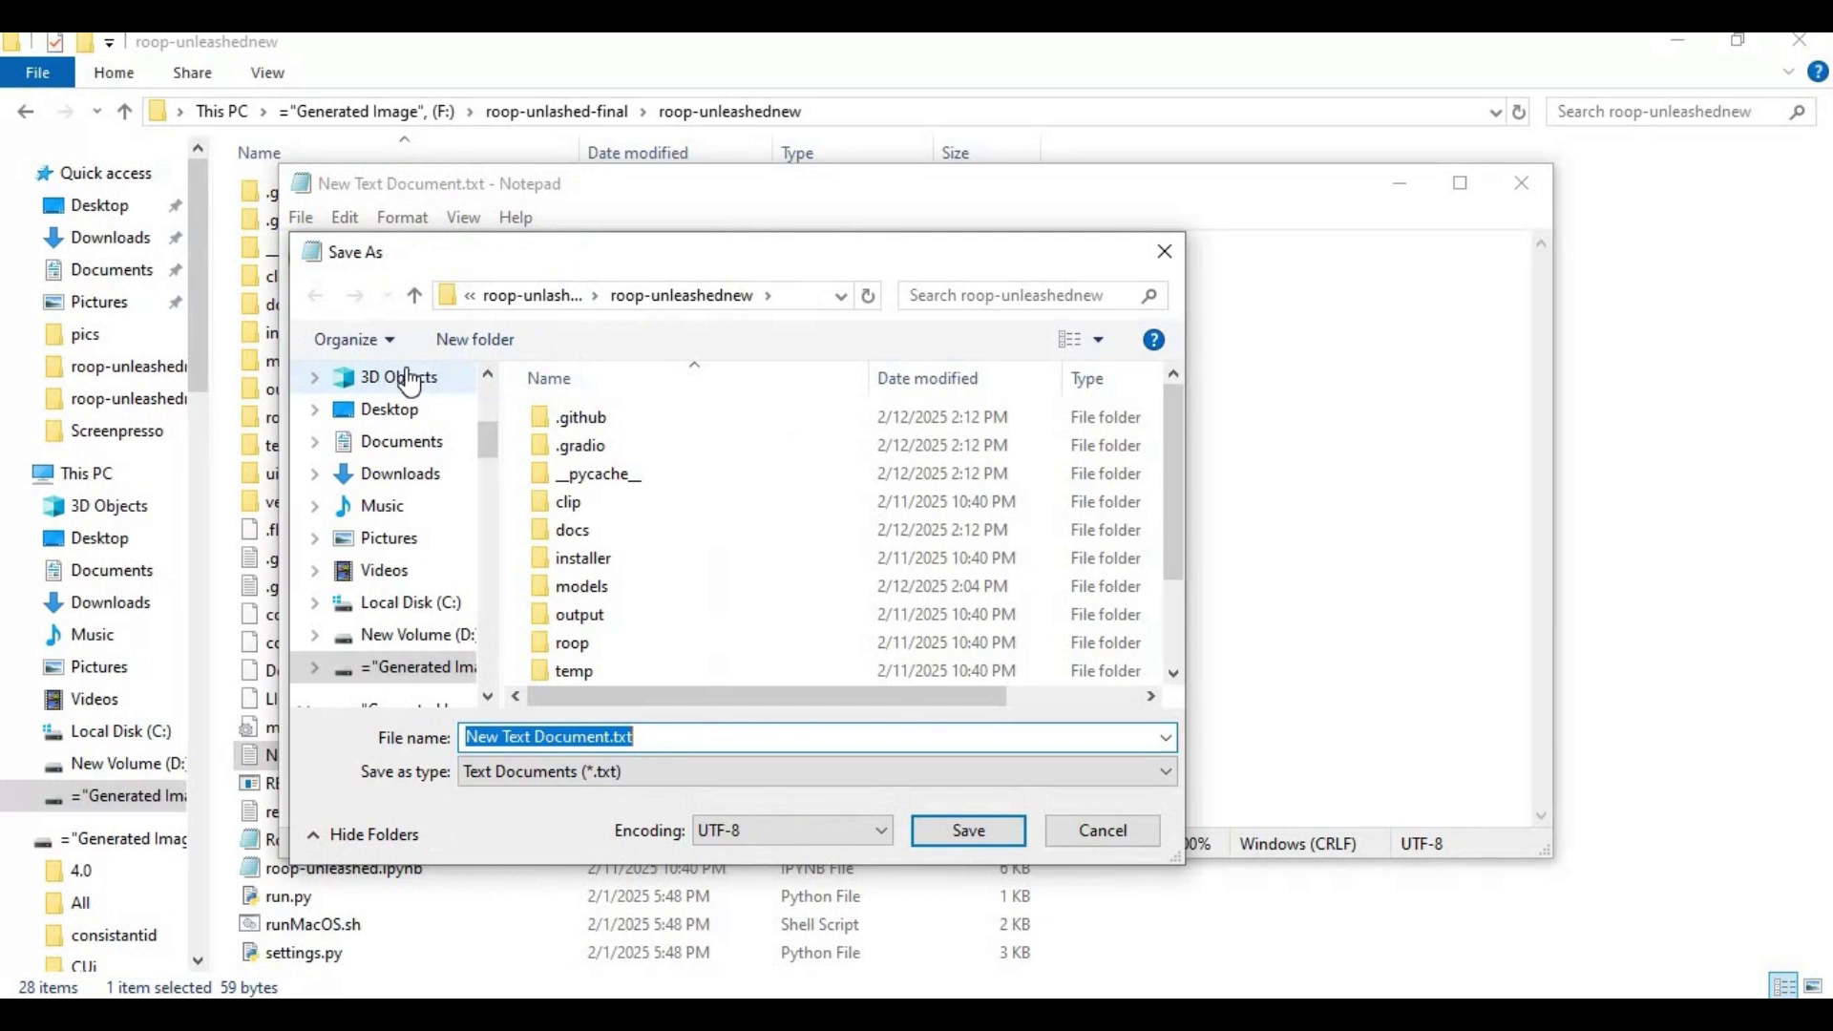
text(Run)
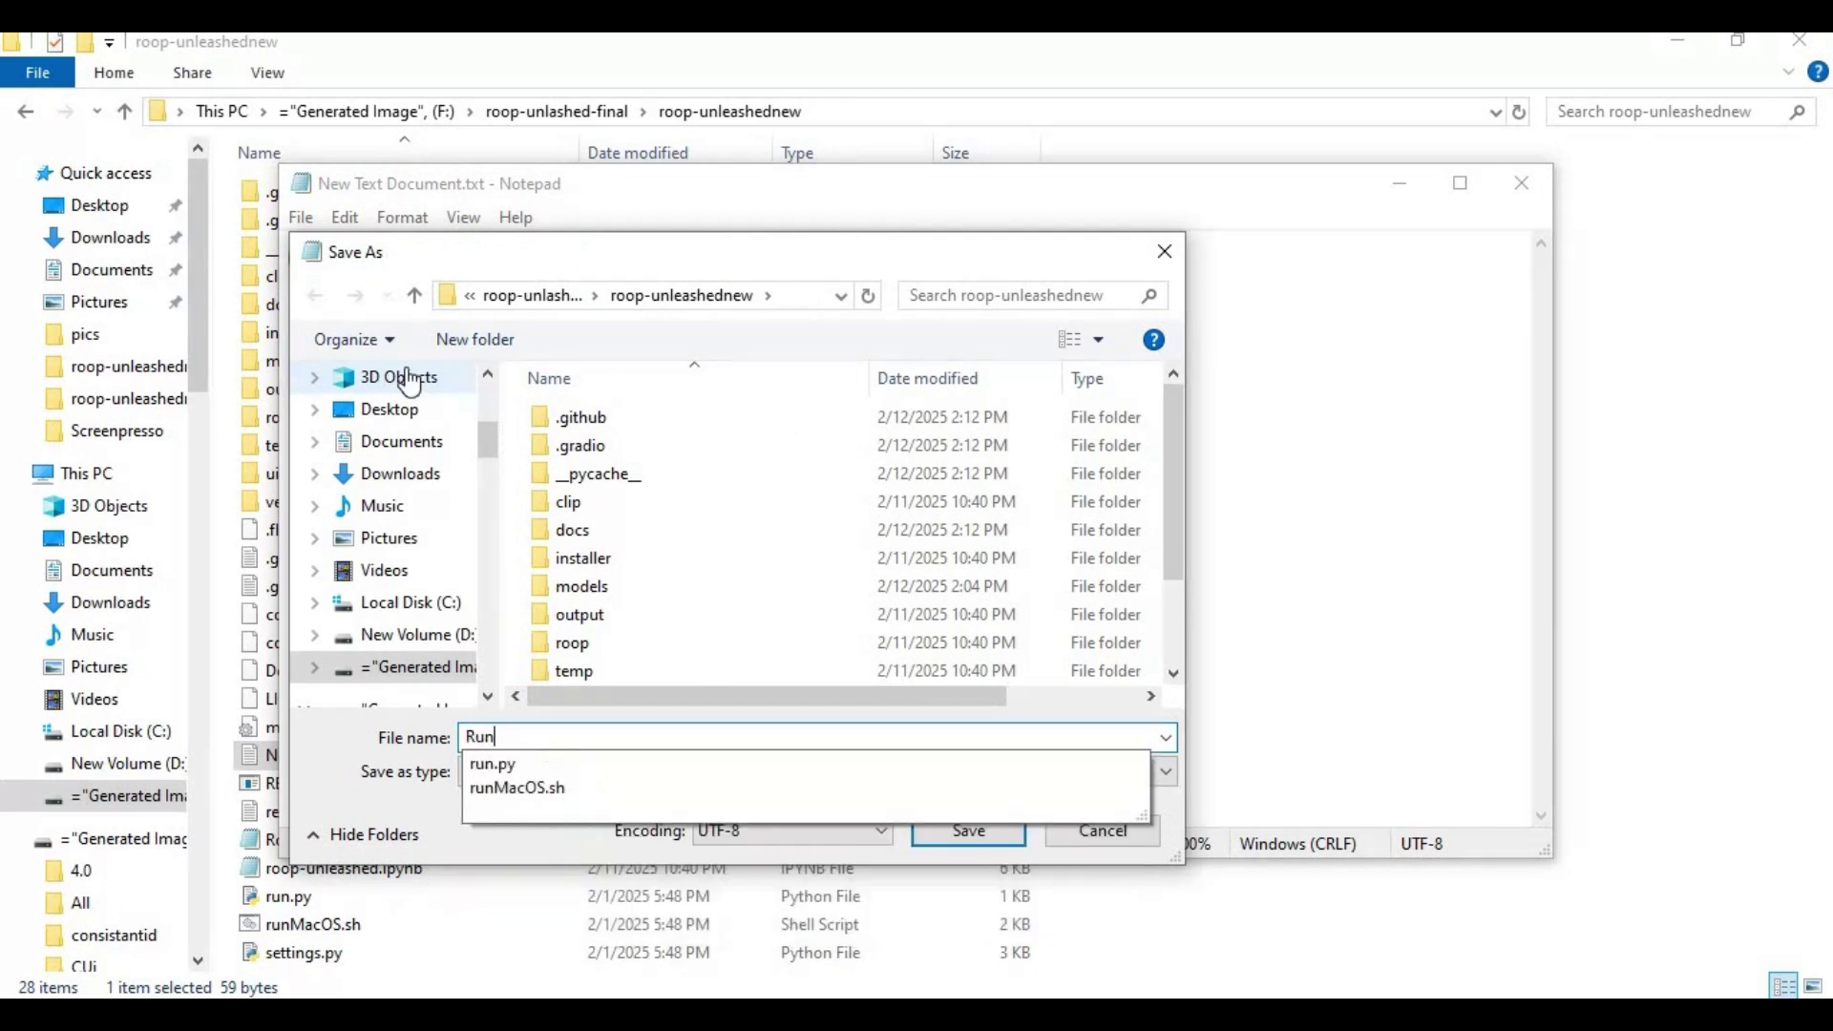
text(.)
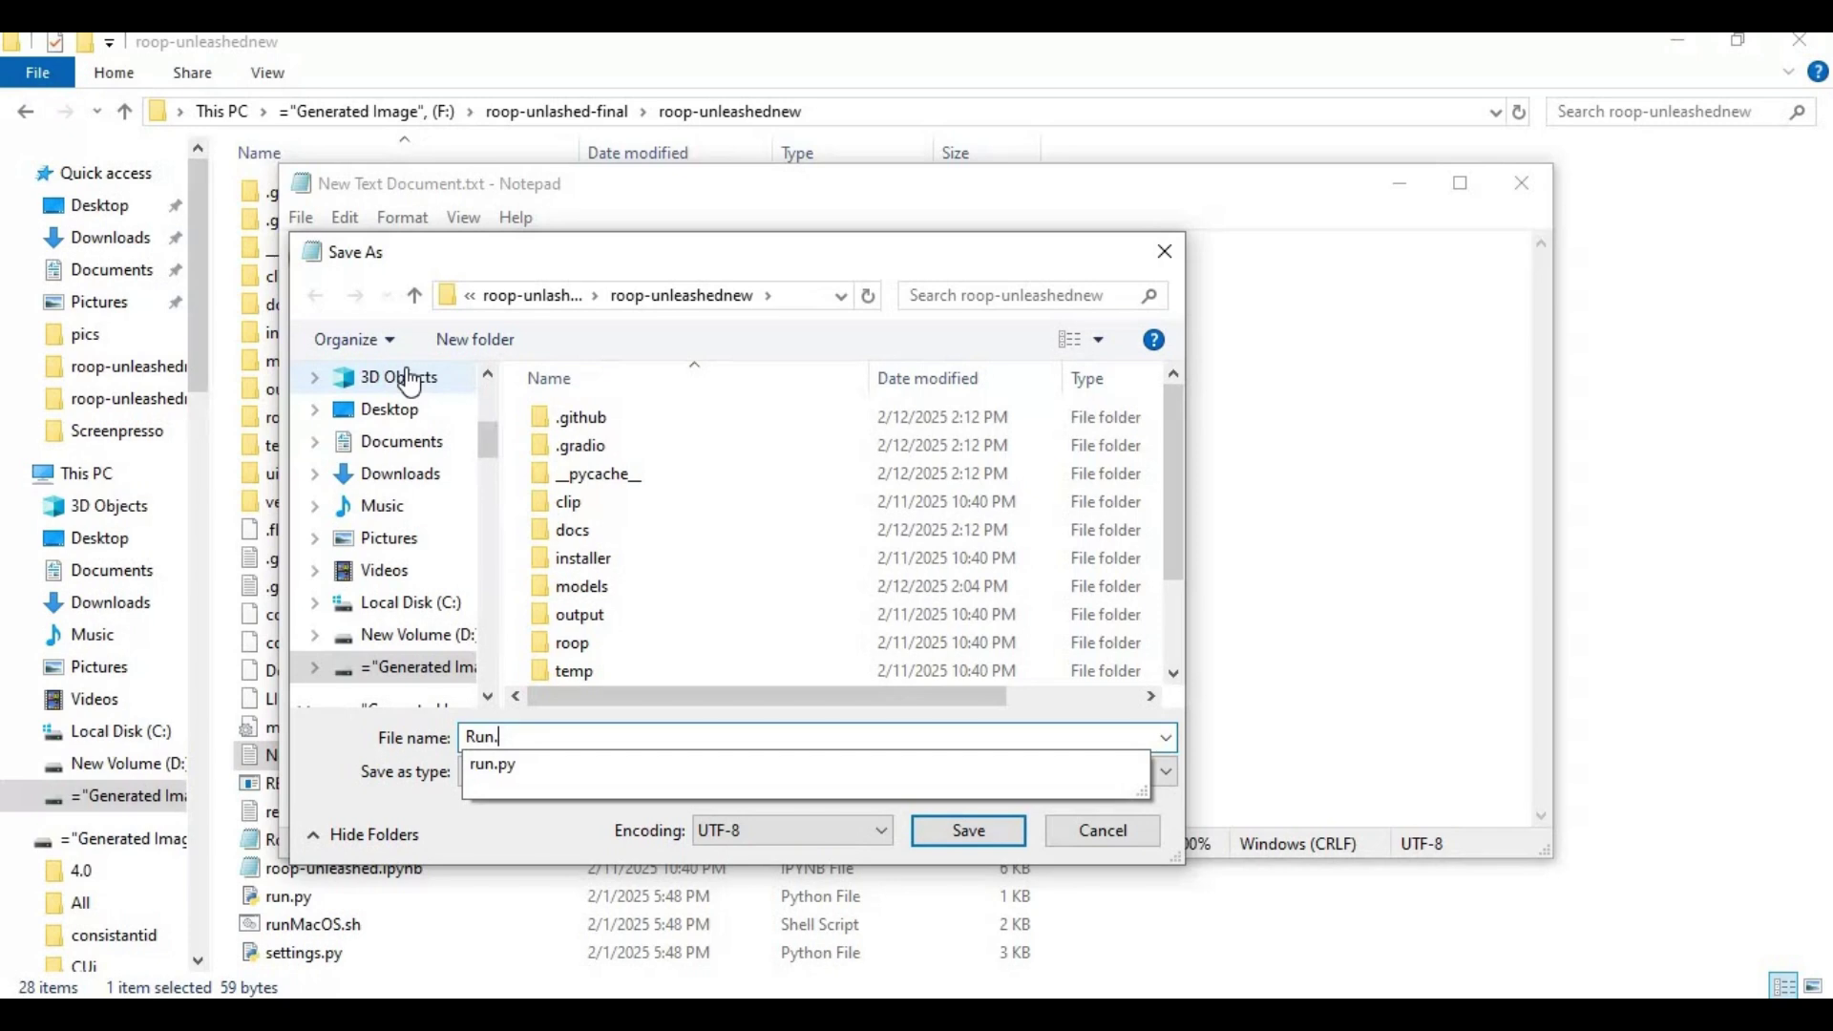
text(b)
key(Return)
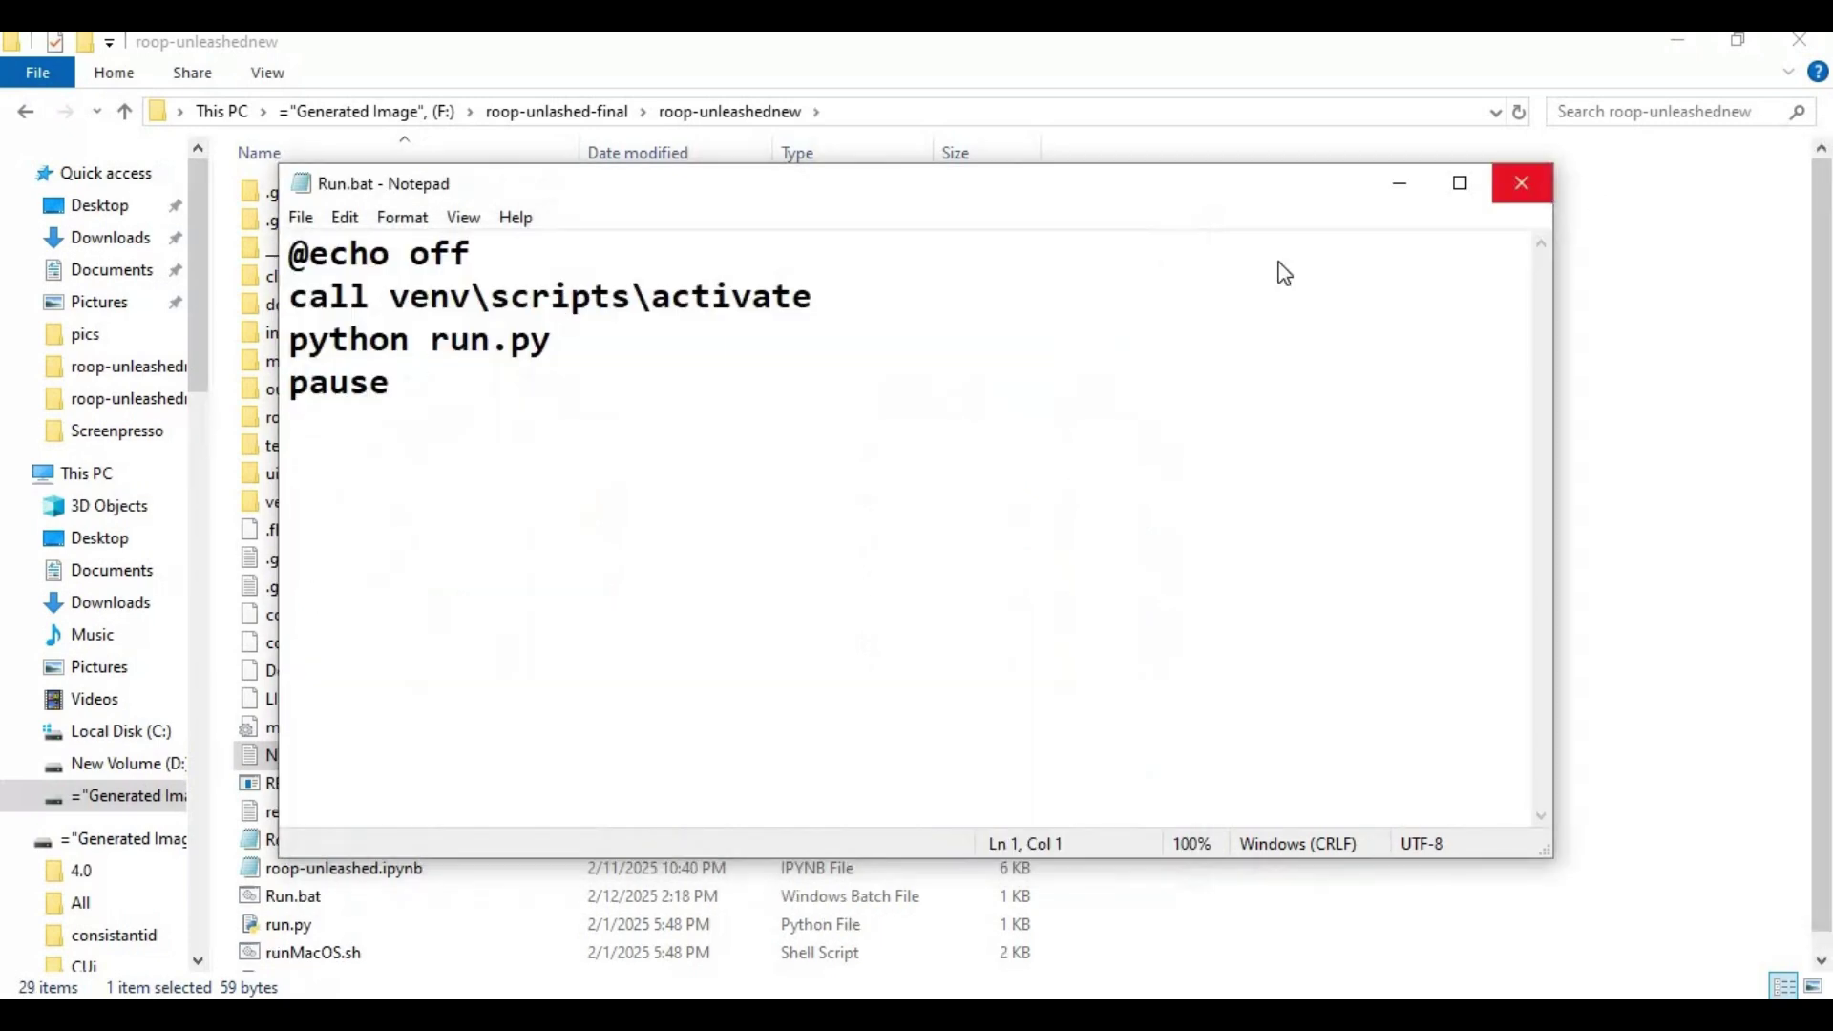
click(1522, 184)
scroll(614, 535, down, 1)
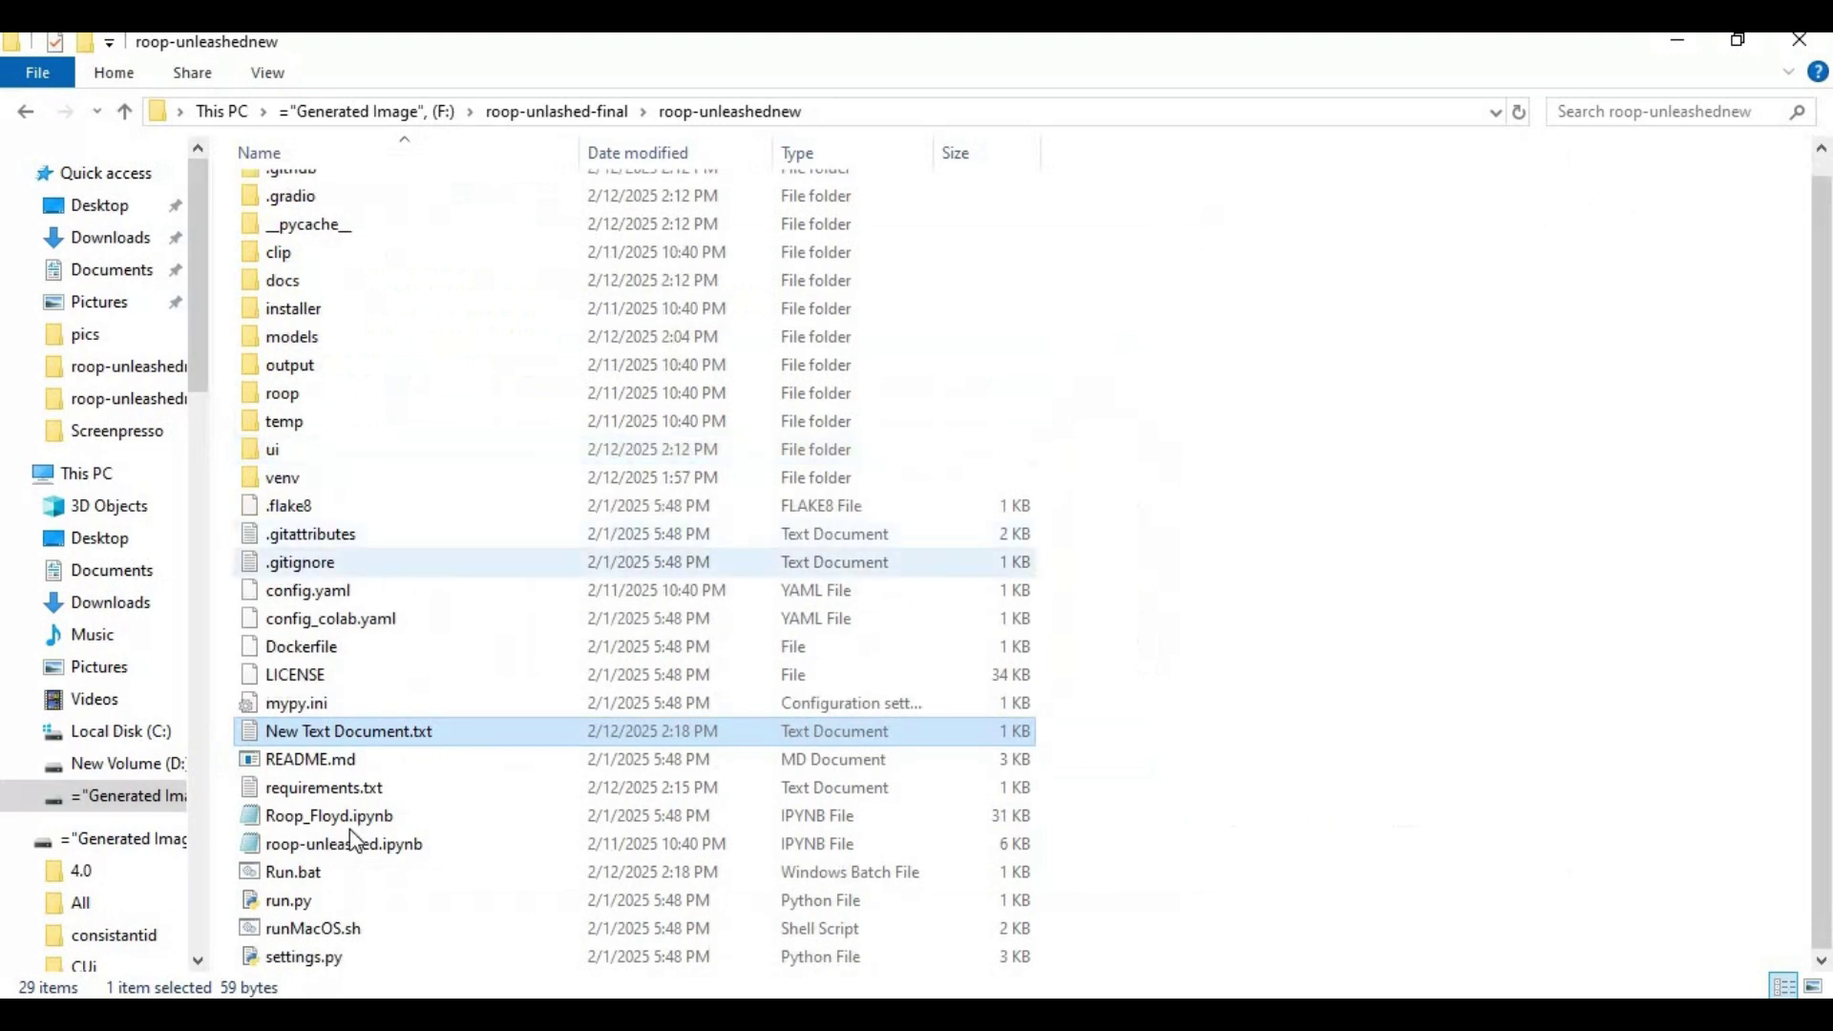
double_click(298, 872)
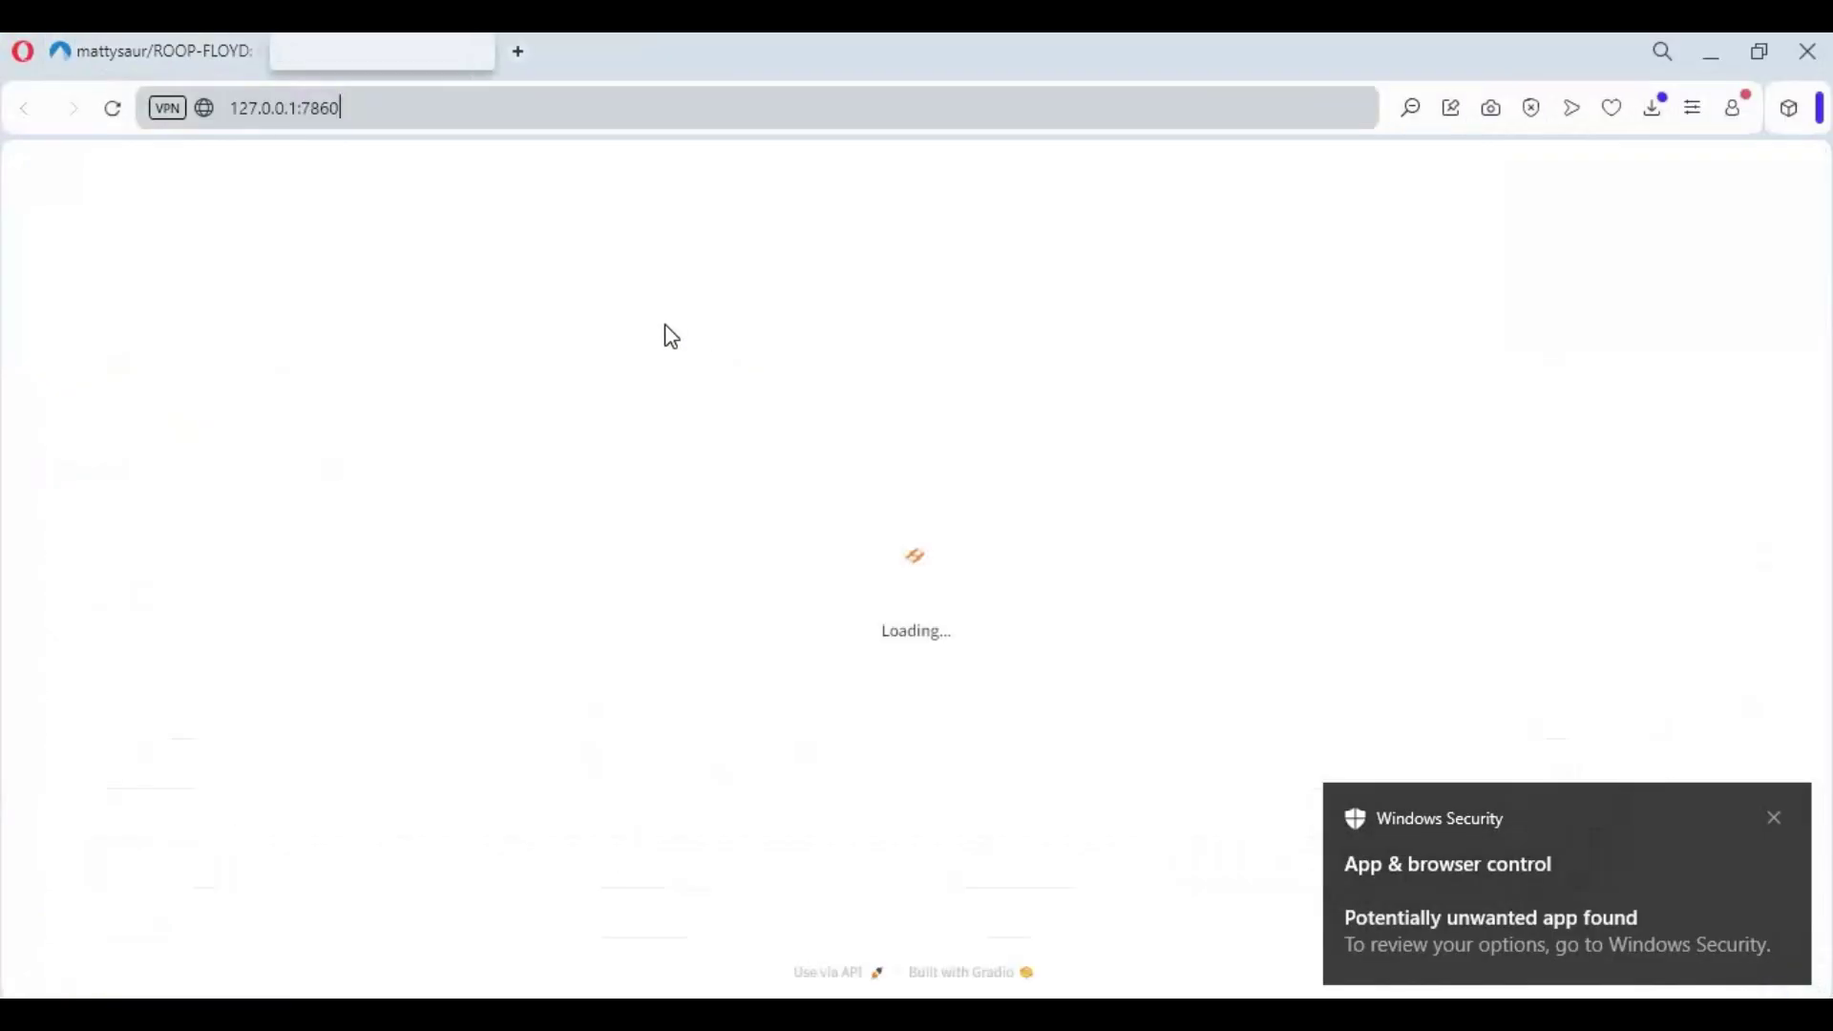
Dismiss the Windows Security notification and look over the empty Face Swap page.
click(1774, 819)
scroll(467, 311, down, 10)
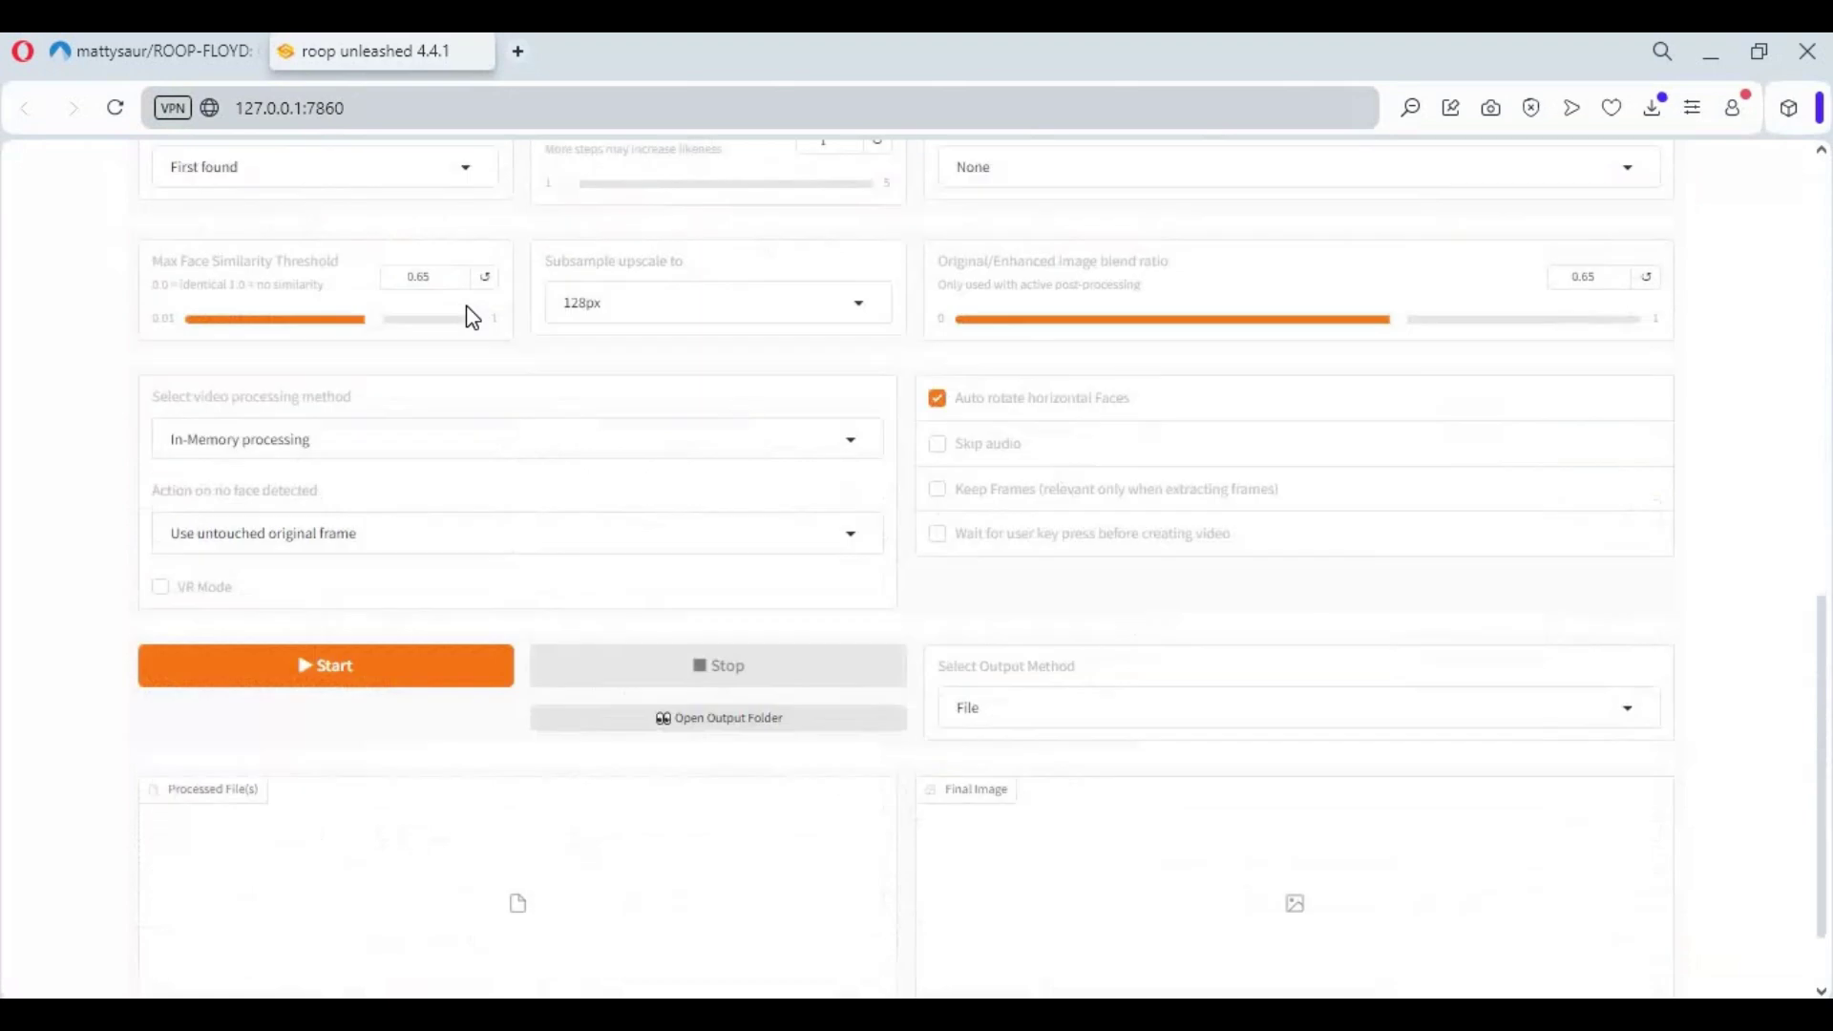
scroll(467, 315, up, 15)
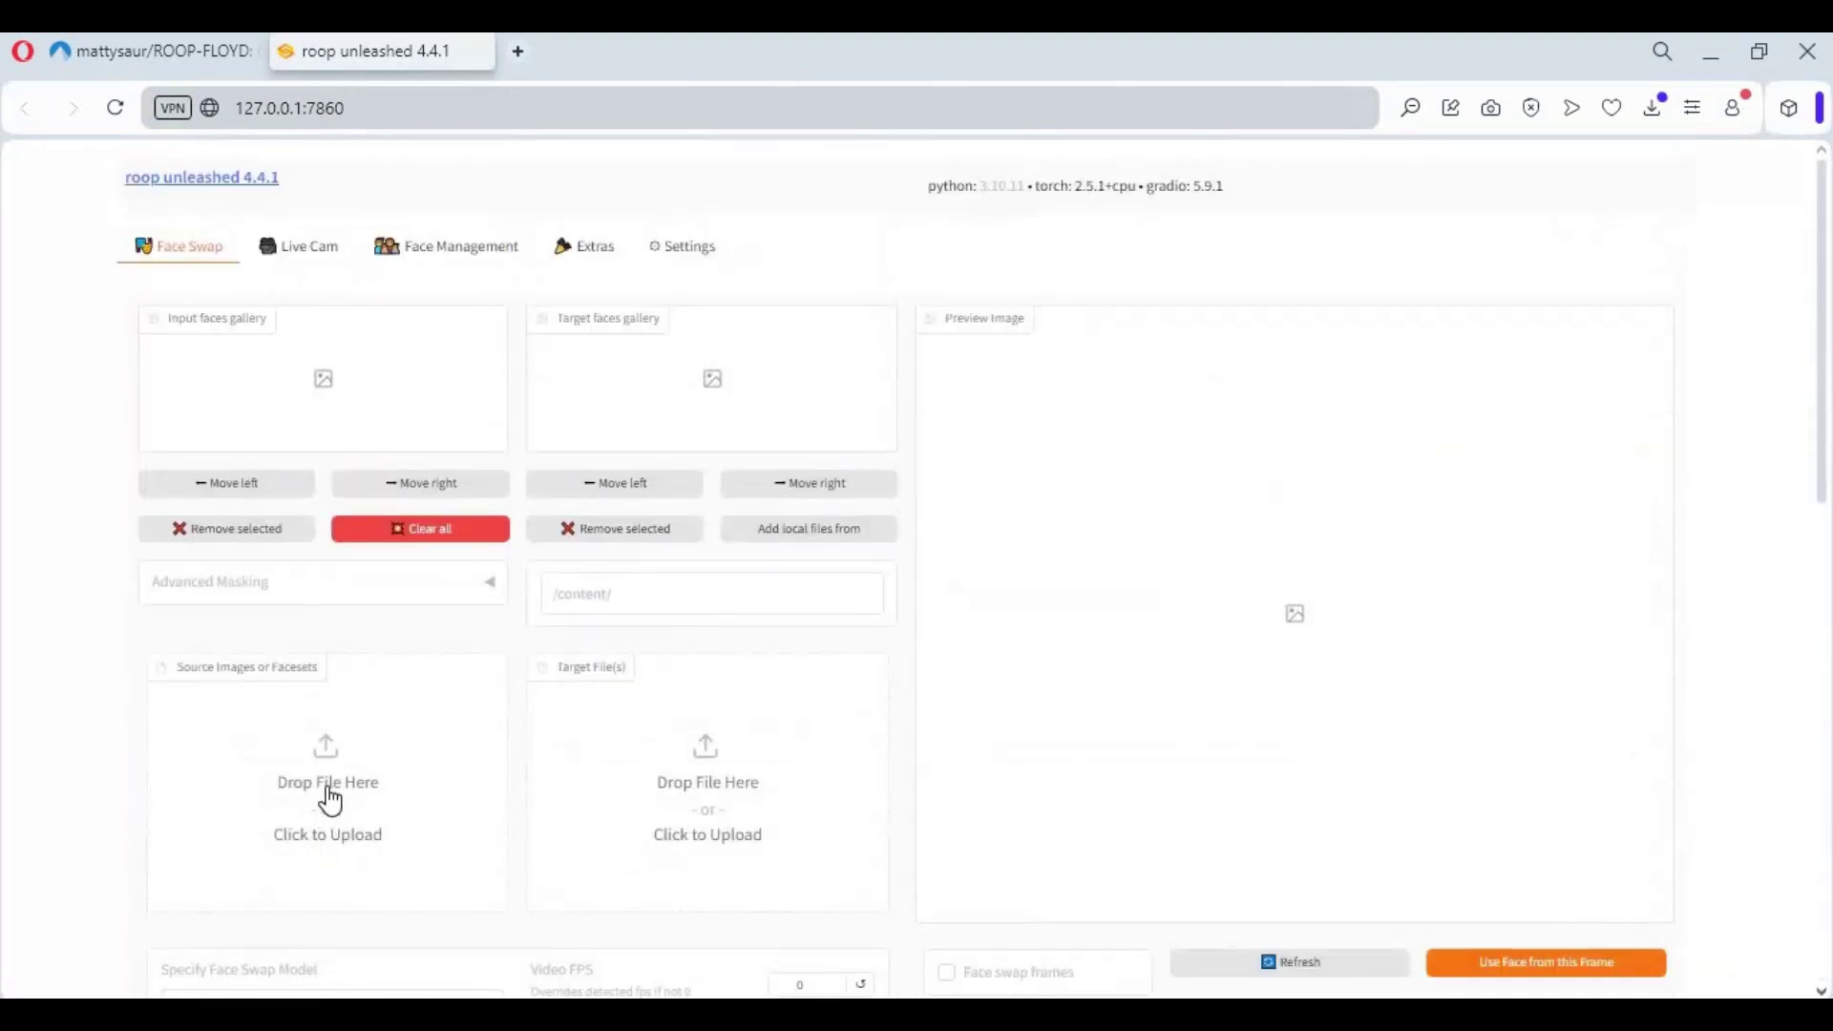
Upload D:\pics\03.jpg as the source face image.
click(331, 797)
click(593, 584)
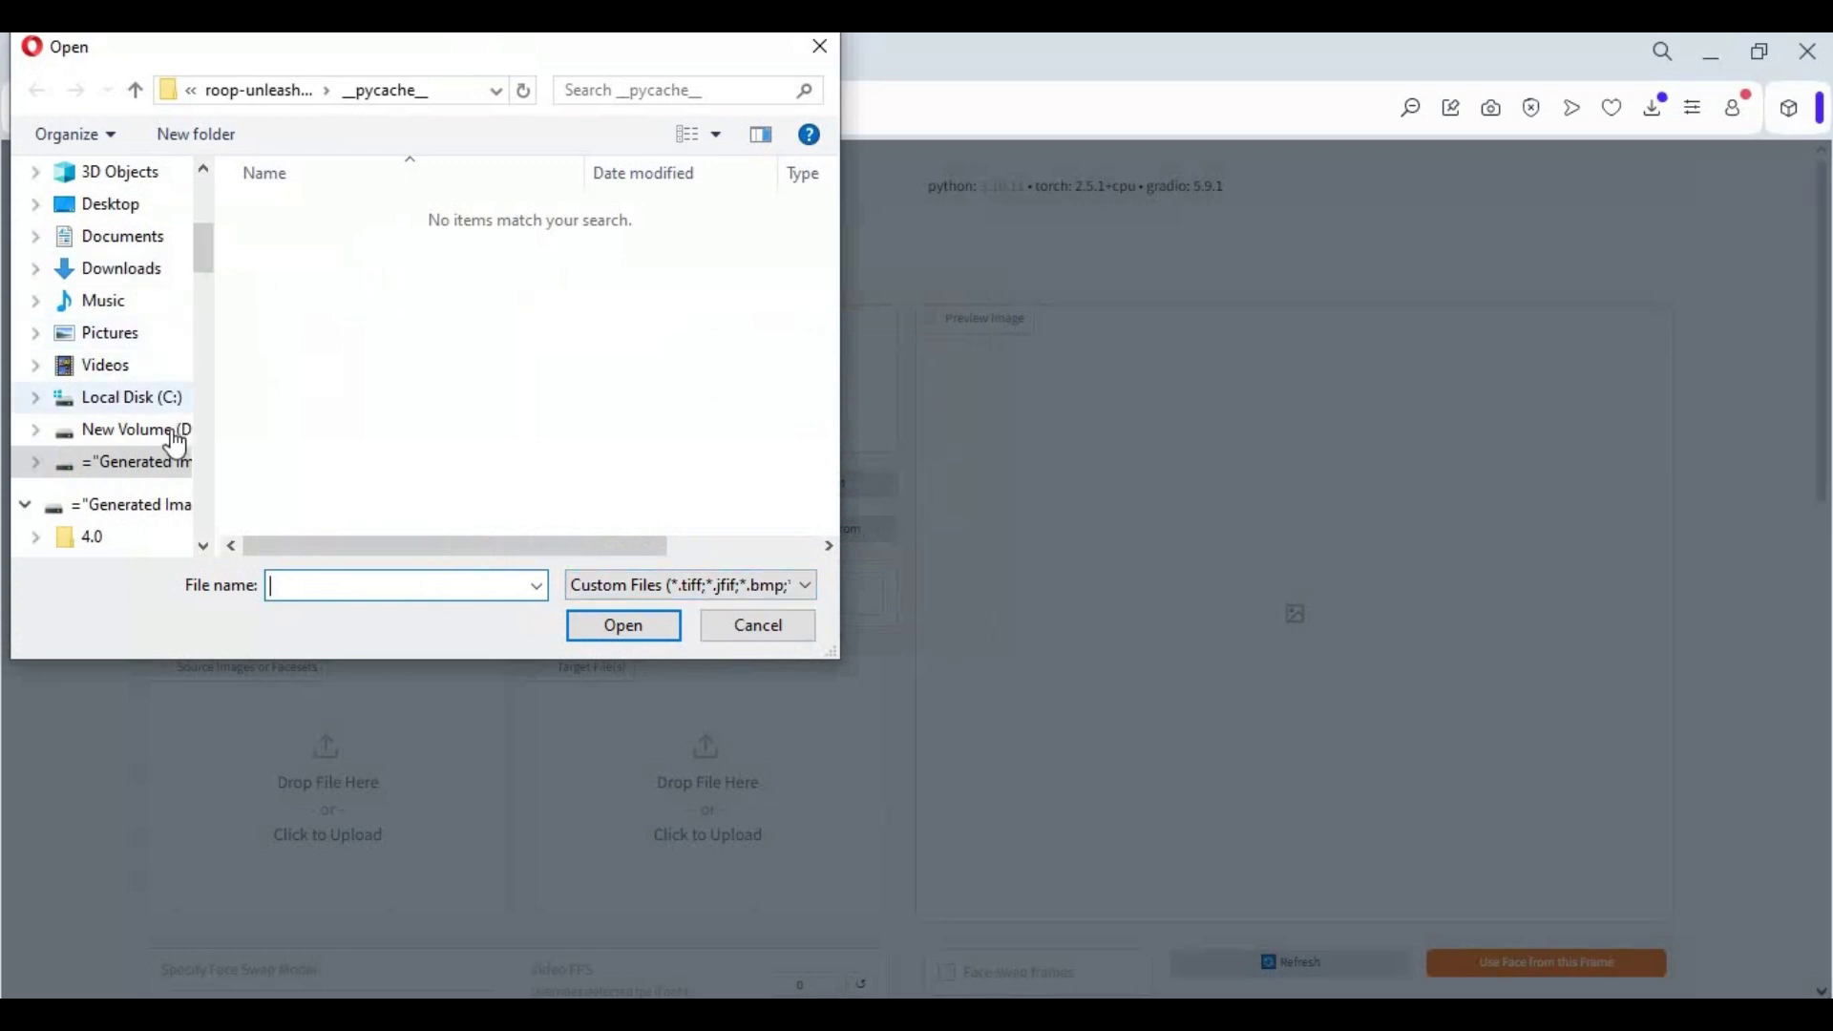
click(175, 442)
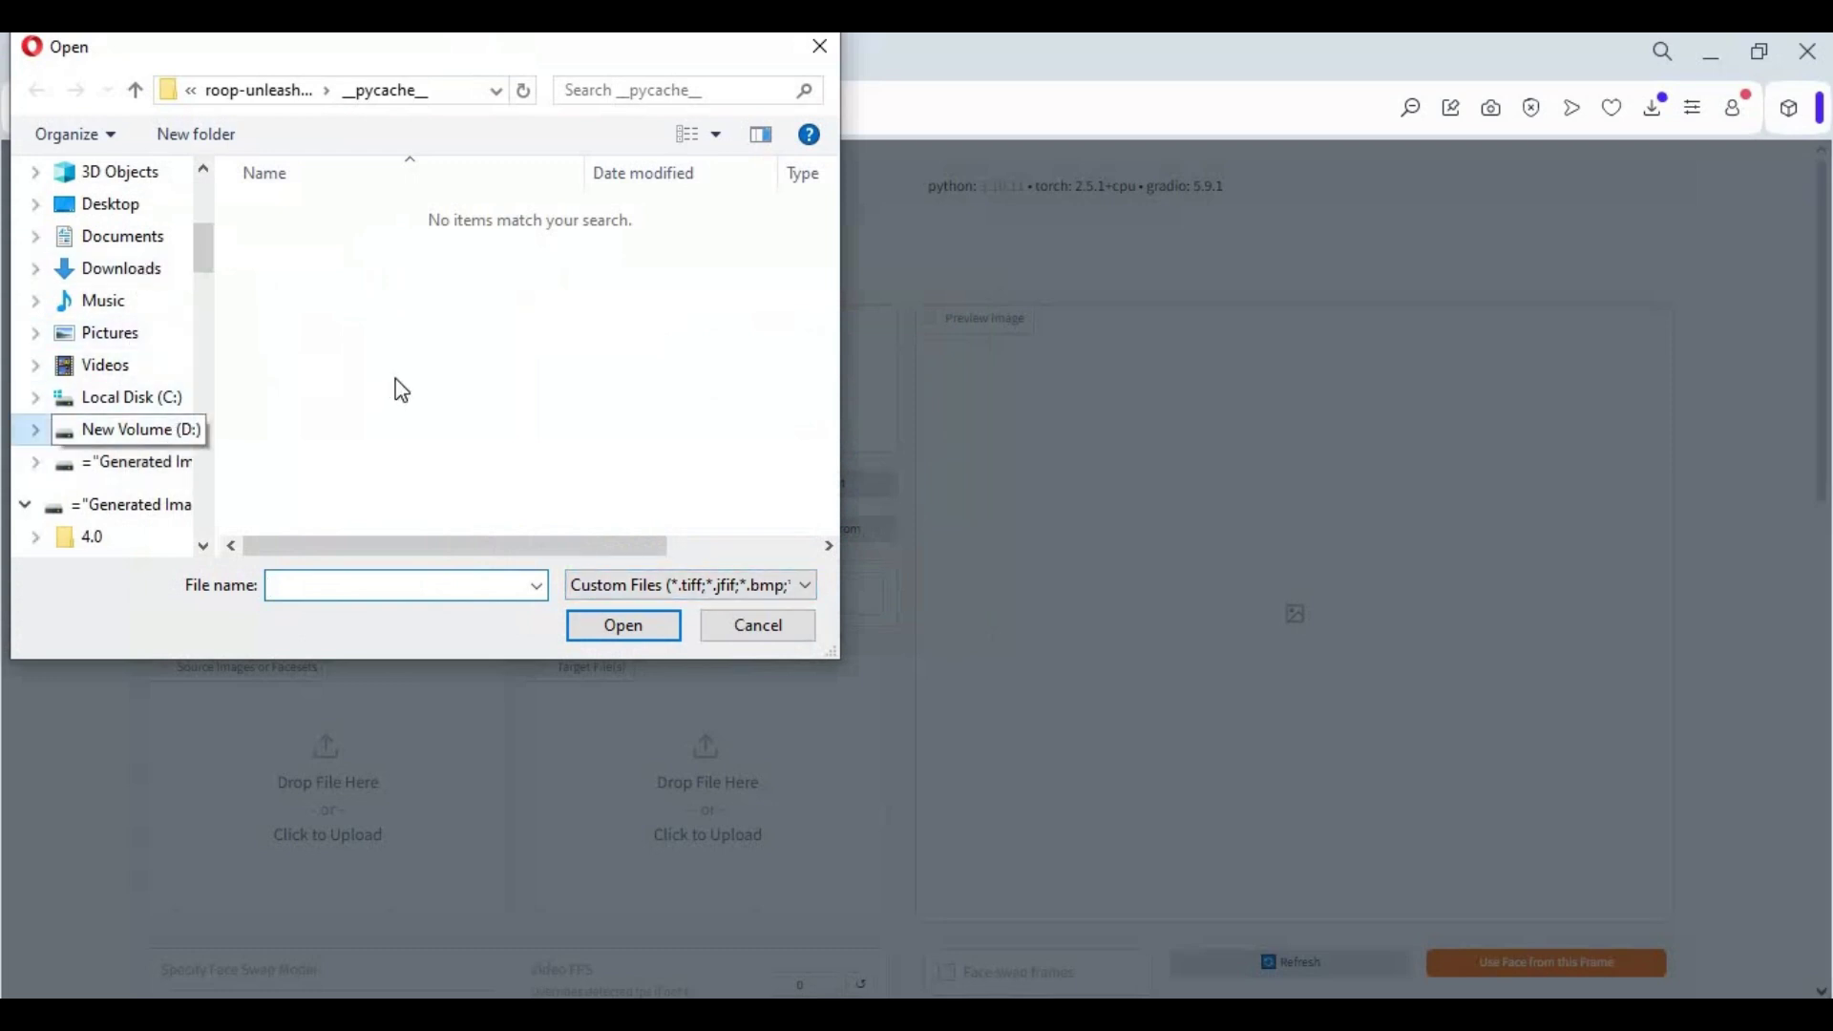
scroll(409, 401, down, 3)
double_click(328, 452)
click(324, 251)
double_click(327, 275)
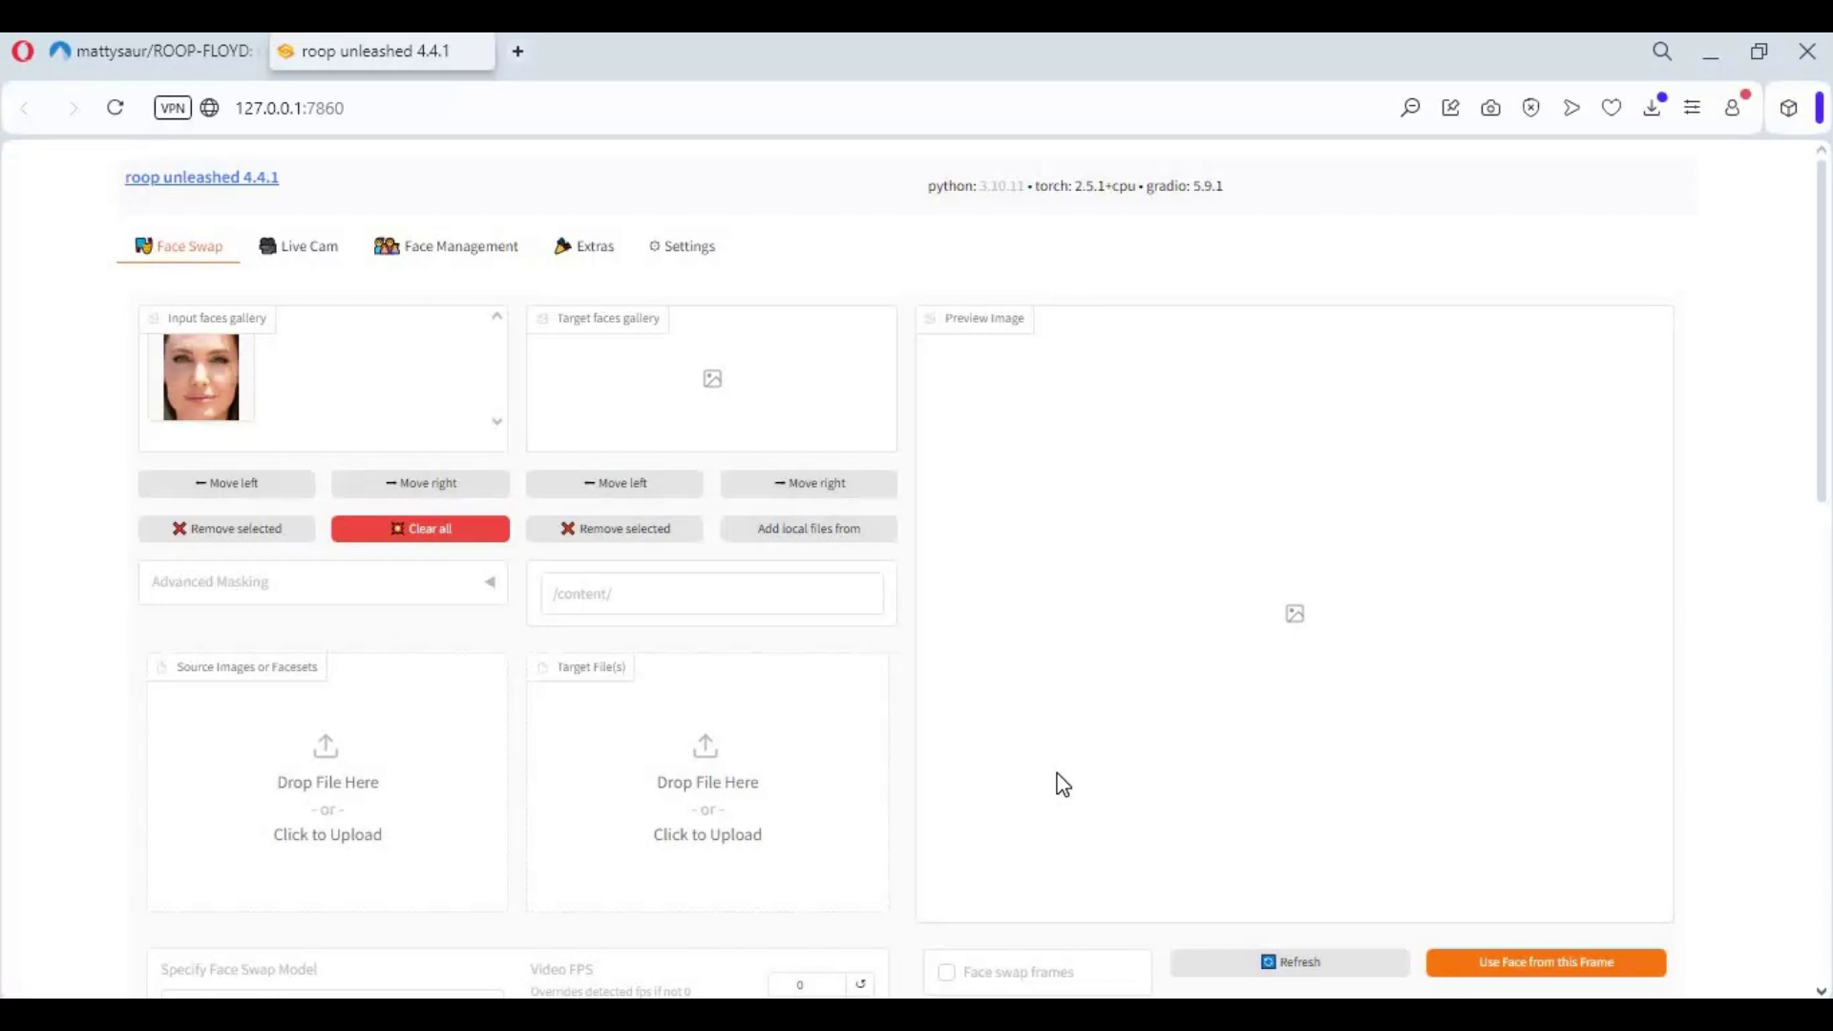
Upload image (5).png from New Volume (D:) as the target file.
click(728, 804)
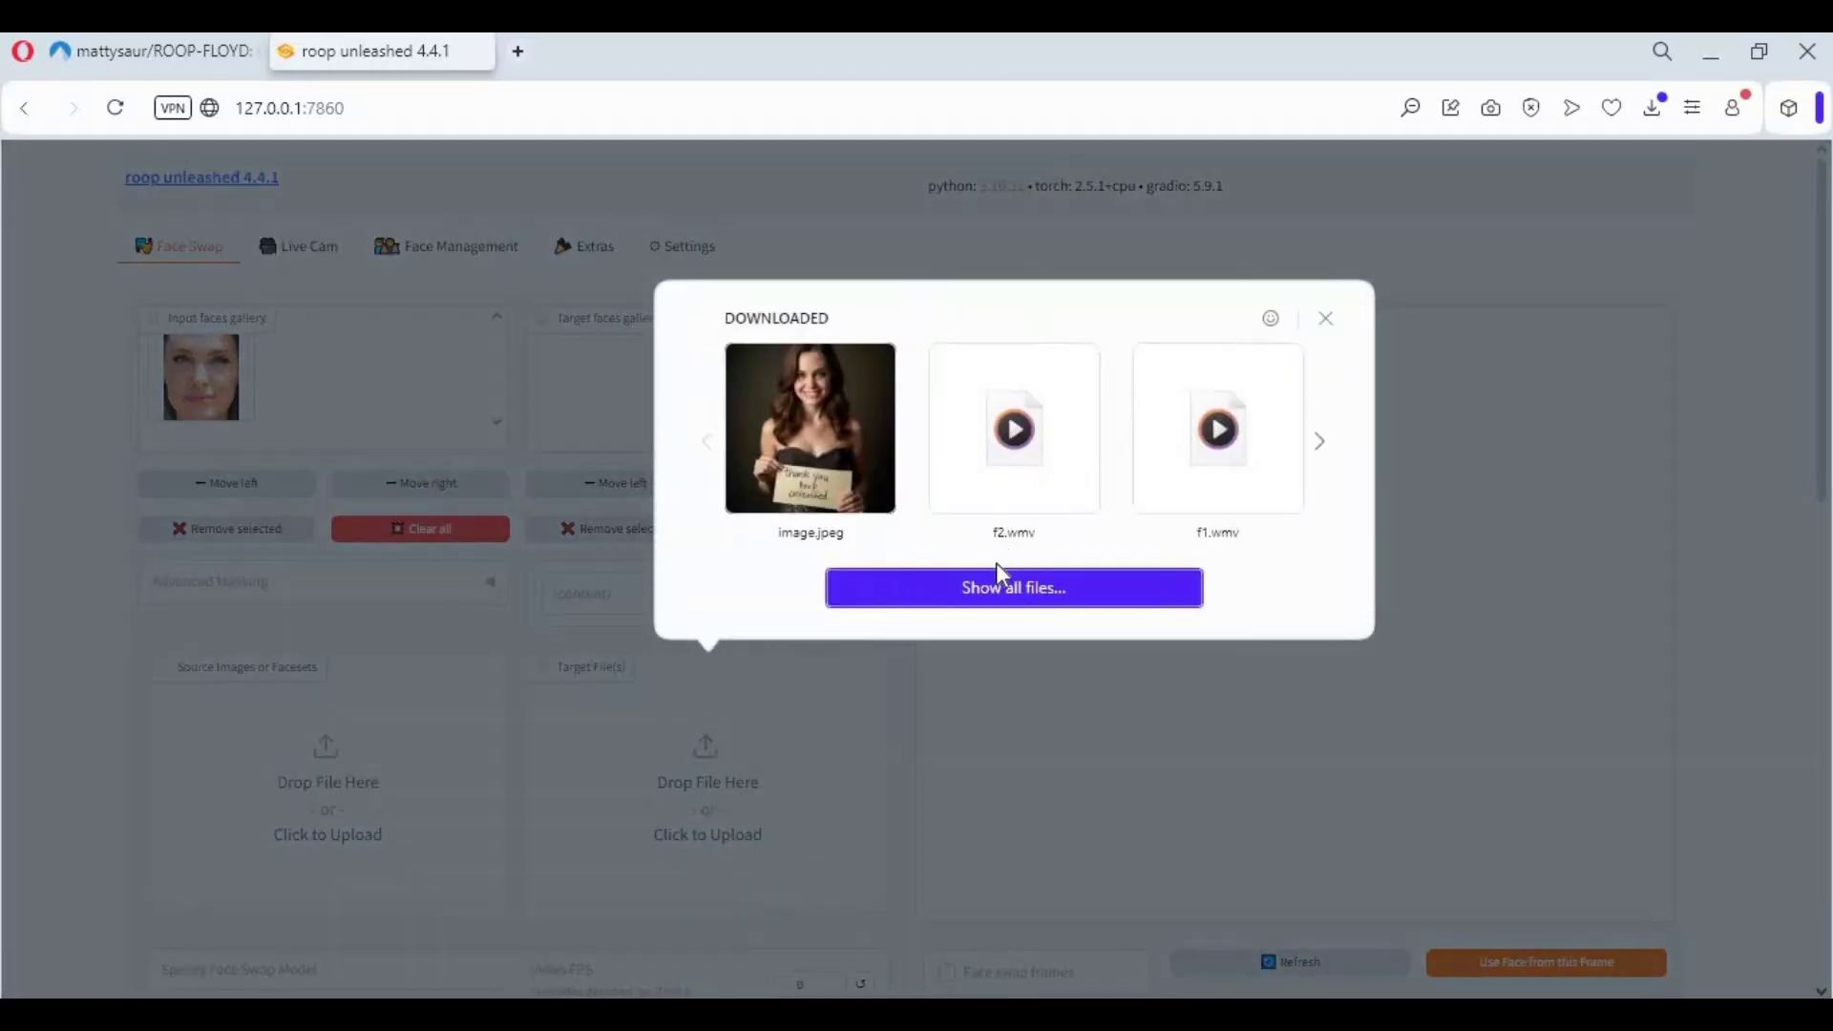
click(980, 592)
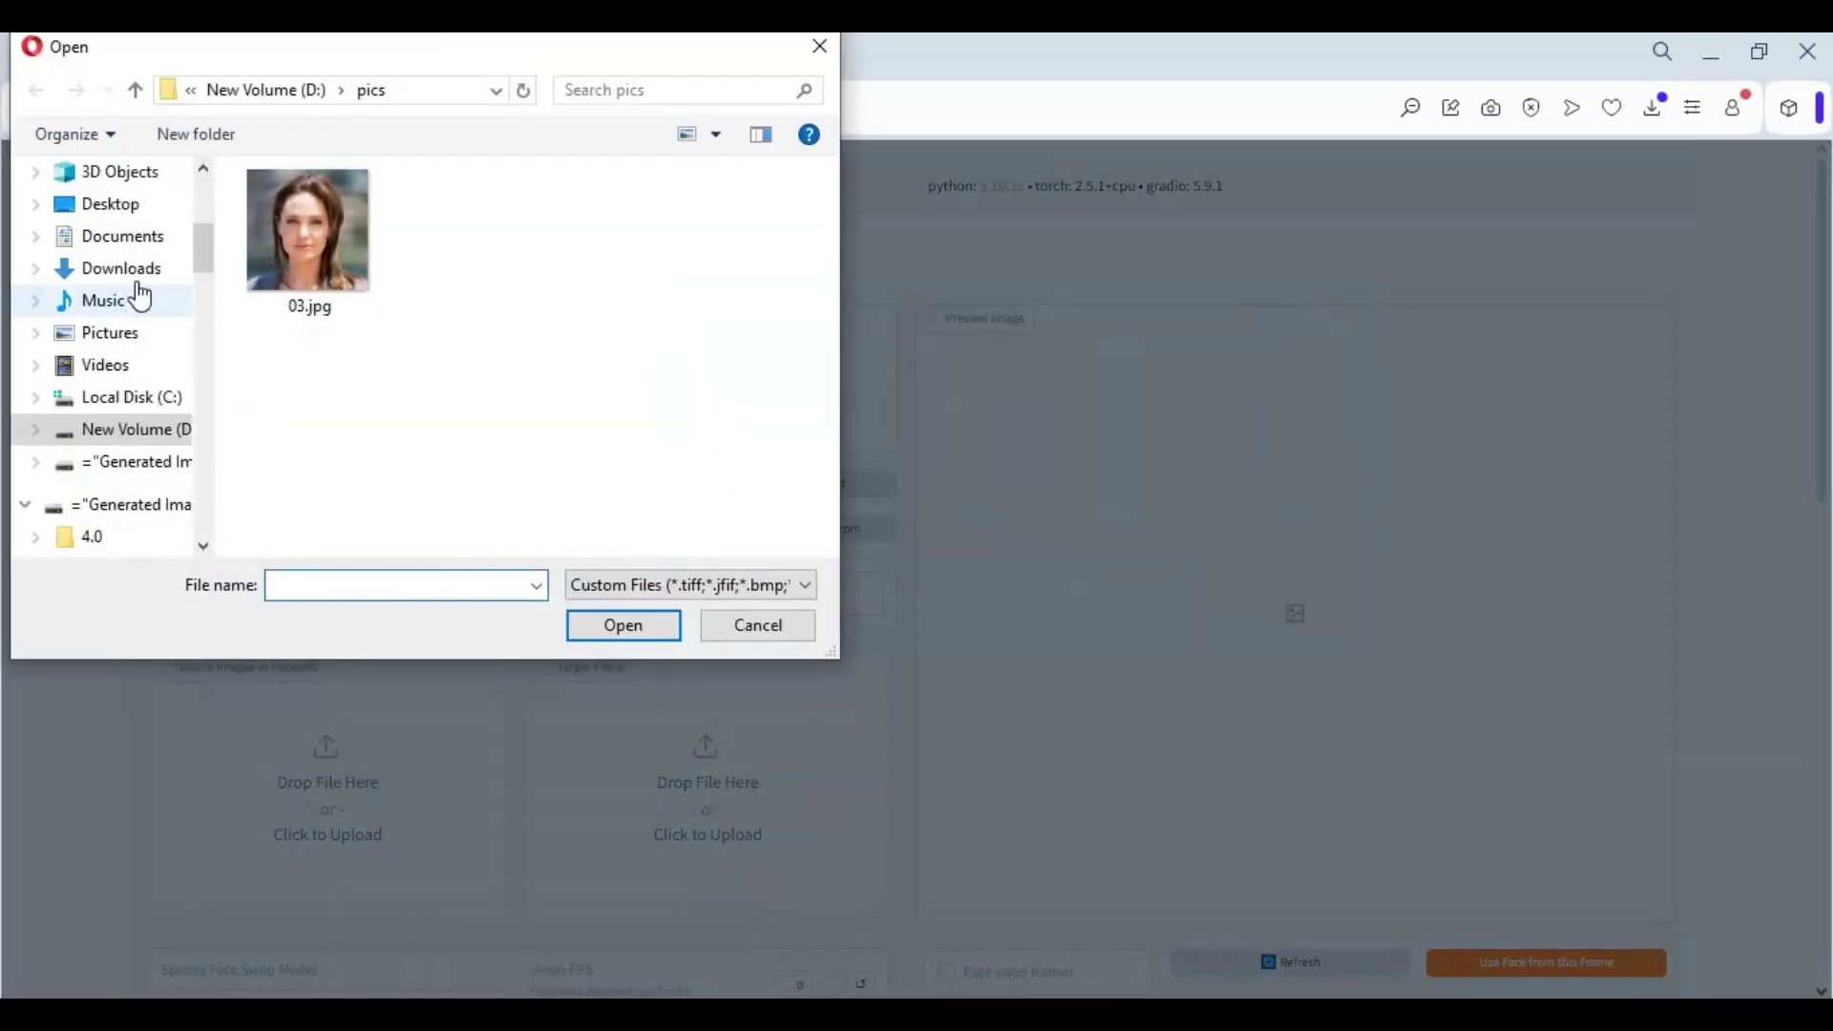
click(134, 431)
scroll(639, 409, down, 5)
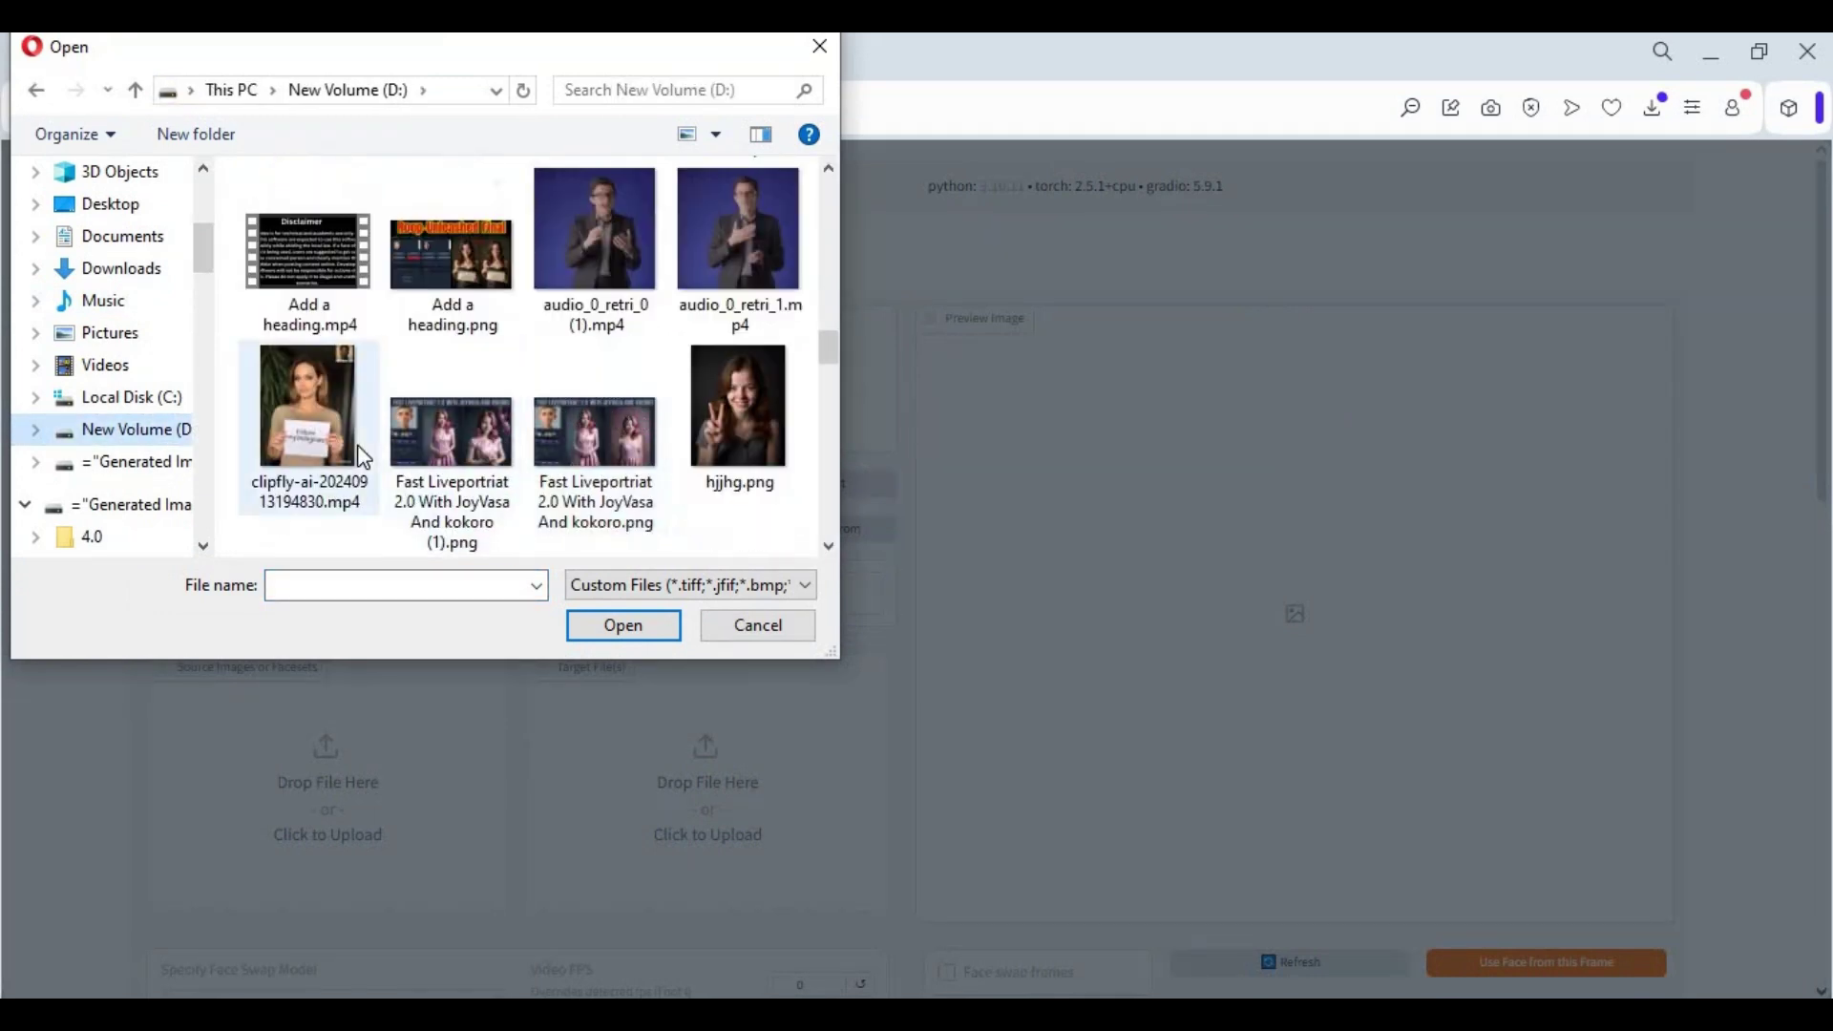
scroll(400, 466, down, 5)
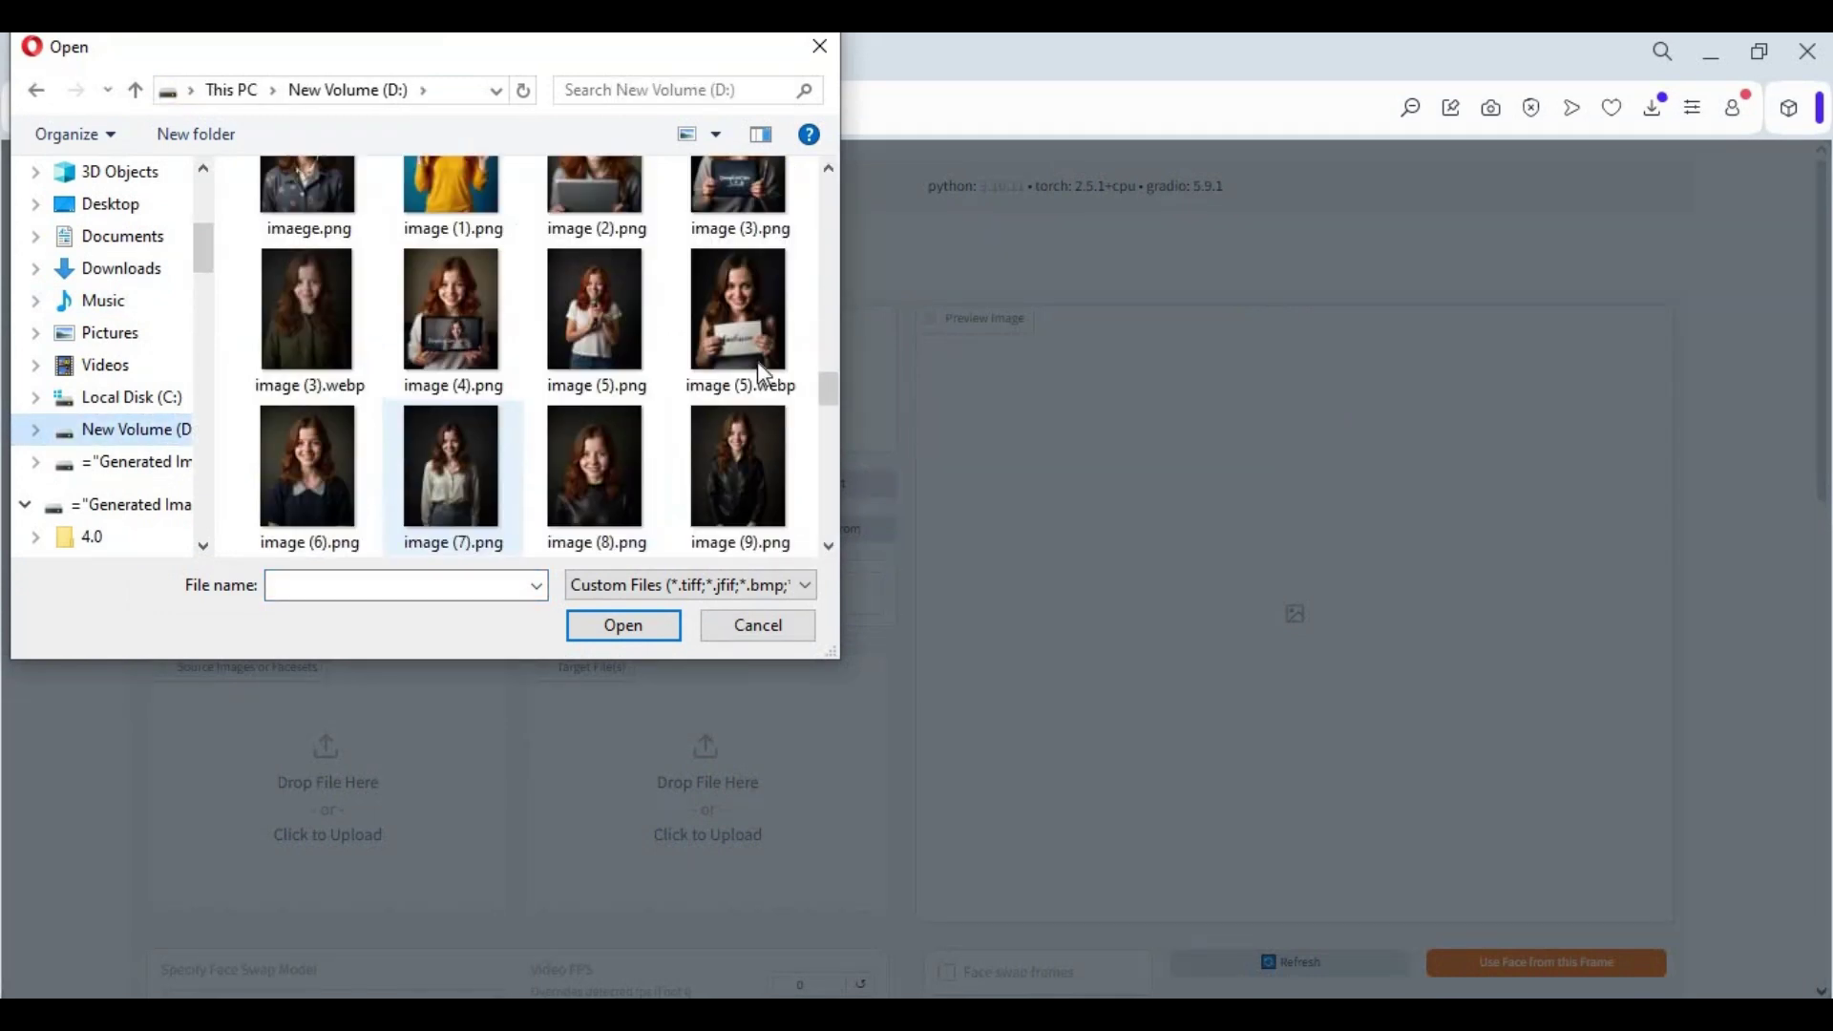
click(638, 364)
double_click(637, 364)
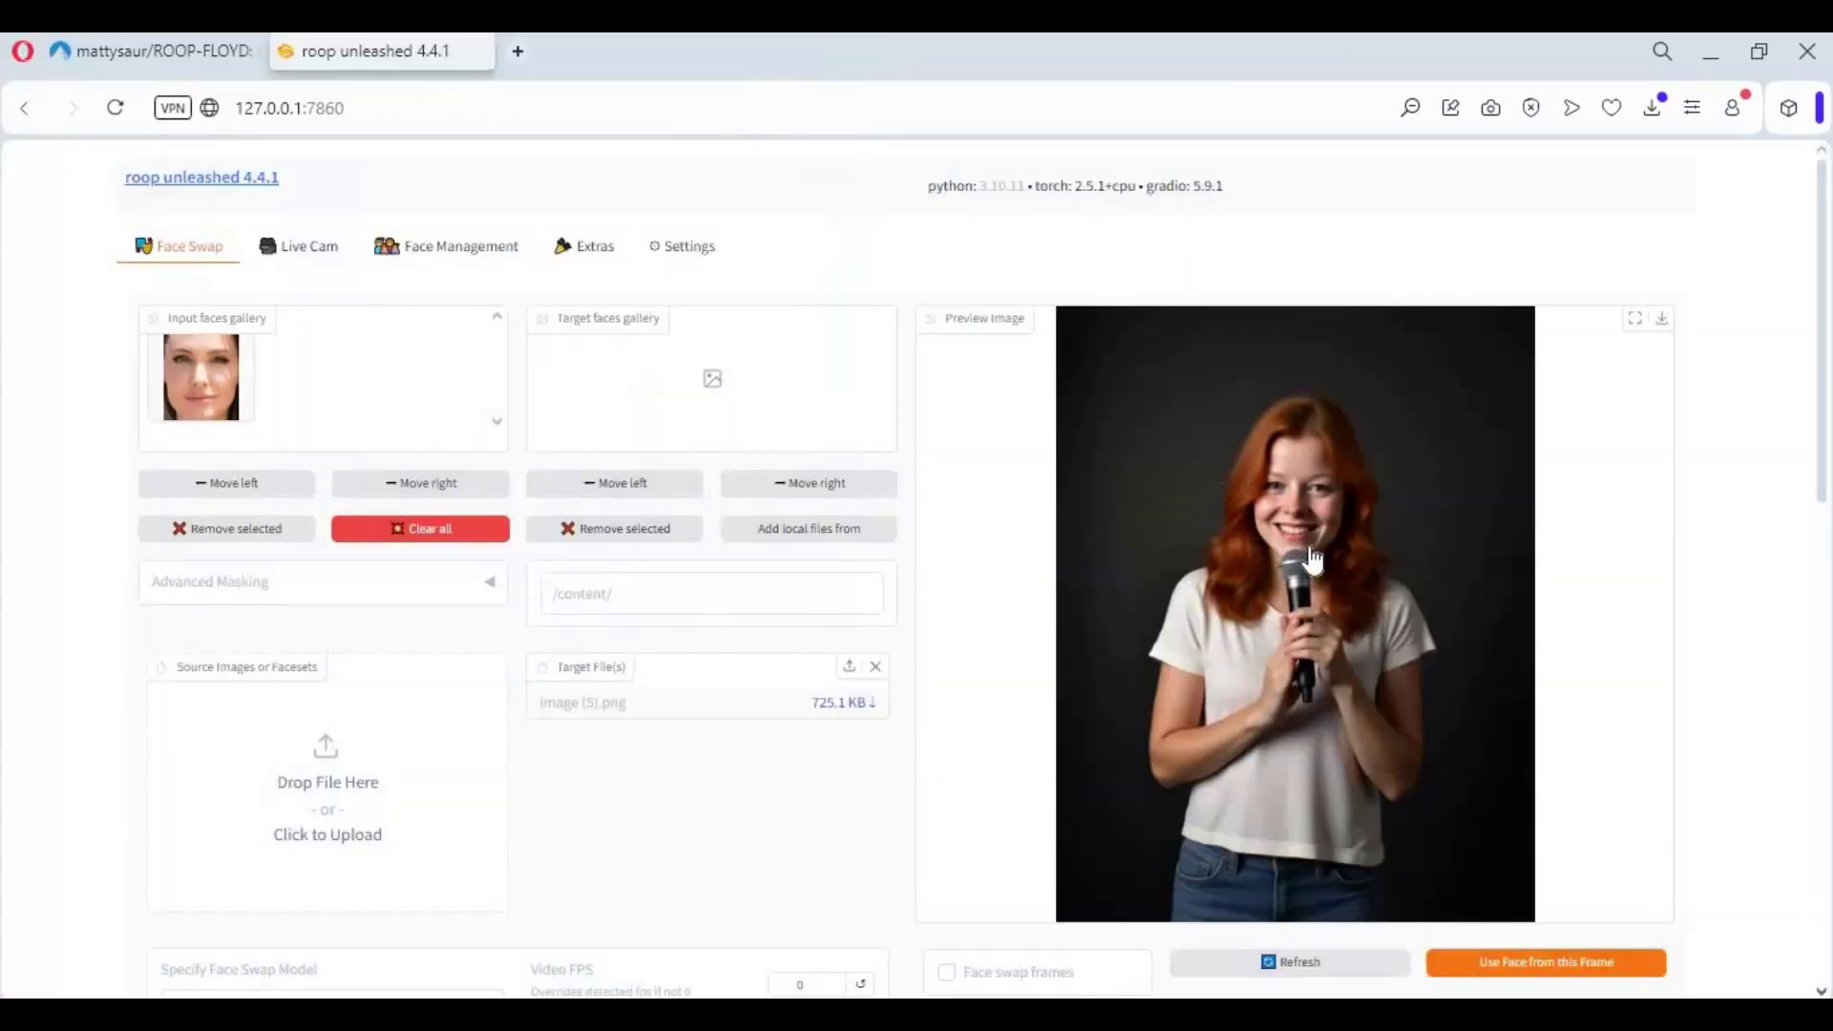
scroll(1308, 563, down, 3)
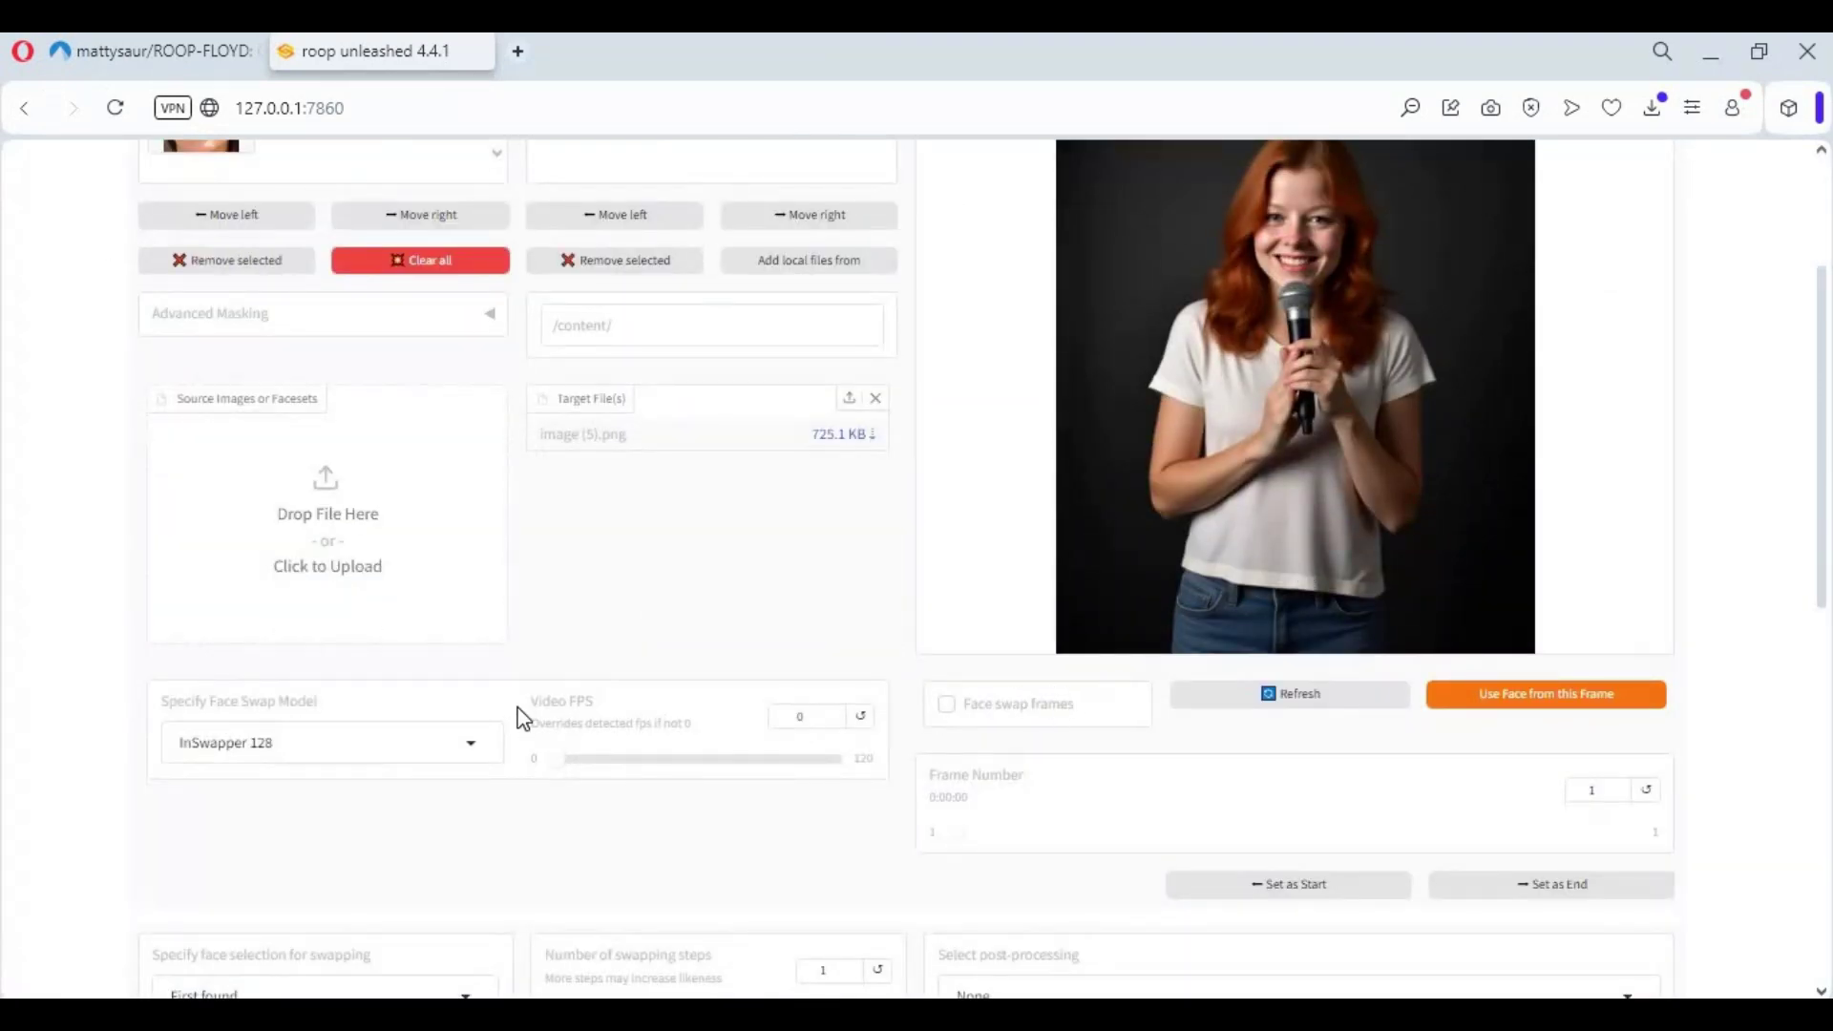
Keep InSwapper 128 as the swap model and set post-processing to Codeformer.
click(235, 742)
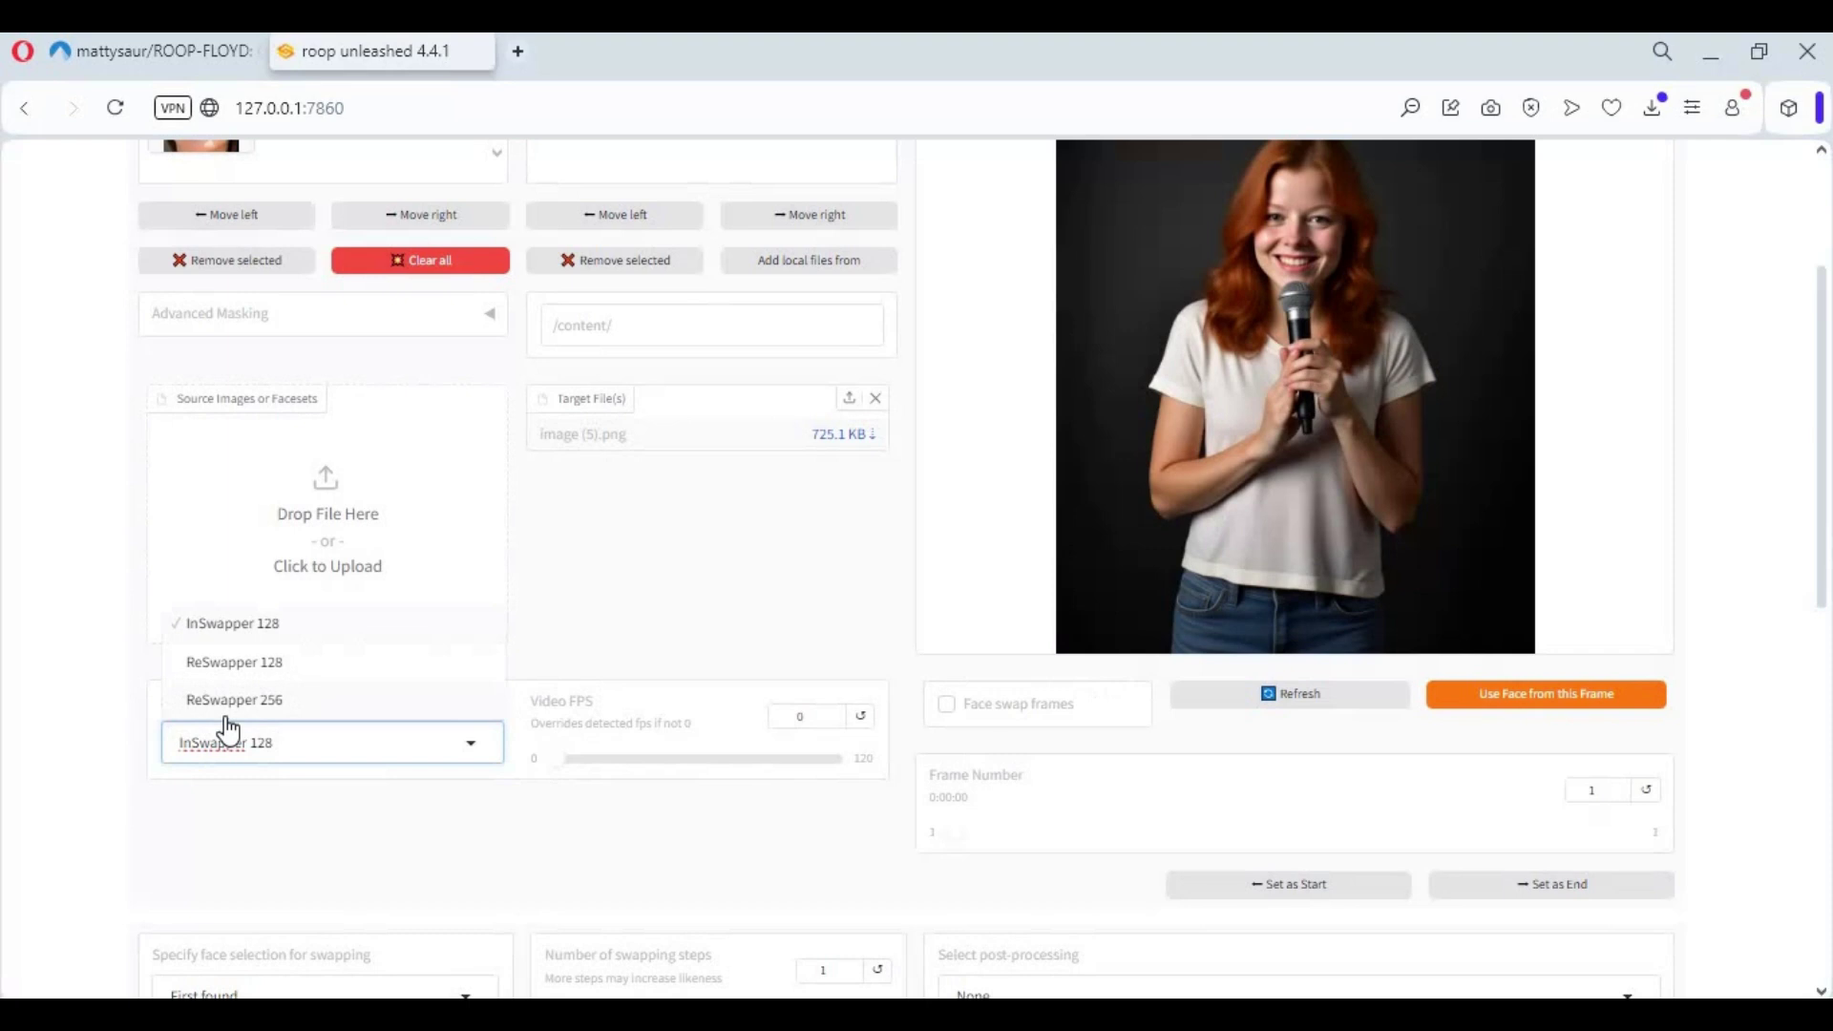
click(249, 632)
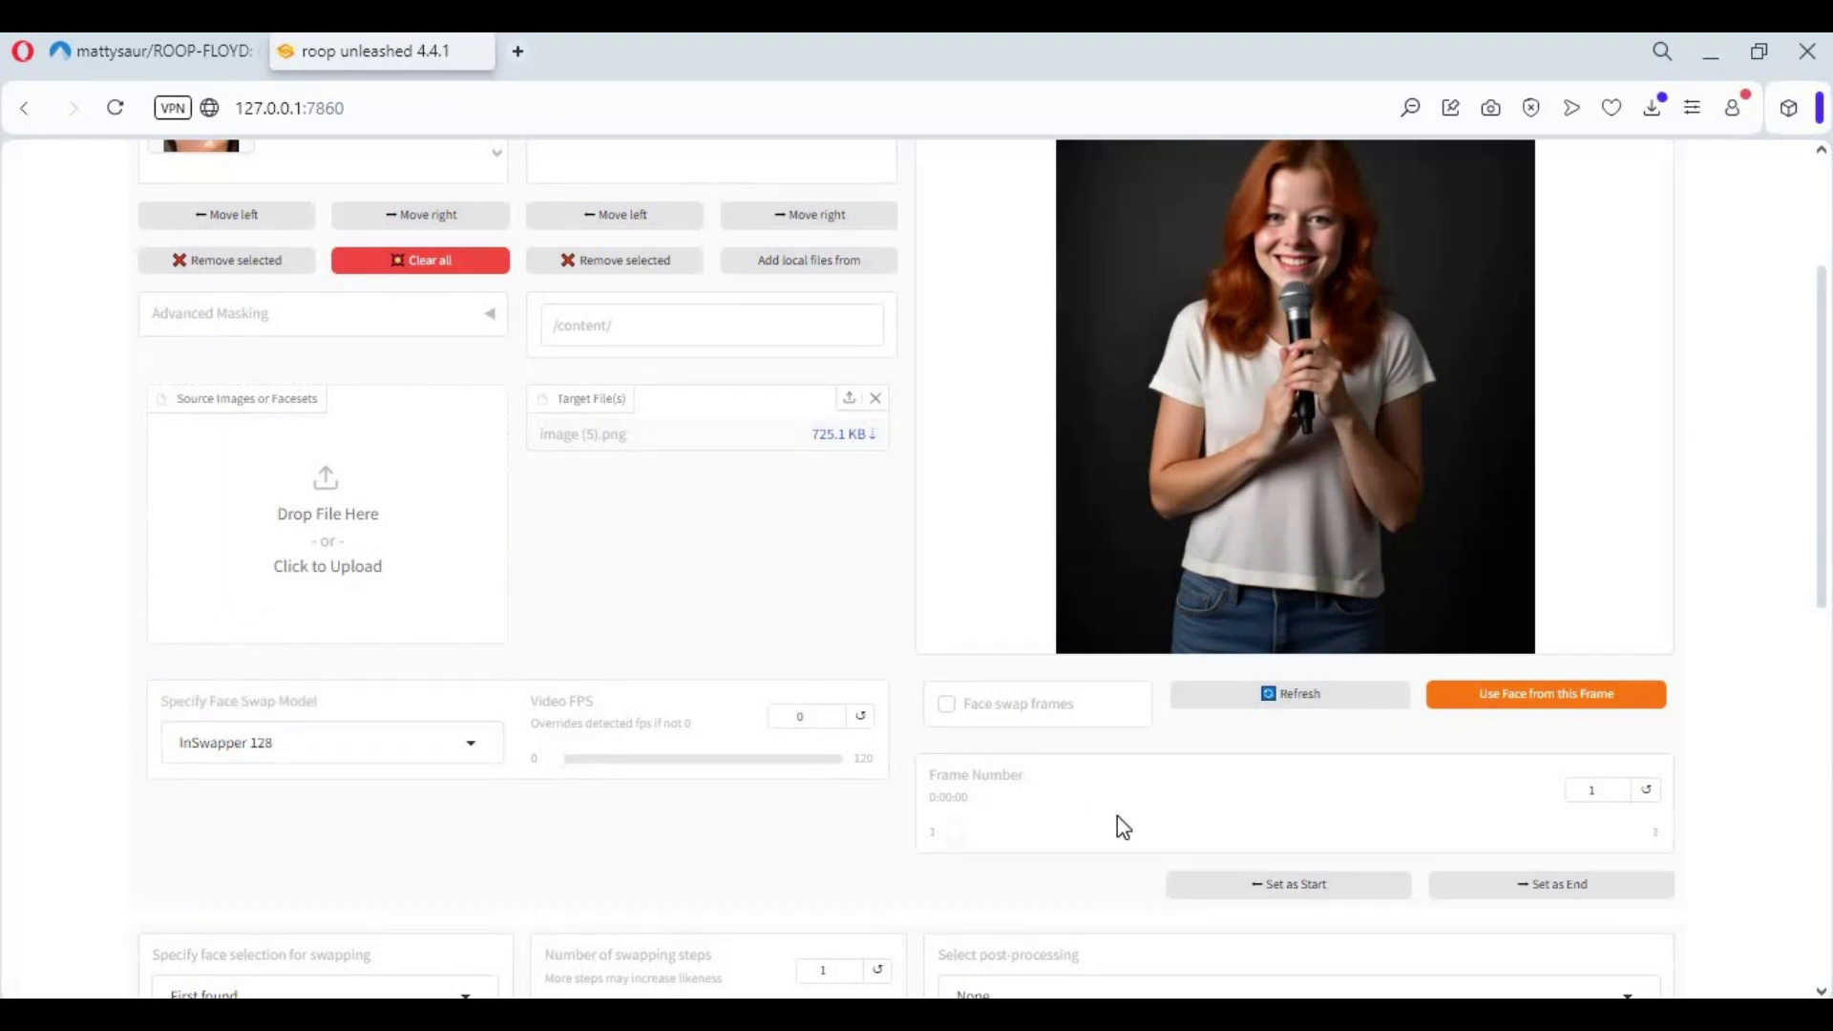
scroll(1117, 822, down, 4)
click(1115, 604)
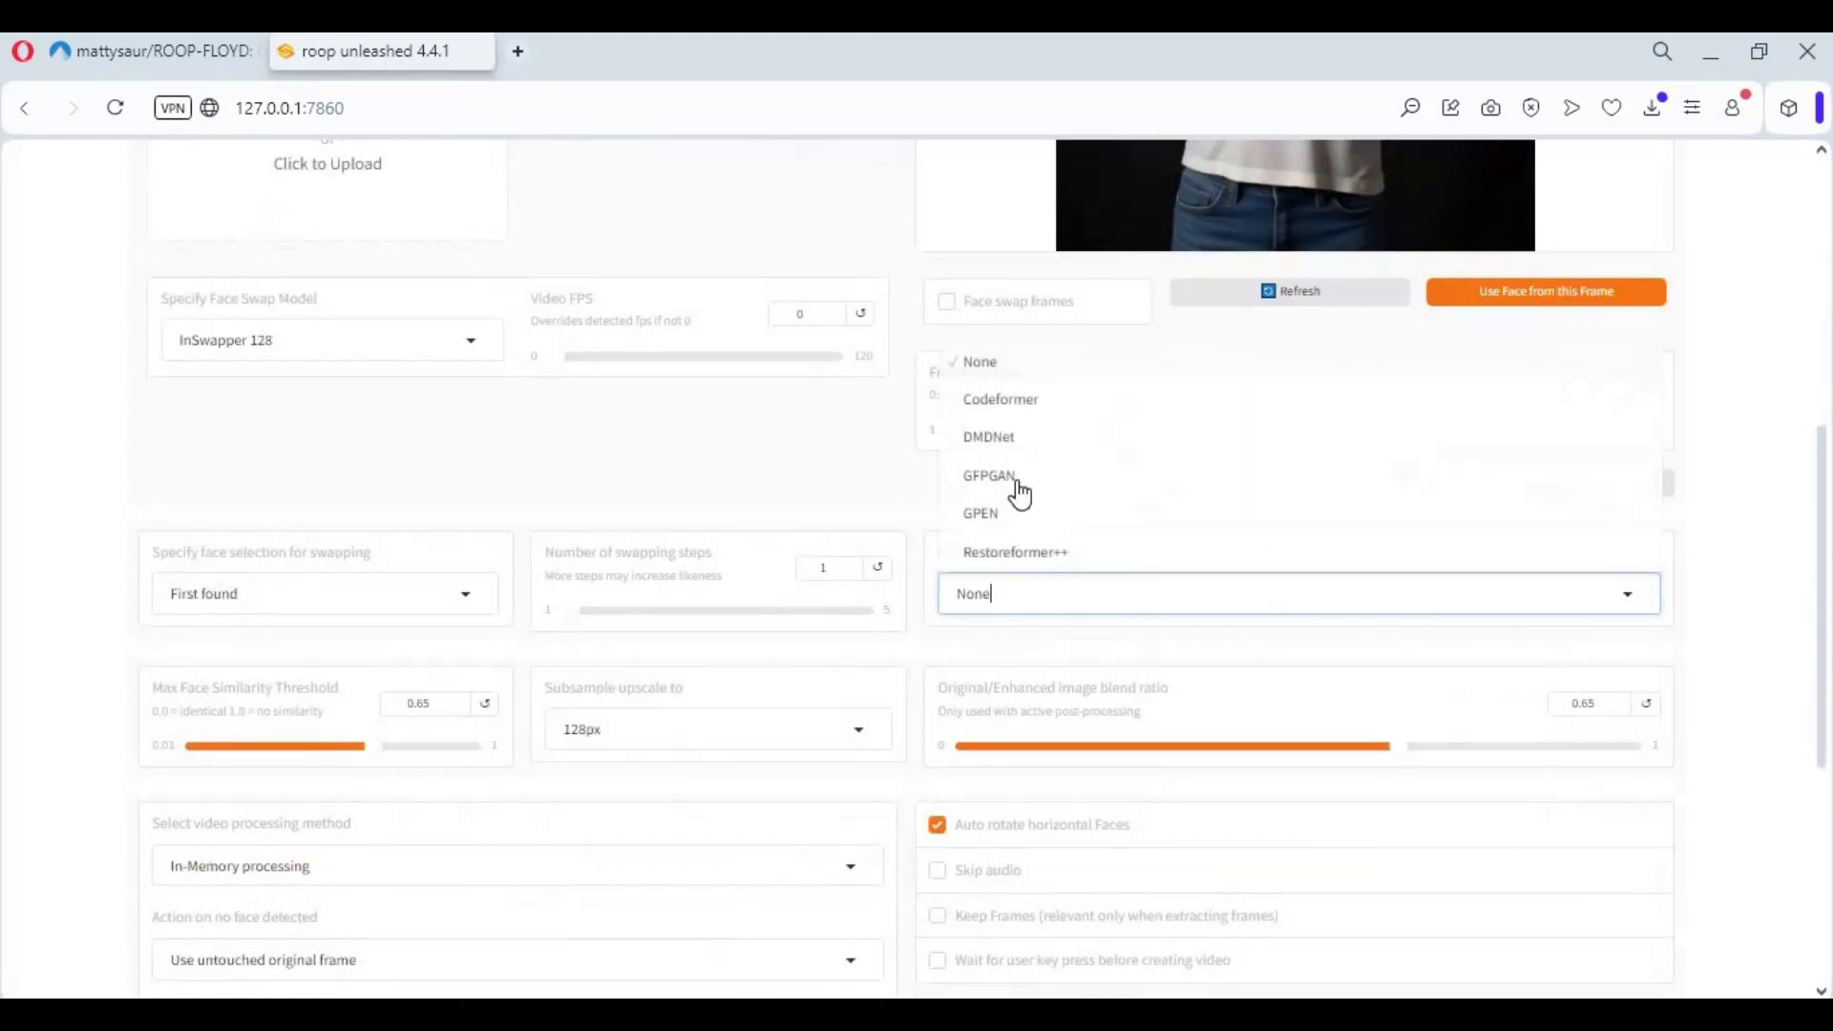
click(990, 408)
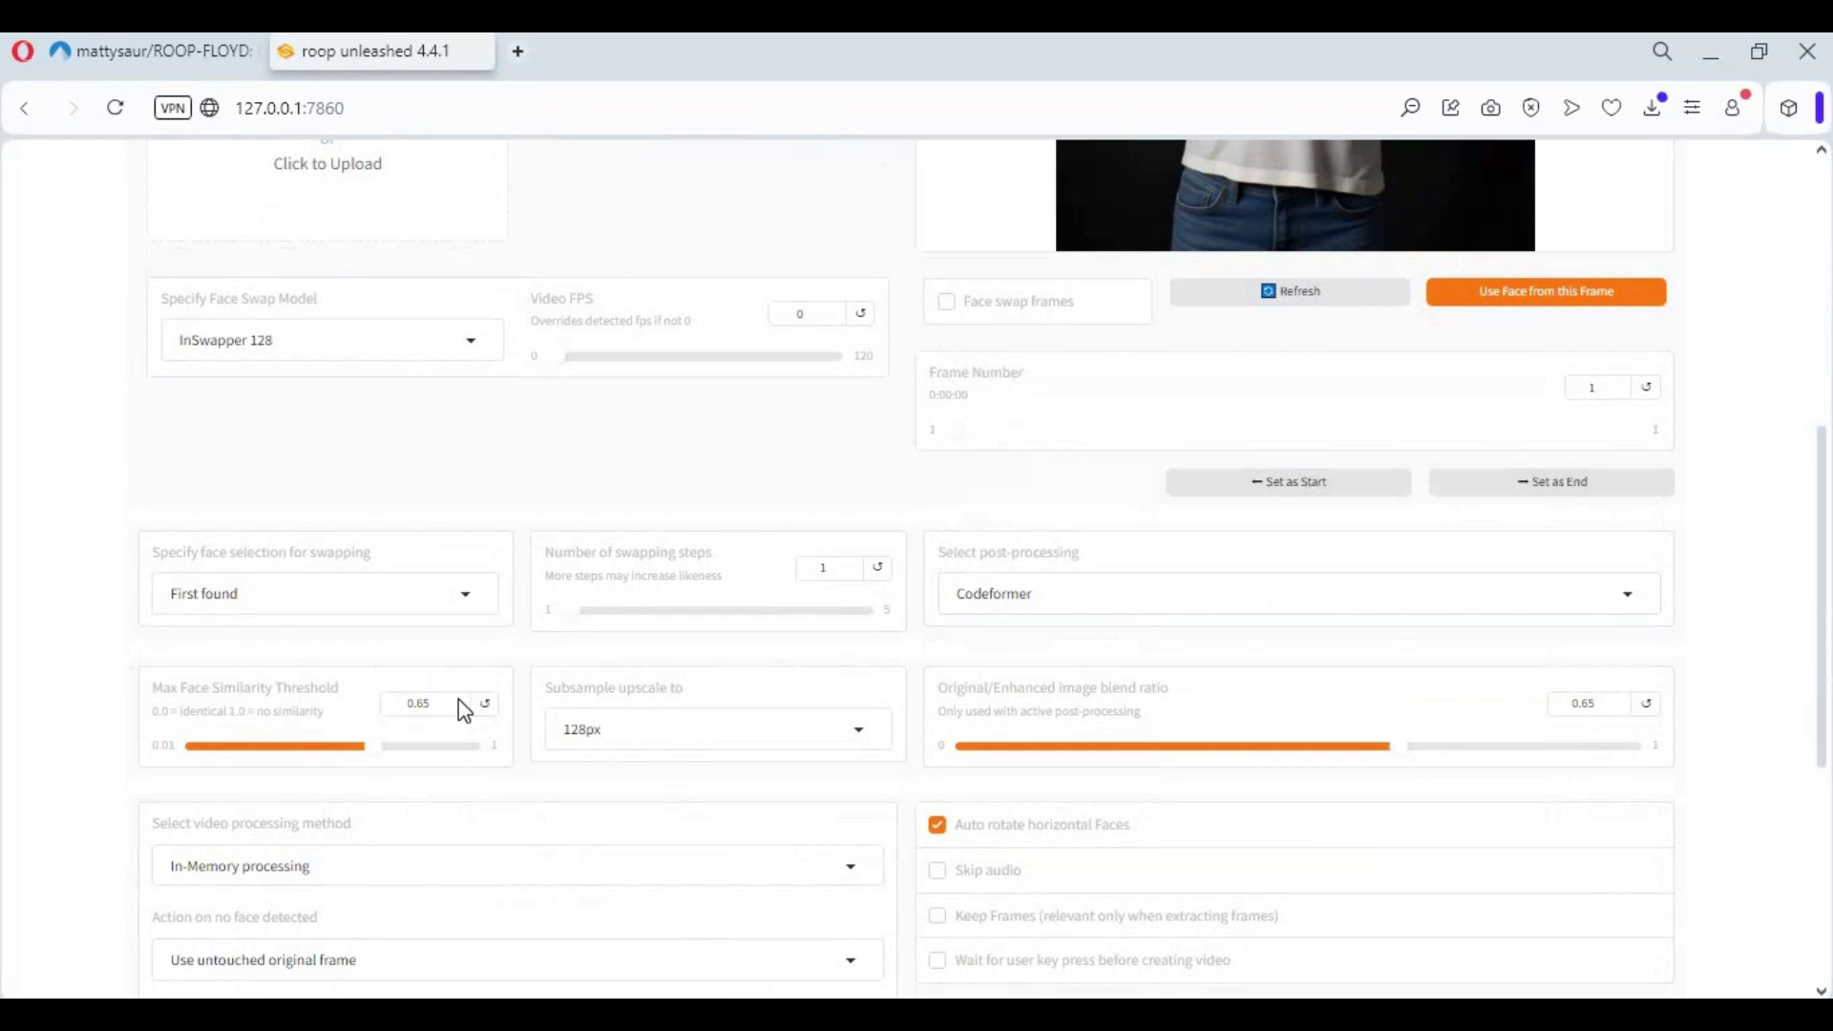
Start the face swap and review the resulting Final Image.
scroll(458, 699, down, 5)
click(339, 562)
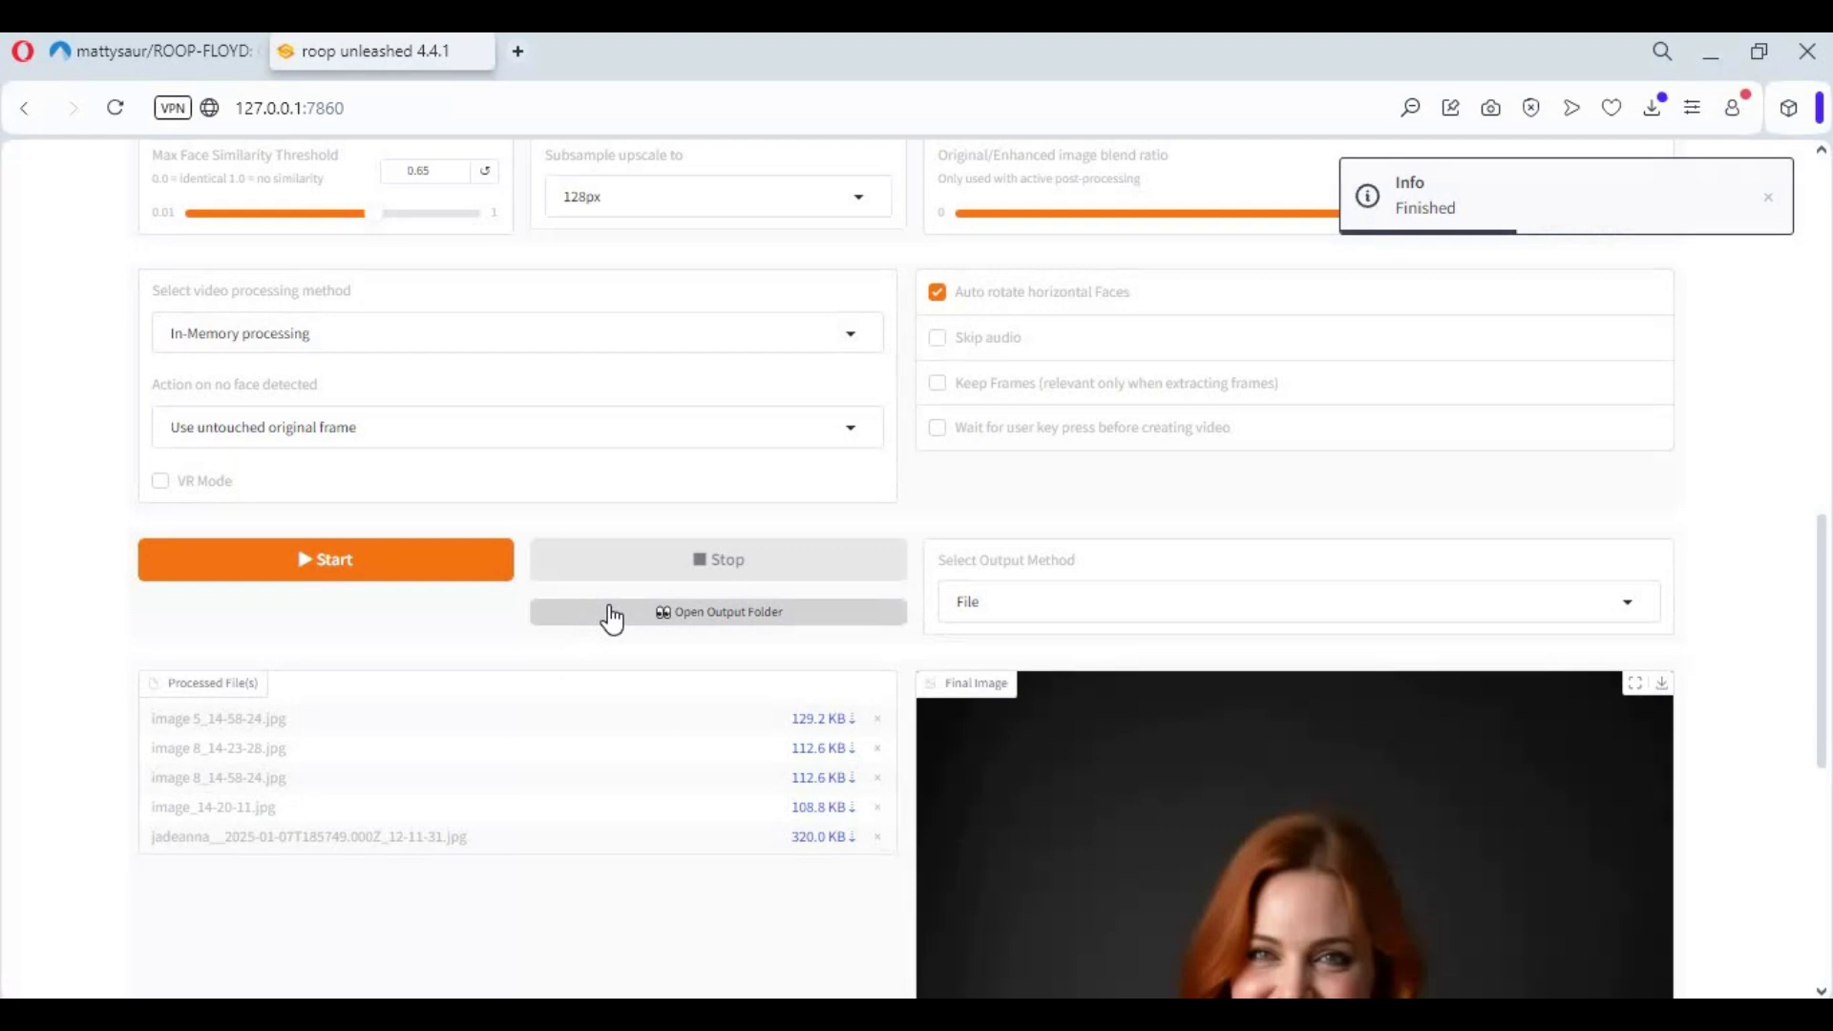
scroll(722, 464, down, 4)
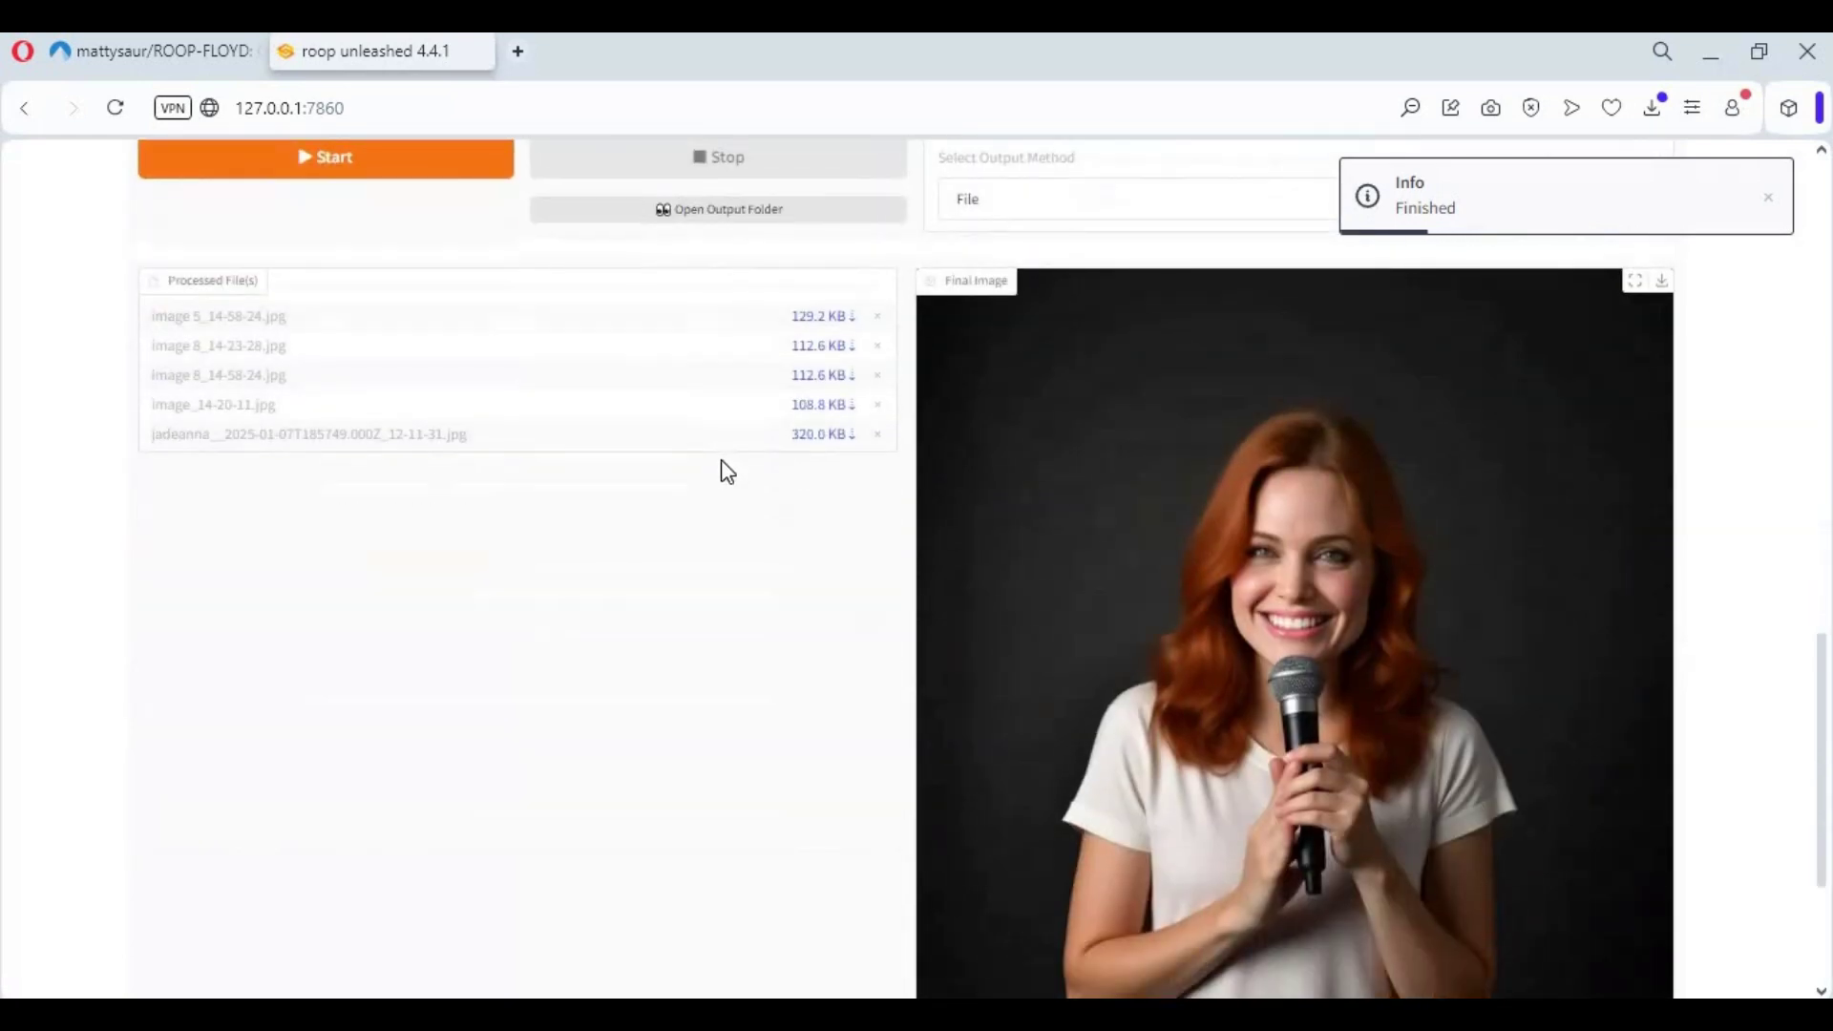
scroll(726, 472, down, 4)
scroll(722, 475, up, 5)
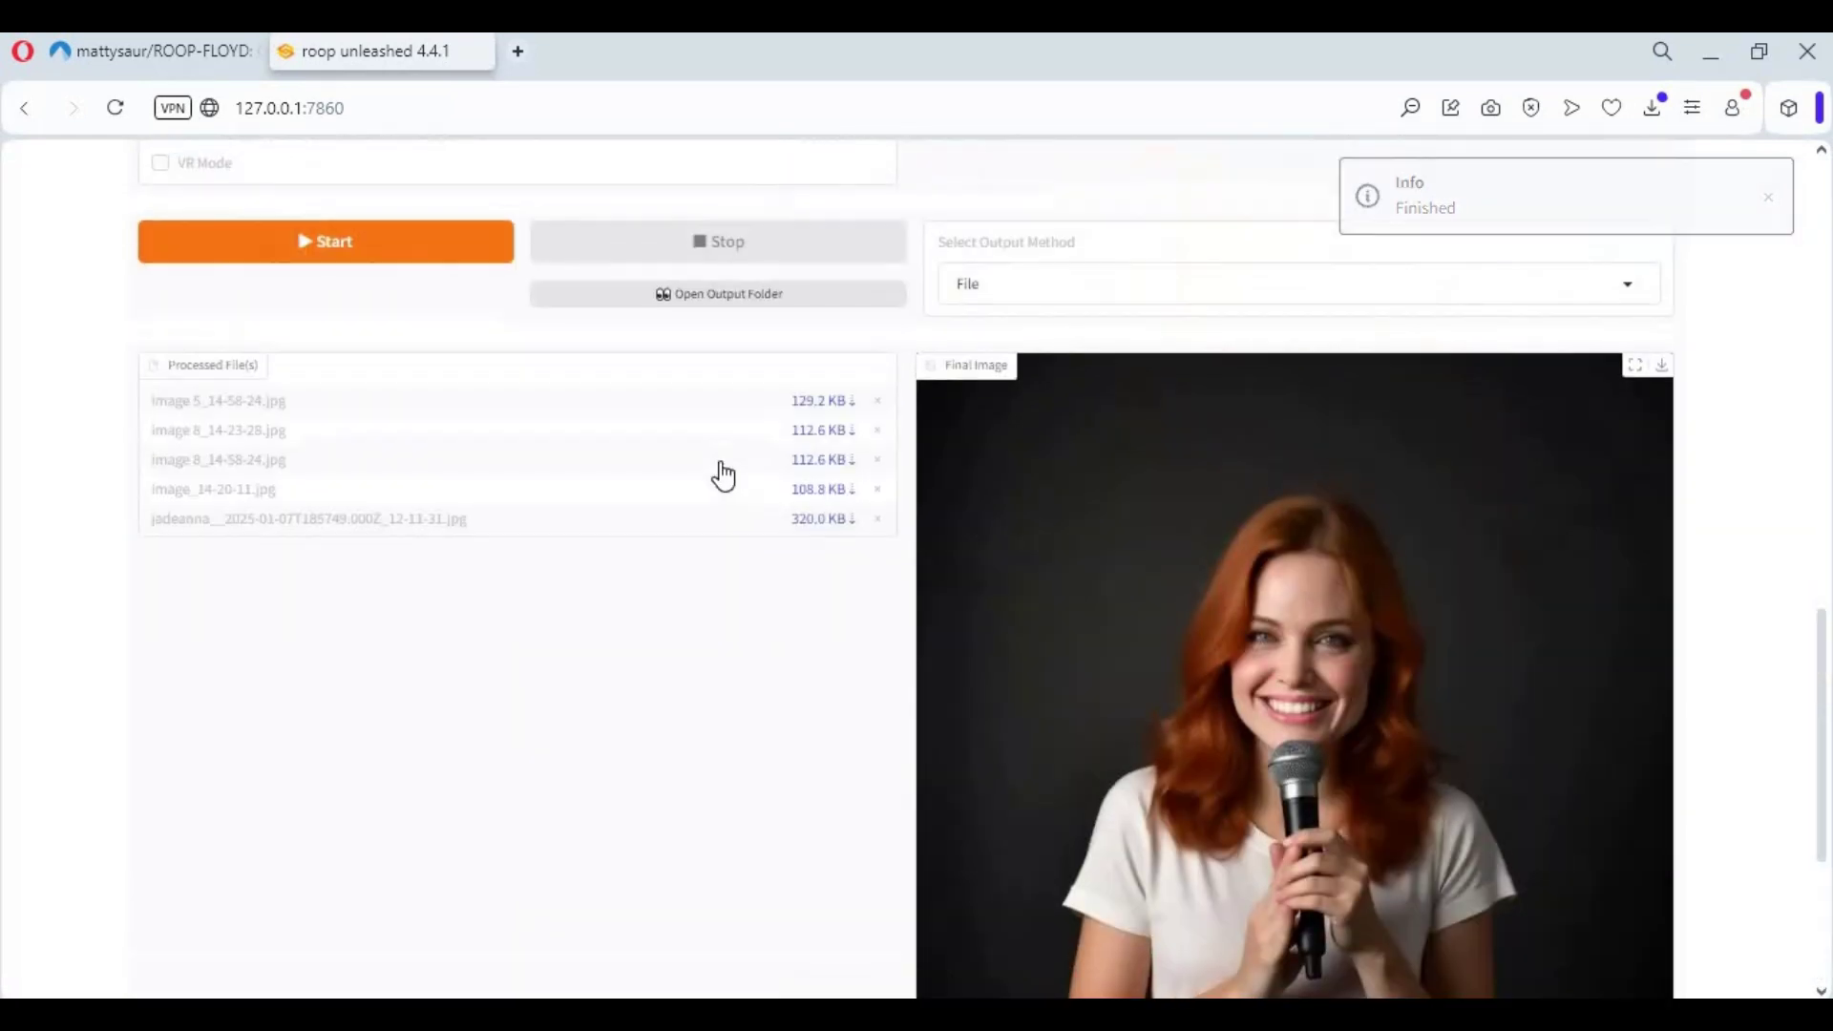
scroll(722, 475, up, 15)
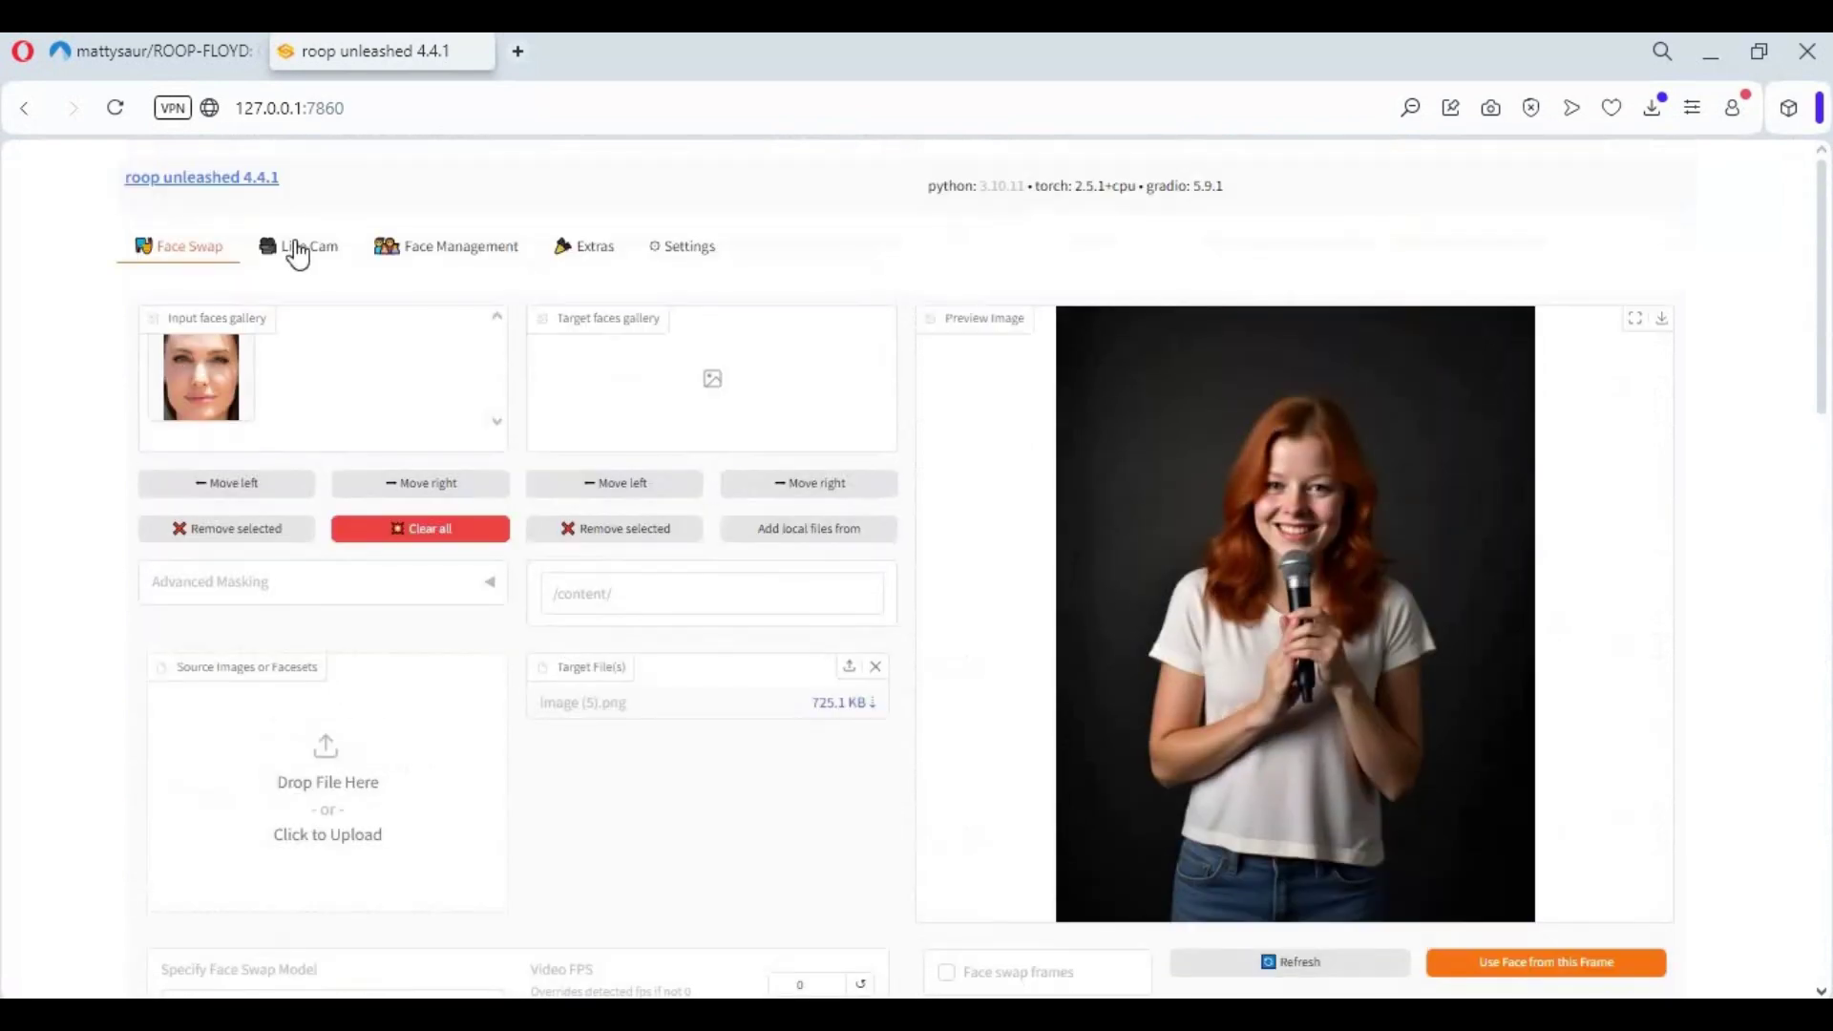
click(298, 256)
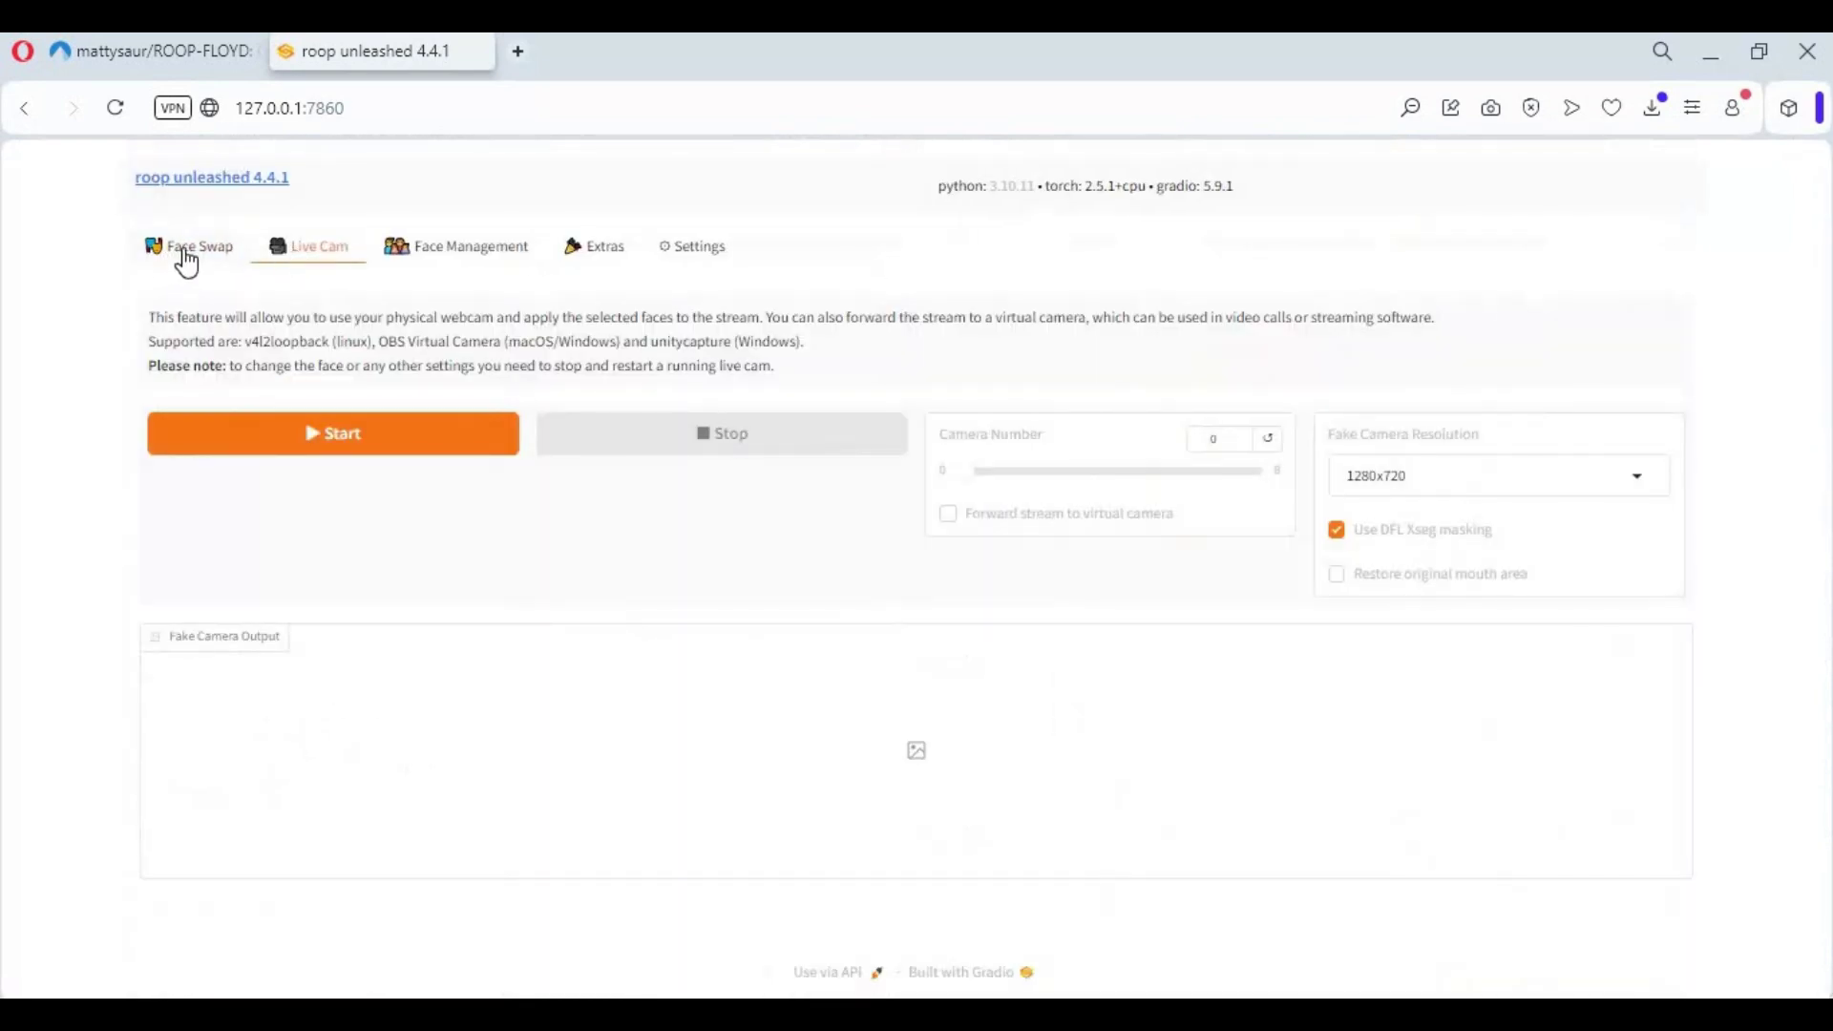
Set the fake camera to 640x480, adjust the camera number, forward to a virtual camera, and start streaming.
click(189, 256)
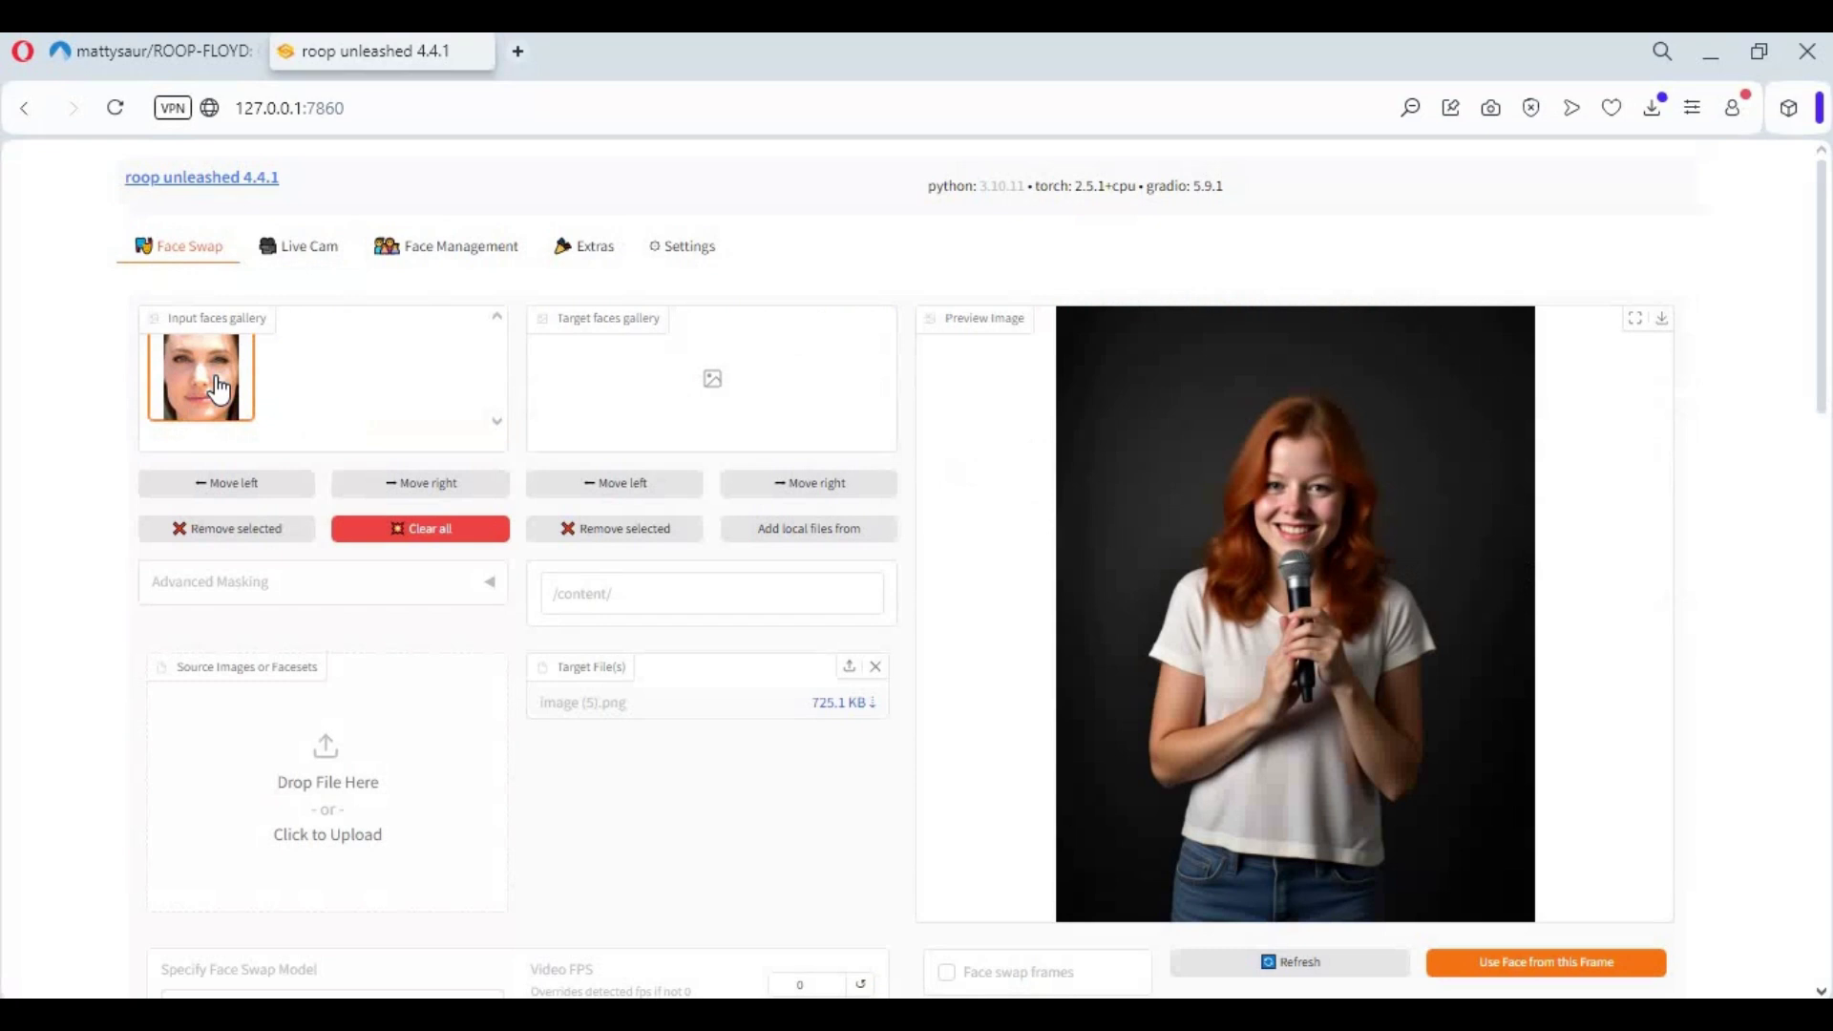
click(288, 256)
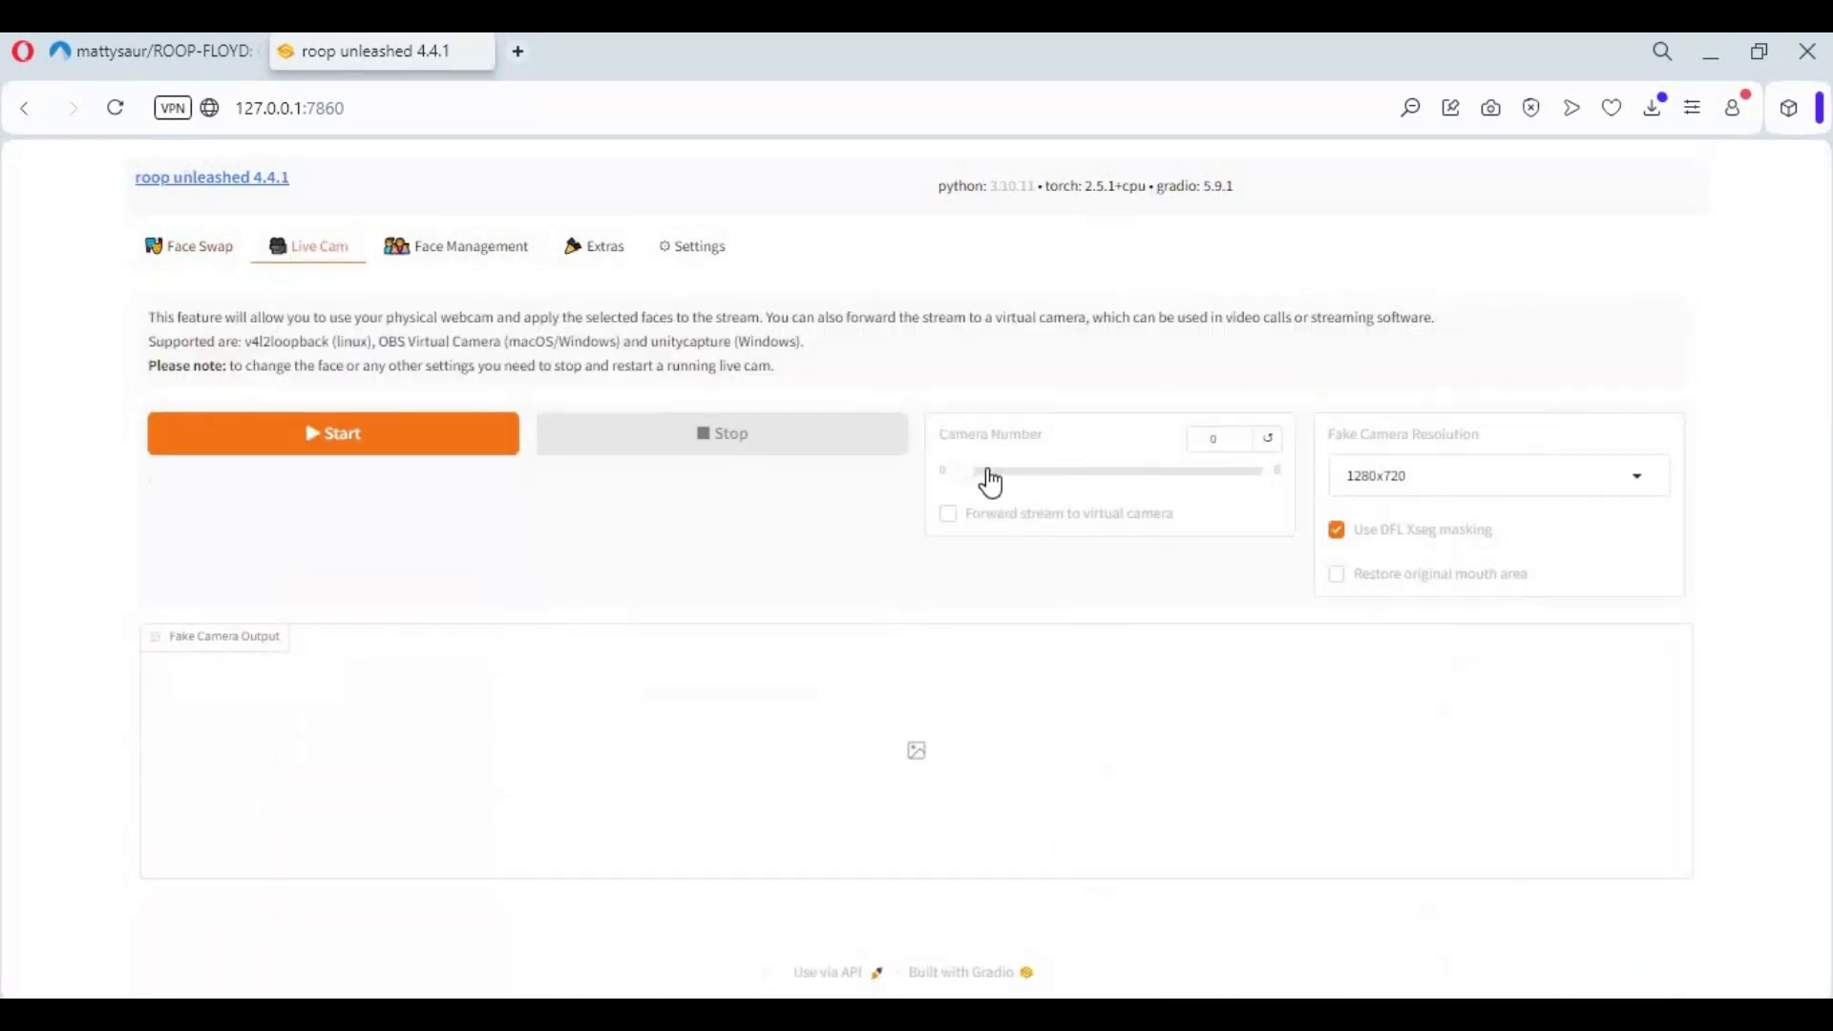
click(1420, 472)
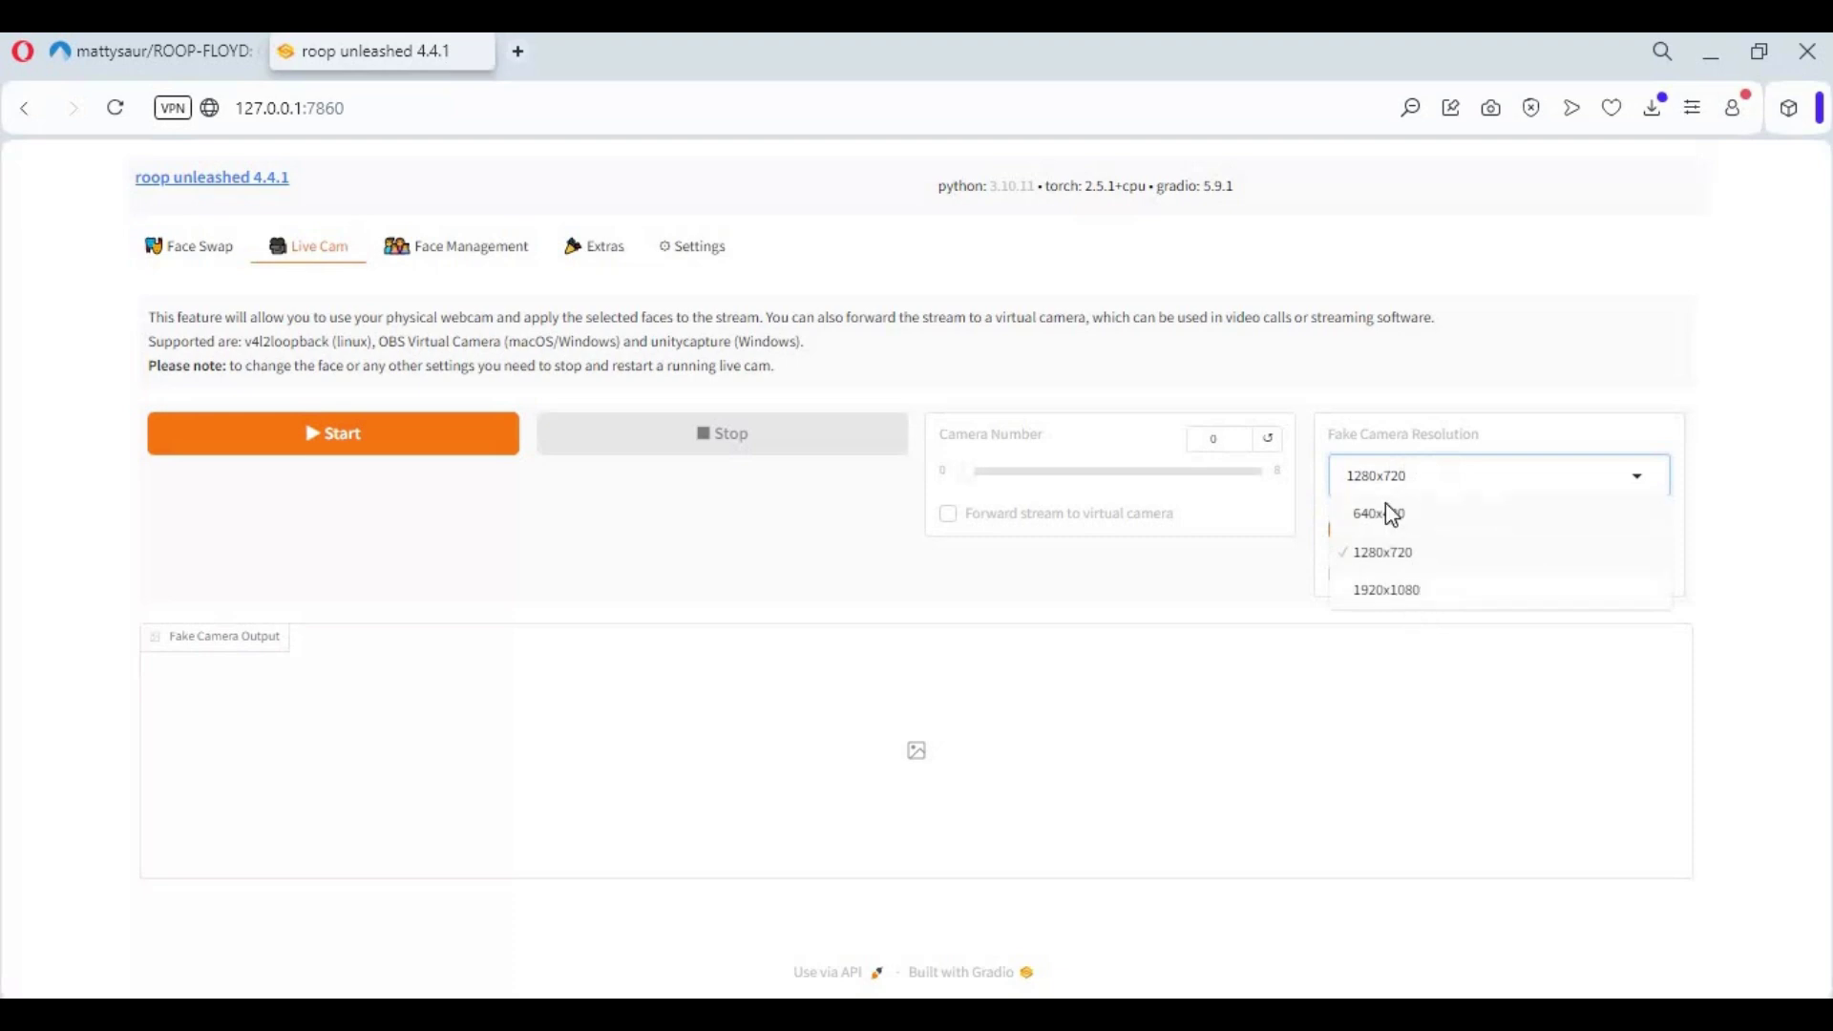
click(1392, 515)
mouse_move(971, 477)
mouse_down()
mouse_move(1240, 475)
mouse_move(970, 481)
mouse_move(989, 478)
mouse_up()
click(950, 517)
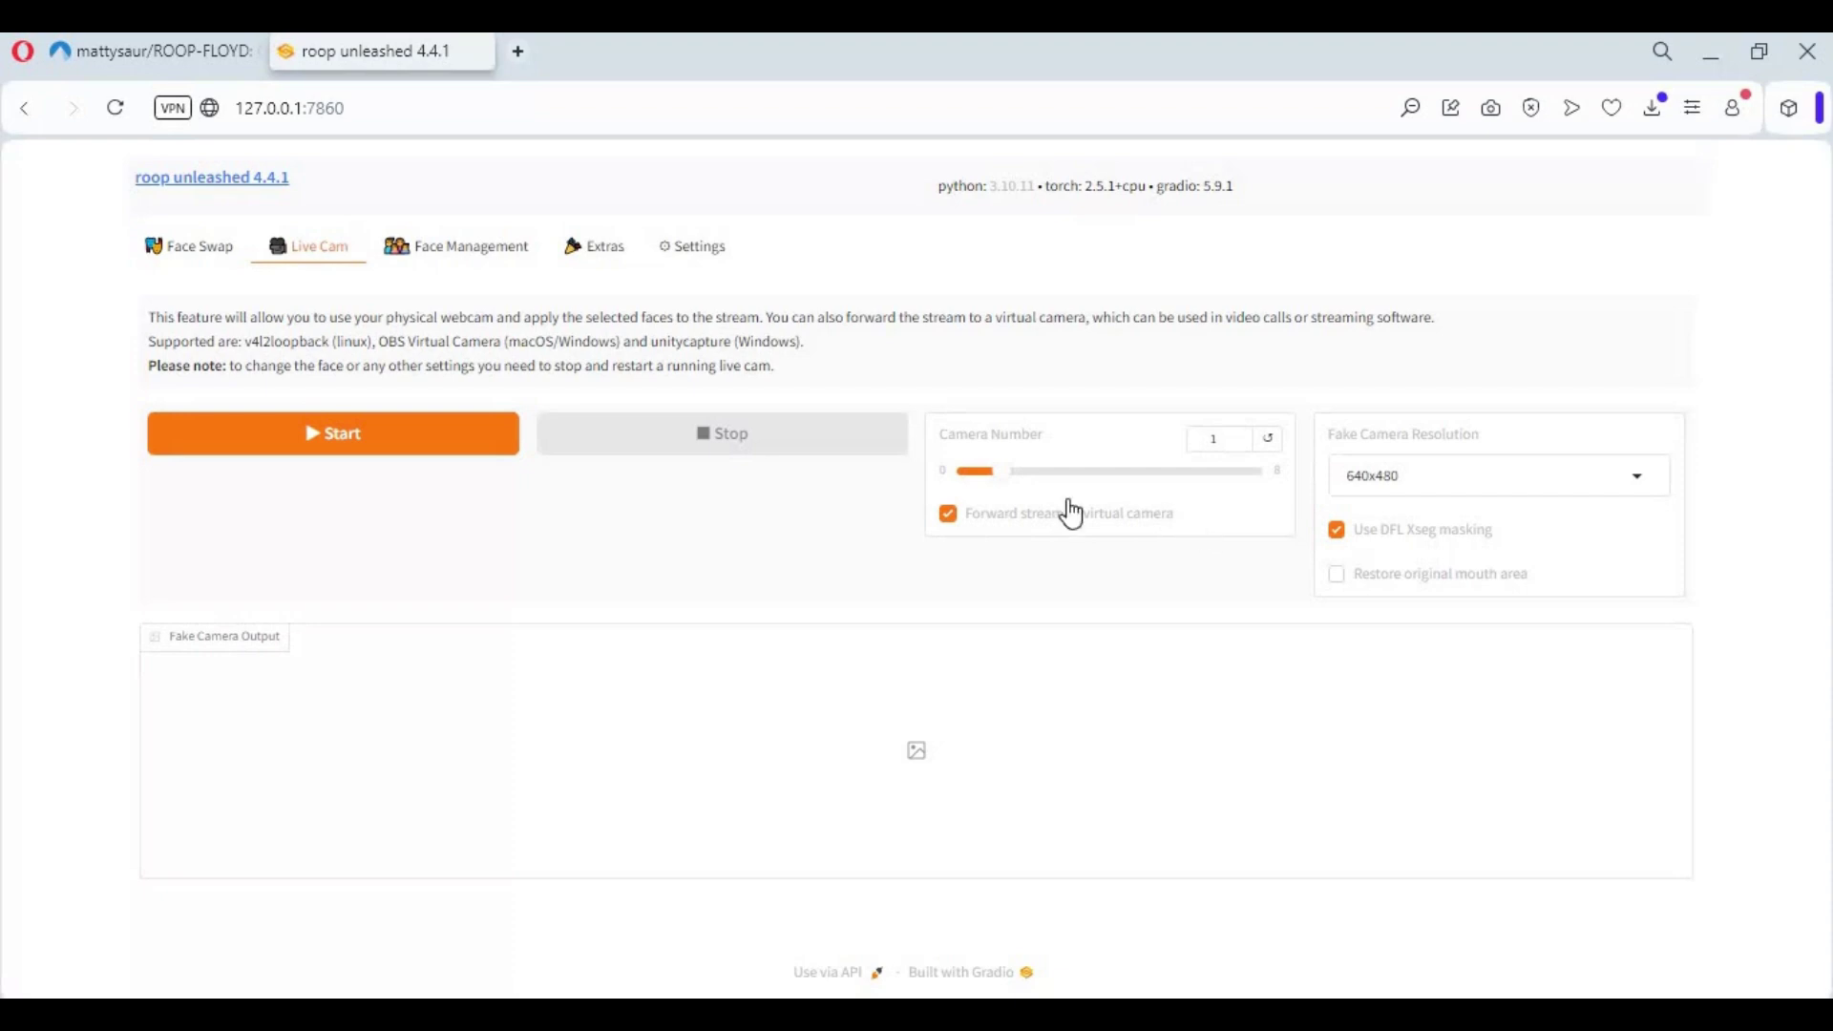
click(370, 434)
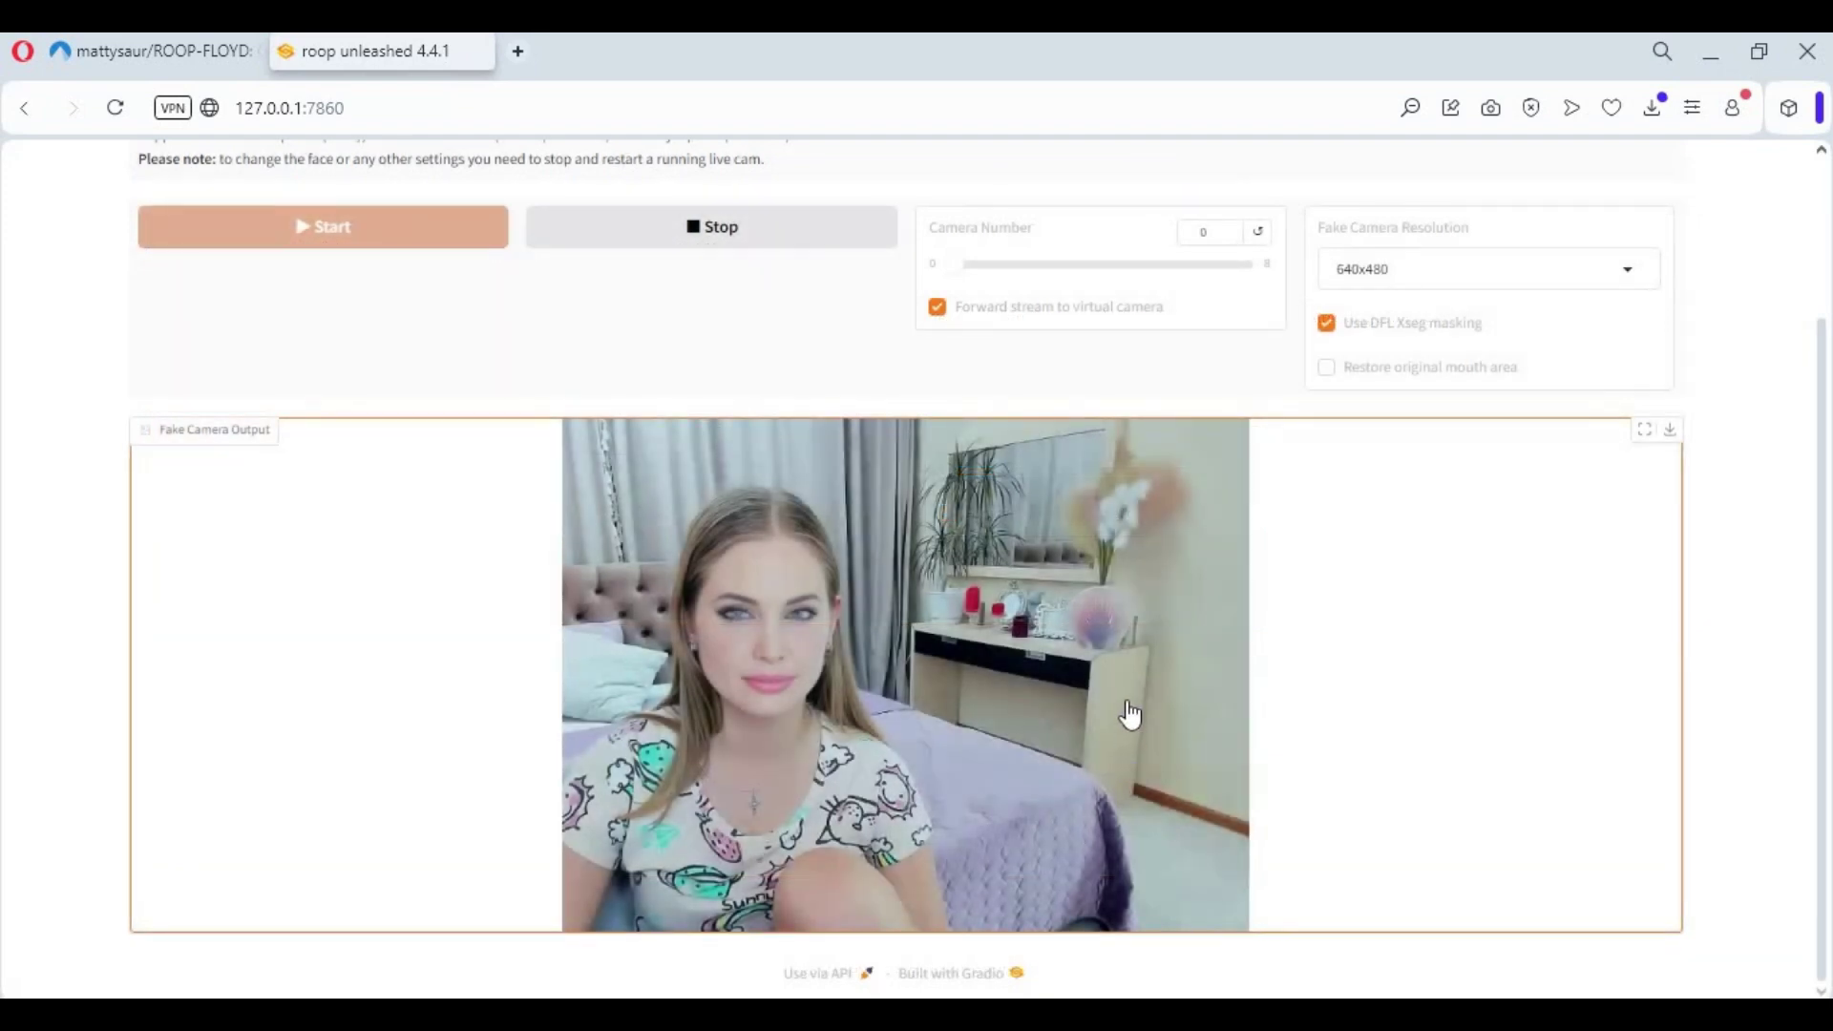
scroll(1132, 714, up, 3)
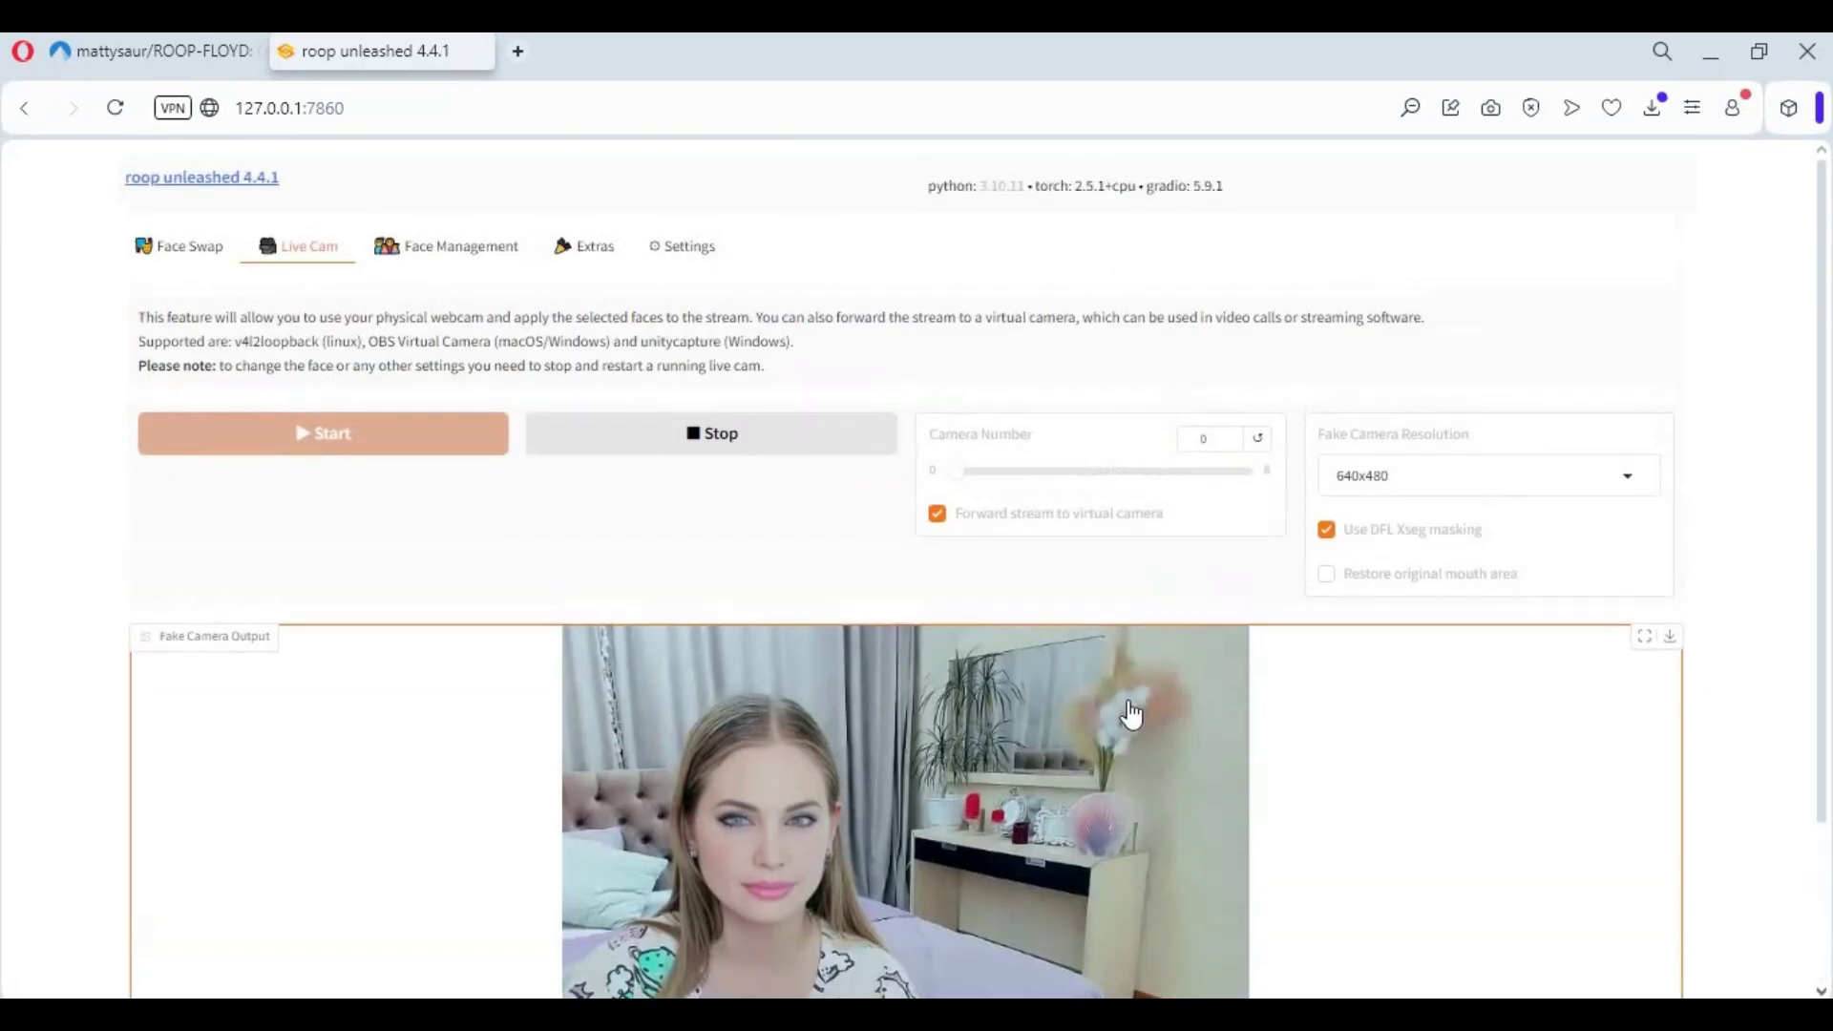
scroll(1131, 714, down, 3)
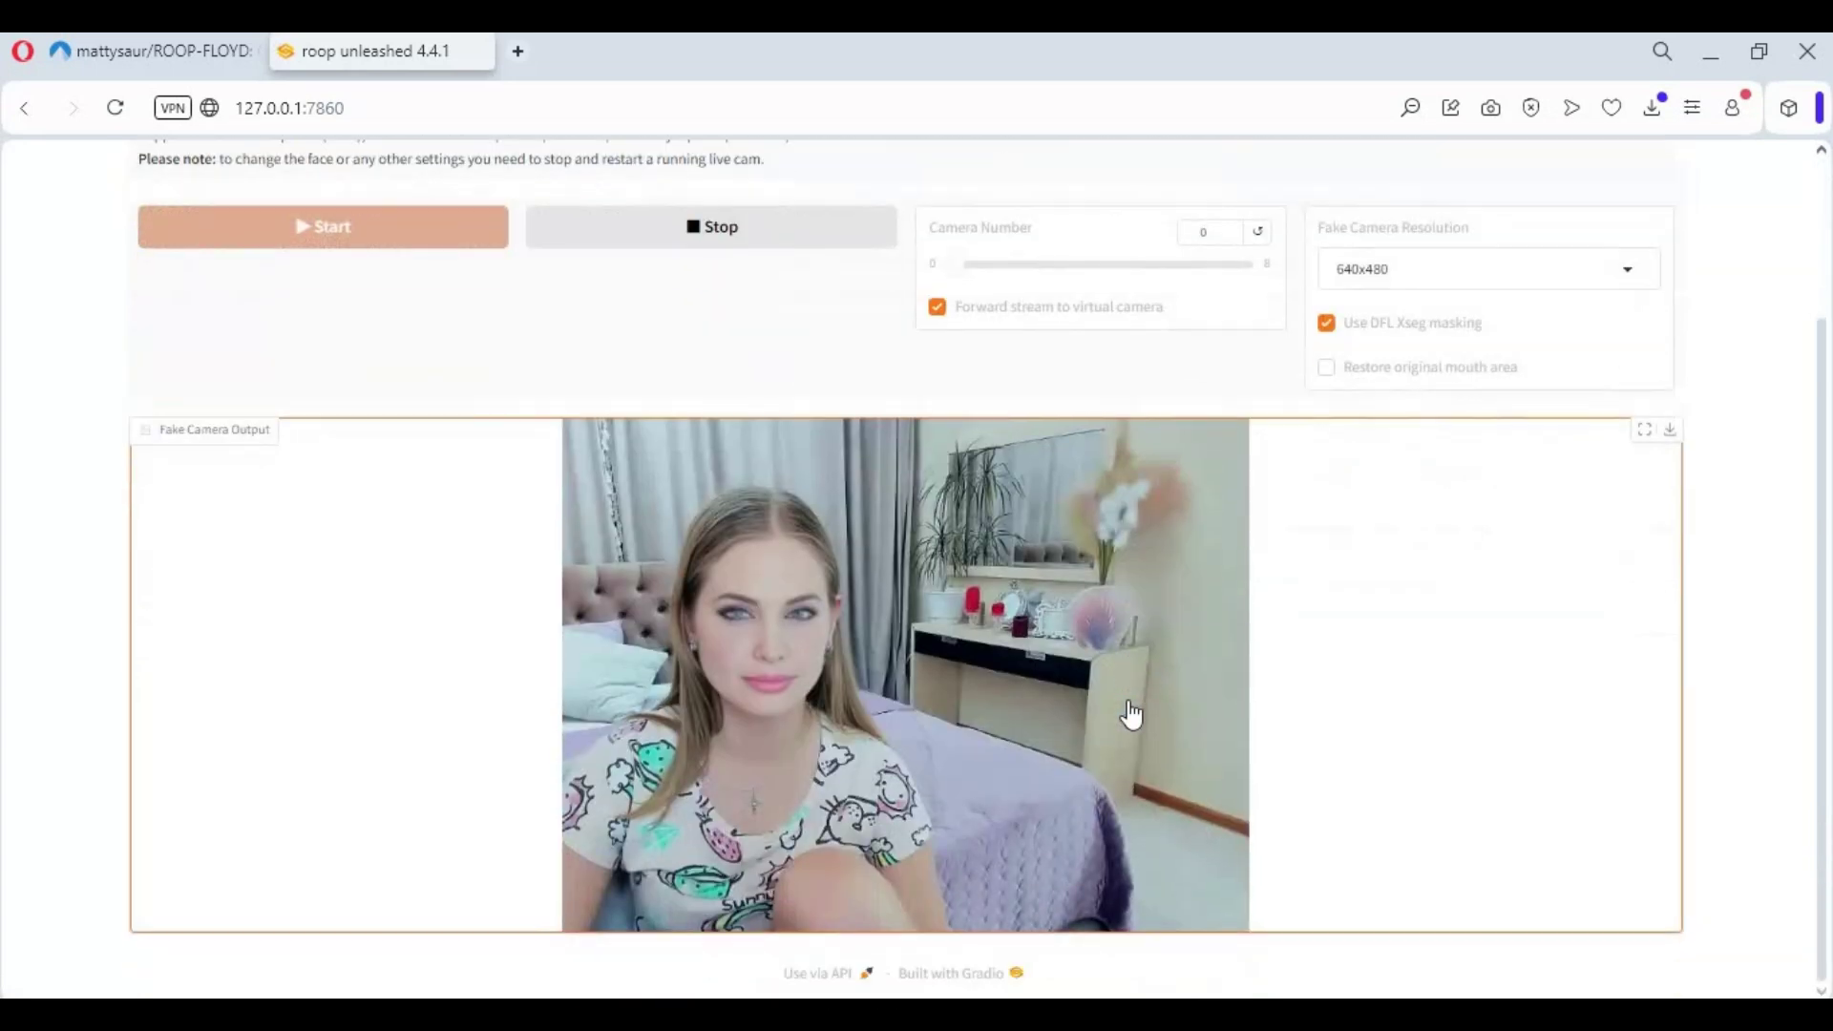